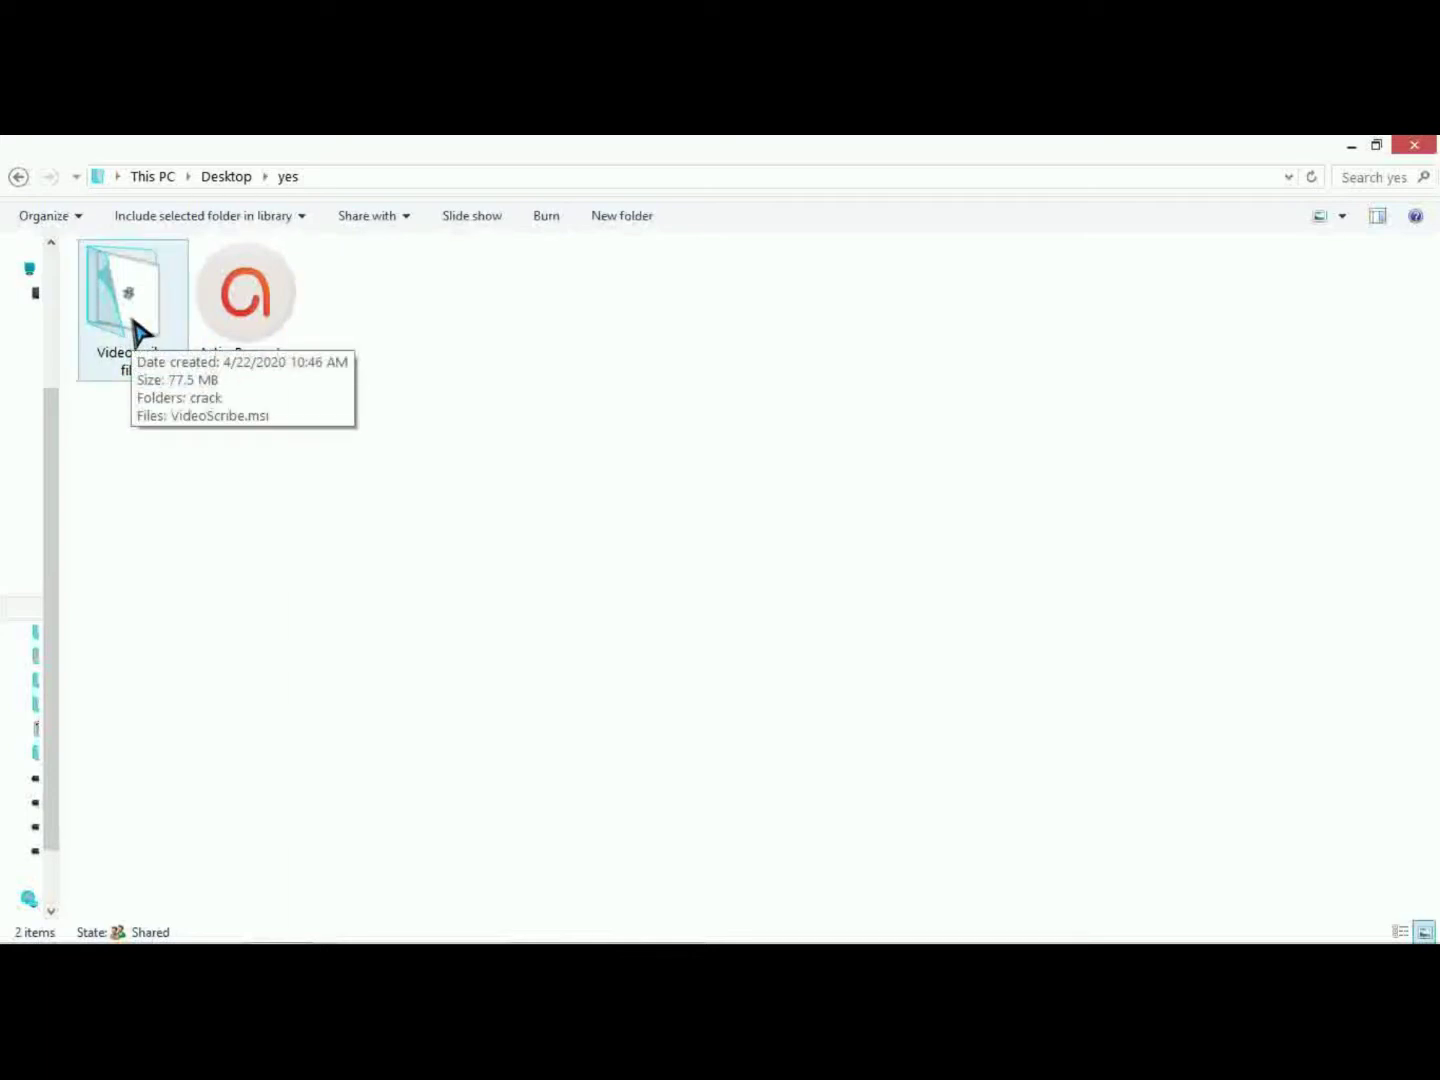
Run VideoScribe.msi from the Videoscribe files folder and choose to modify the installation in the setup wizard.
double_click(140, 330)
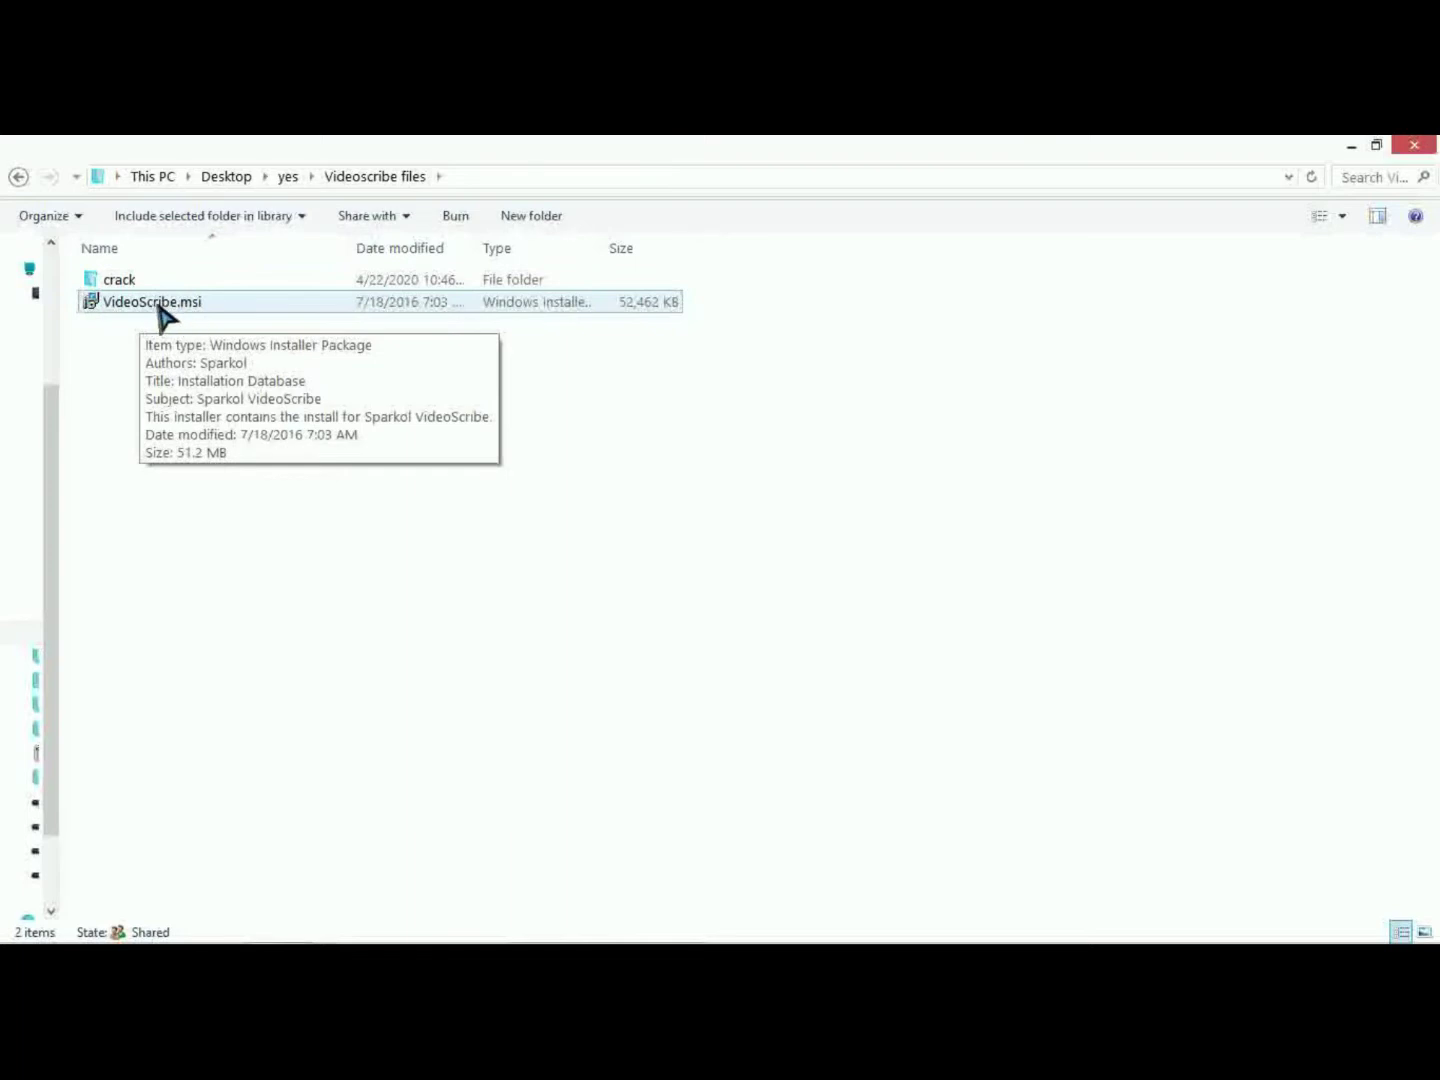
click(150, 305)
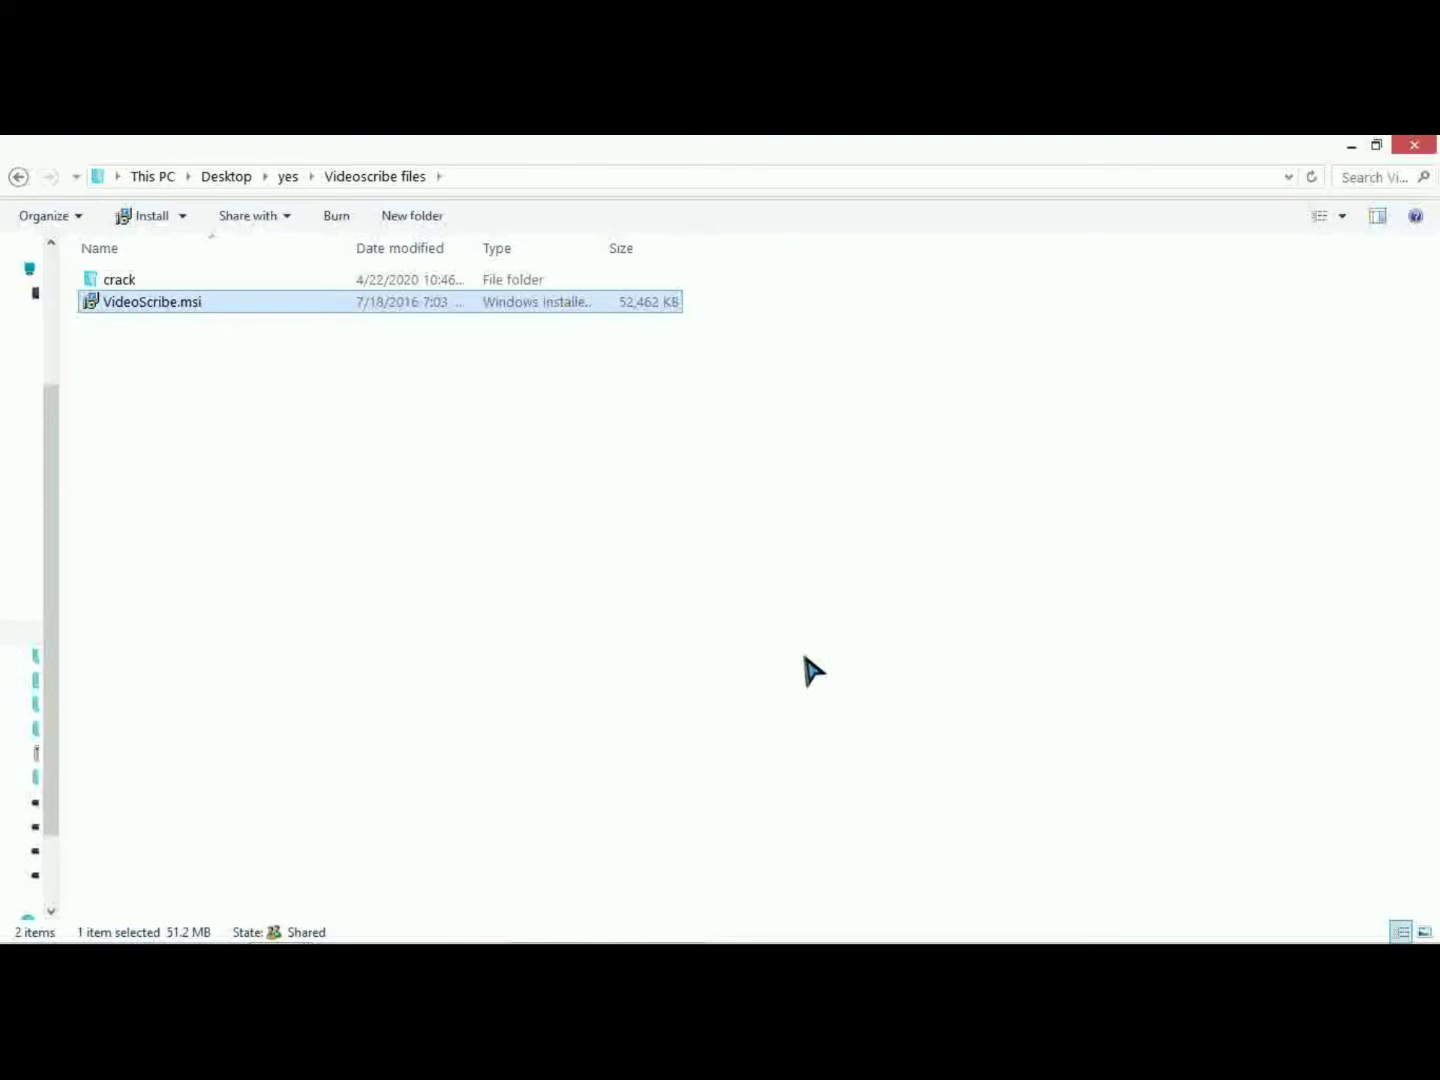
double_click(140, 303)
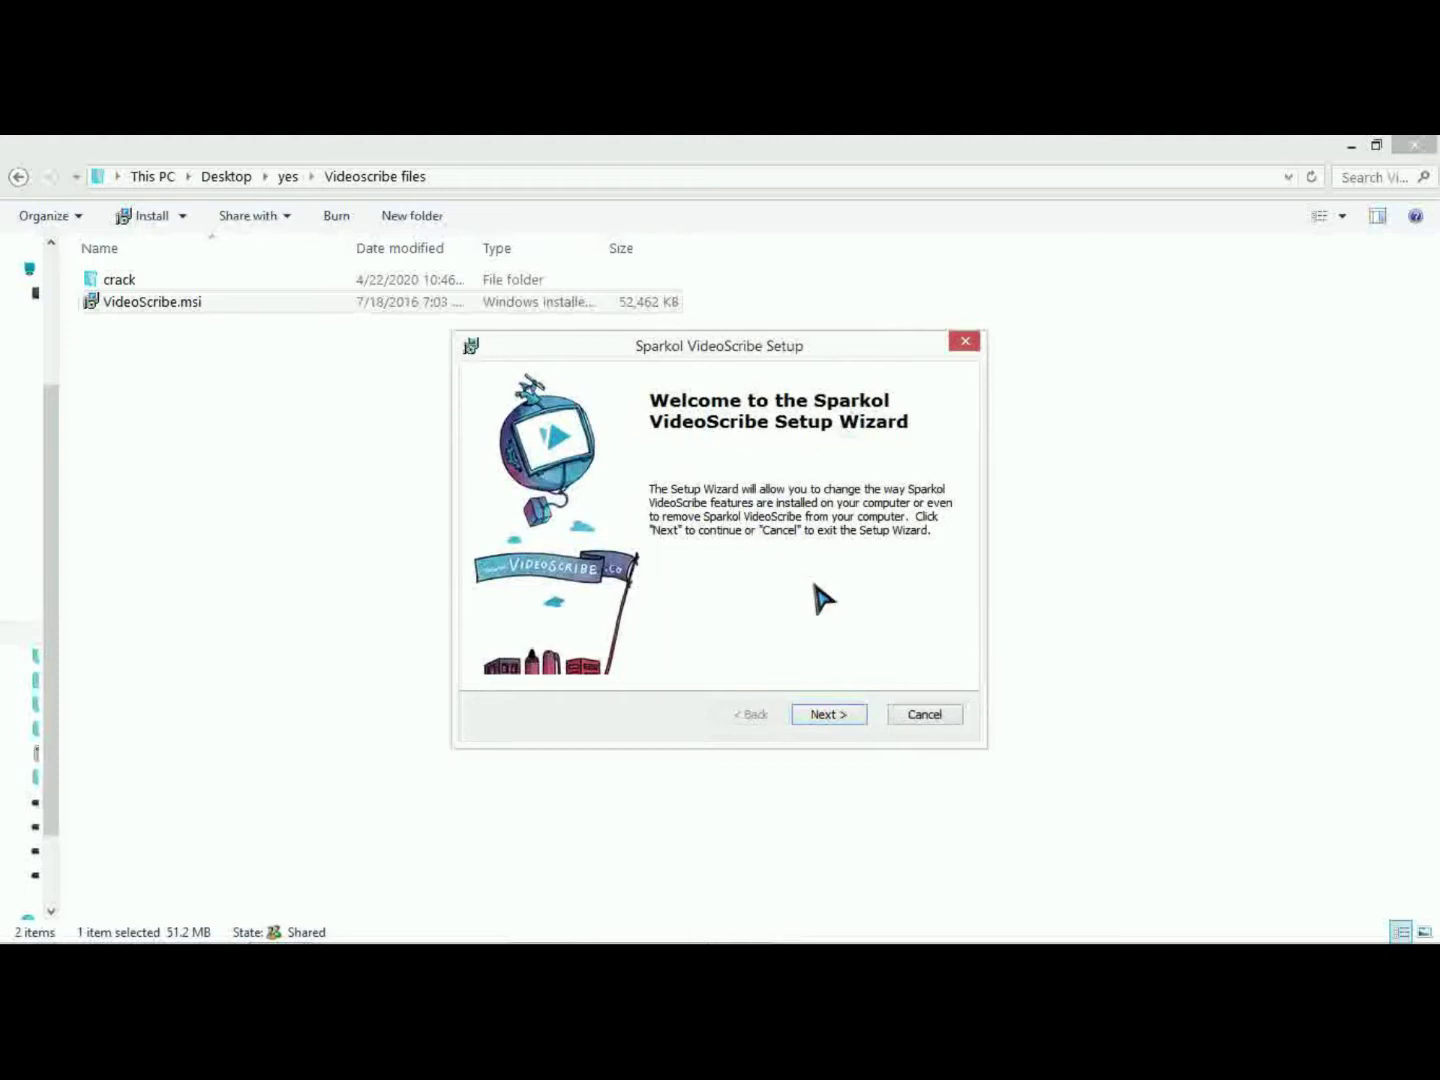
click(828, 715)
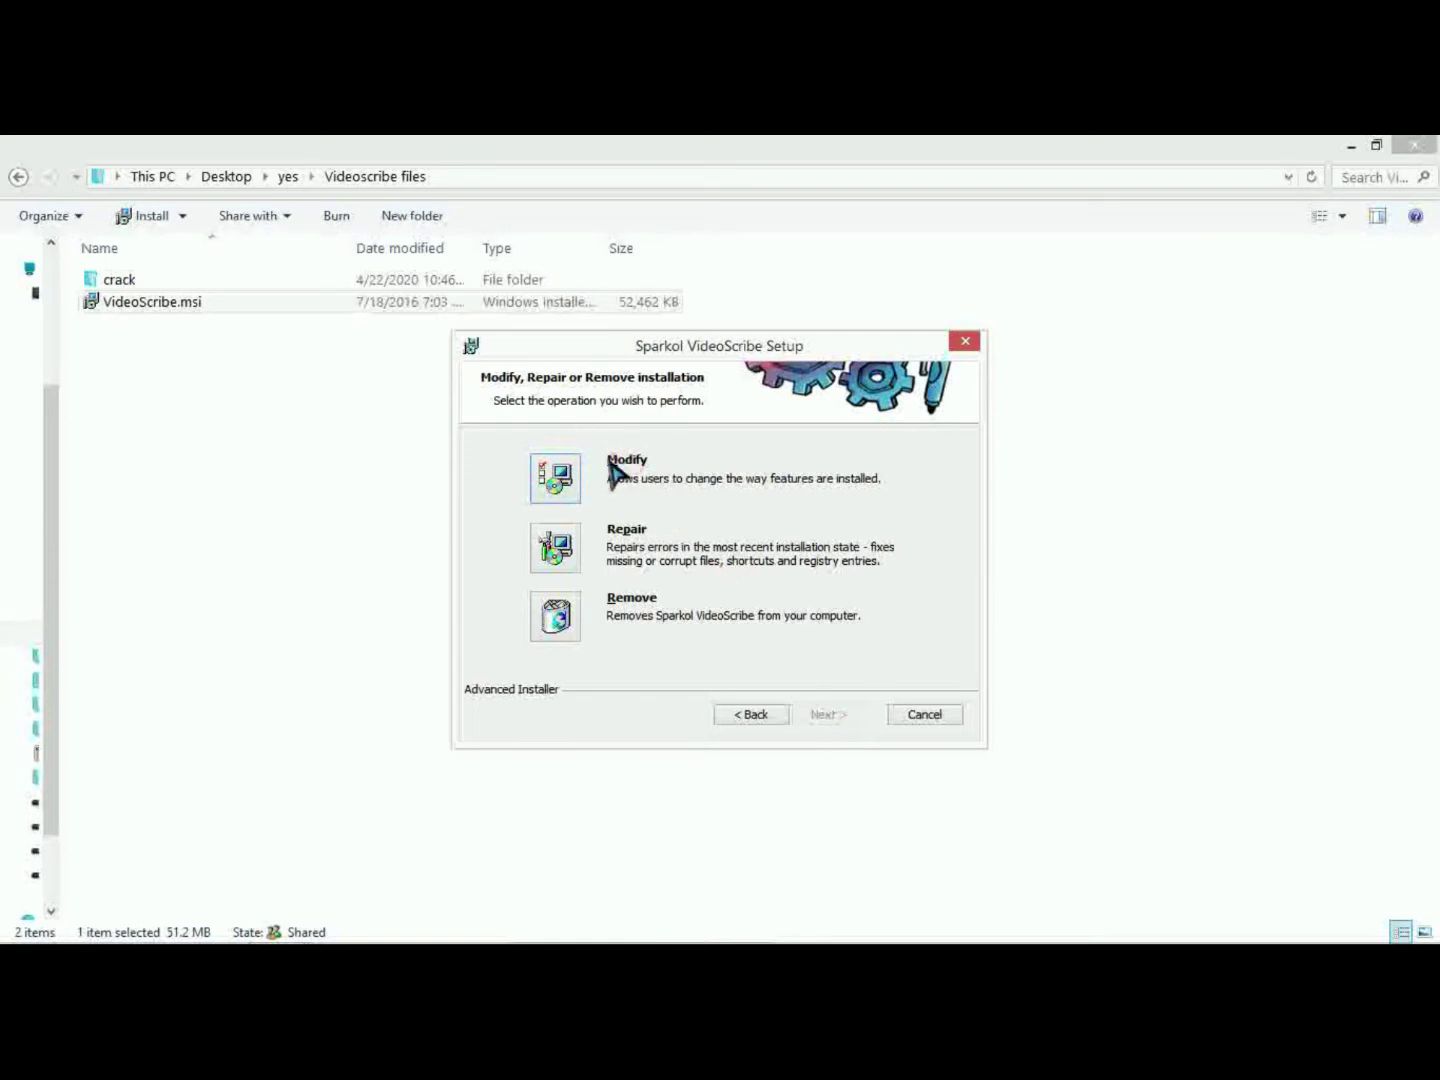
click(622, 468)
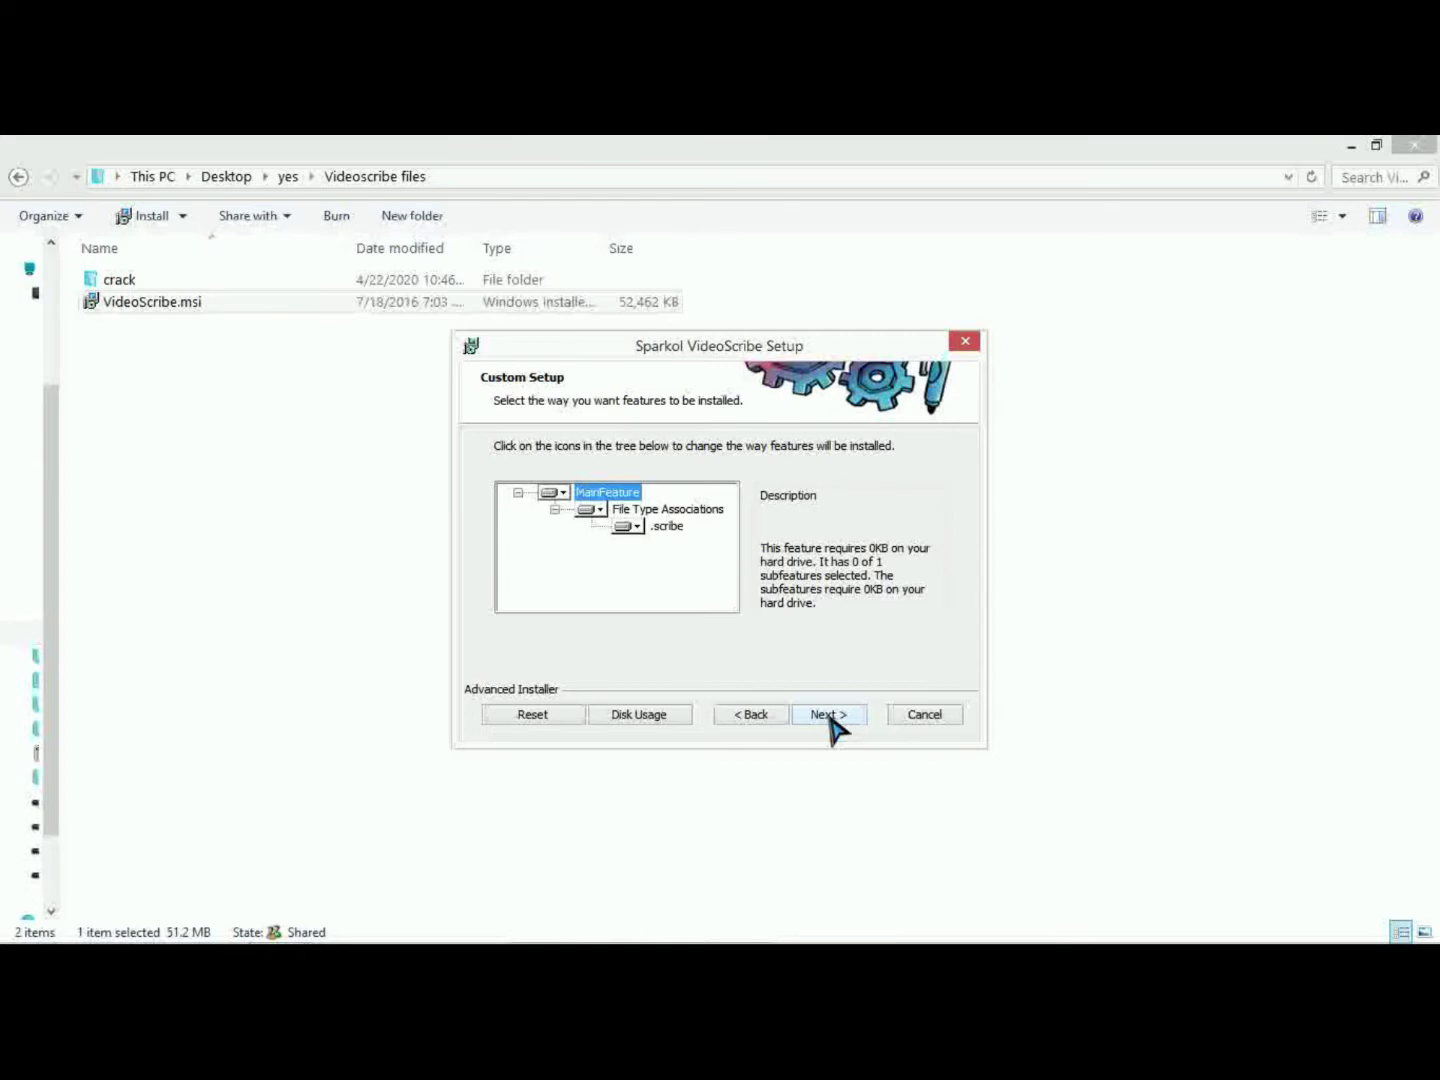
Cancel the Sparkol VideoScribe setup and close the wizard.
click(912, 715)
click(677, 585)
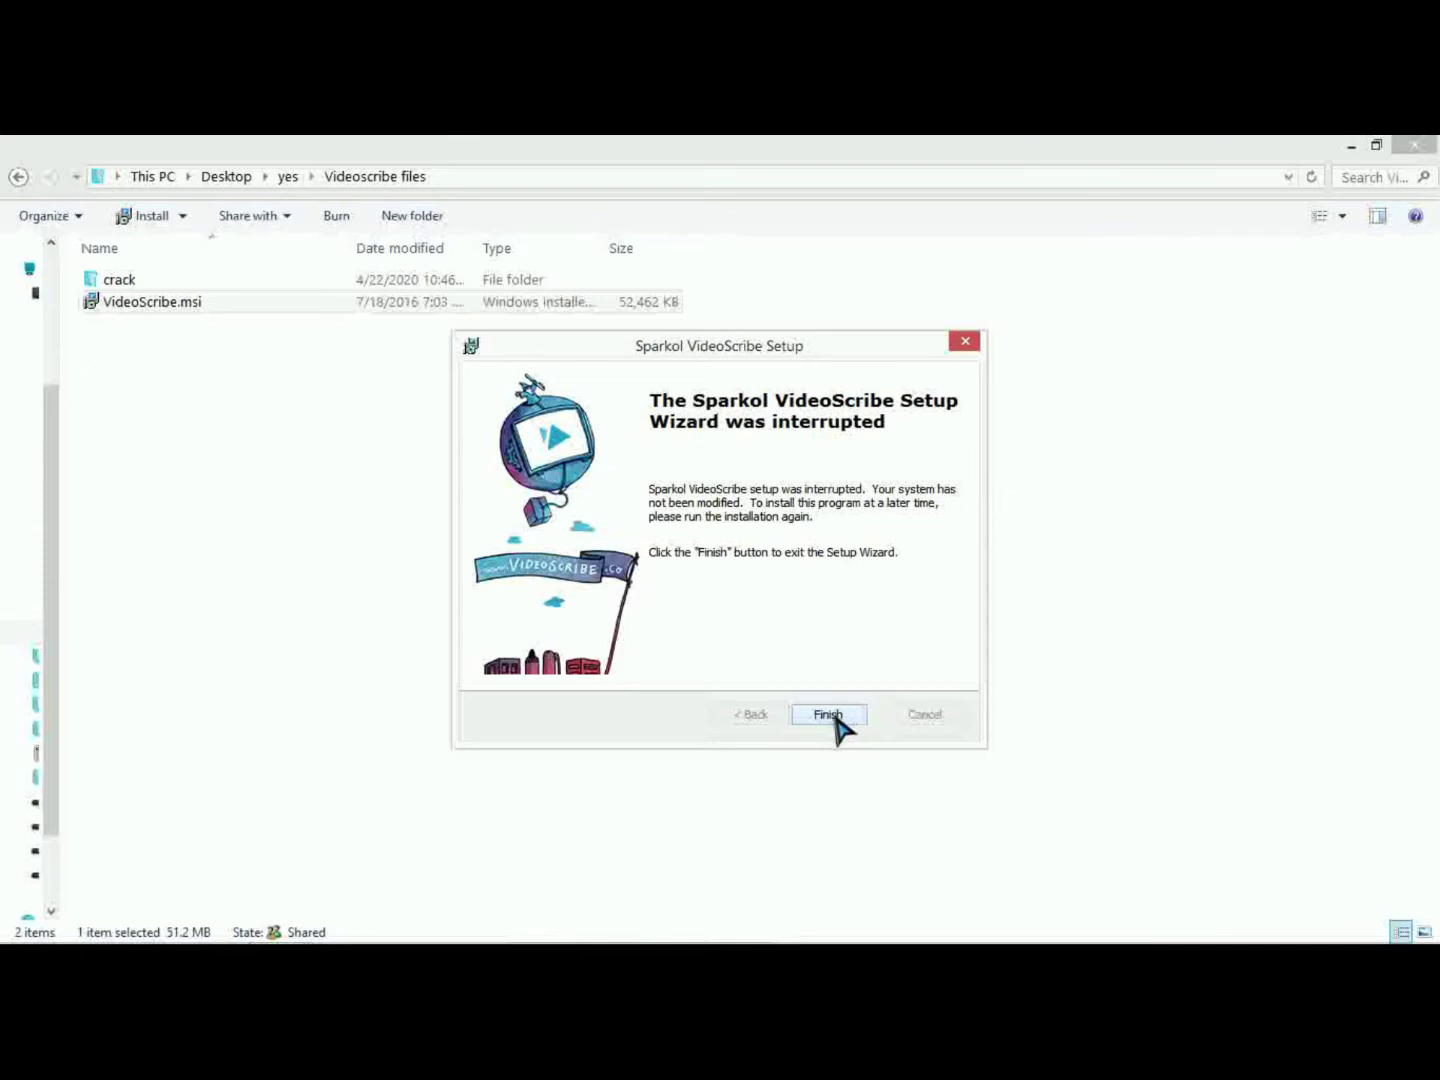
click(829, 717)
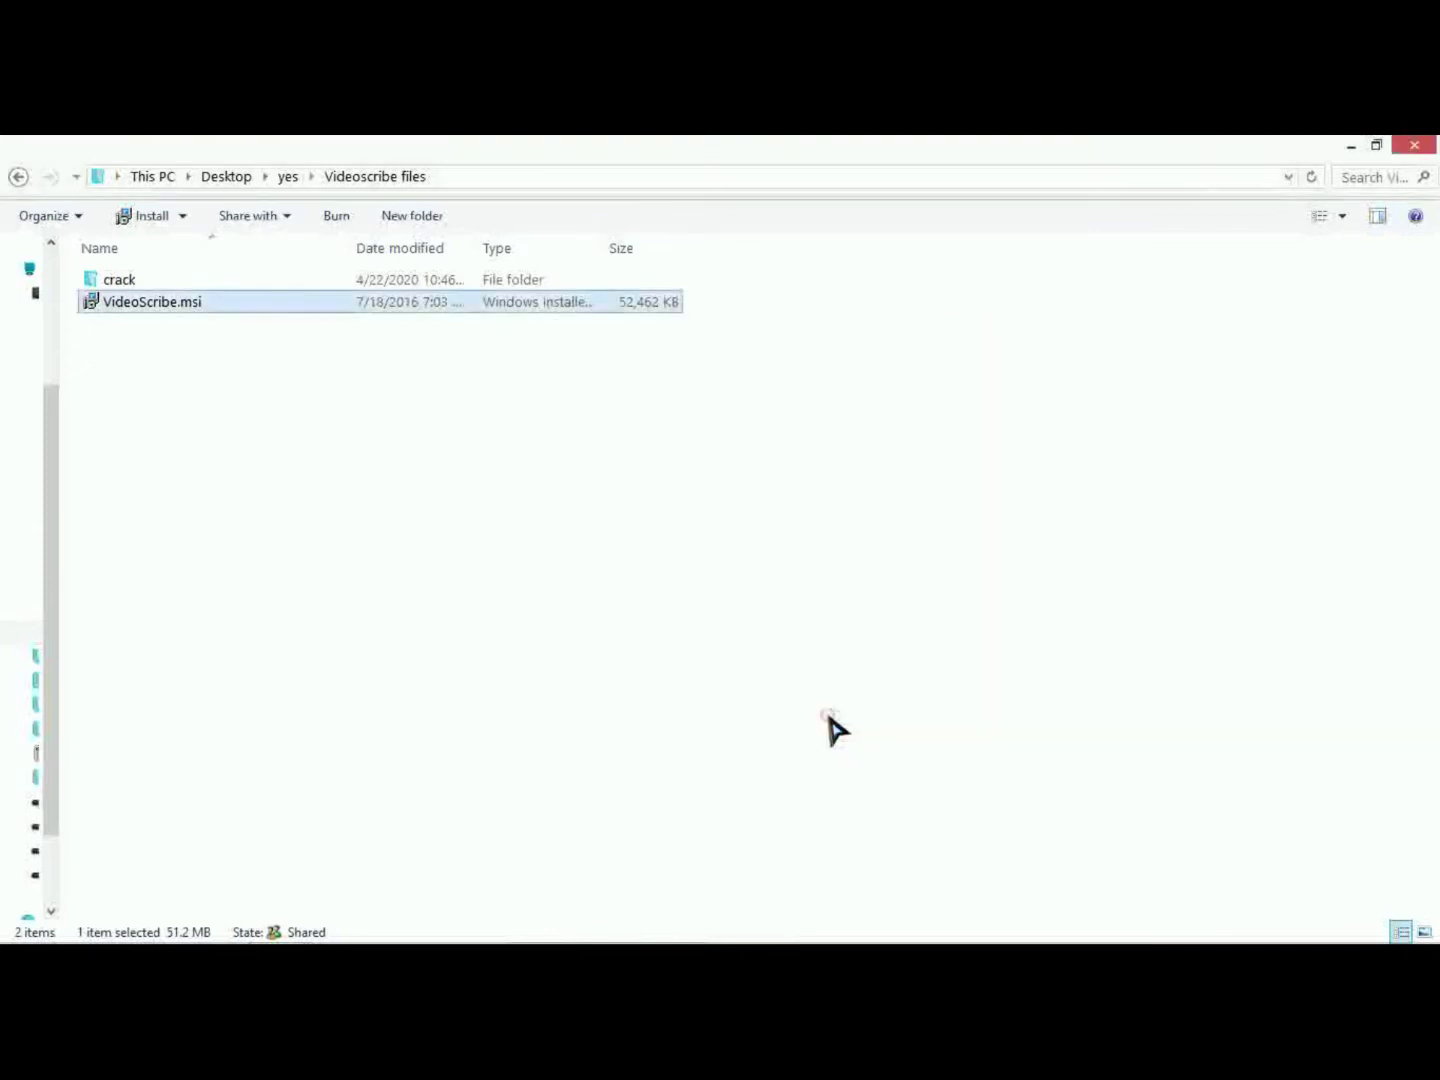
Copy the VideoScribeBin file from the crack folder.
double_click(116, 284)
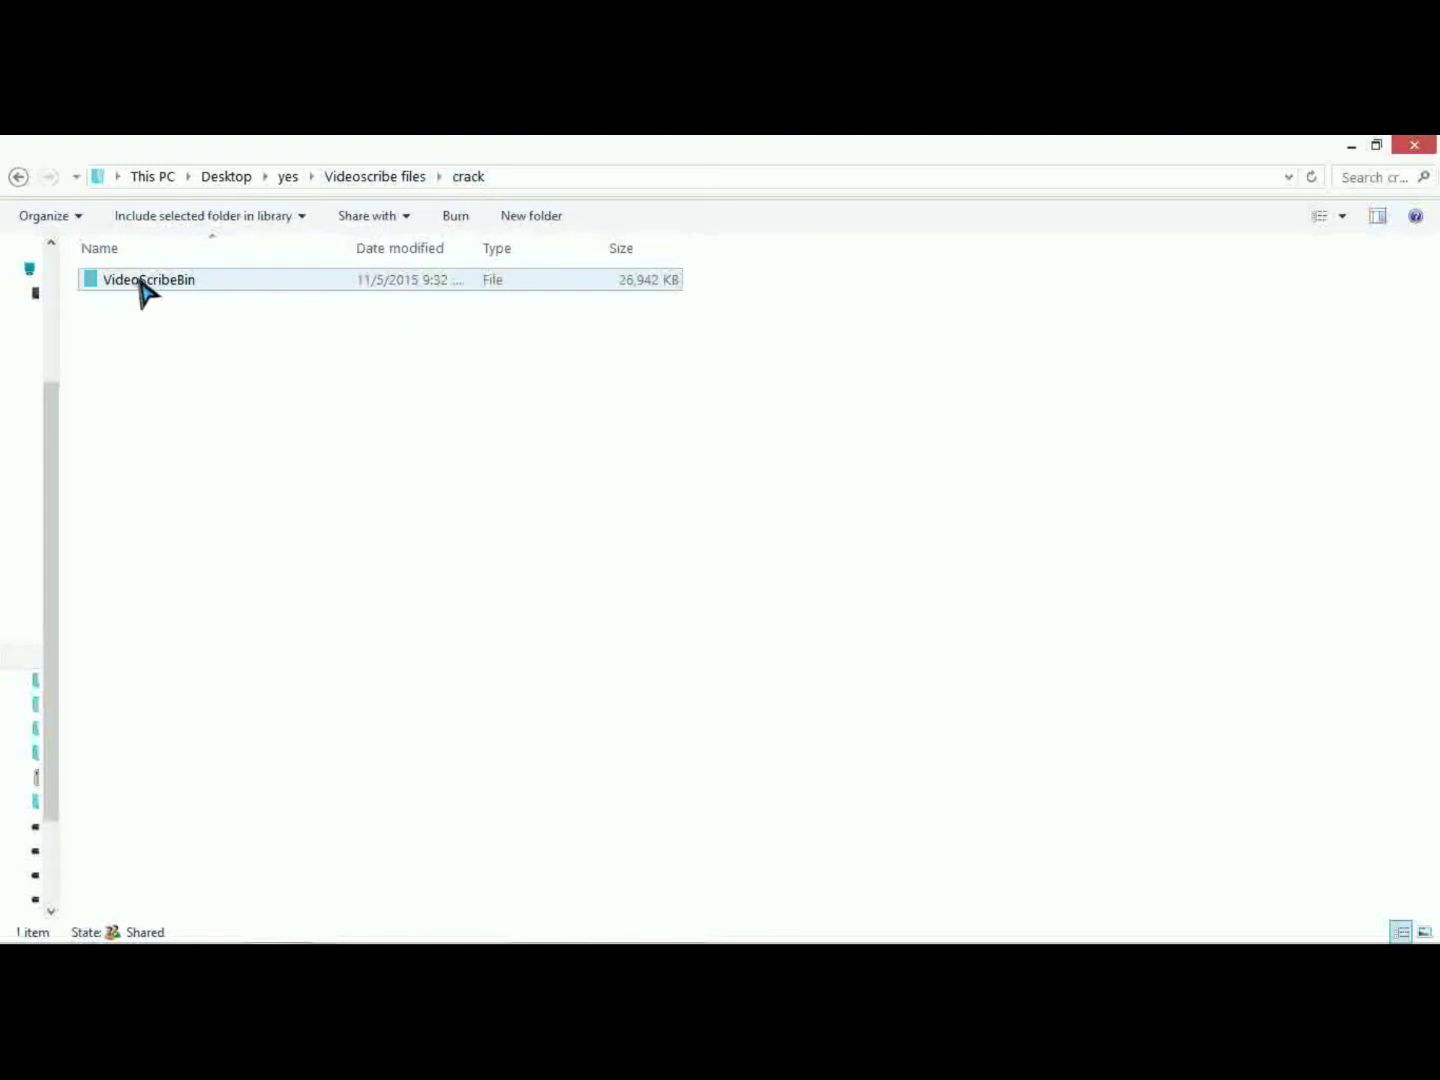
right_click(152, 281)
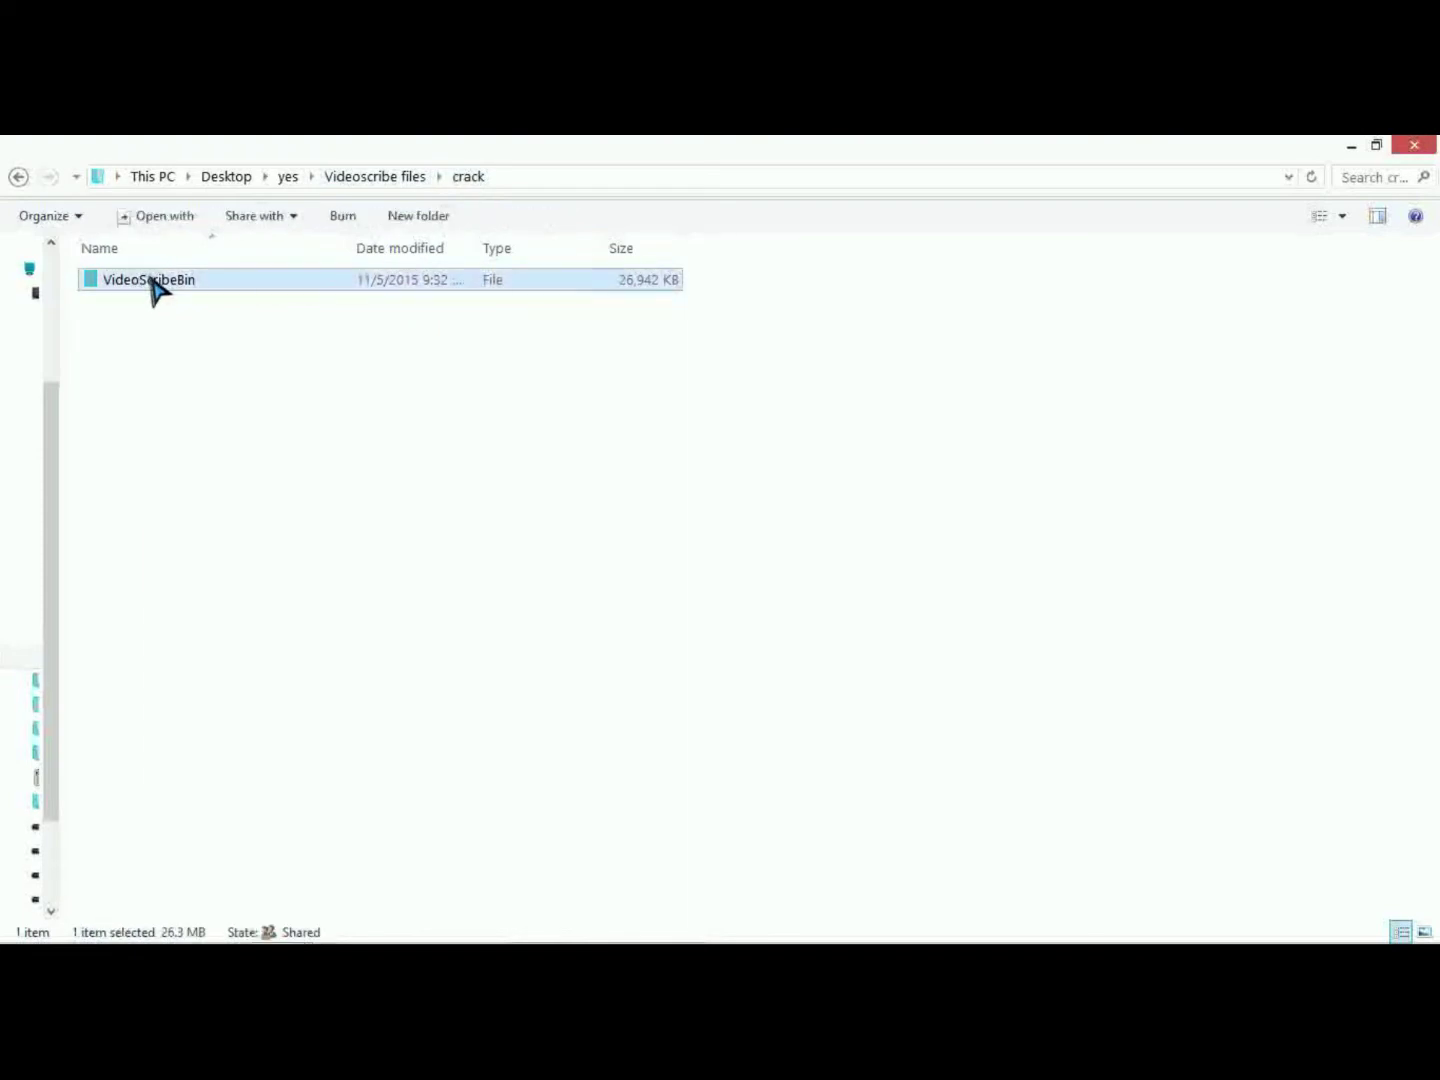
click(217, 691)
Open the Sparkol VideoScribe folder inside Sparkol in Program Files (x86) on Local Disk (C:).
click(155, 177)
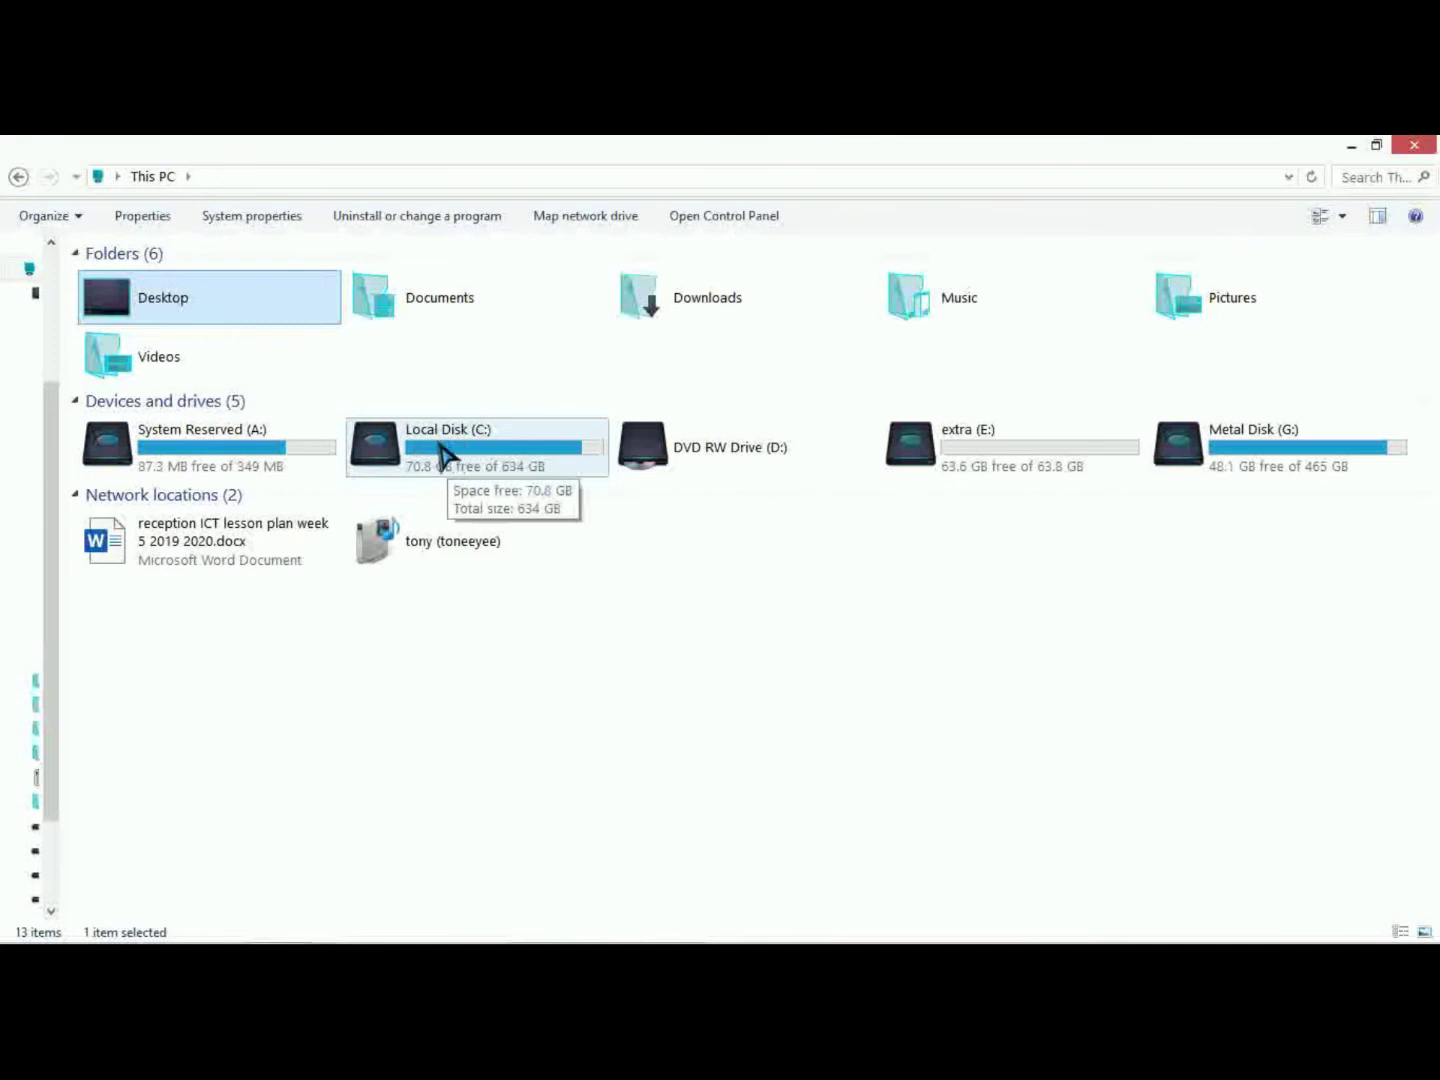
click(446, 455)
double_click(446, 455)
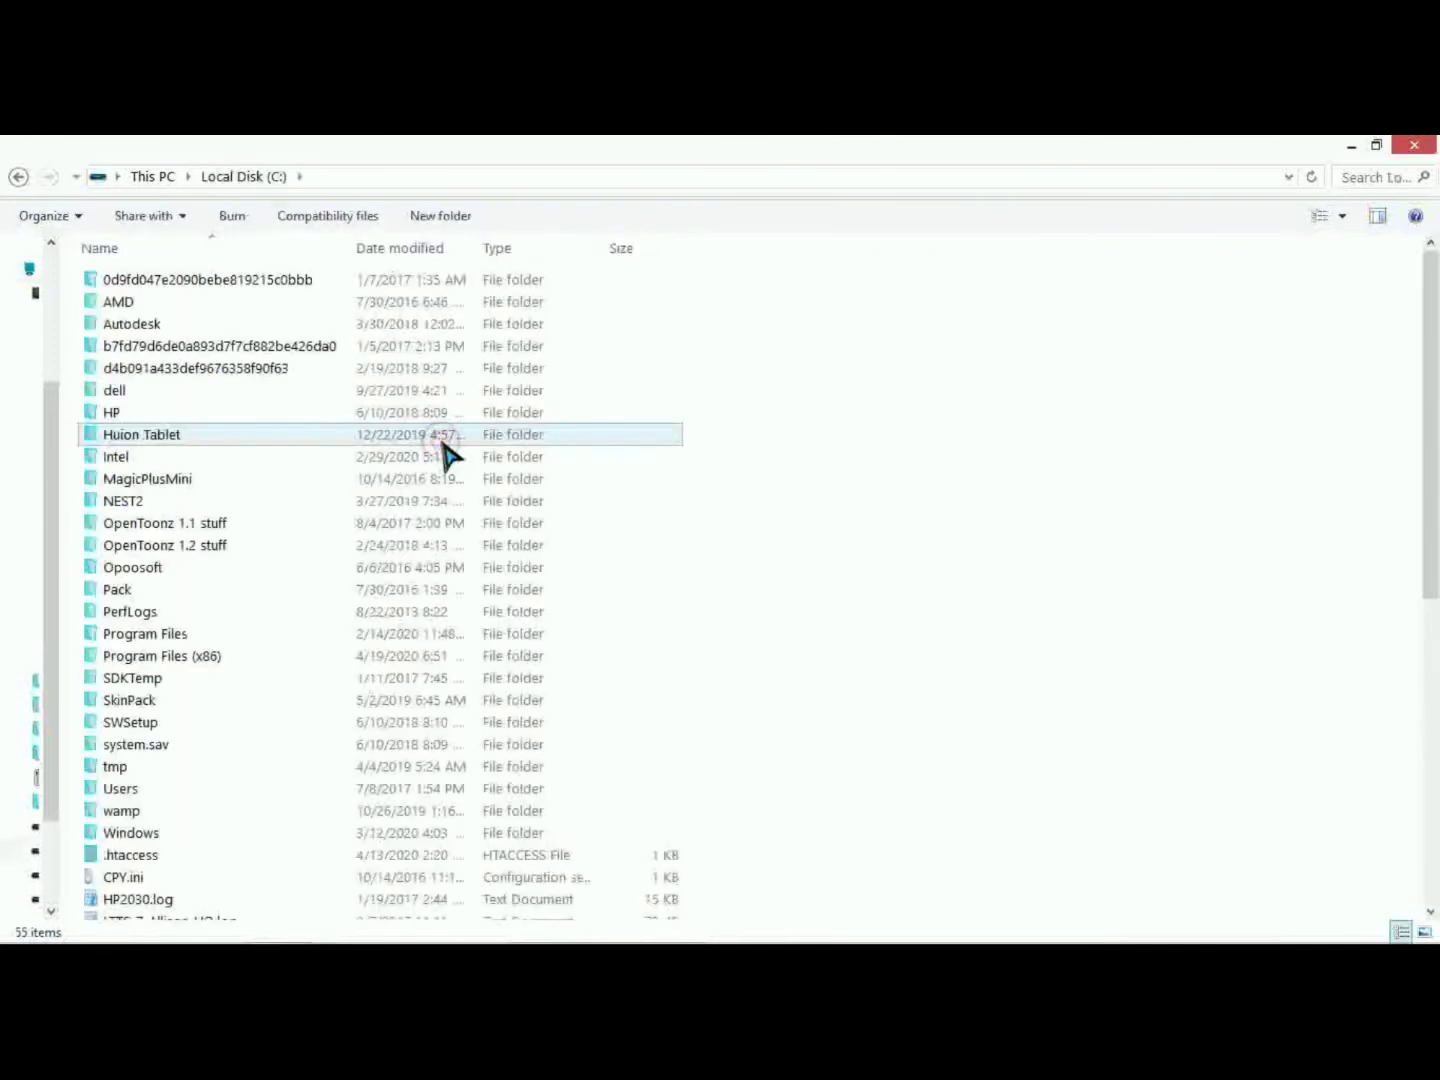
click(150, 635)
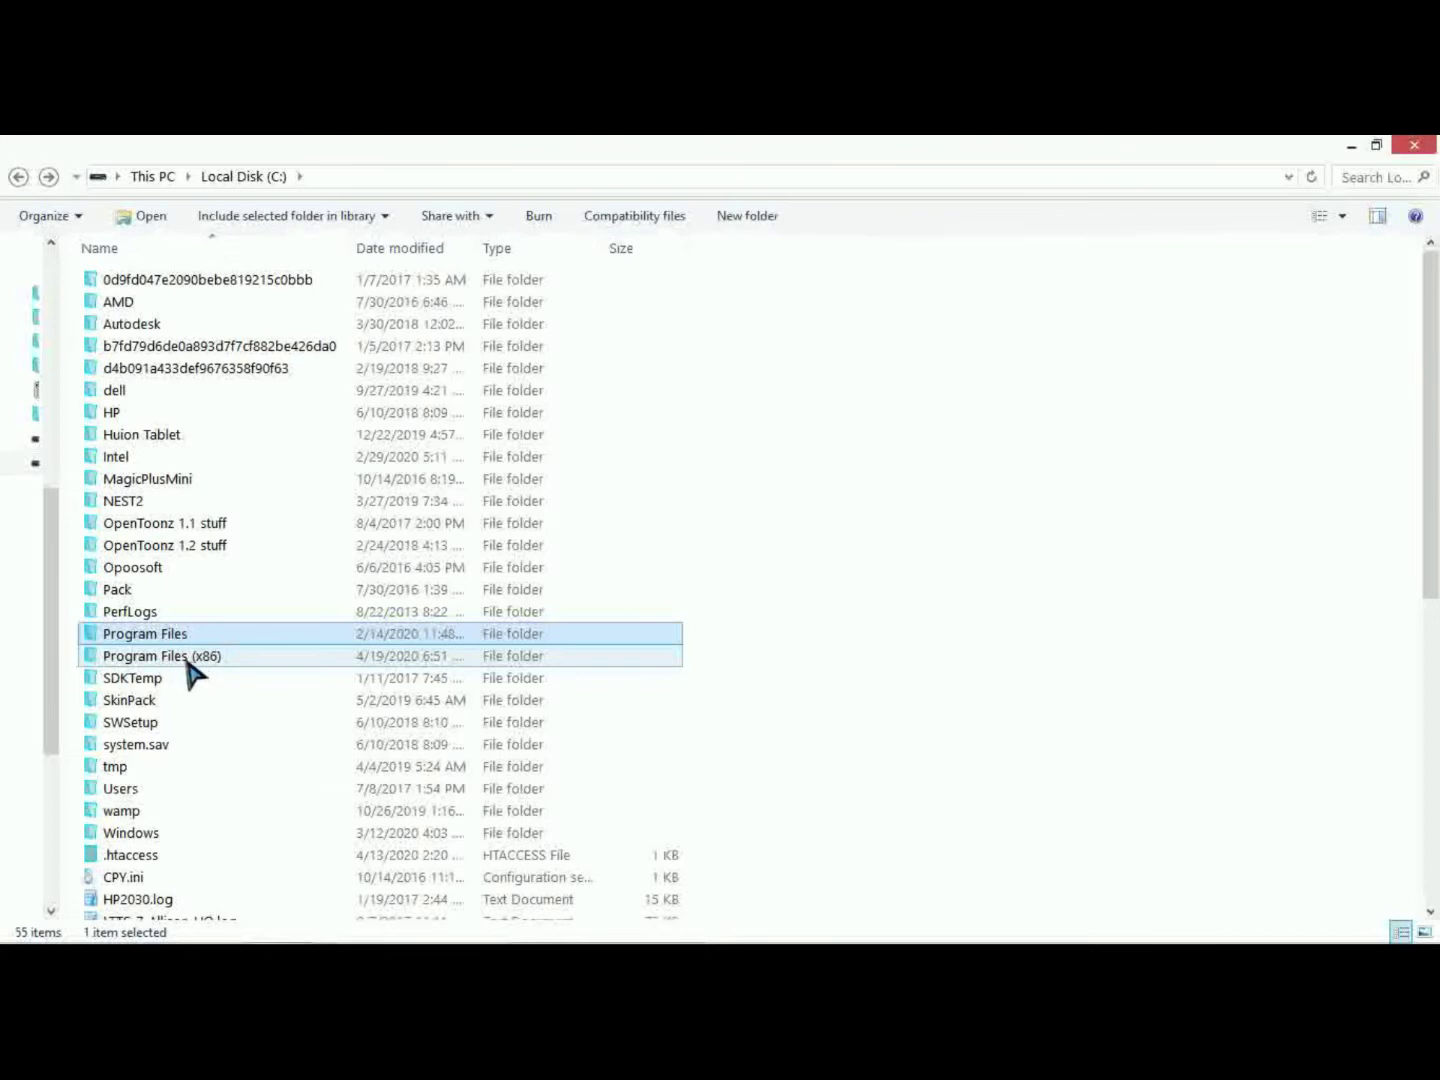
mouse_move(186, 668)
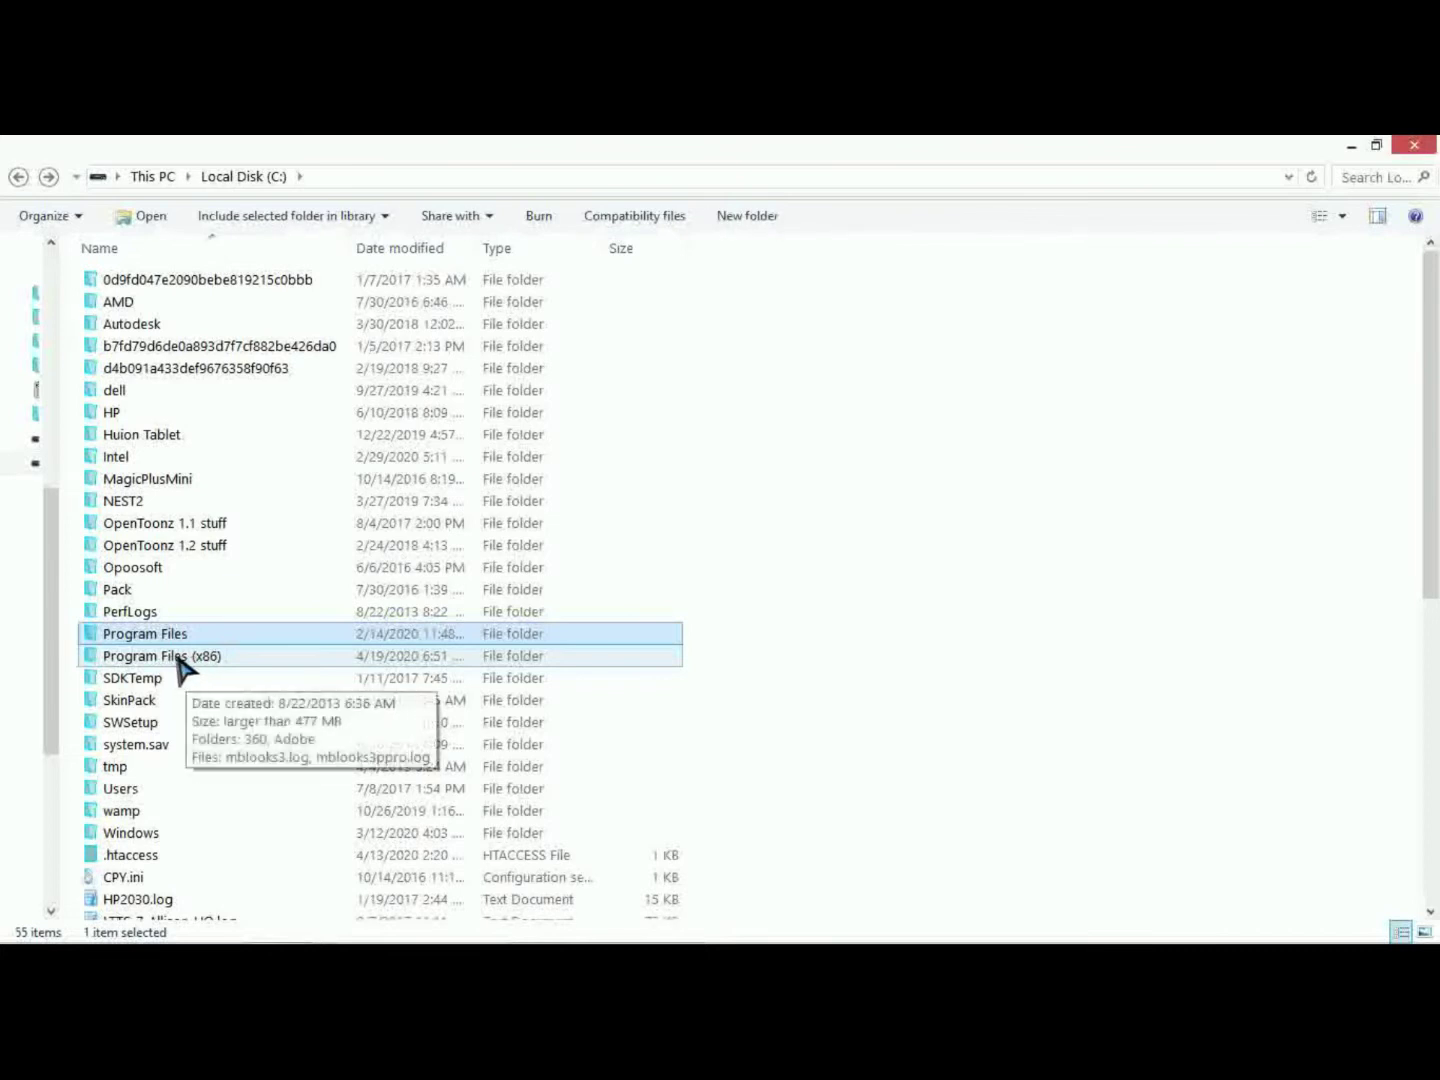
double_click(180, 661)
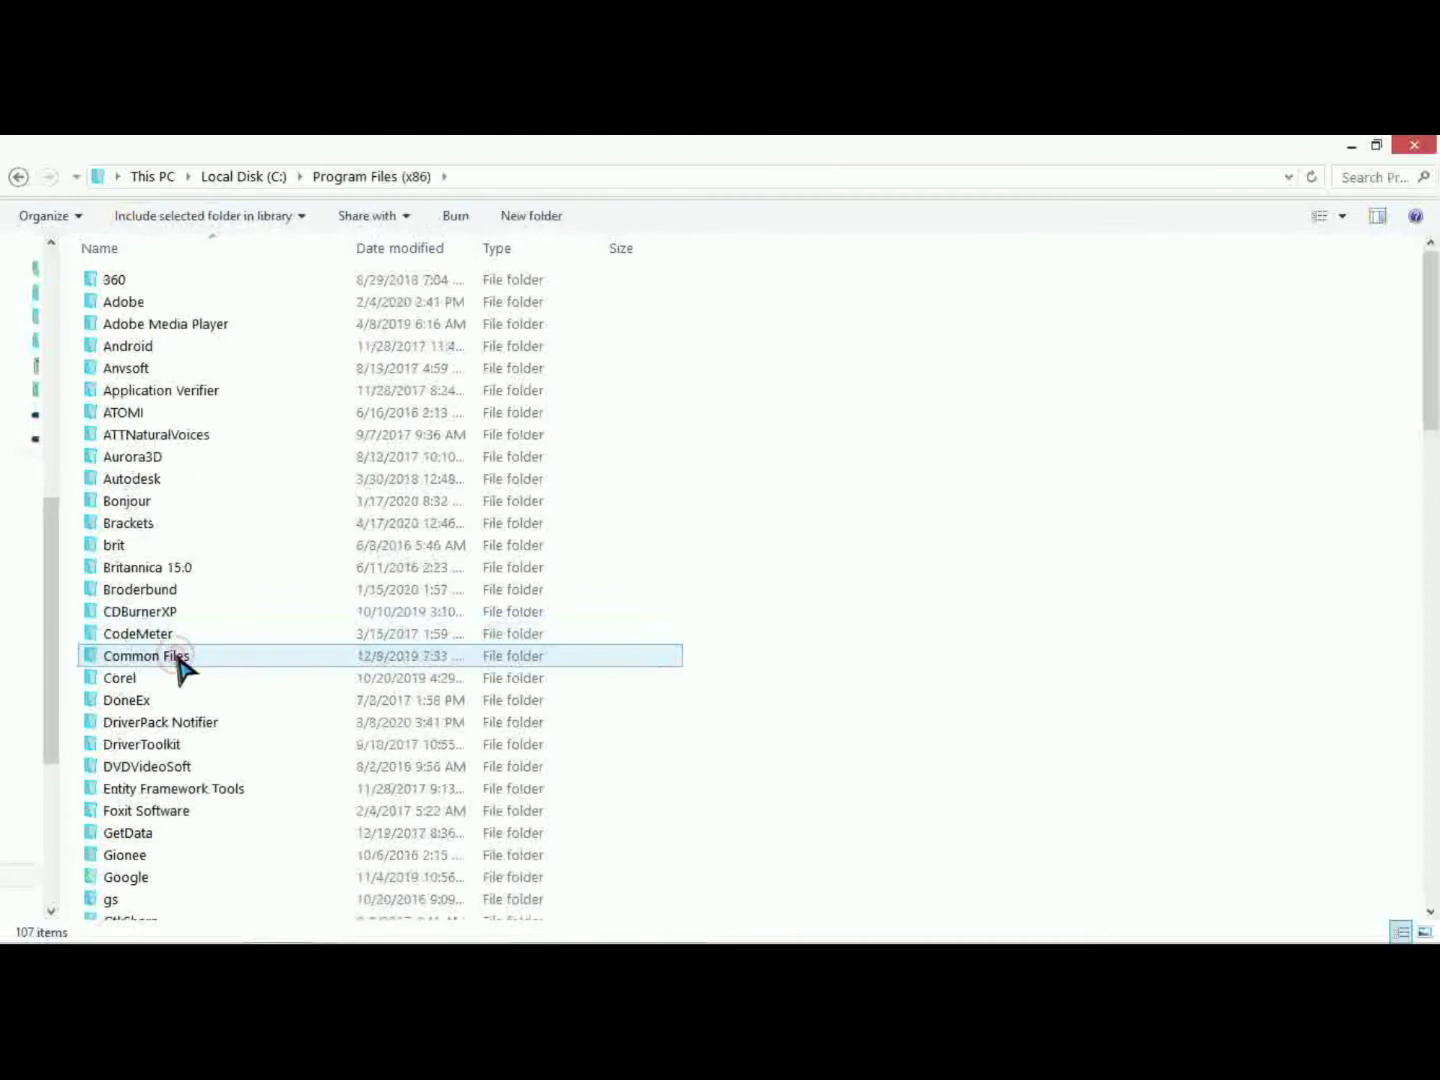
scroll(195, 600, down, 1)
scroll(201, 600, down, 9)
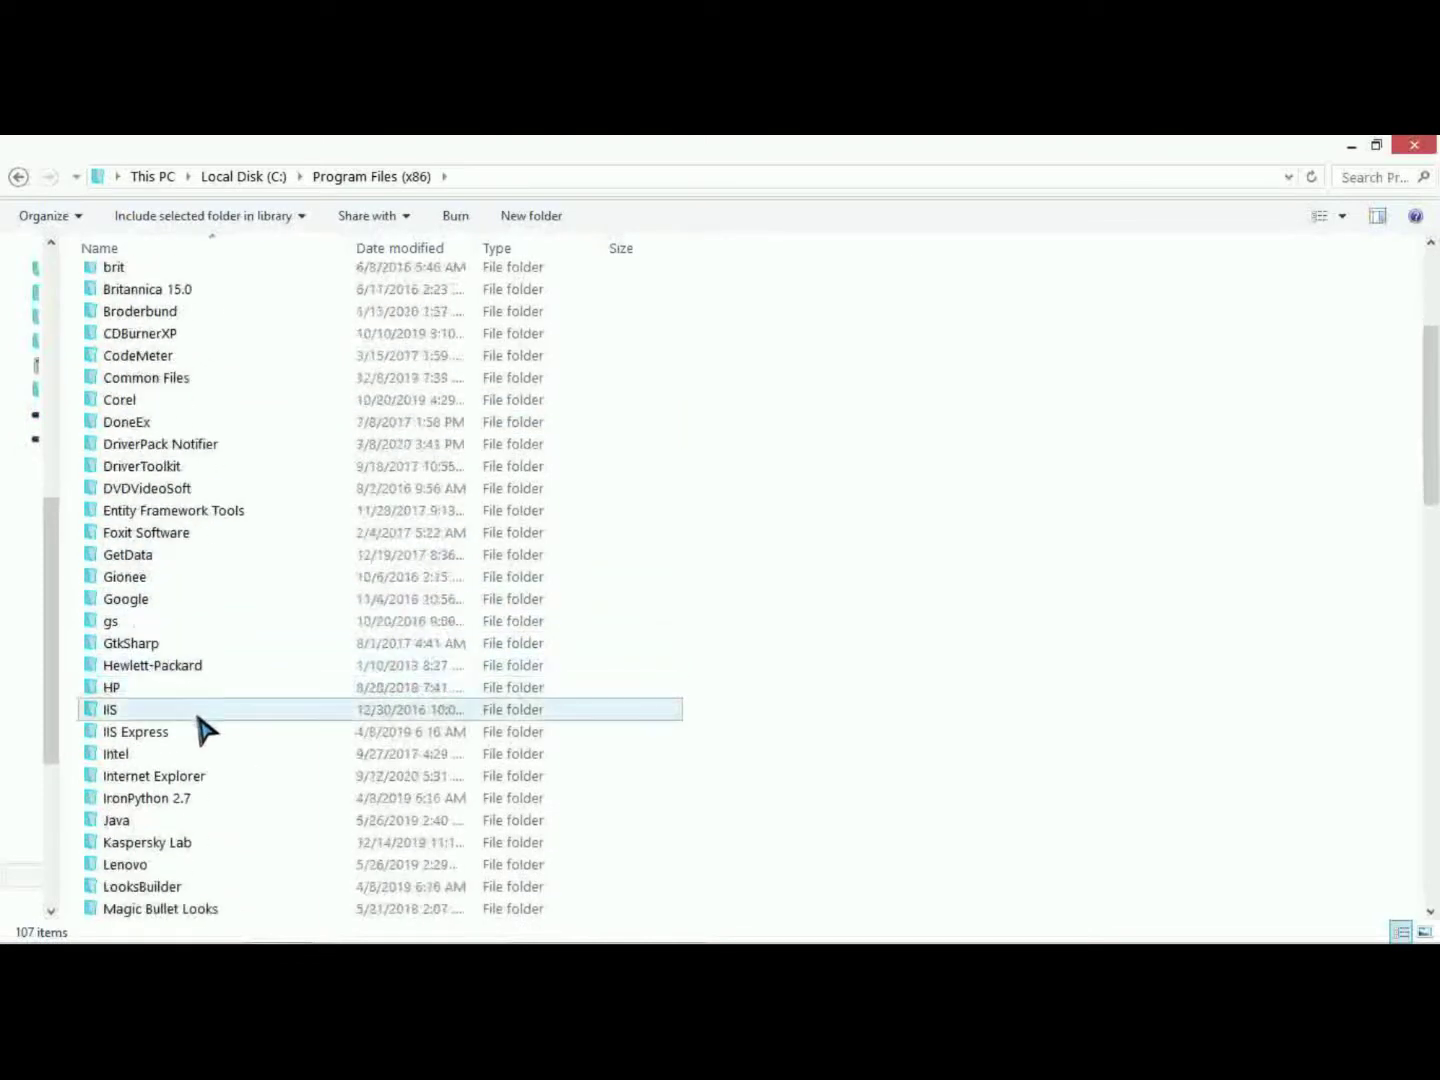
scroll(194, 738, down, 10)
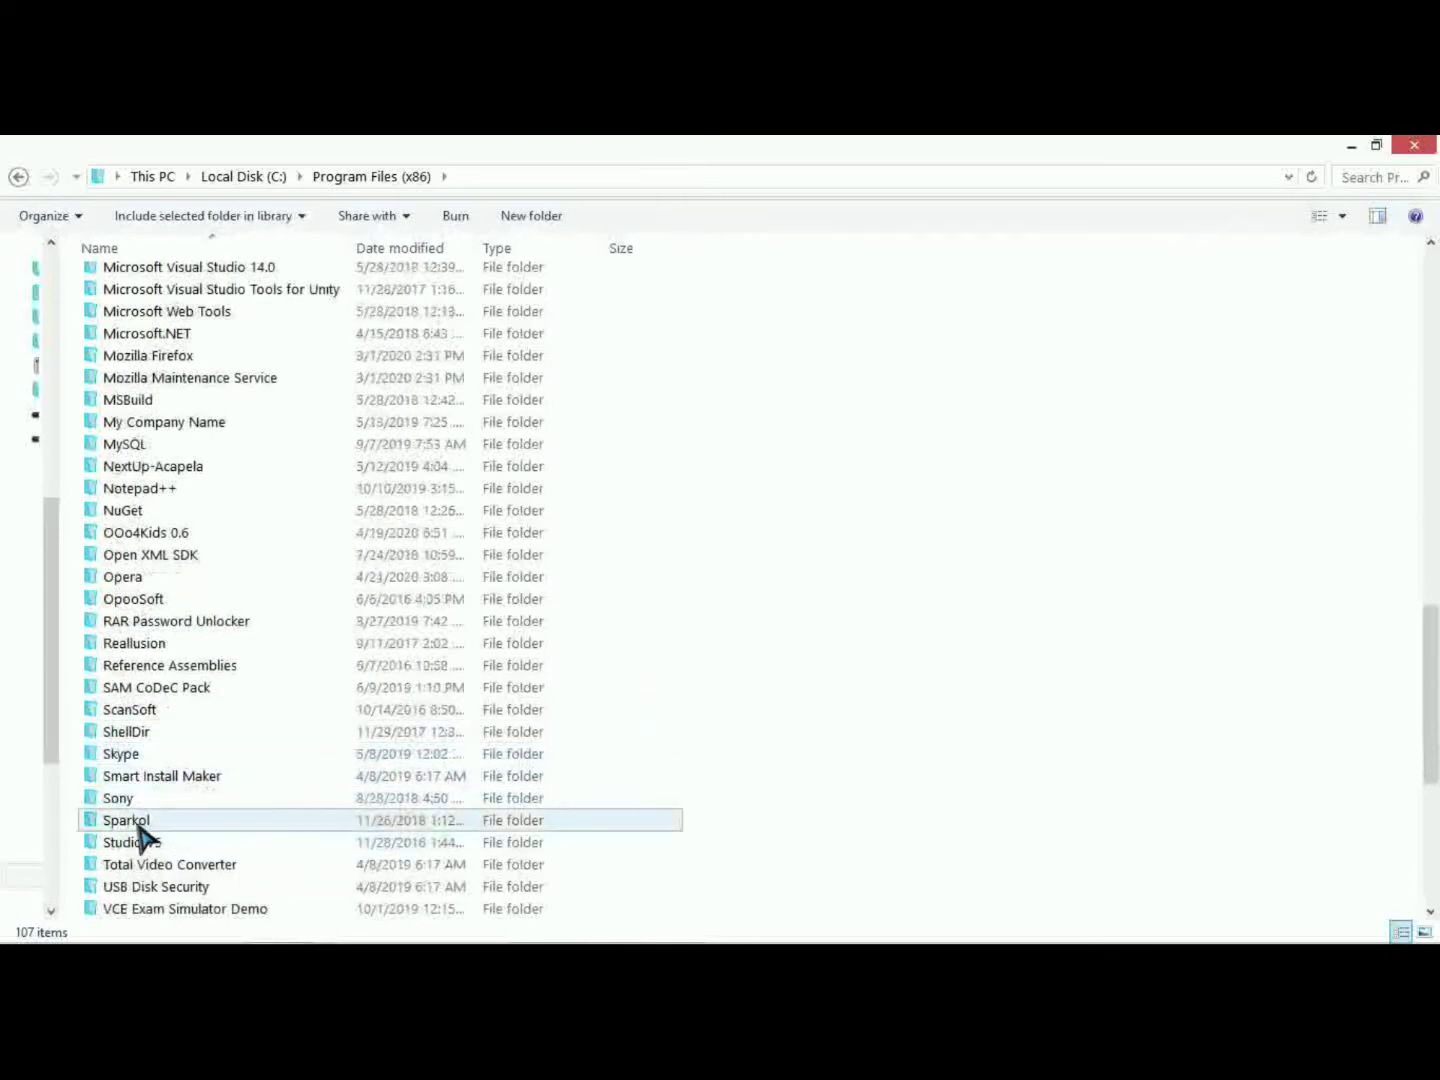
double_click(127, 820)
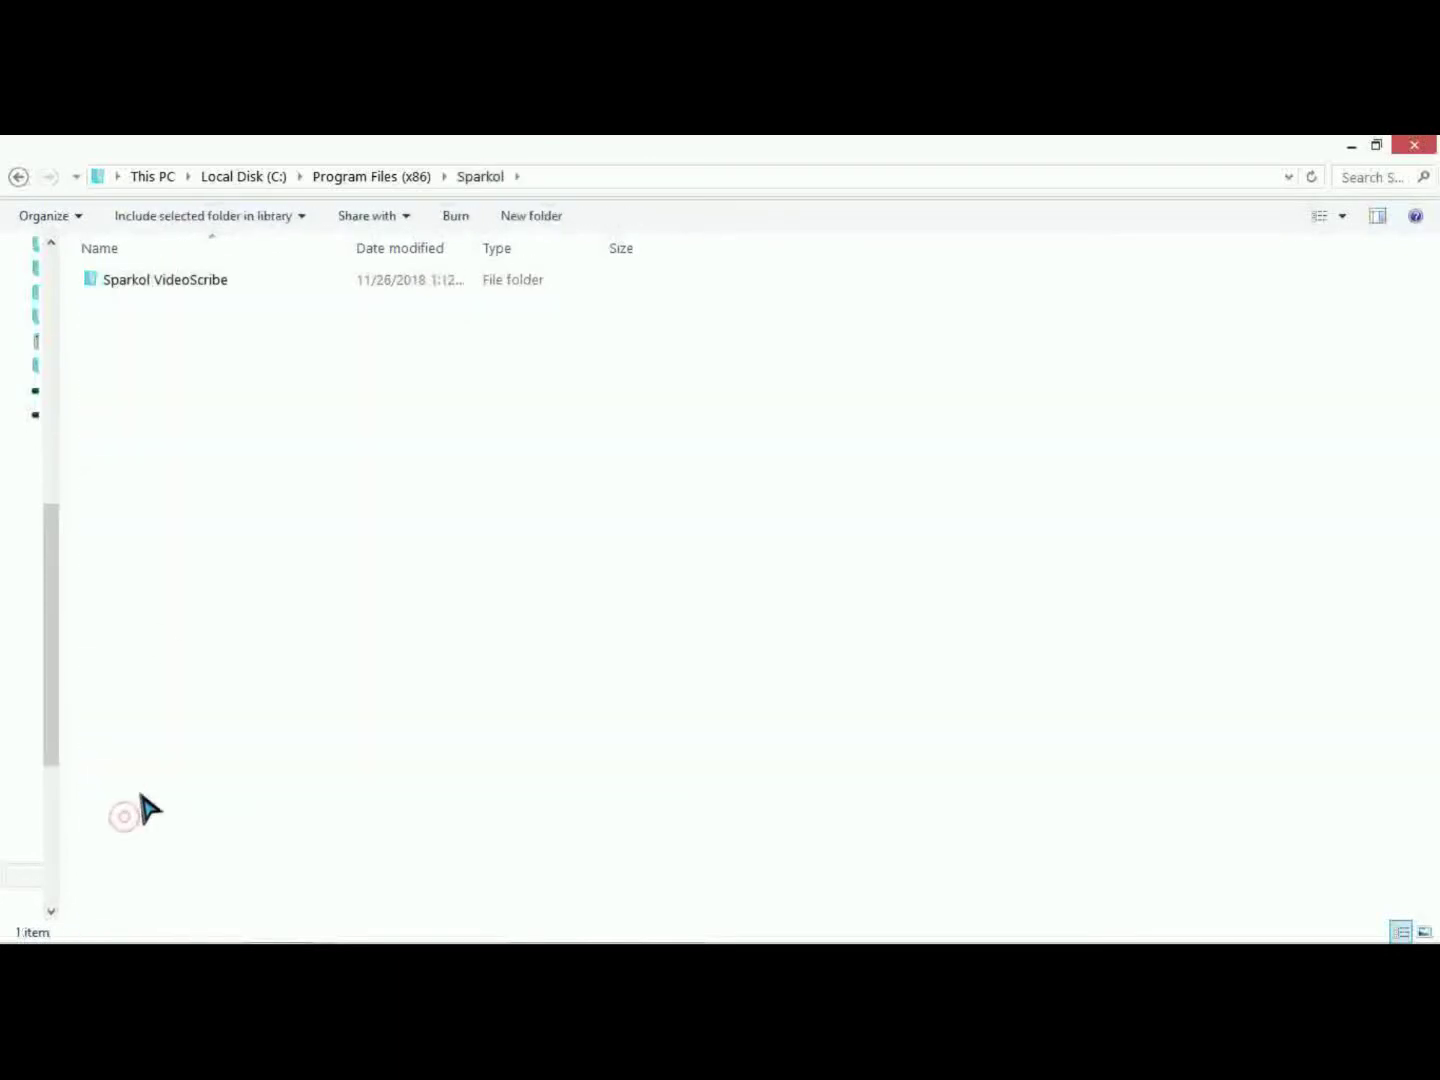
double_click(196, 283)
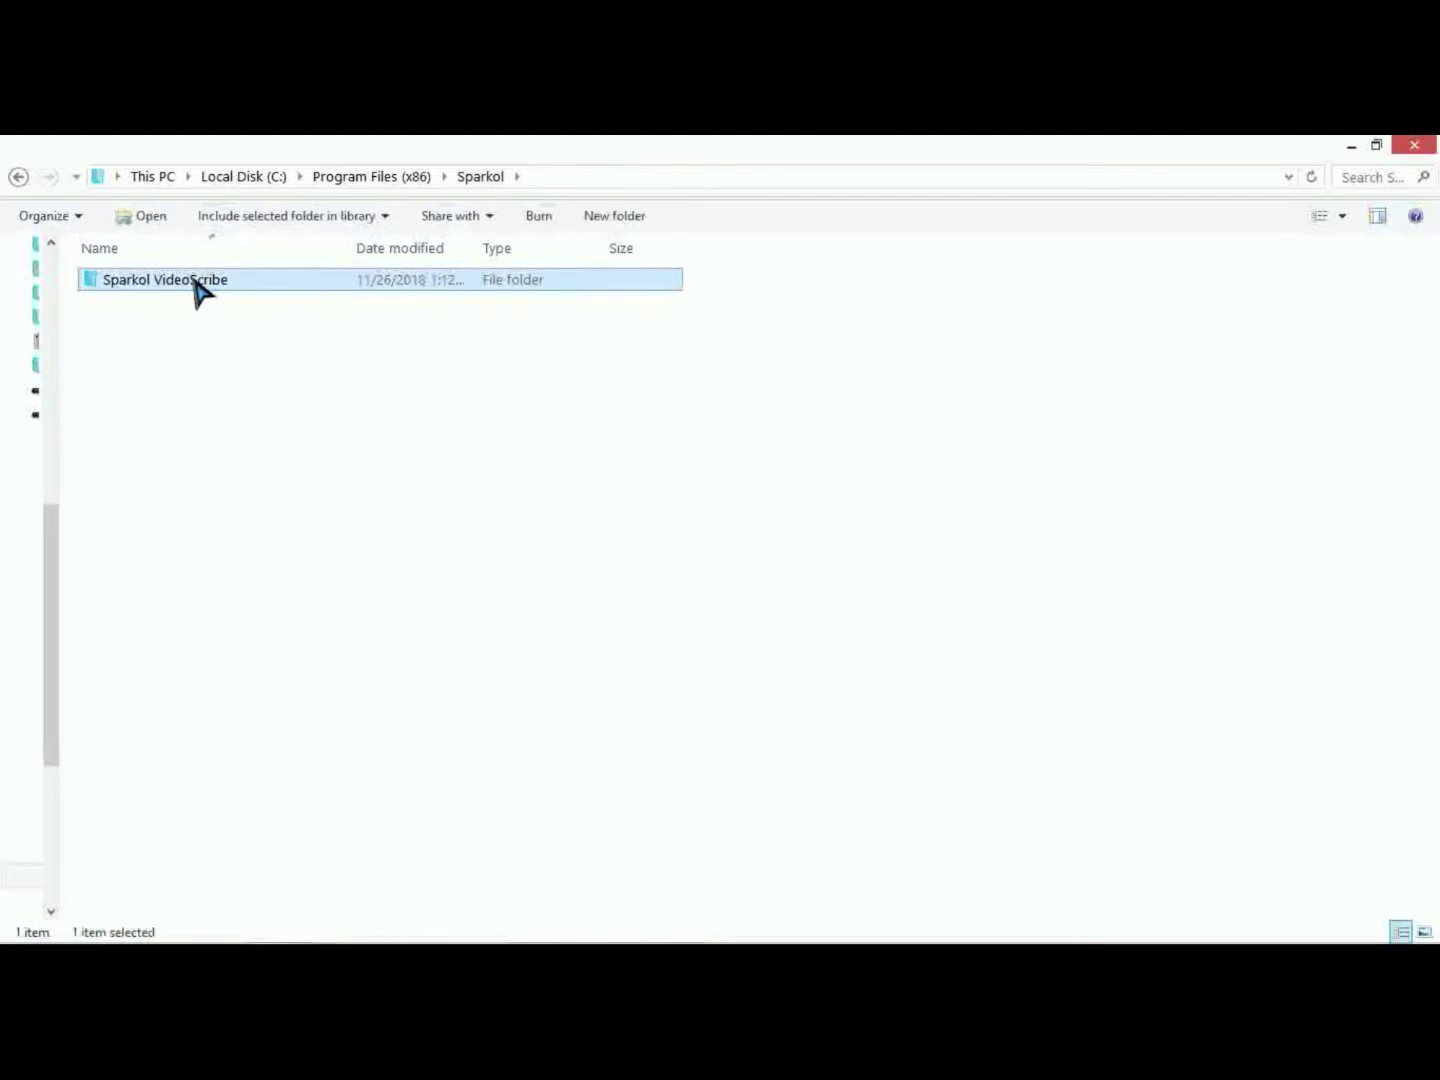
Try to paste VideoScribeBin into the Sparkol VideoScribe folder, dismissing the choice to replace or skip the existing file.
right_click(204, 484)
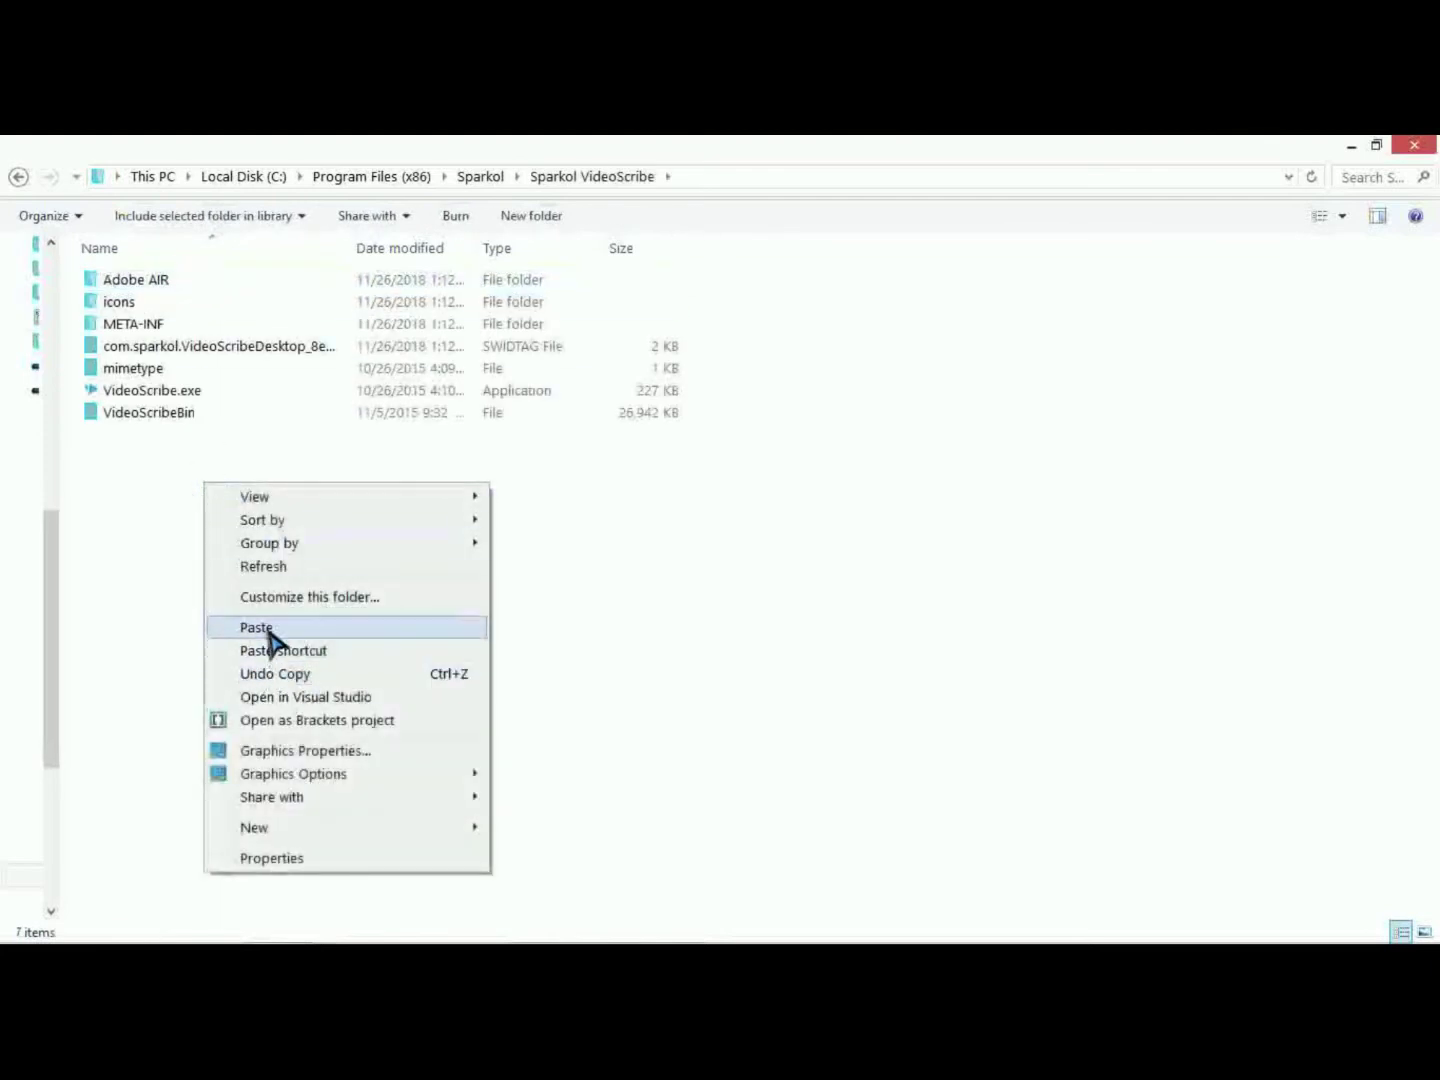
click(257, 628)
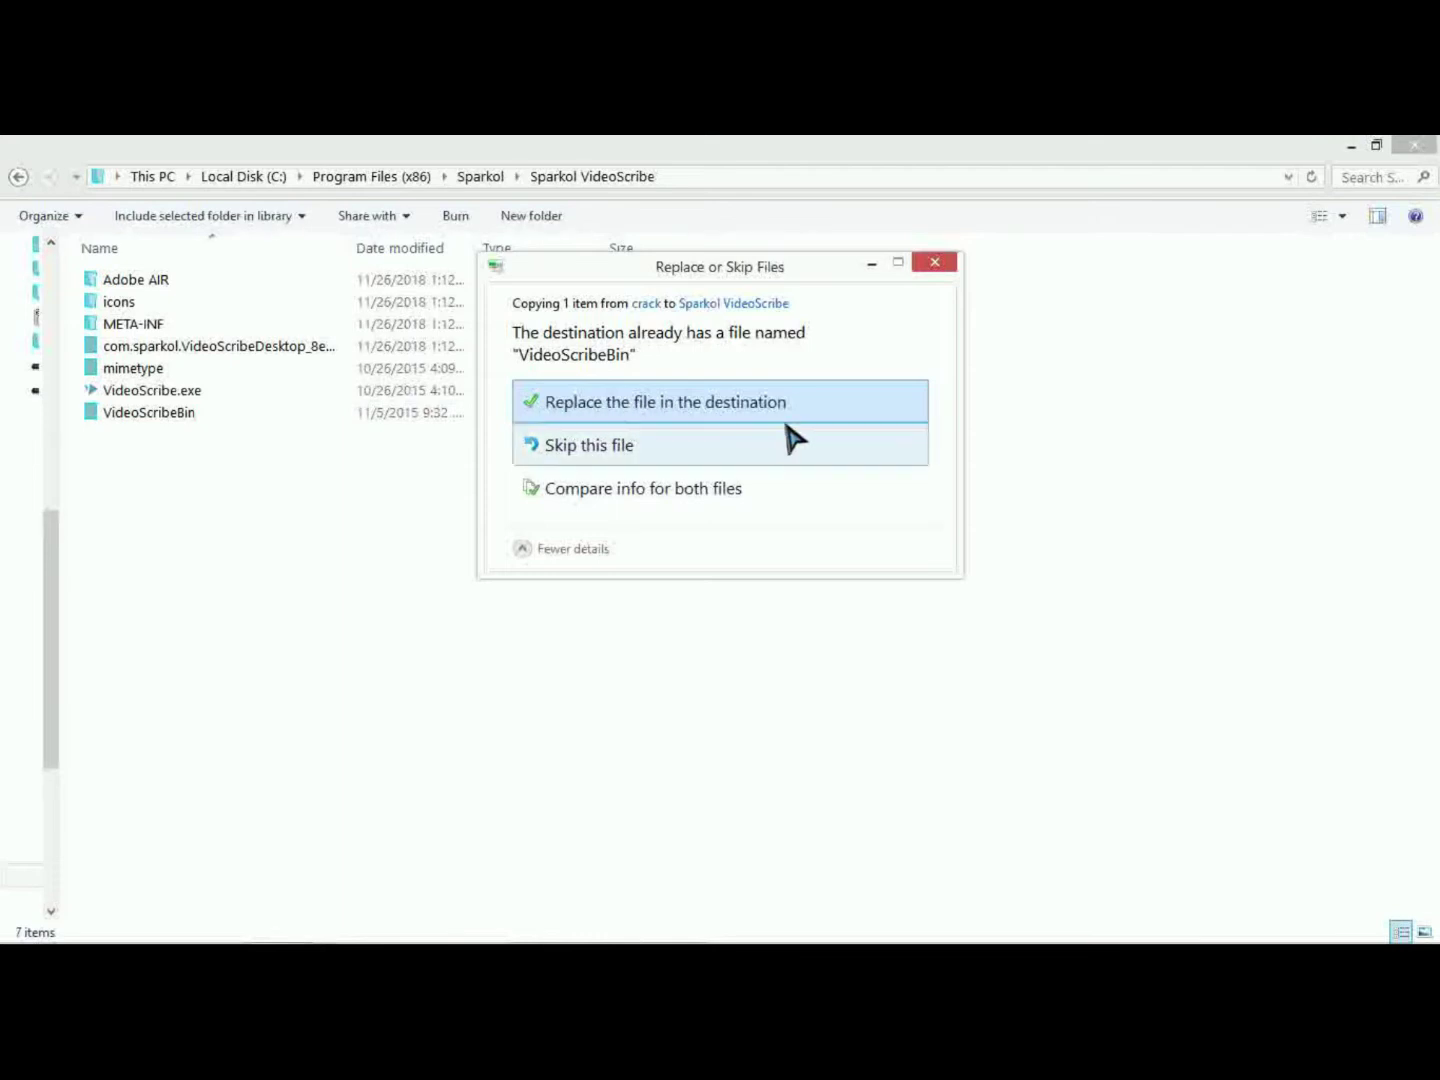
click(939, 264)
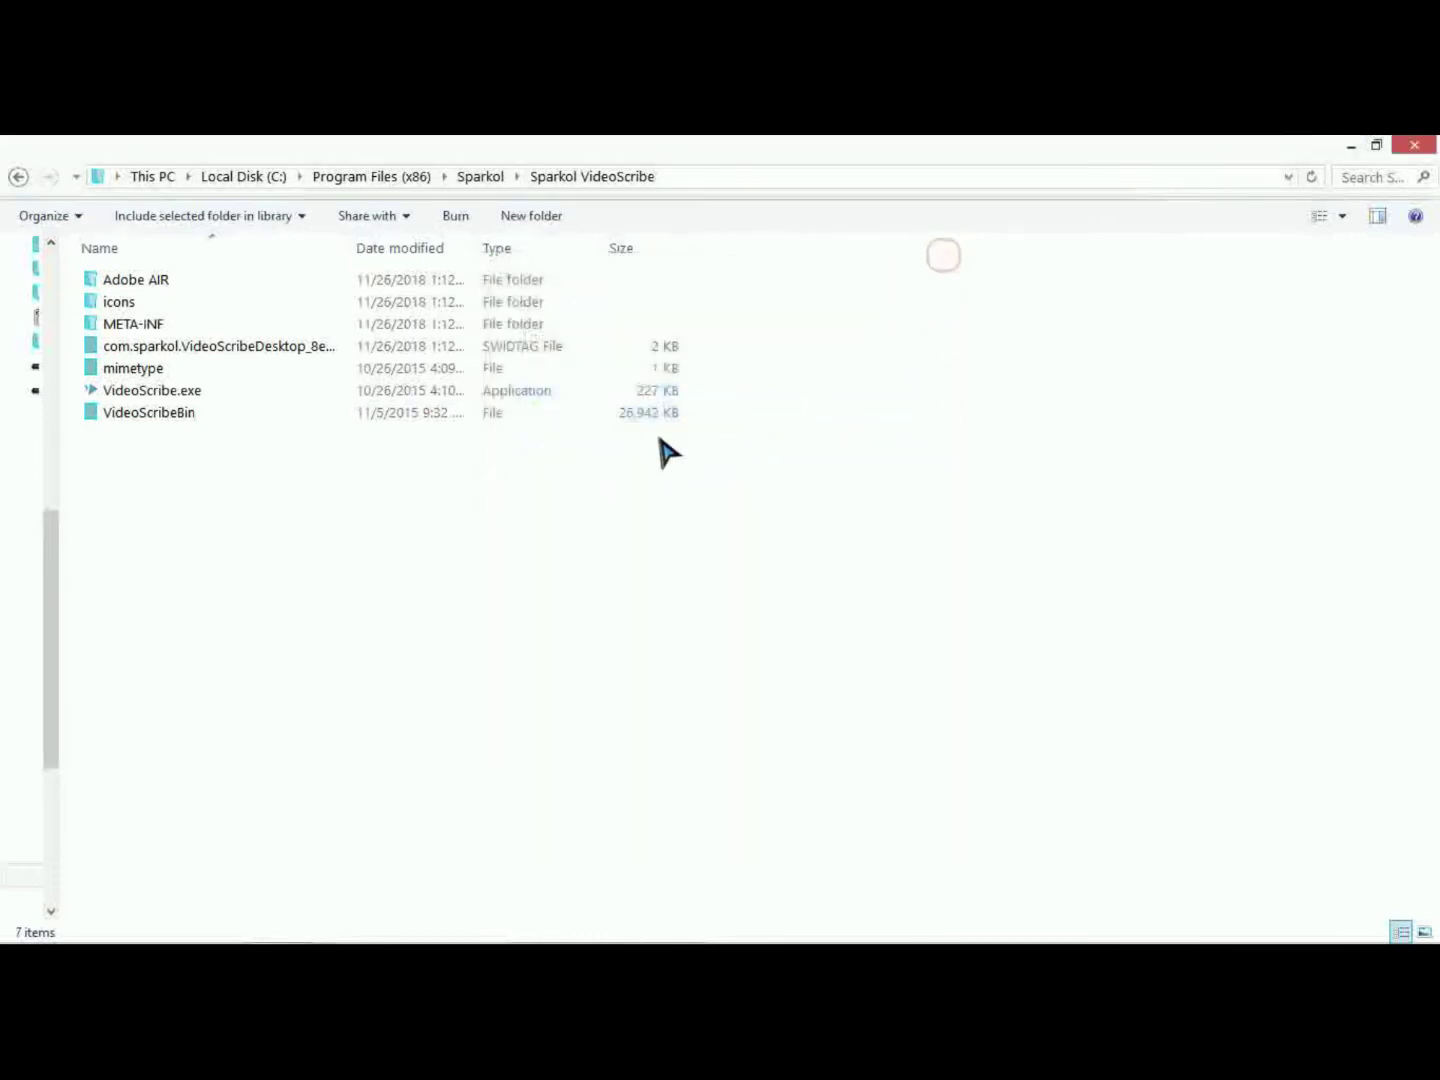
Minimize the folder window, search the computer for "vide" and launch VideoScribe Desktop.
click(1351, 146)
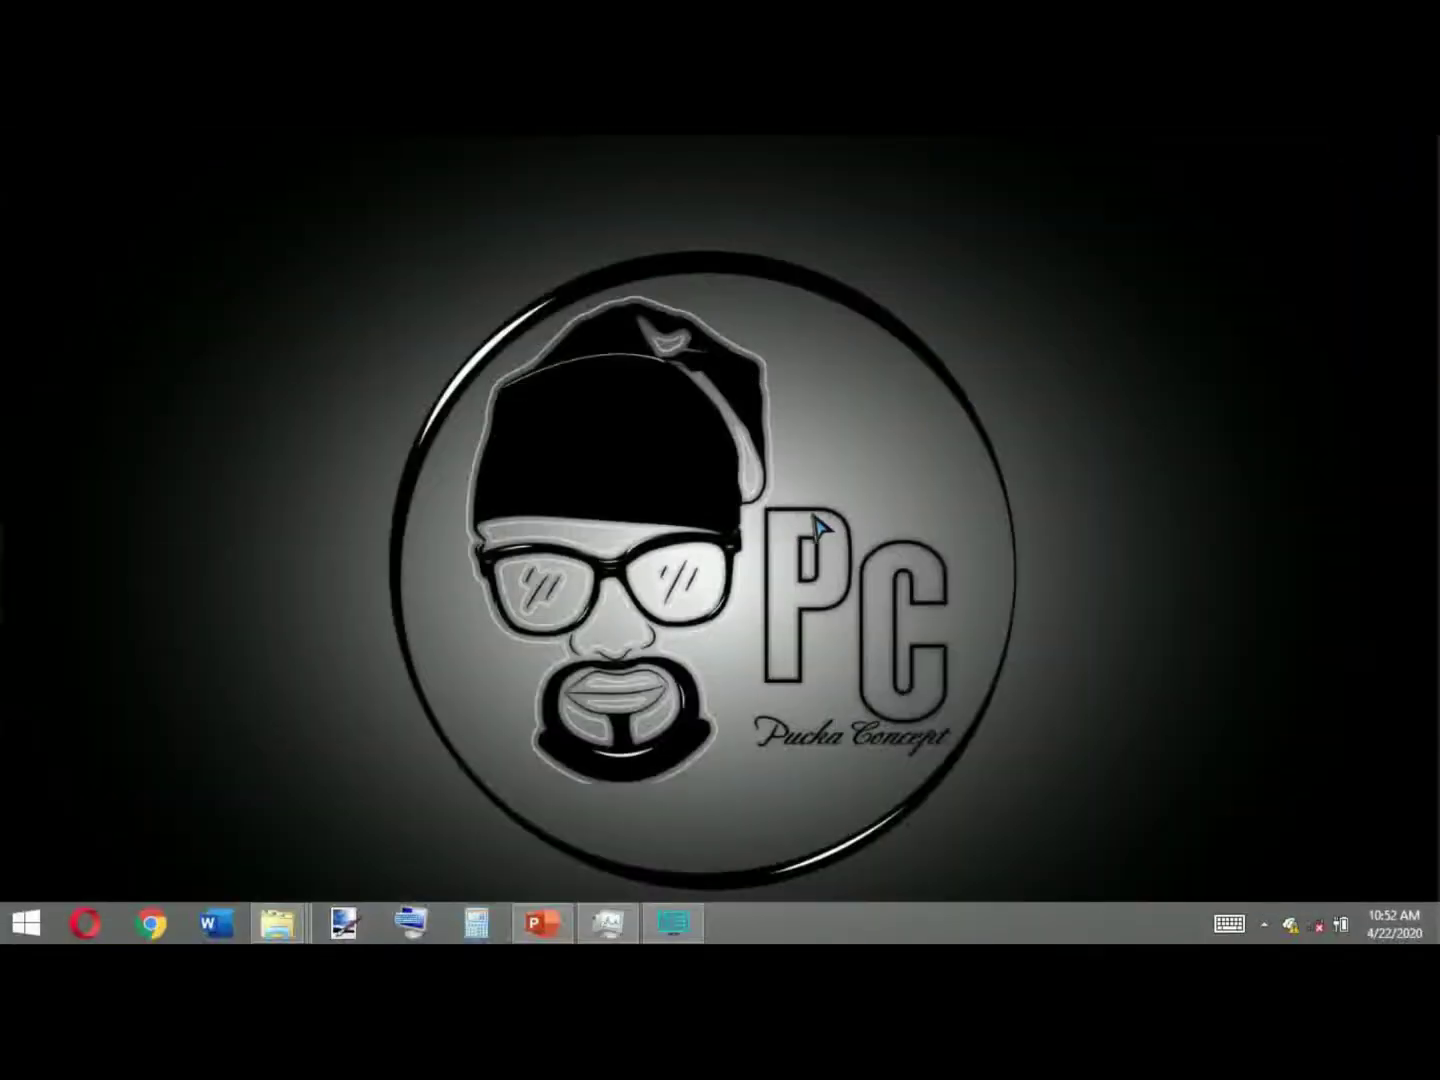
click(24, 923)
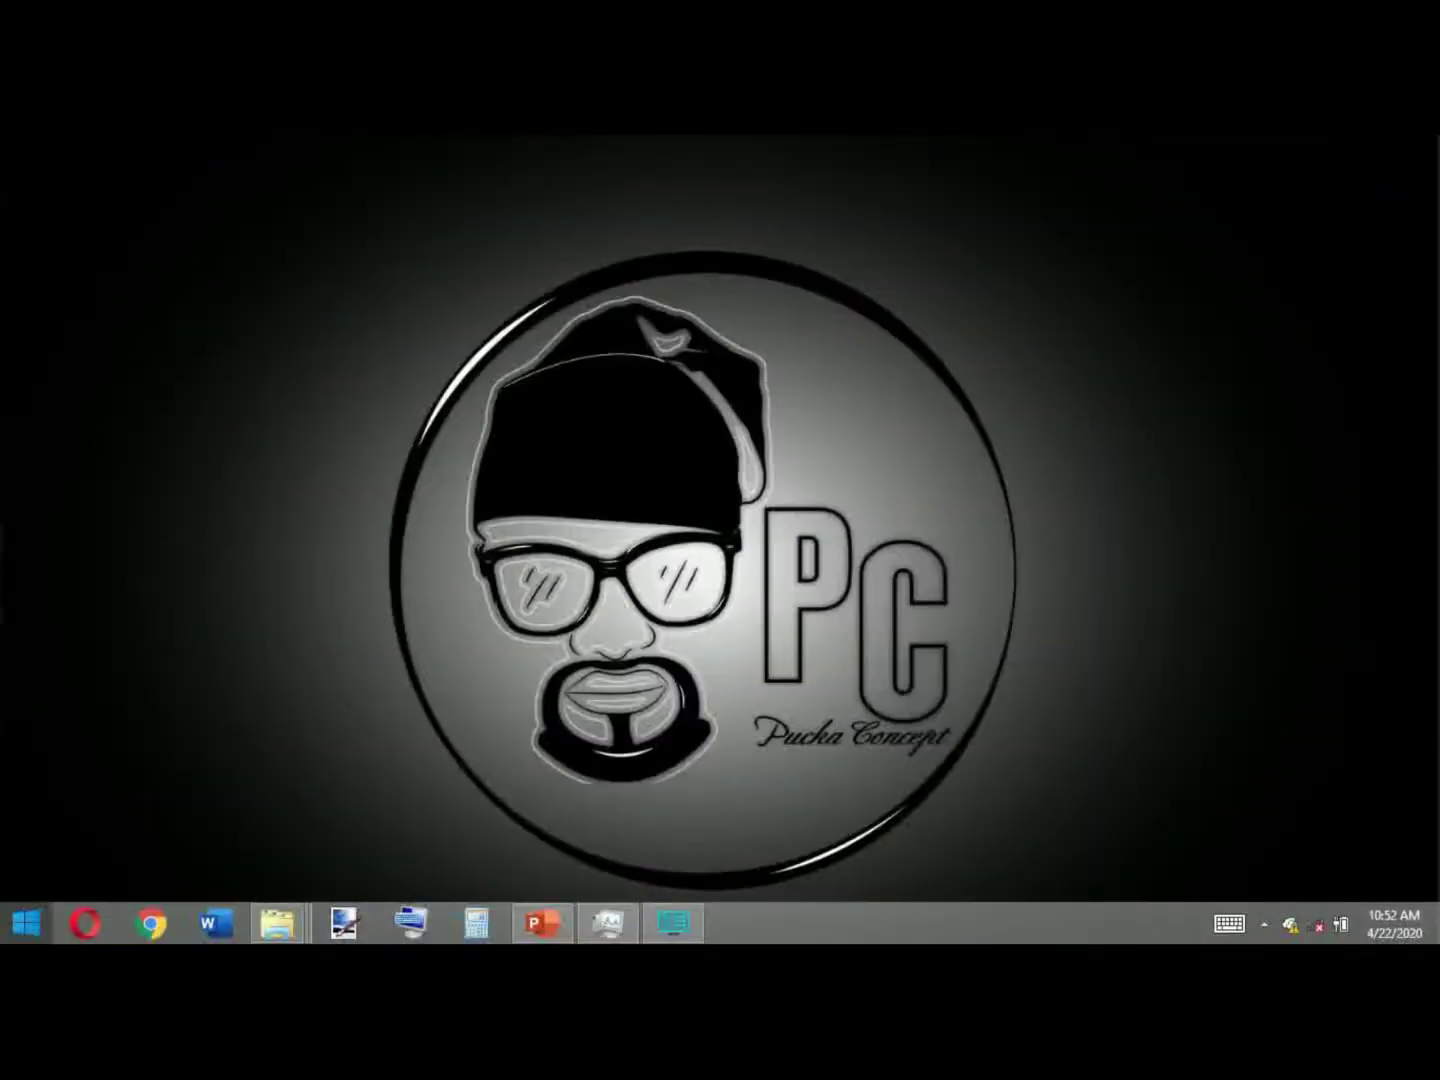
key(super)
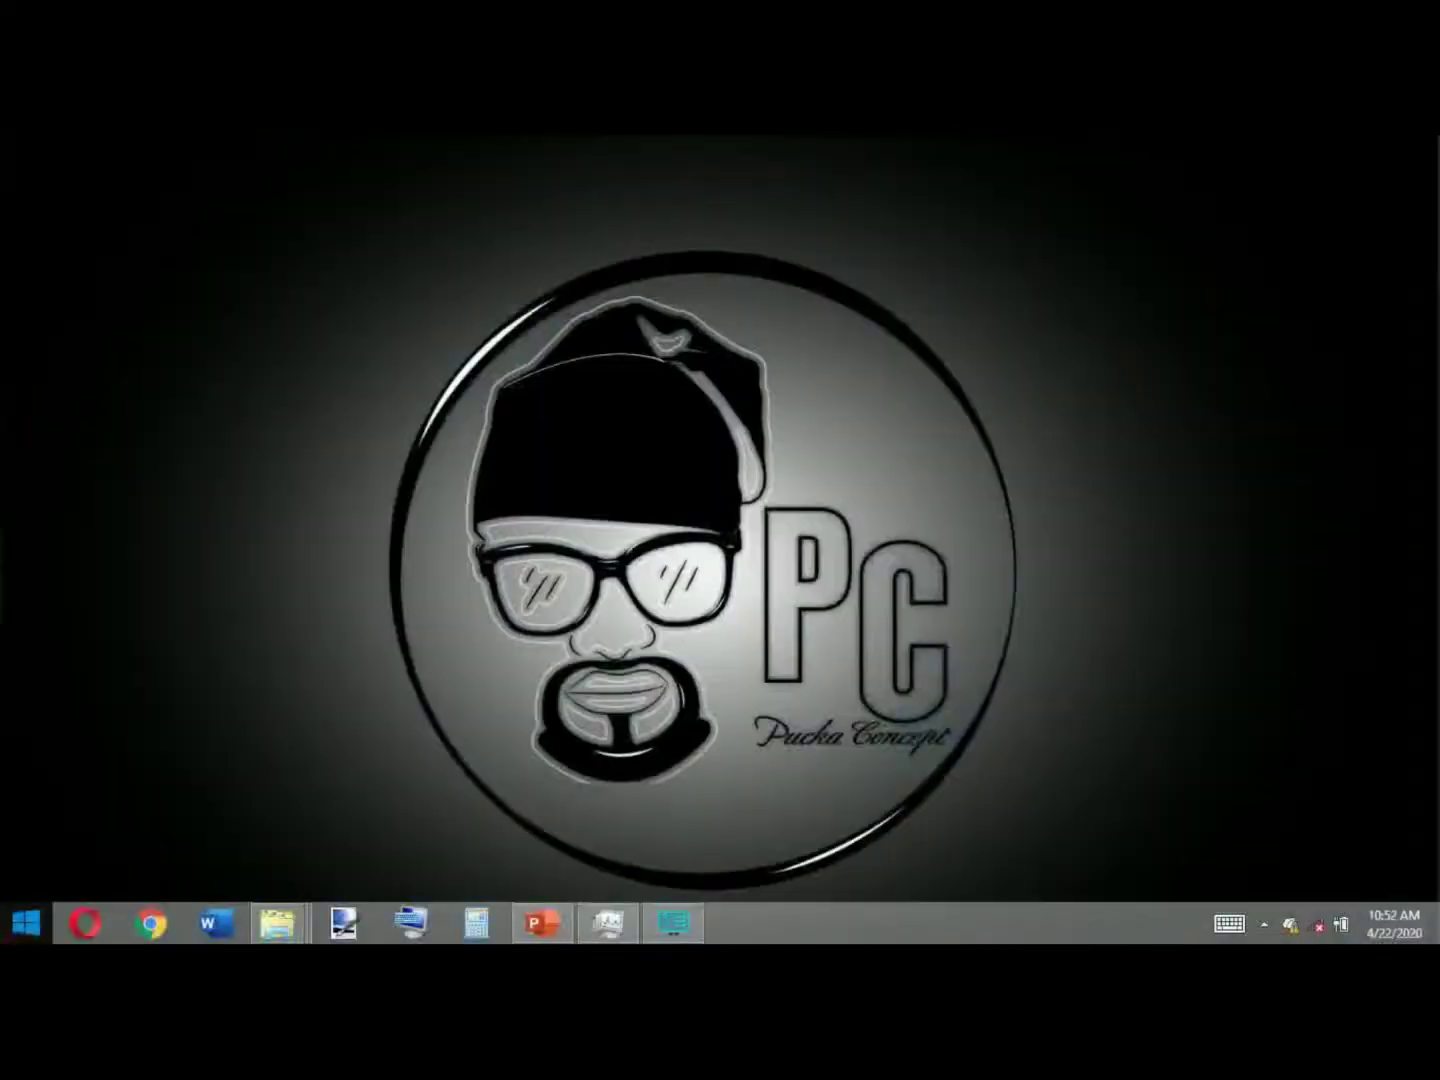
key(super)
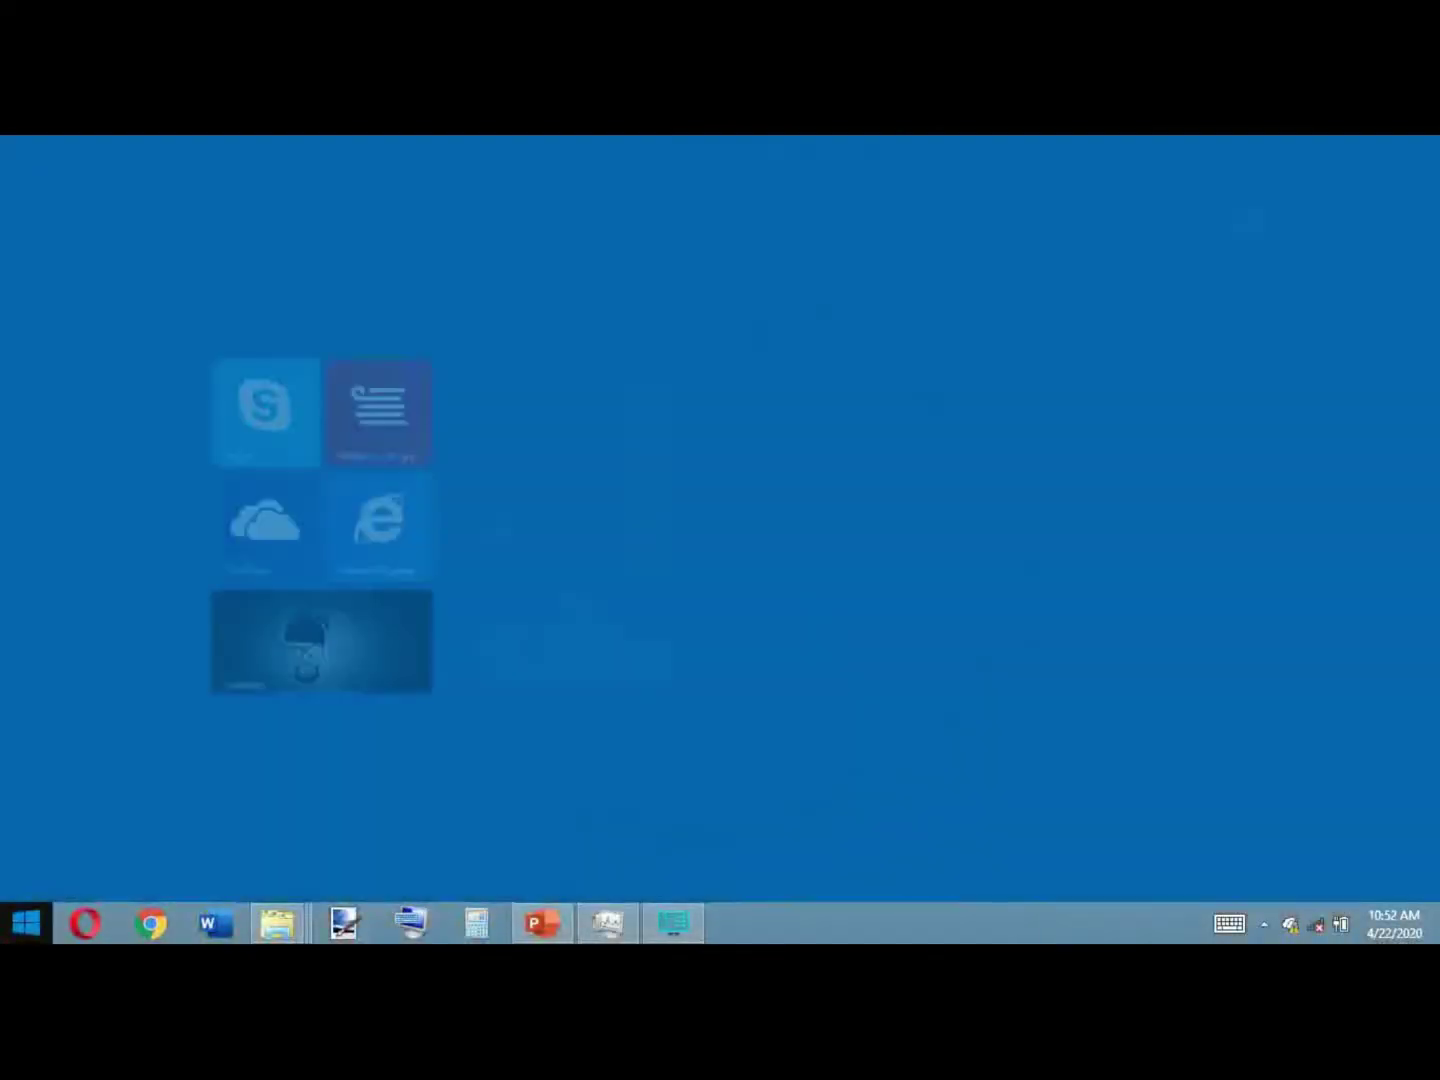
text(video Converter)
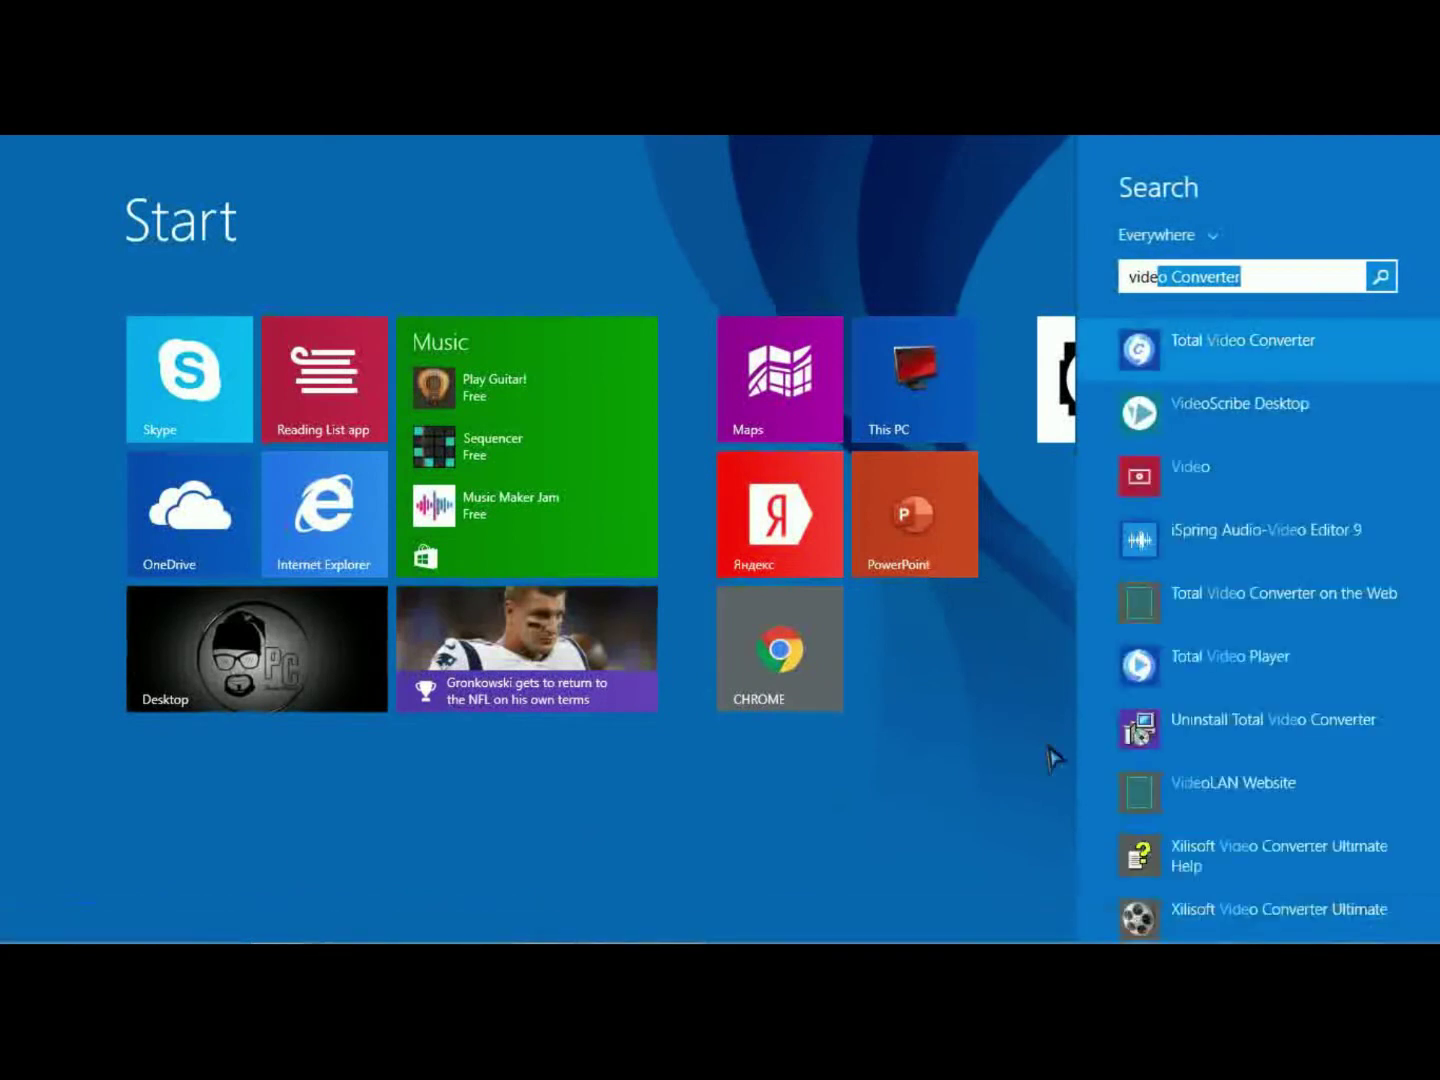
click(1222, 423)
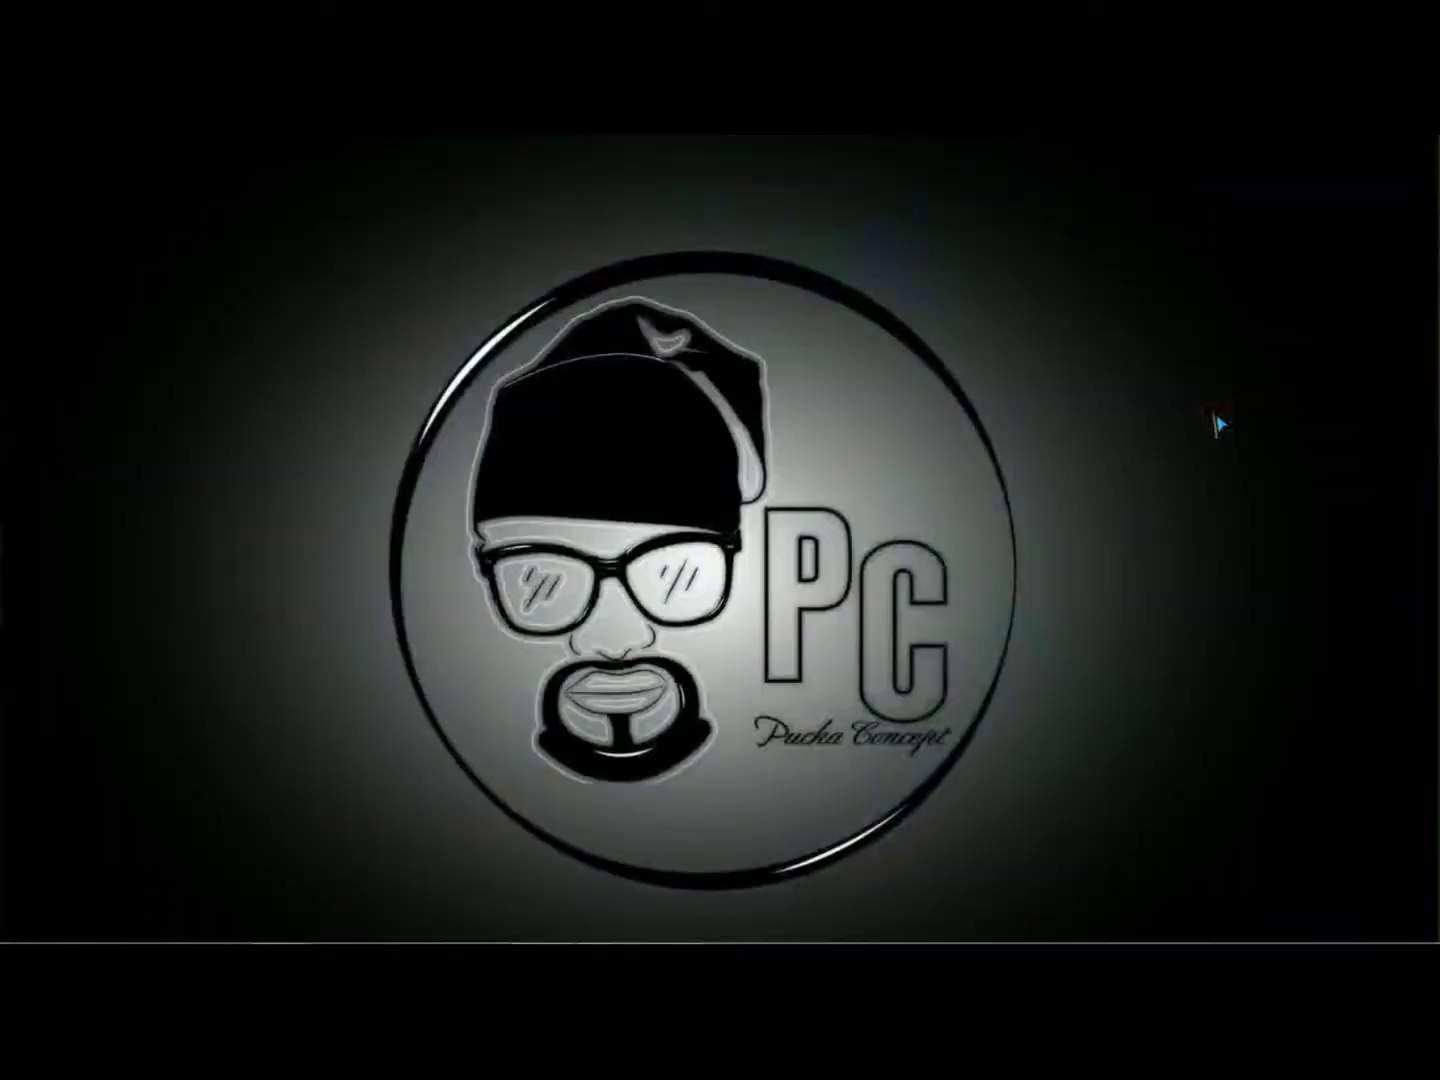
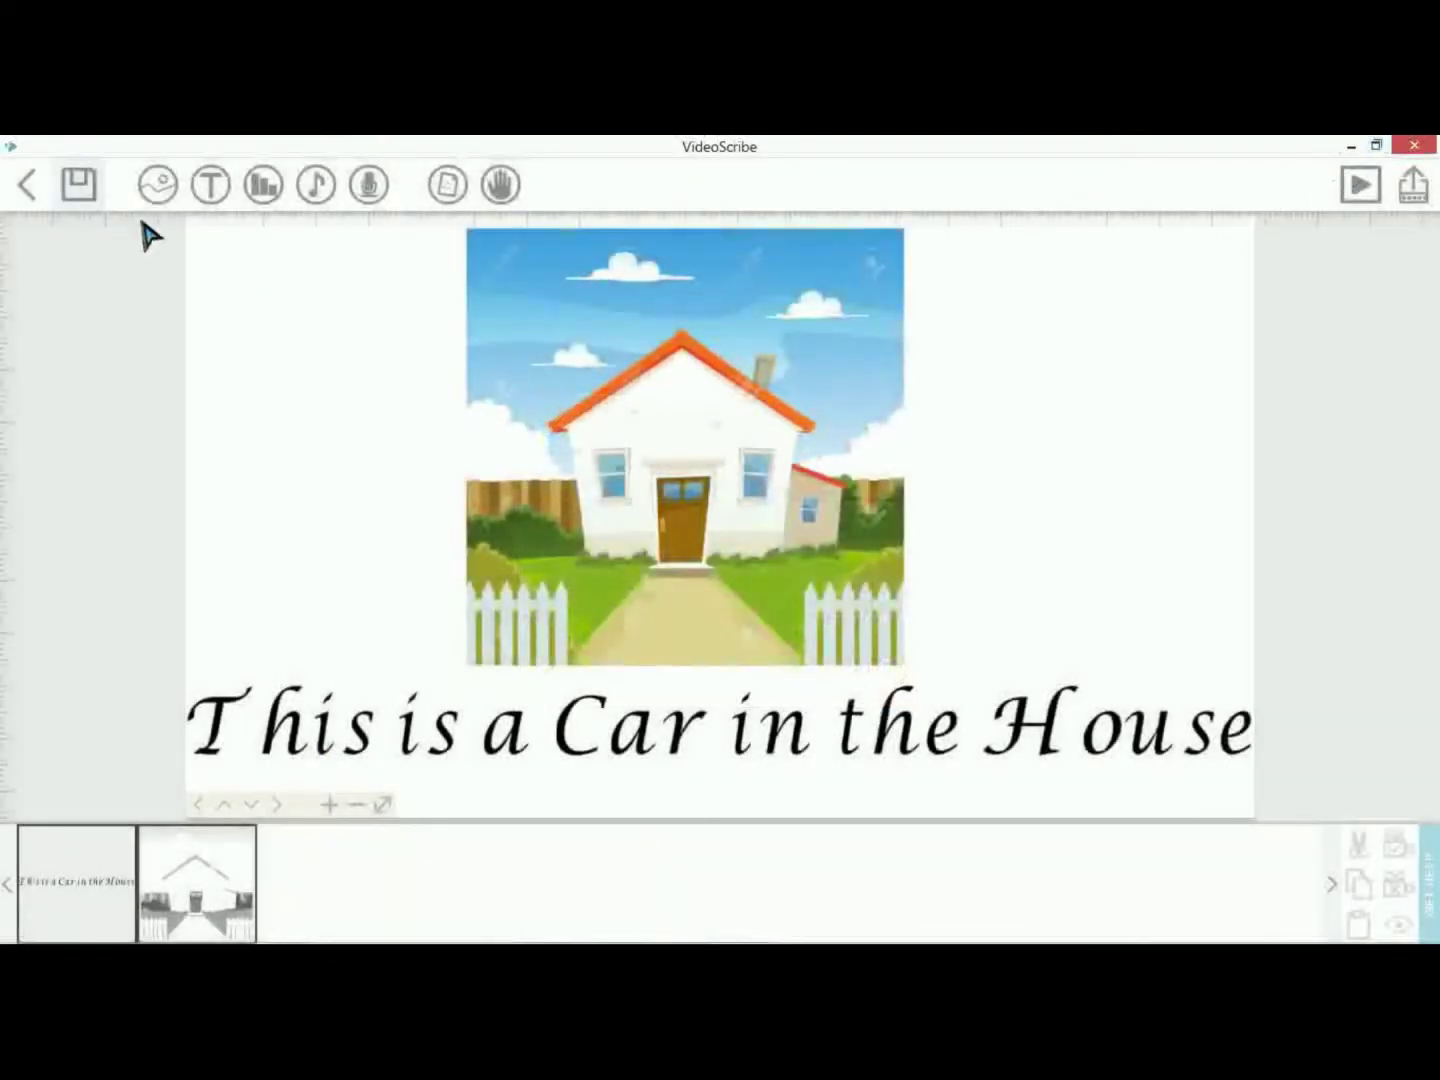
Open the saved scribe 13 with the integral of 20x⁴ and play its preview.
click(28, 184)
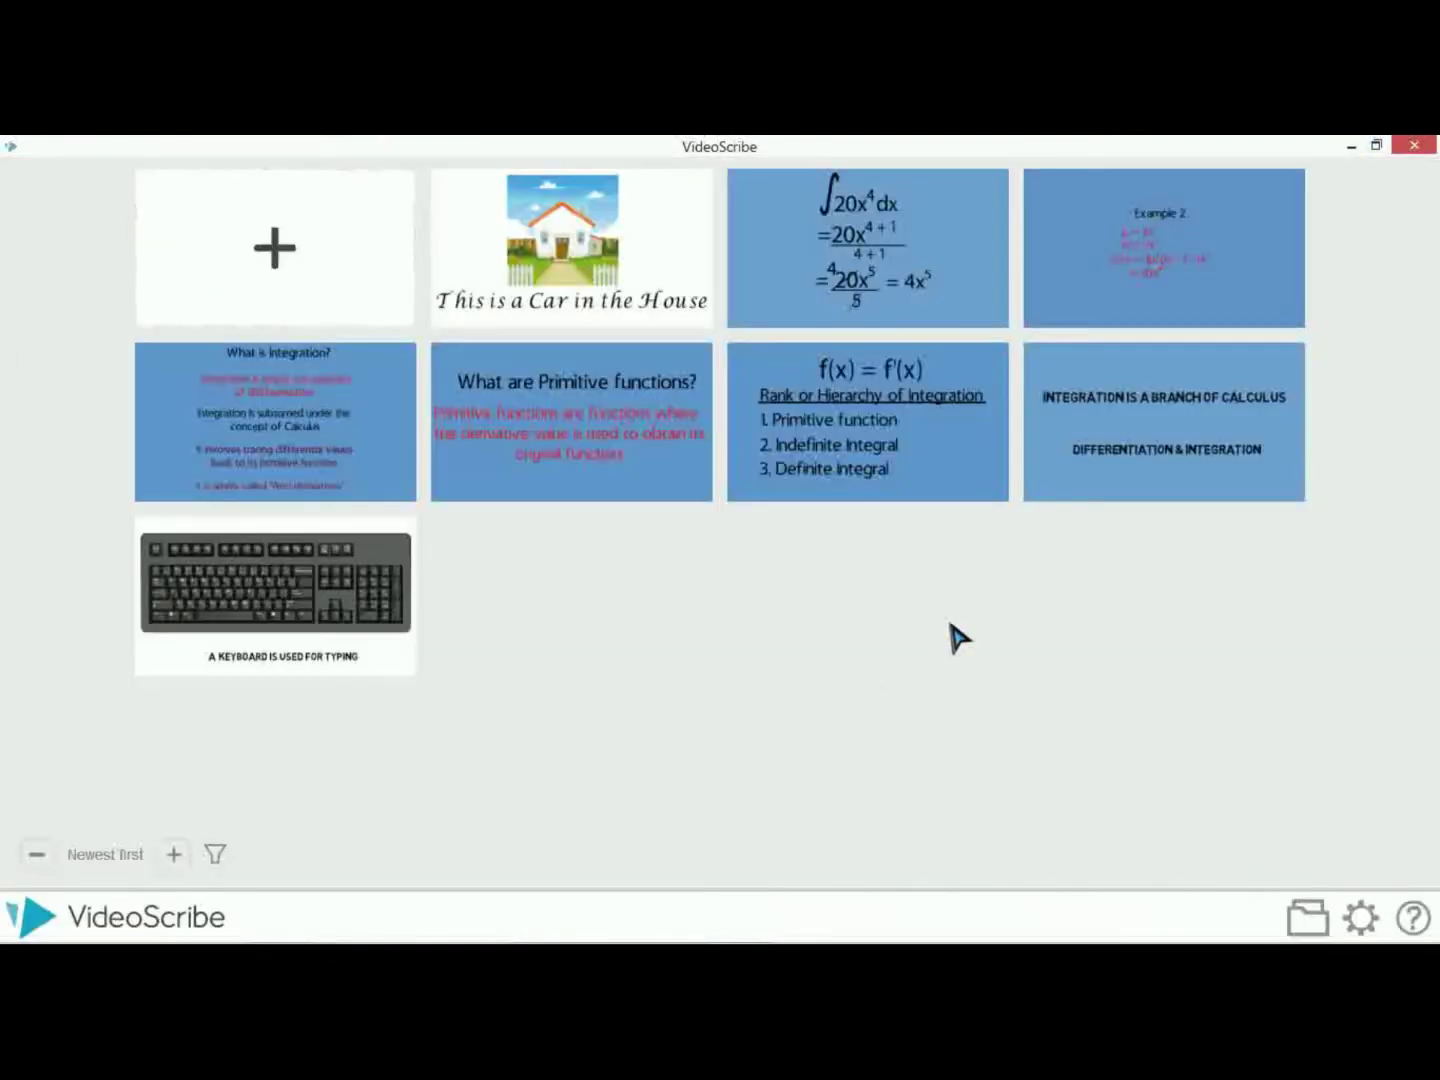
click(862, 242)
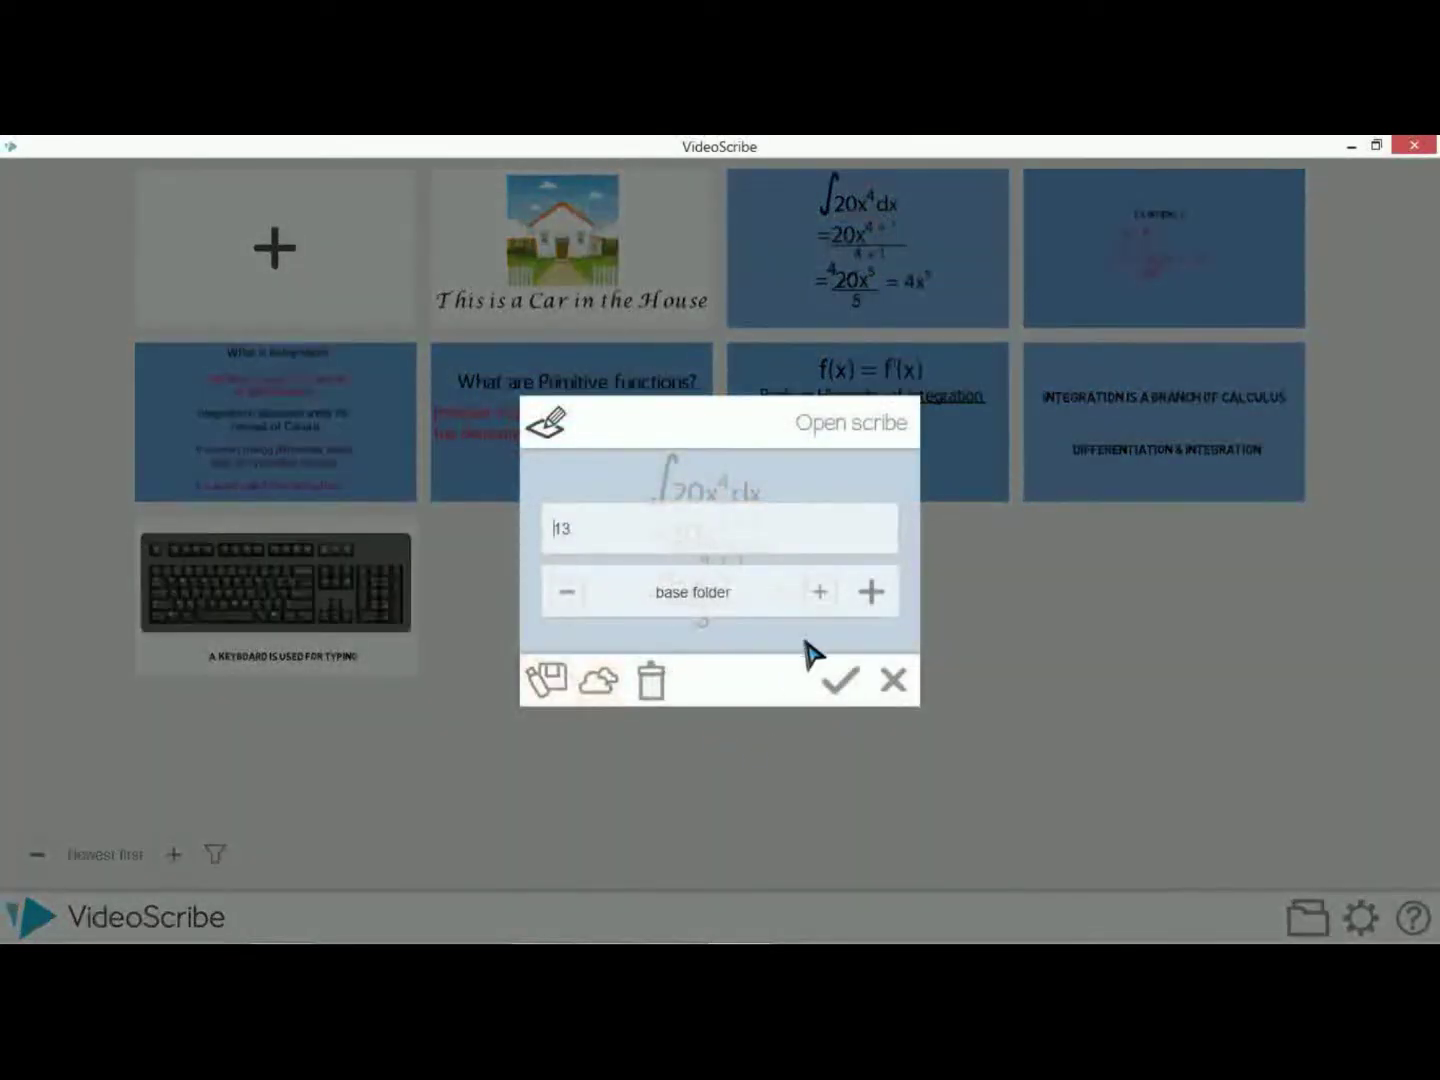
click(846, 684)
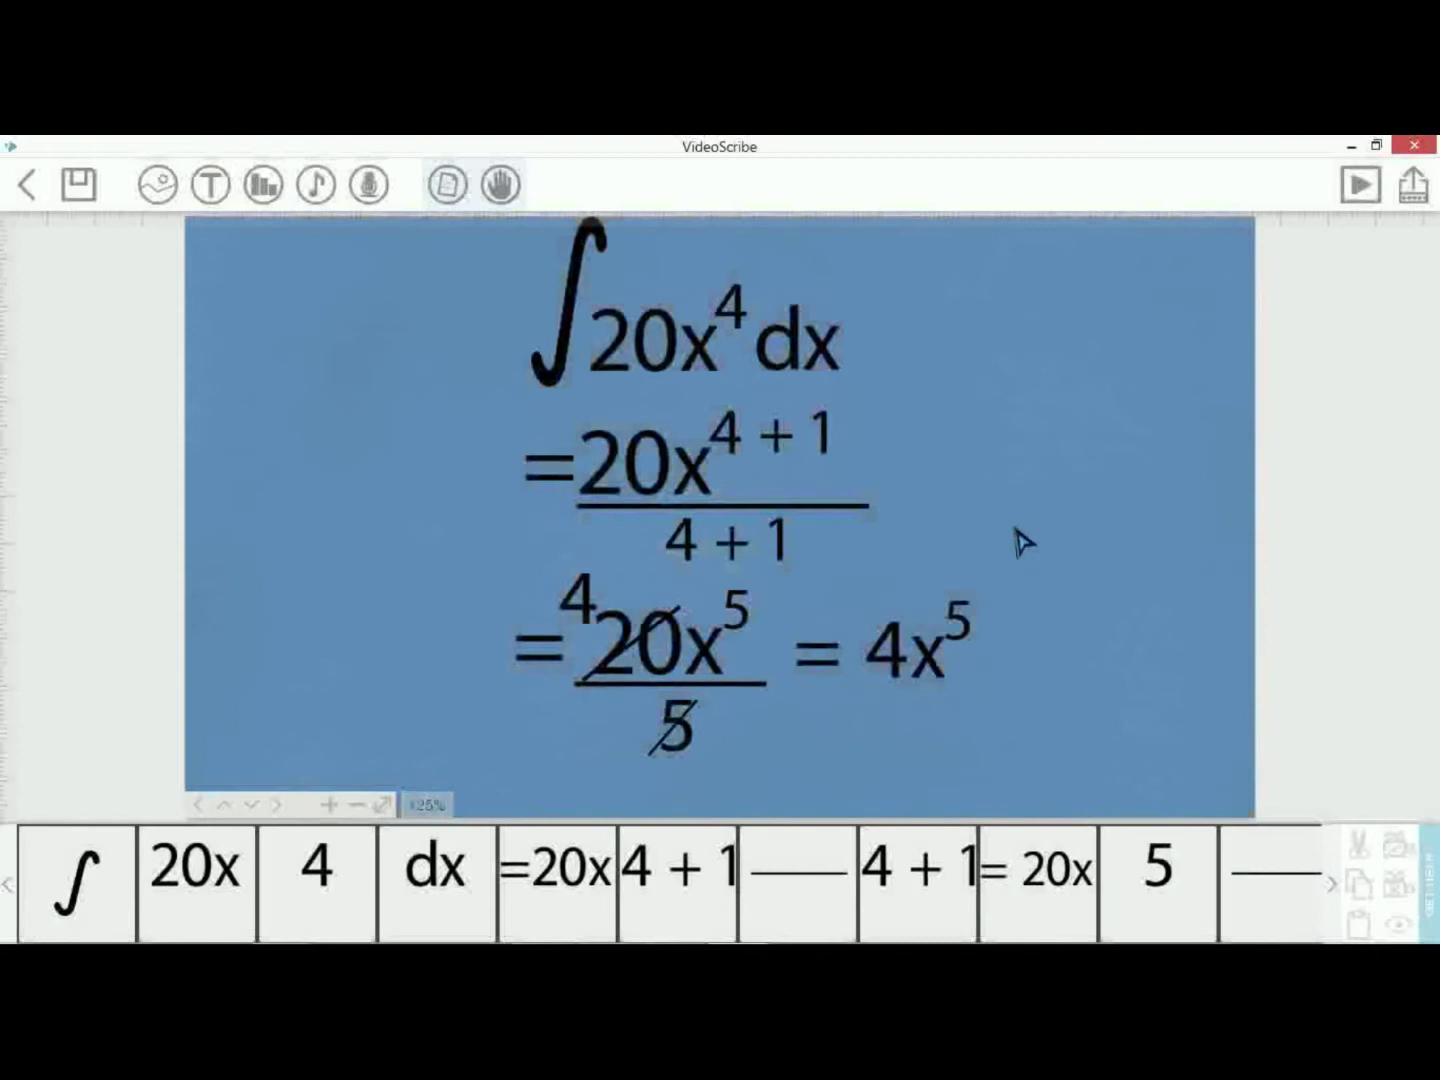
click(1358, 185)
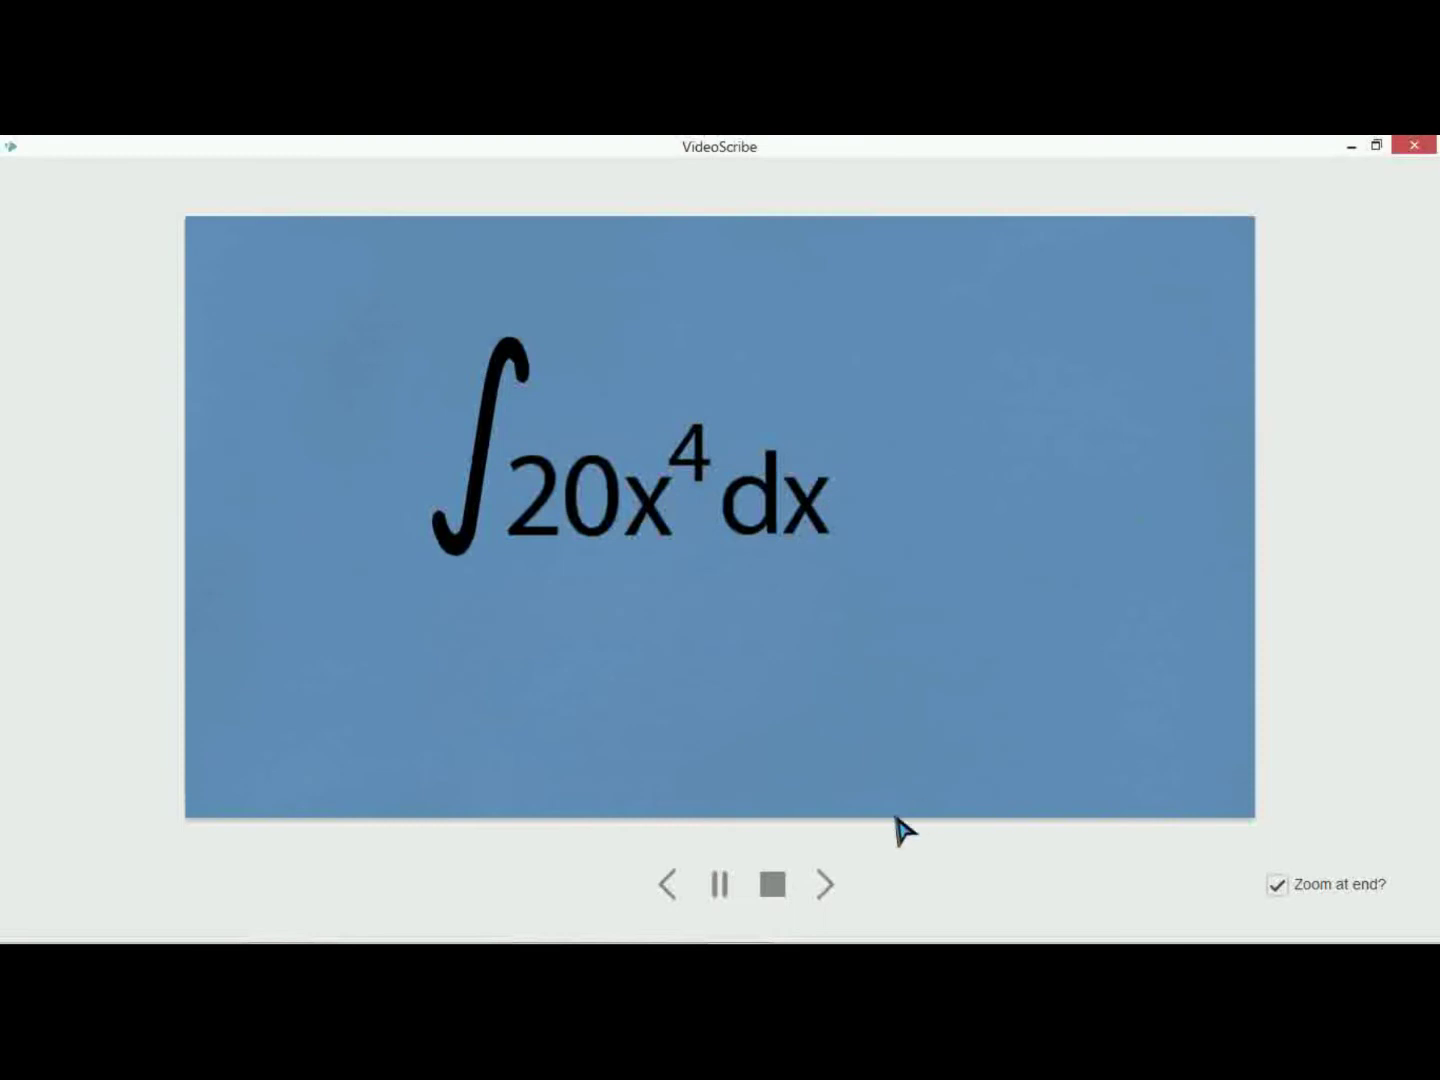
click(824, 885)
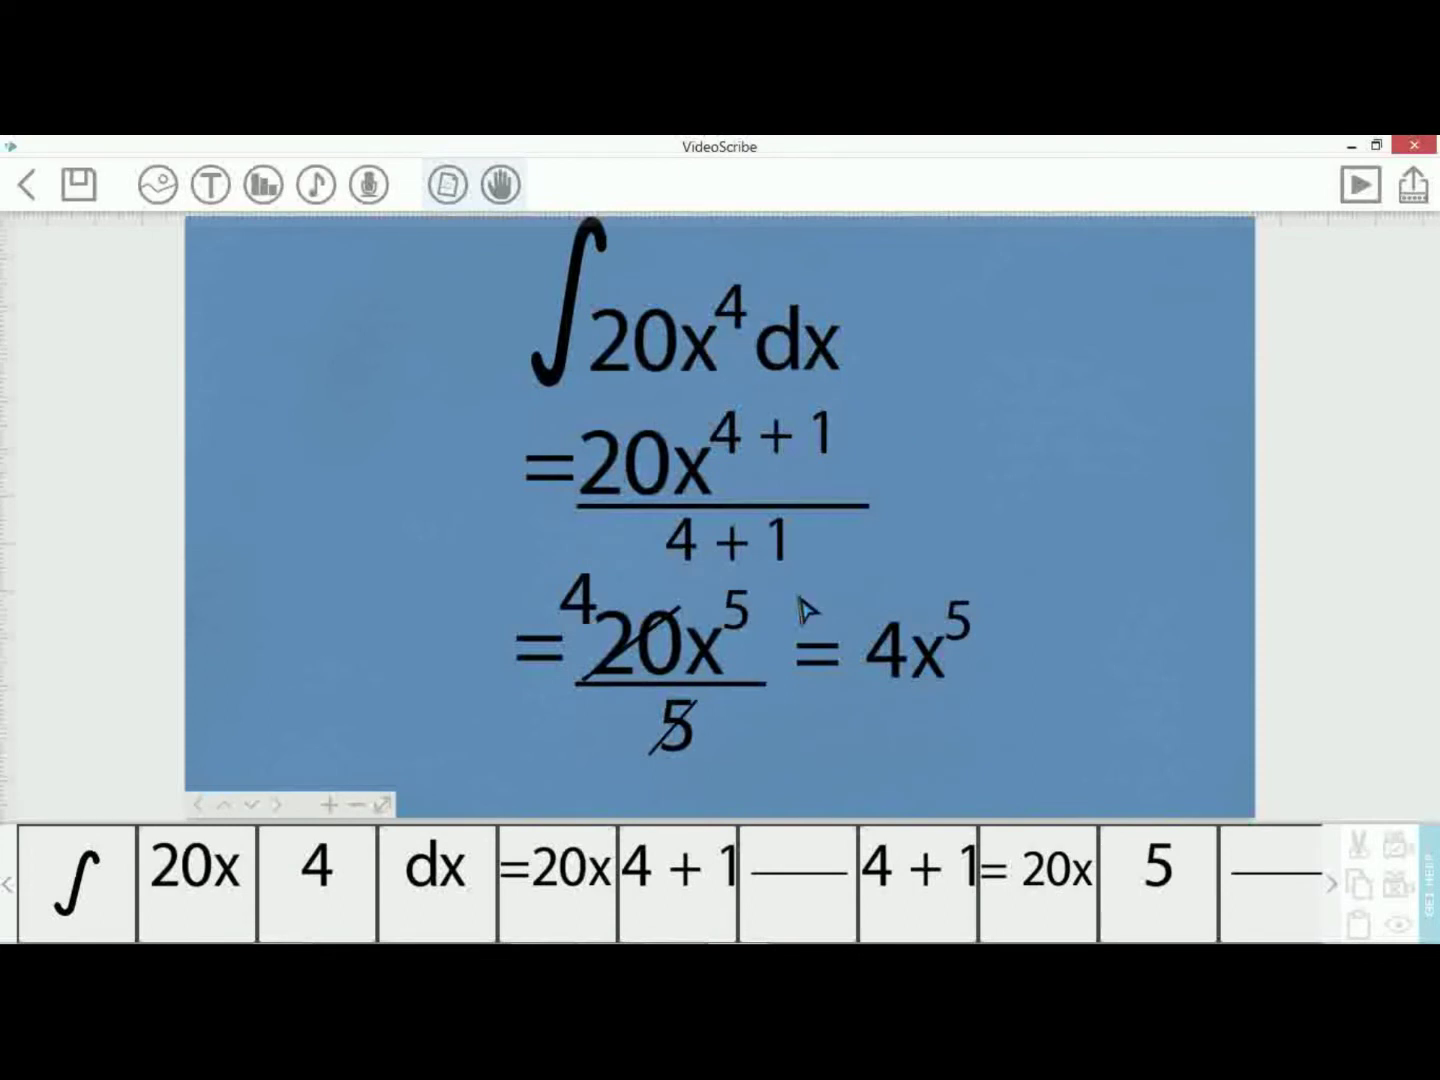
Return to the scribe library and create a new blank scribe.
click(28, 191)
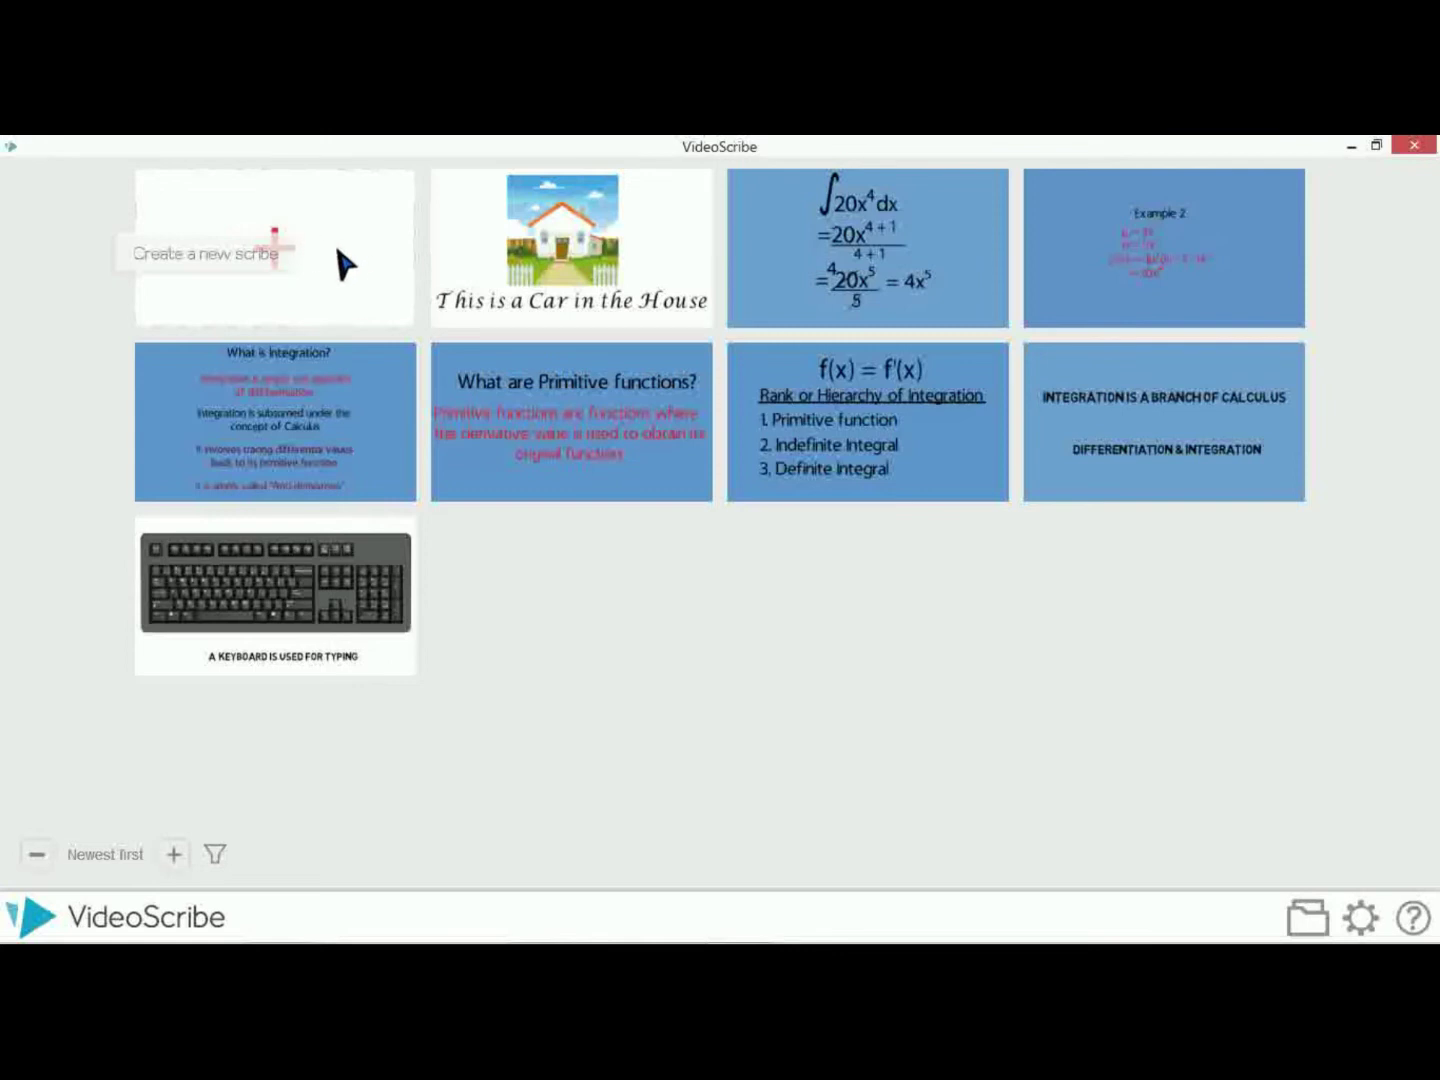
click(338, 245)
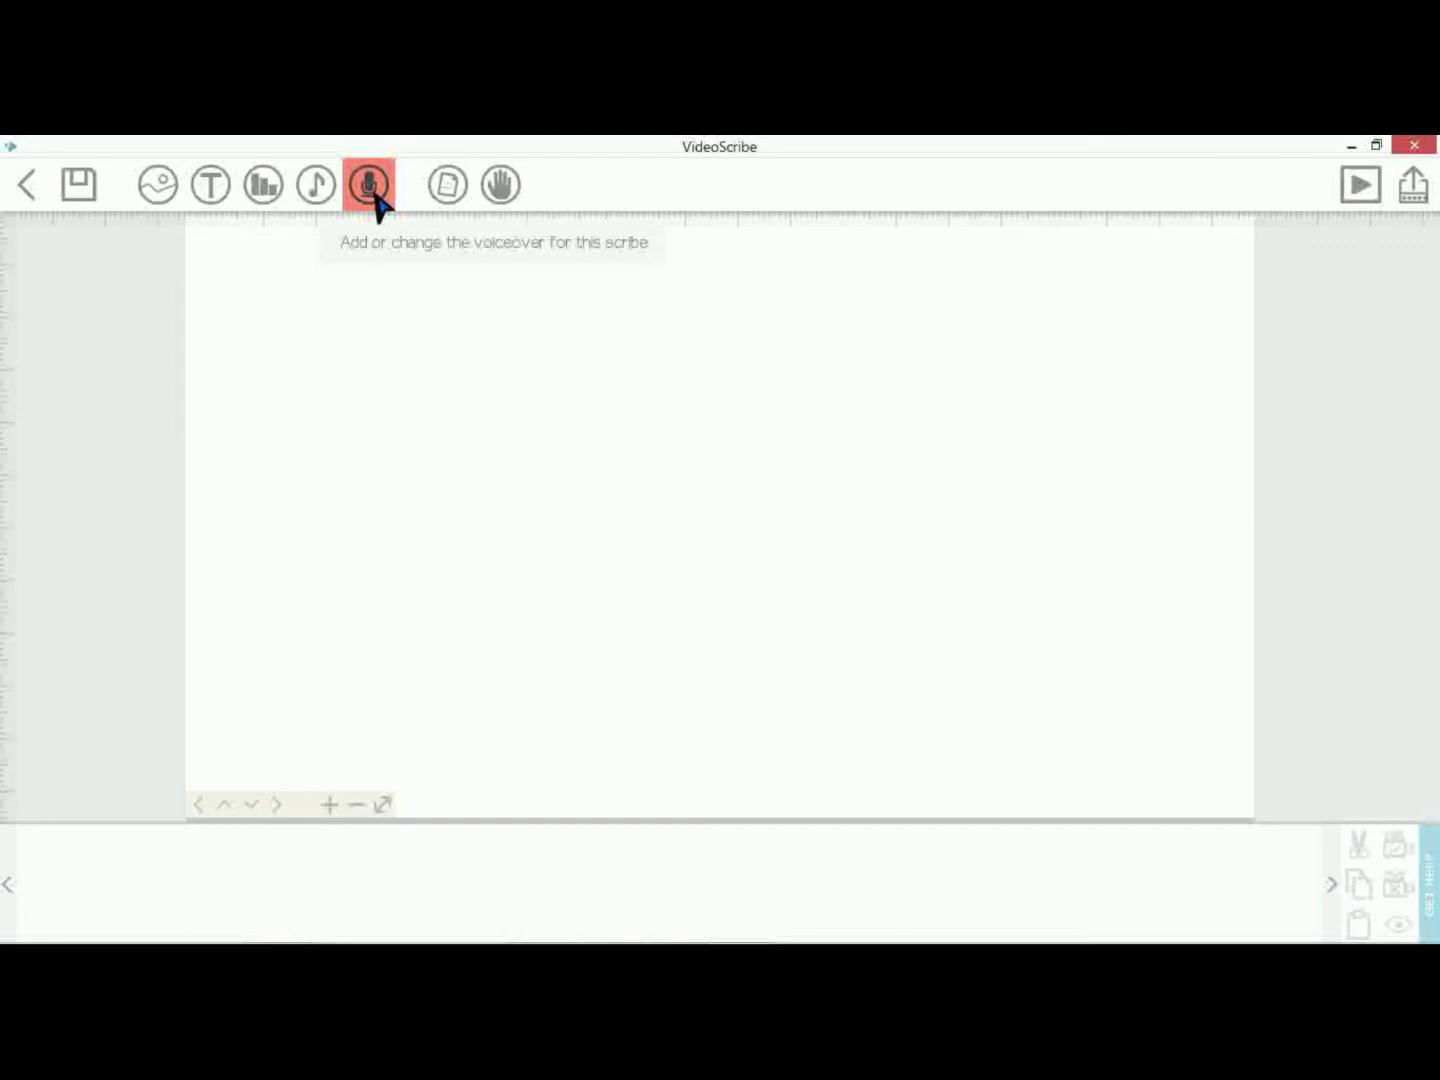
Try a grainy paper texture for the canvas background and return it to plain white.
click(449, 188)
click(551, 645)
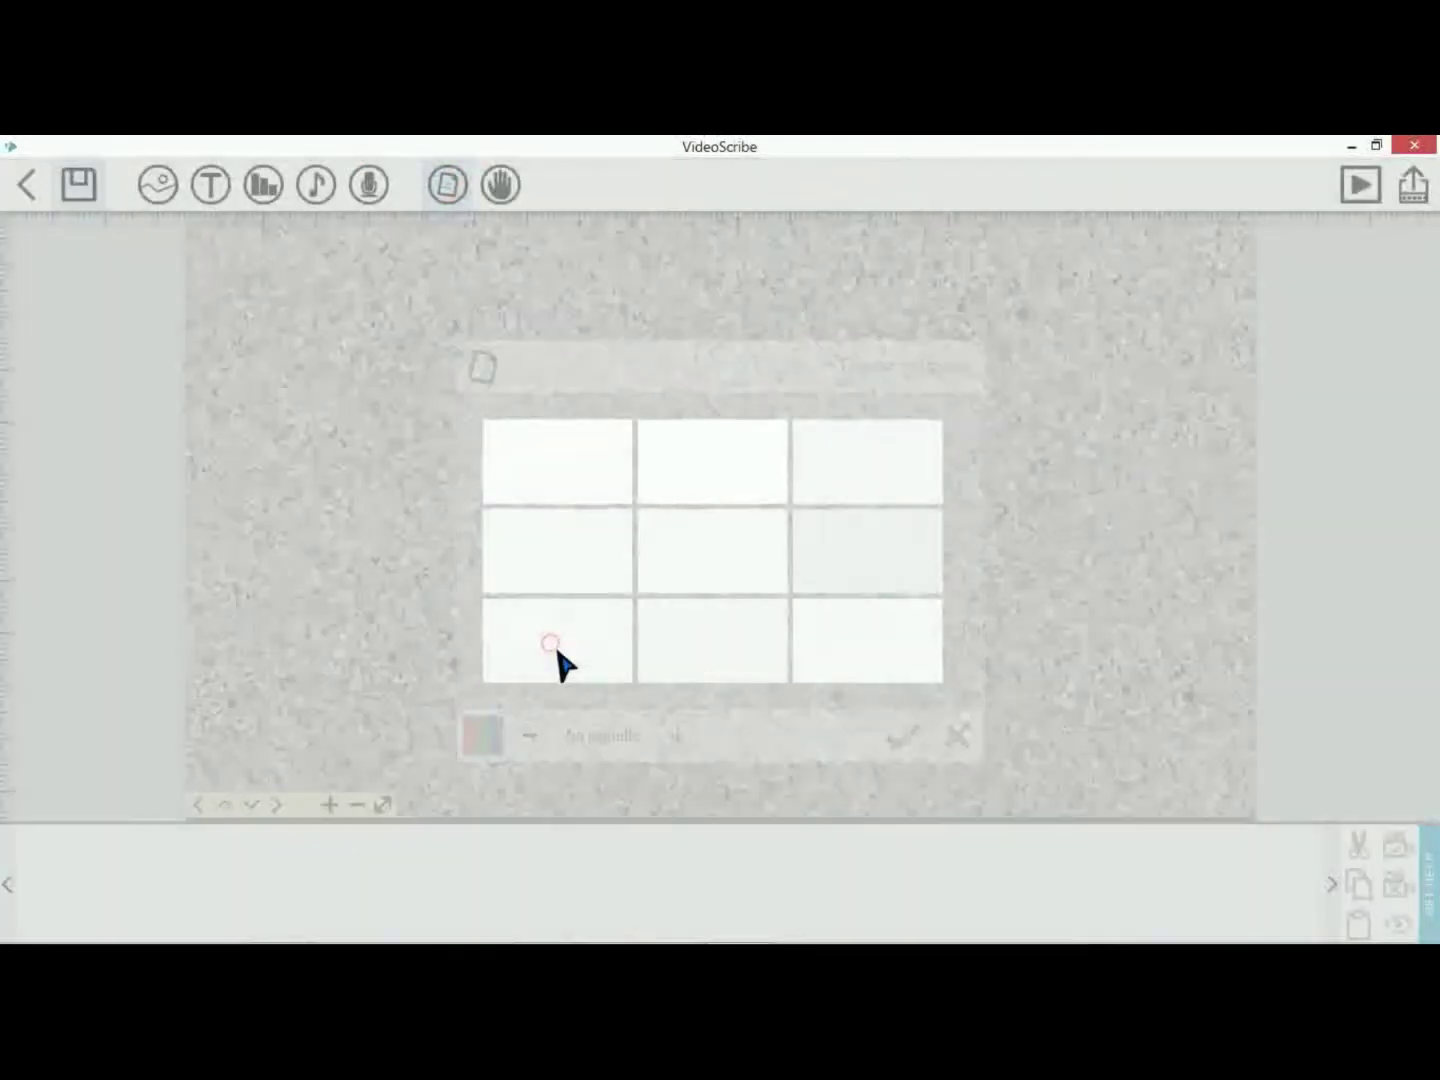
click(451, 190)
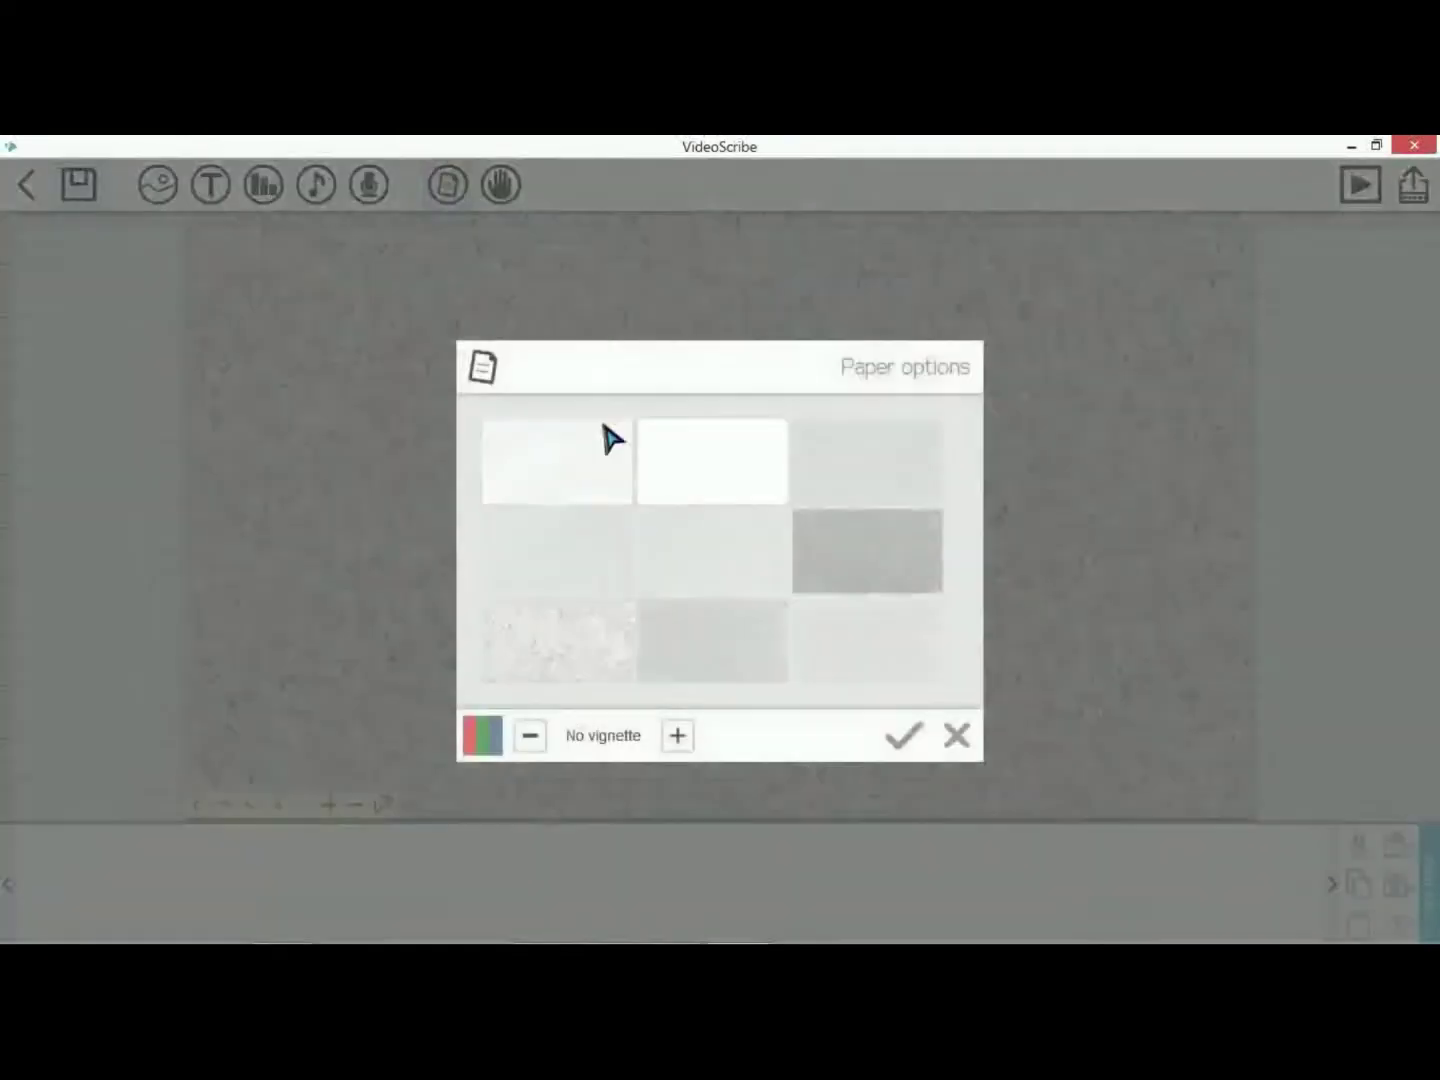
click(684, 471)
Choose the first hand option, the arm holding a pen, as the drawing hand for the scribe.
click(500, 184)
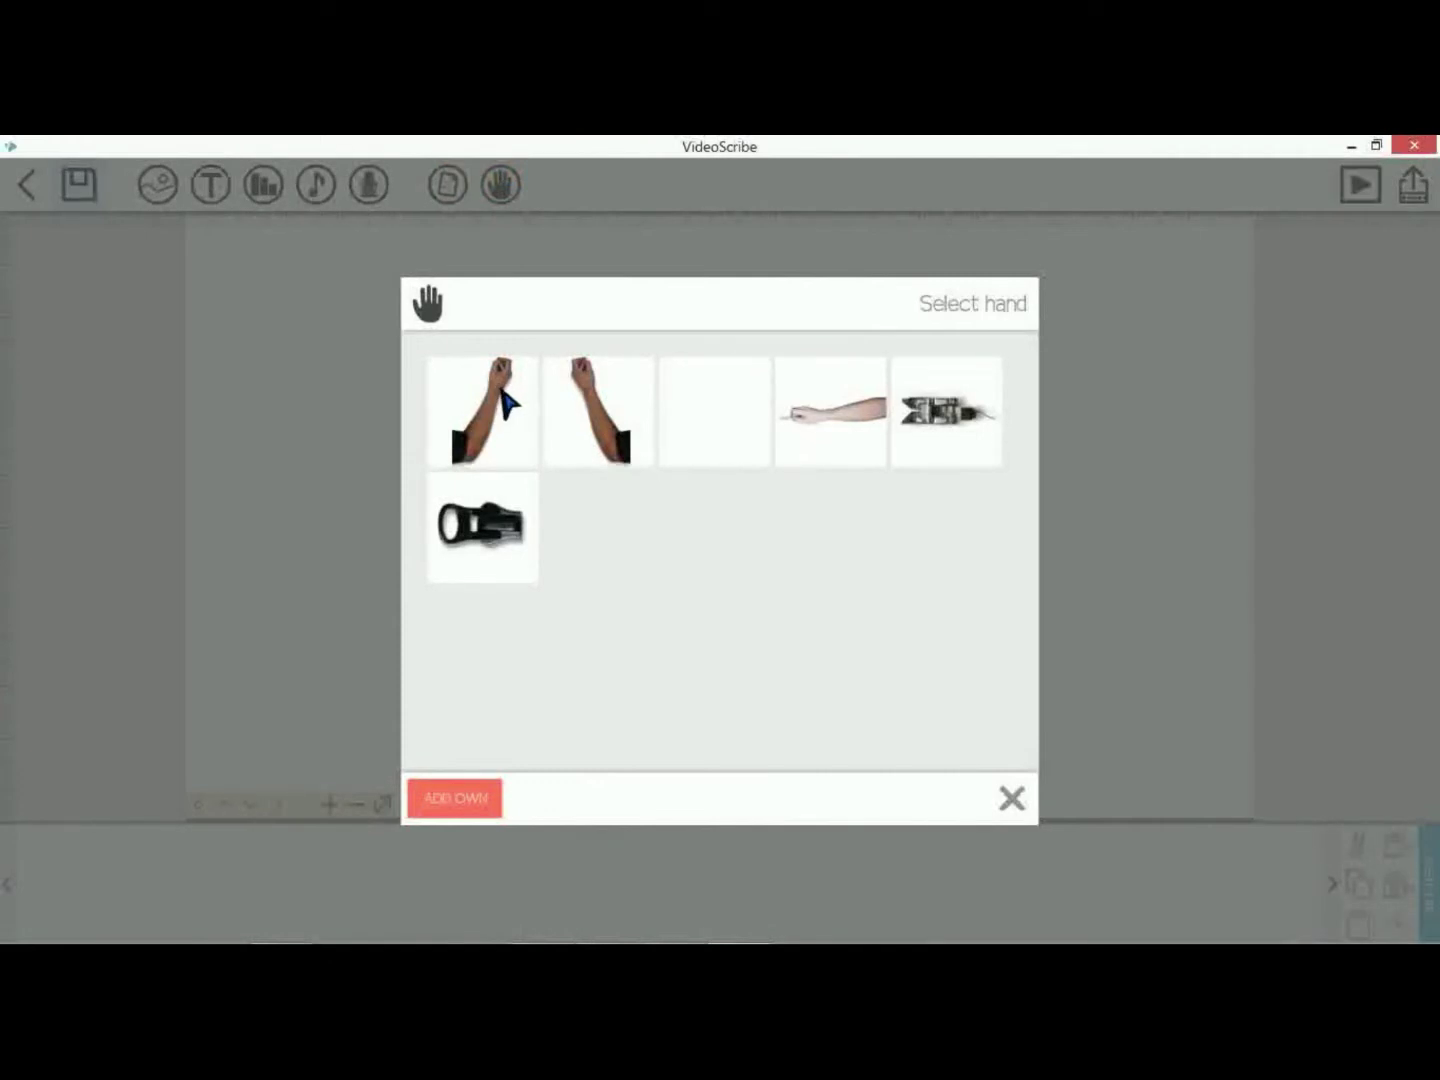
click(502, 400)
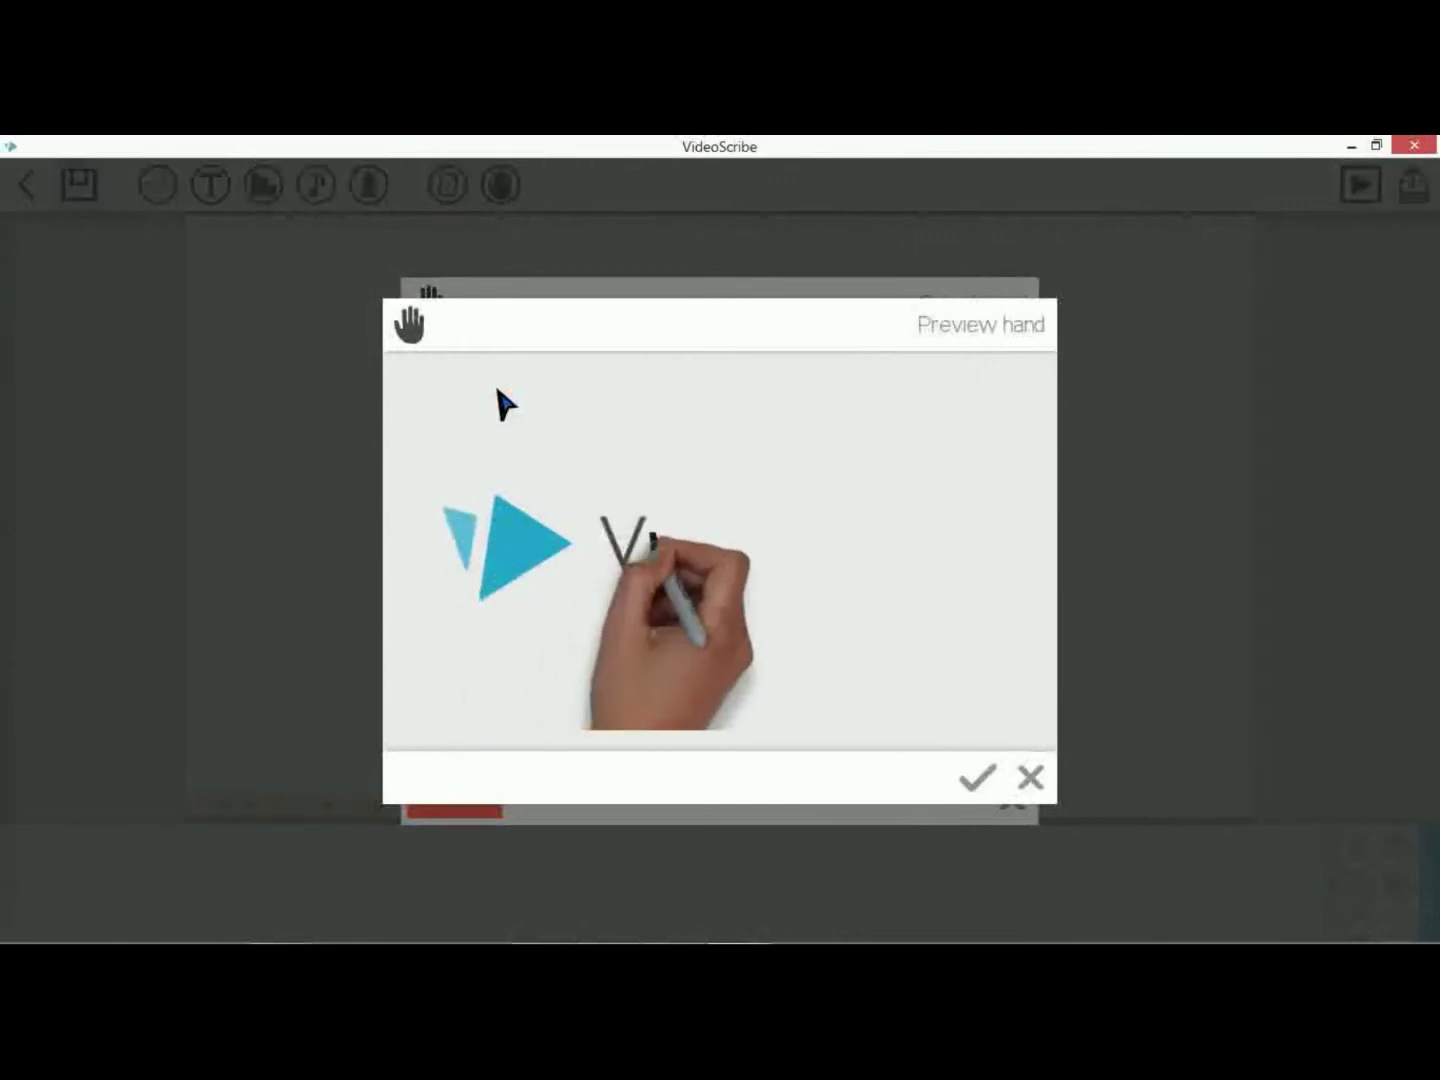
click(978, 778)
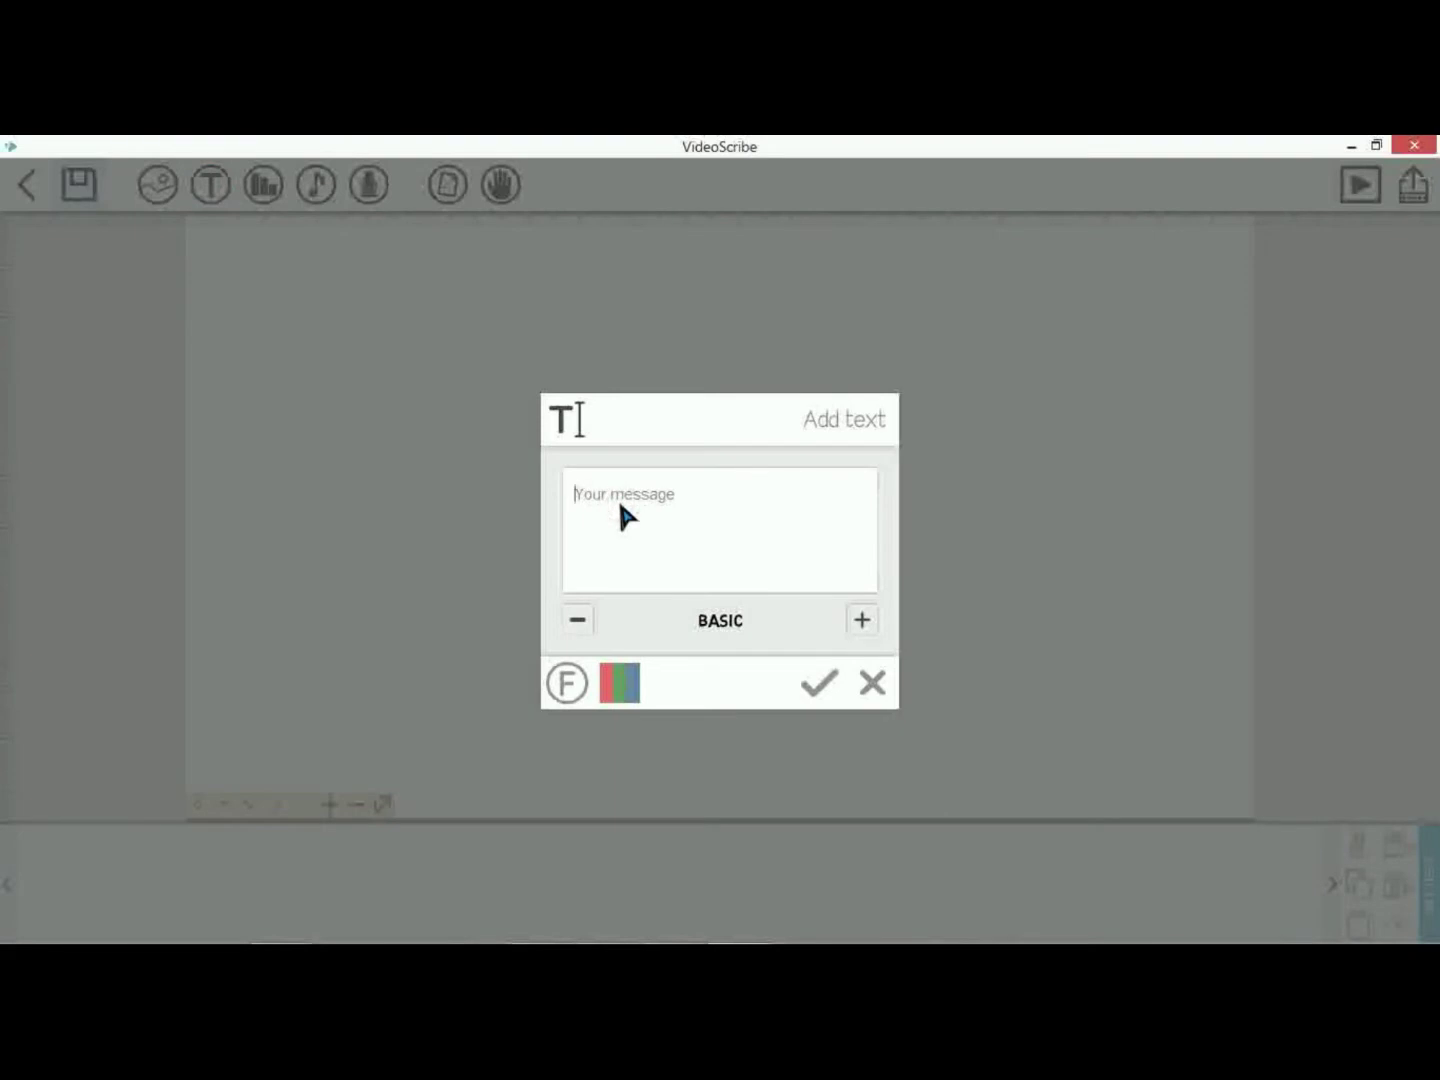
Enter the text "4 + X = 20" and try to switch its font from Basic to another one.
text(4 + X = 20)
click(861, 621)
click(862, 621)
click(861, 621)
click(860, 621)
click(860, 621)
click(861, 621)
click(860, 621)
click(861, 624)
click(860, 621)
click(861, 621)
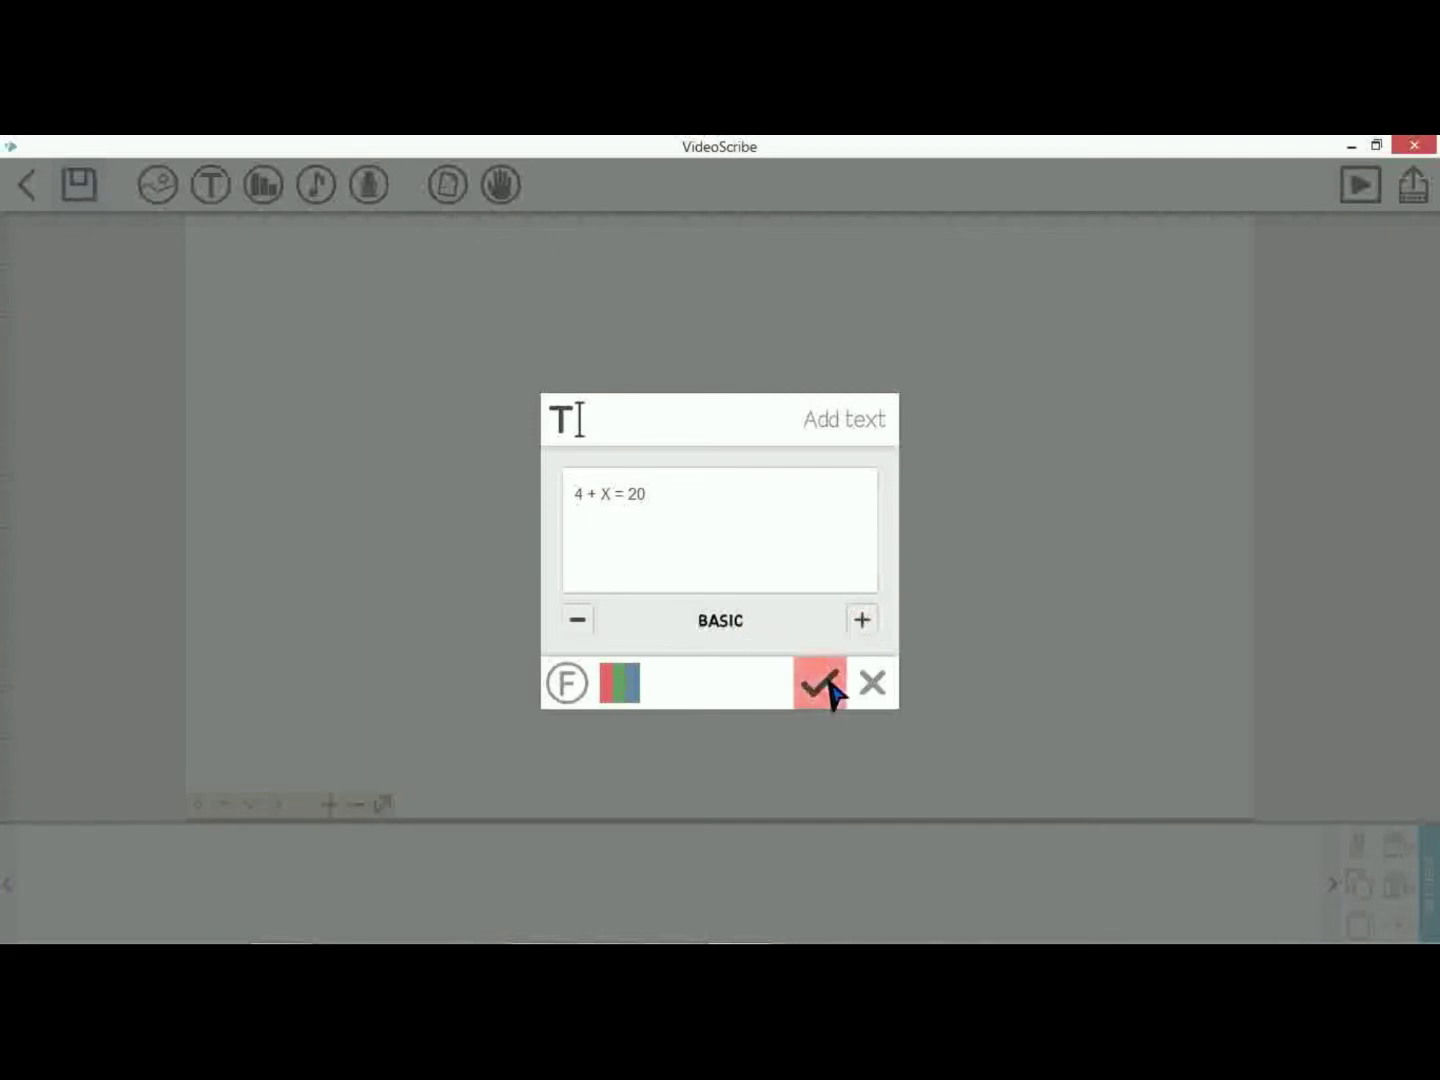
Try red for the text colour, return it to black and add the equation to the canvas.
click(619, 684)
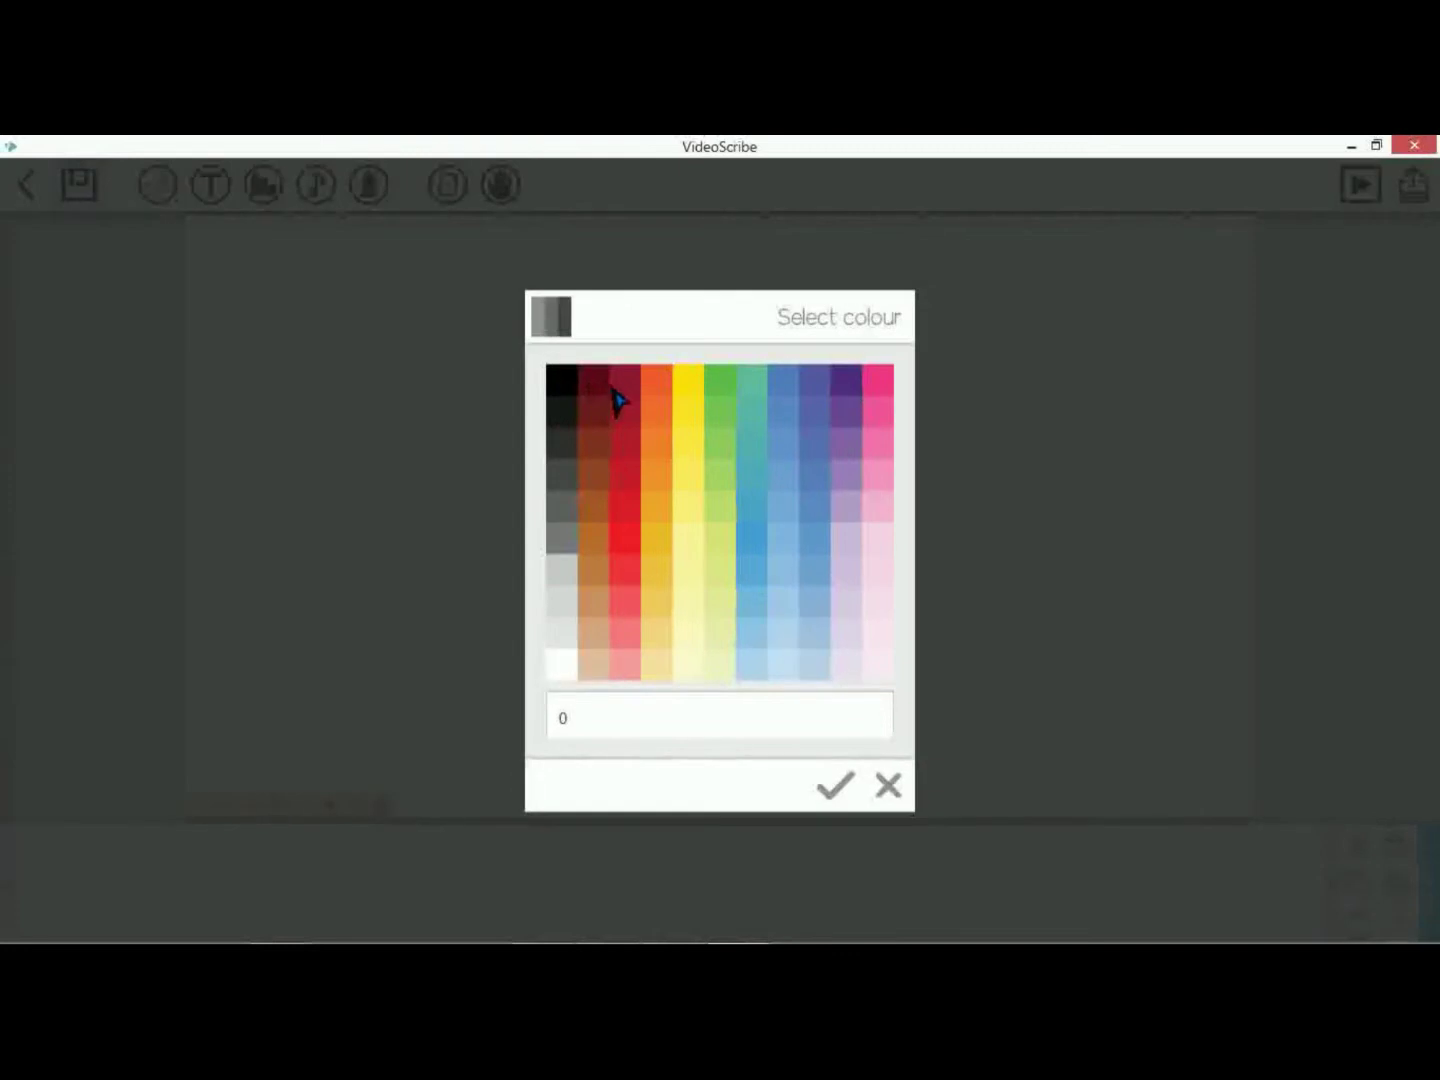
click(622, 536)
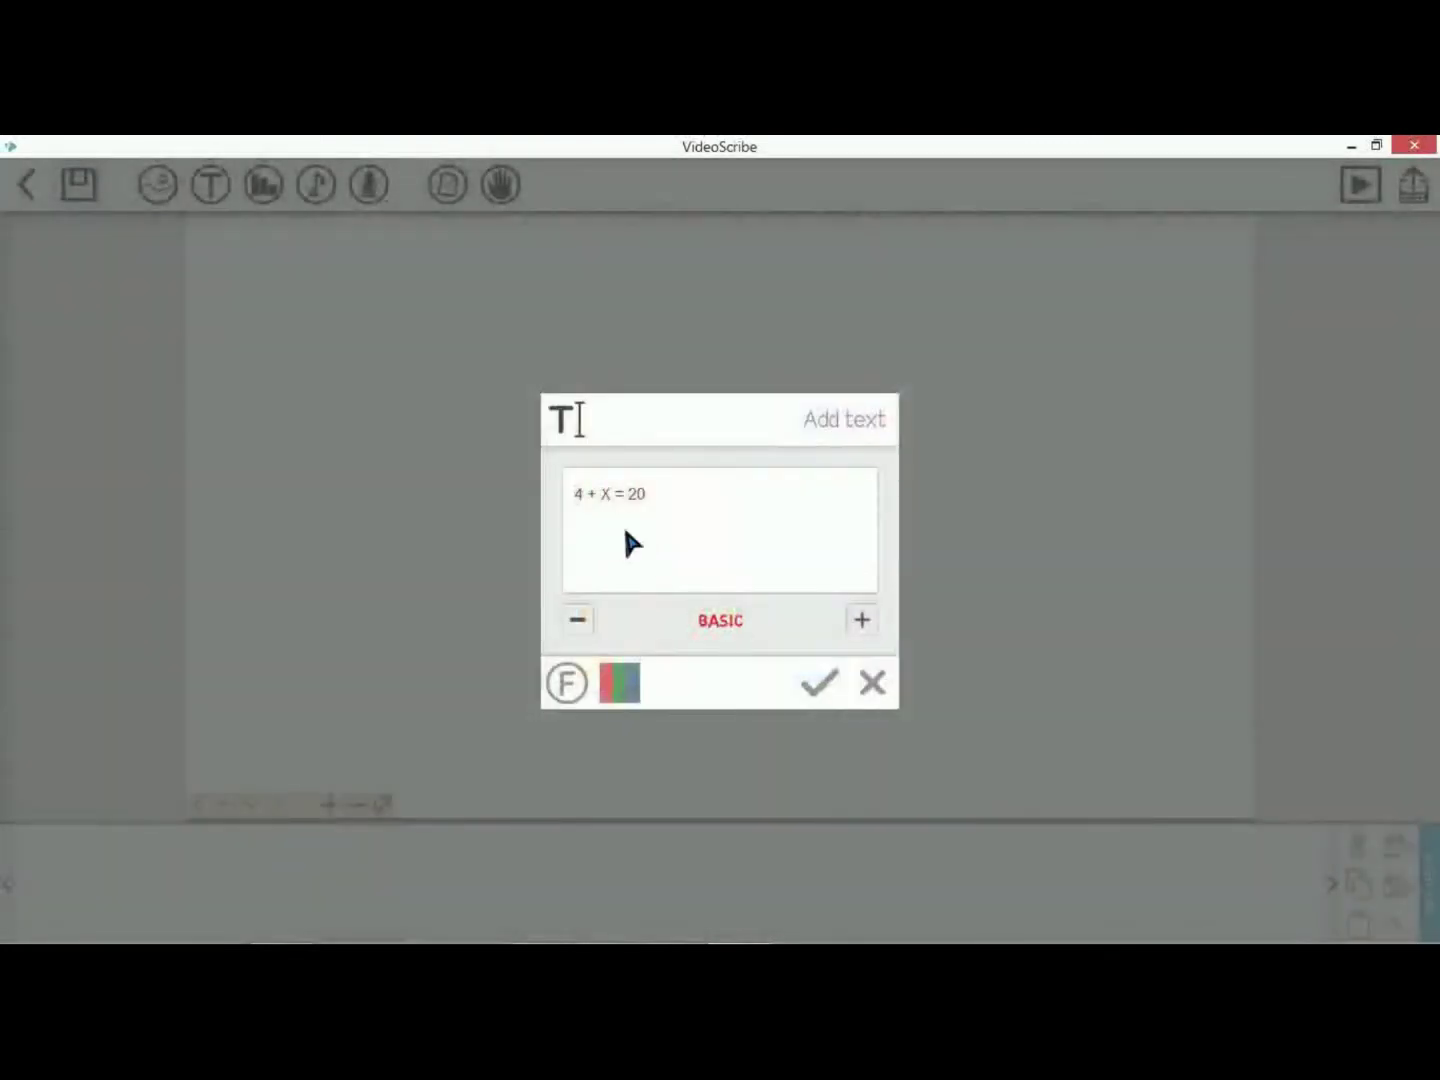
click(620, 683)
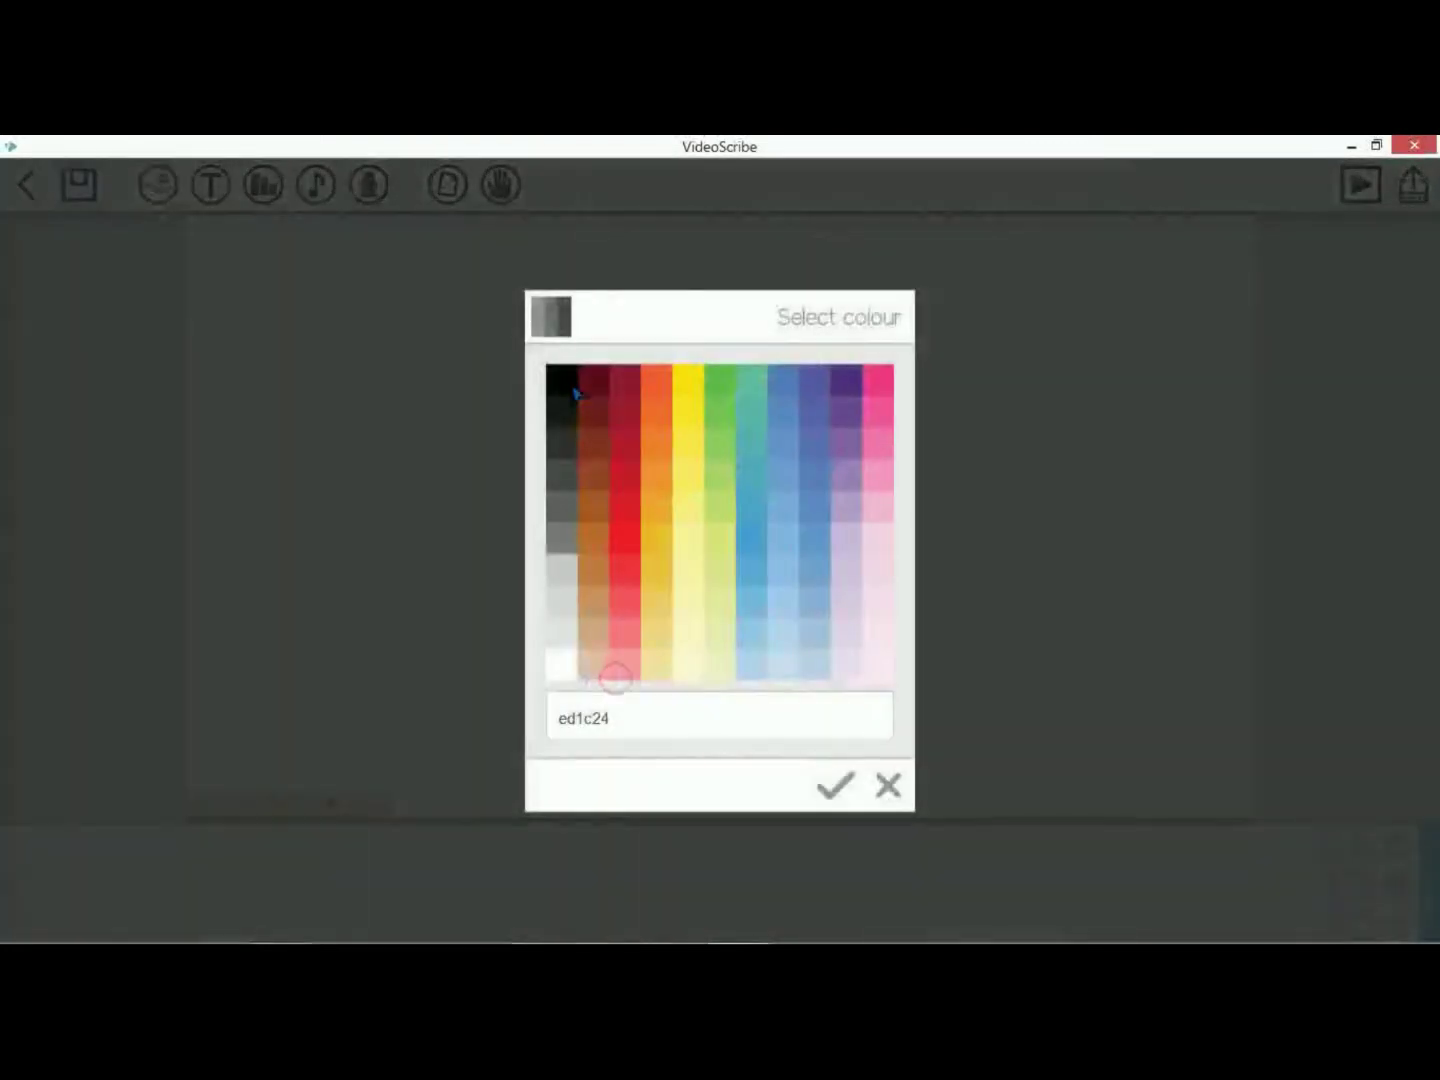
click(579, 388)
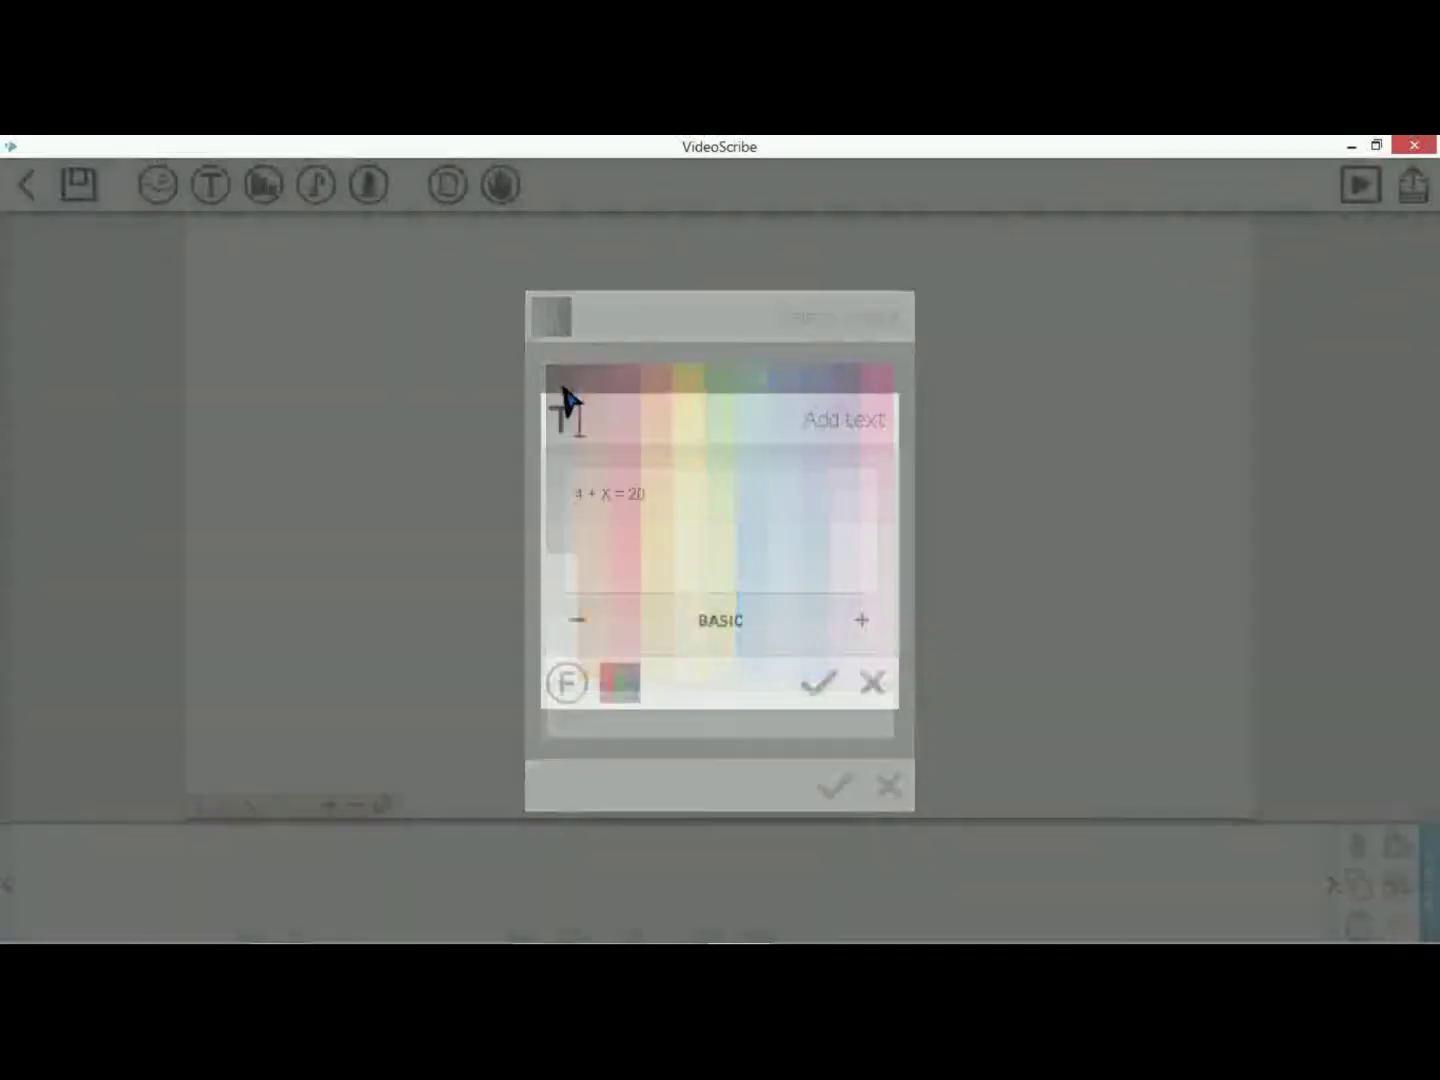
click(826, 690)
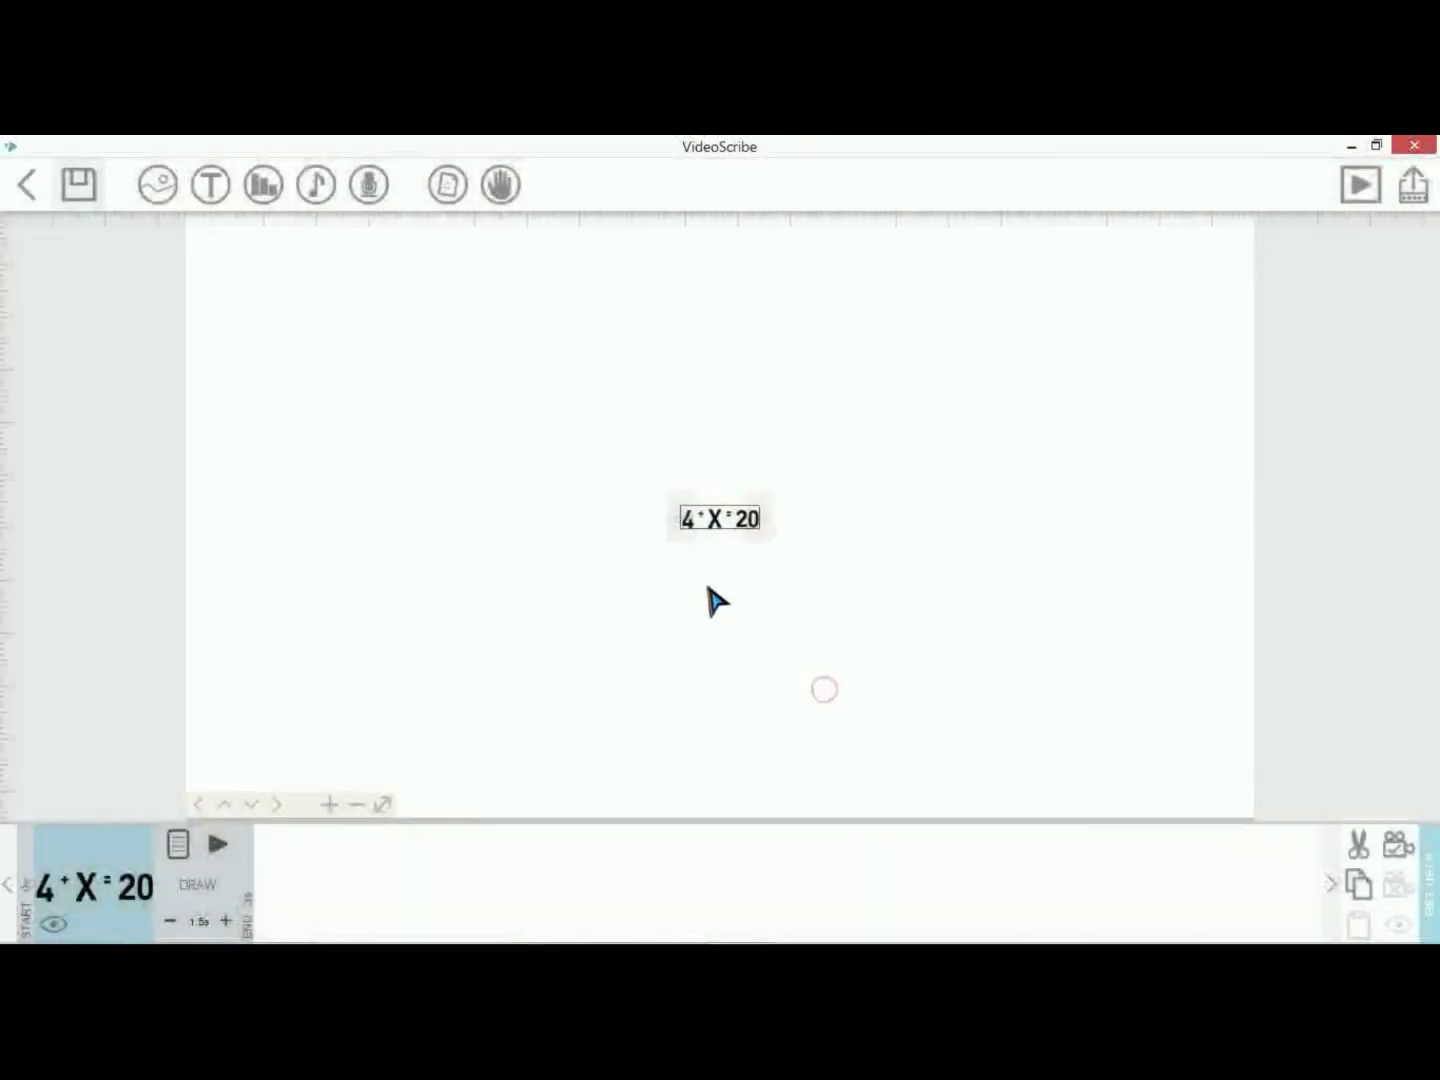
Enlarge the equation 4 + X = 20 and raise it to the canvas's upper edge, and preview the scribe.
click(741, 530)
drag(758, 532, 906, 627)
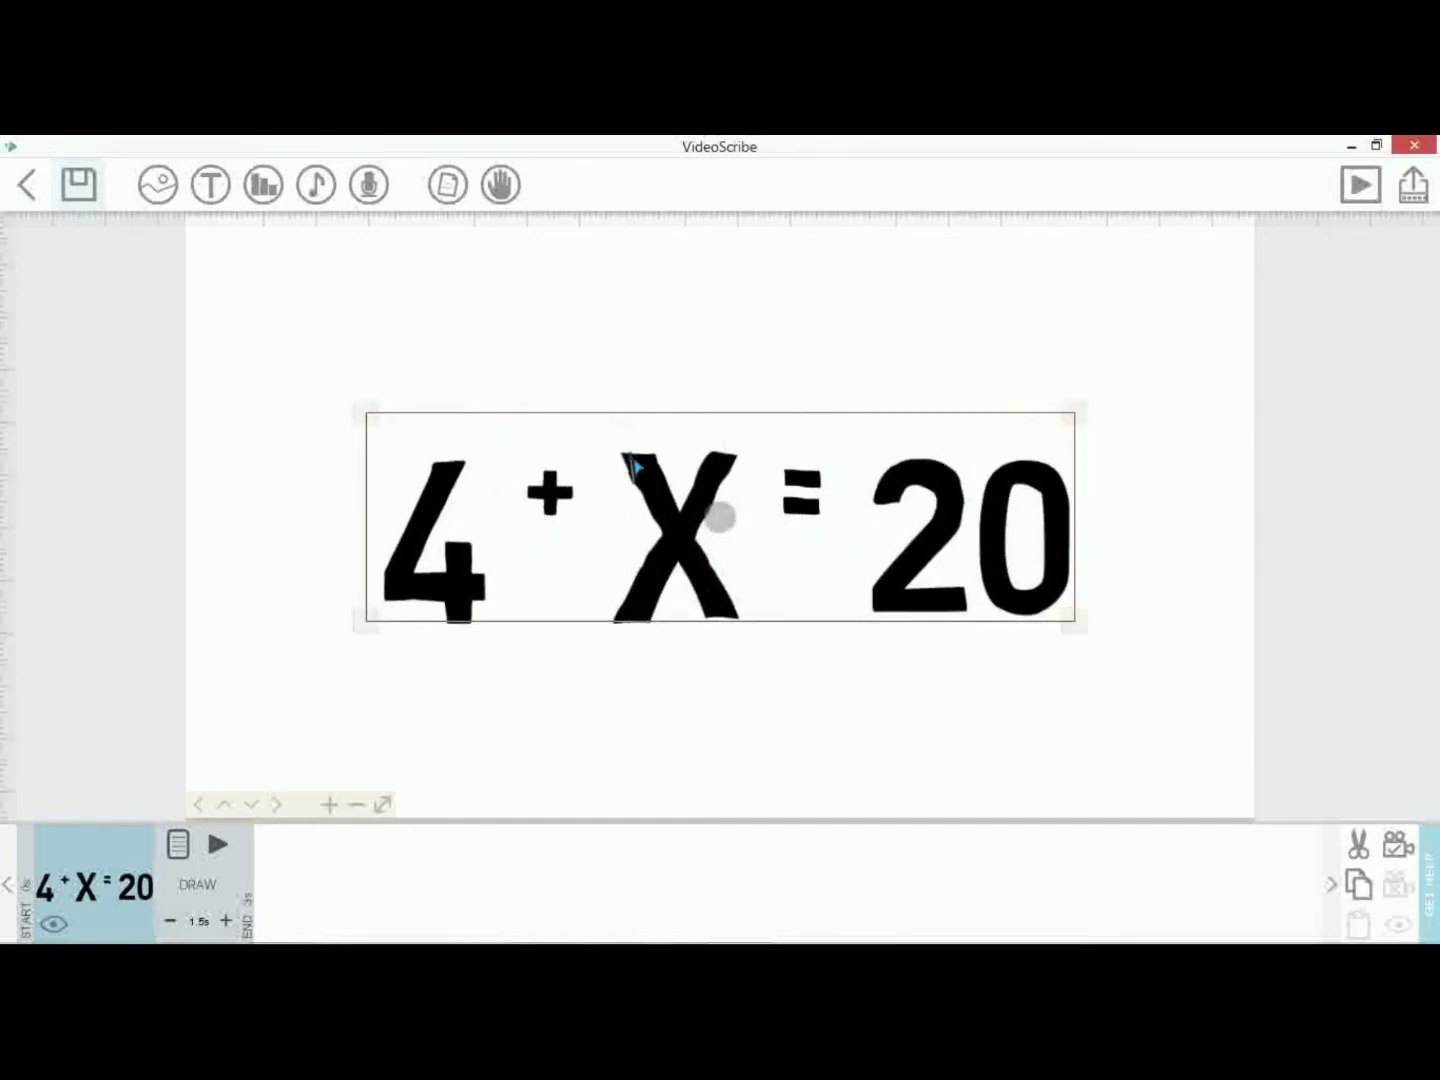
drag(659, 418, 653, 232)
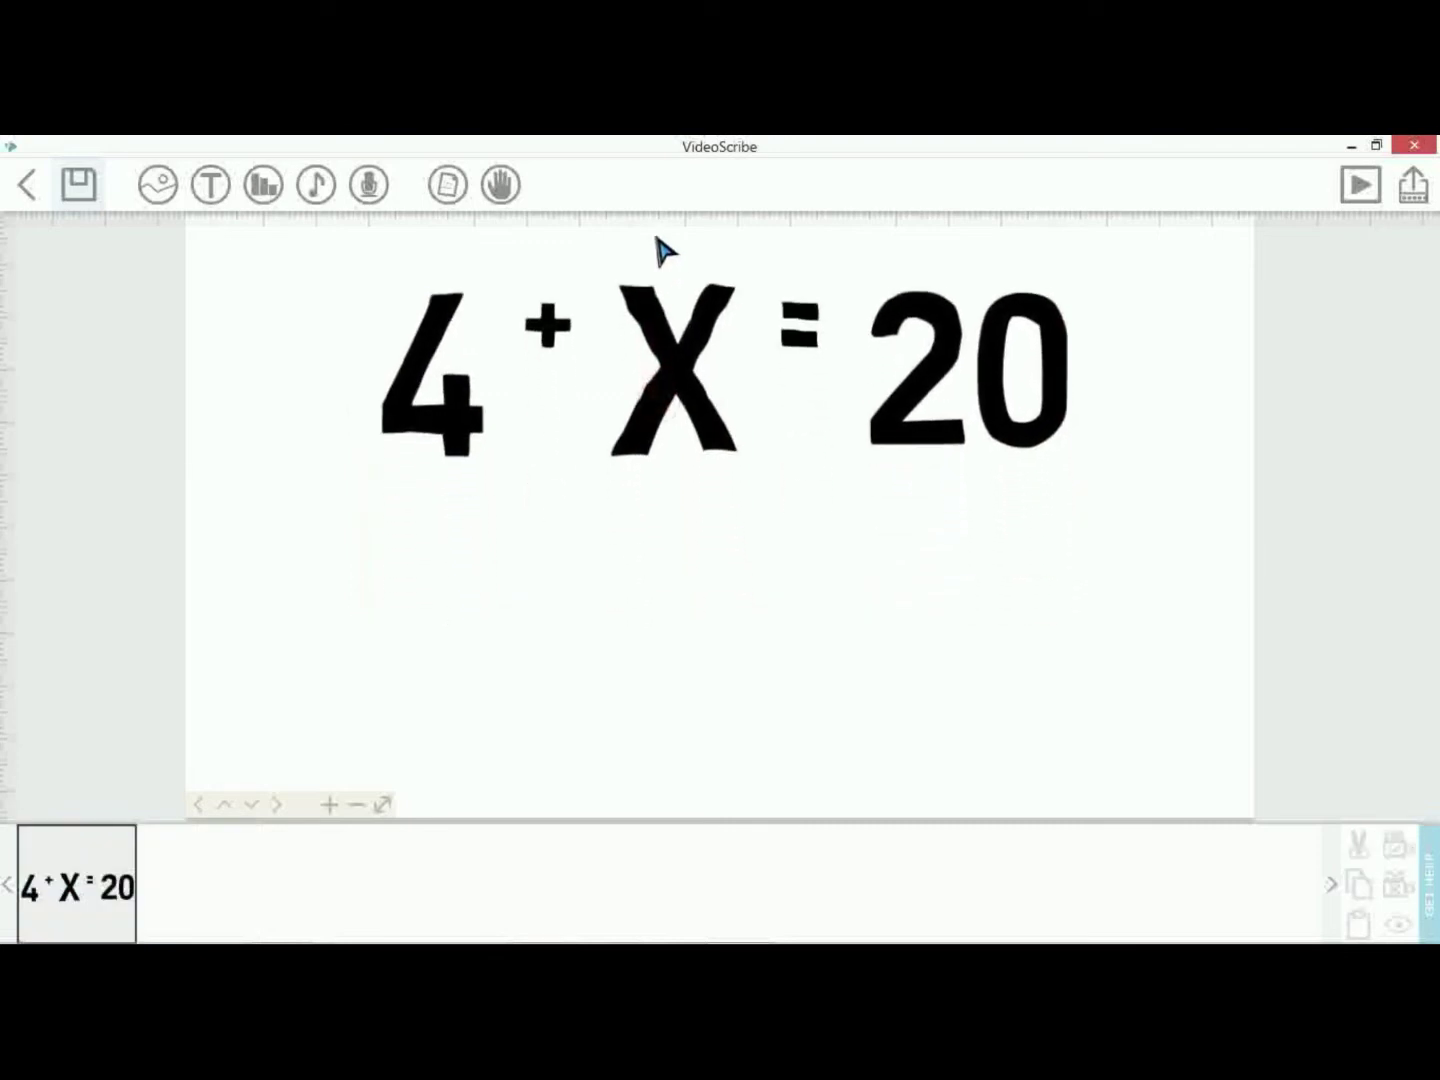
drag(715, 454, 713, 400)
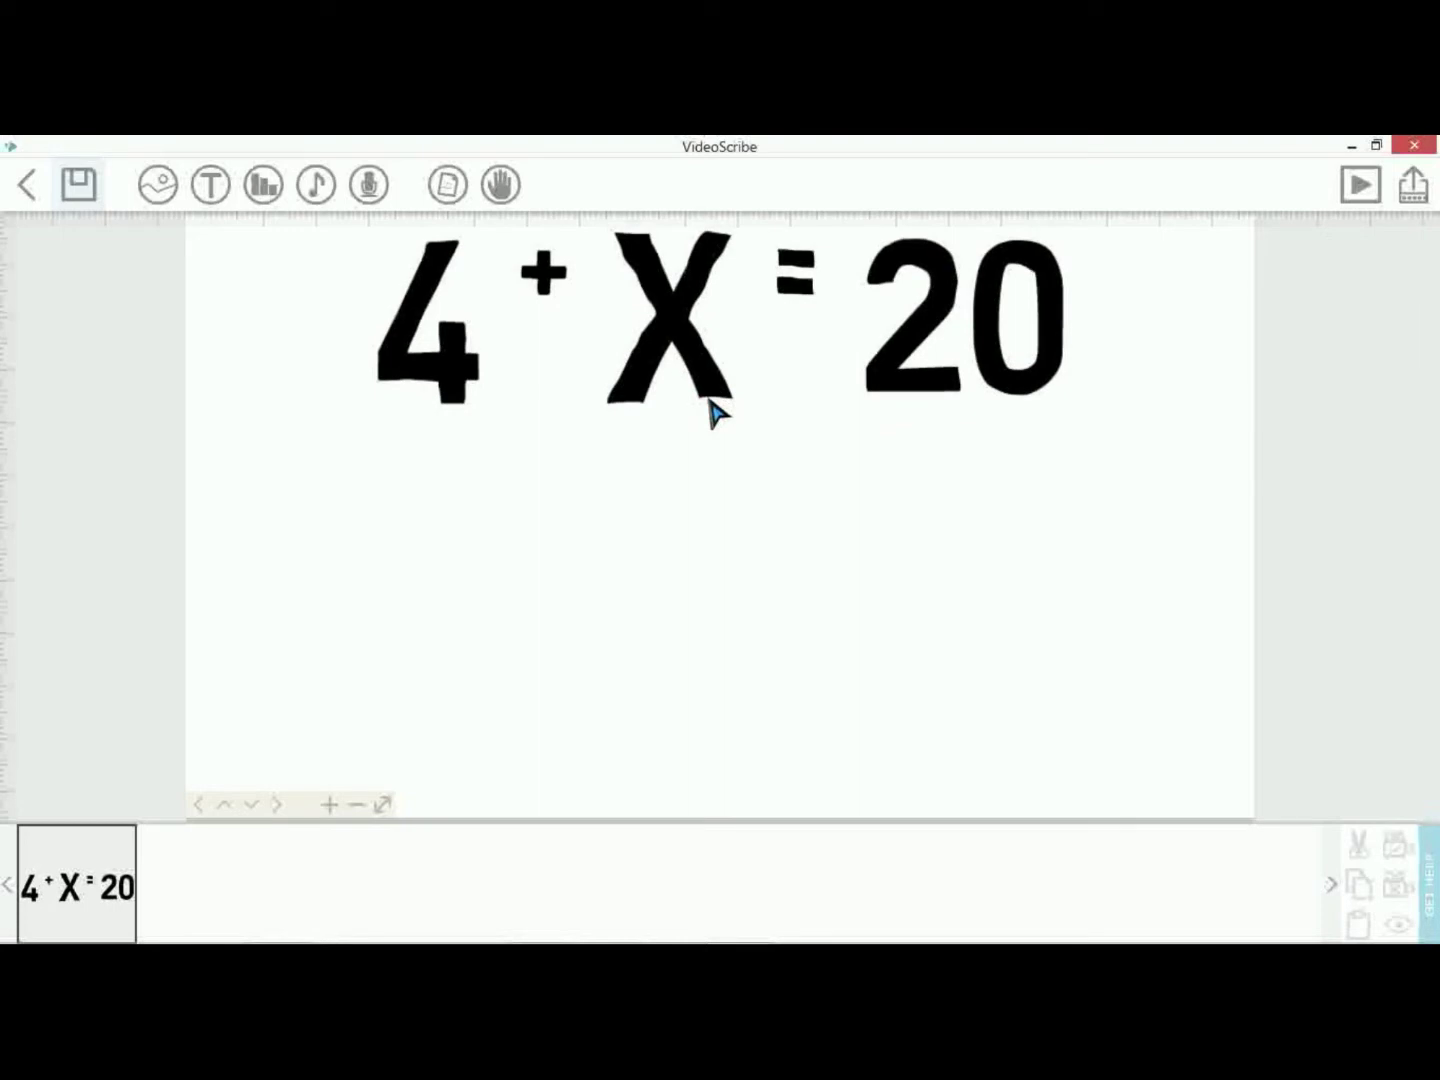
click(1357, 185)
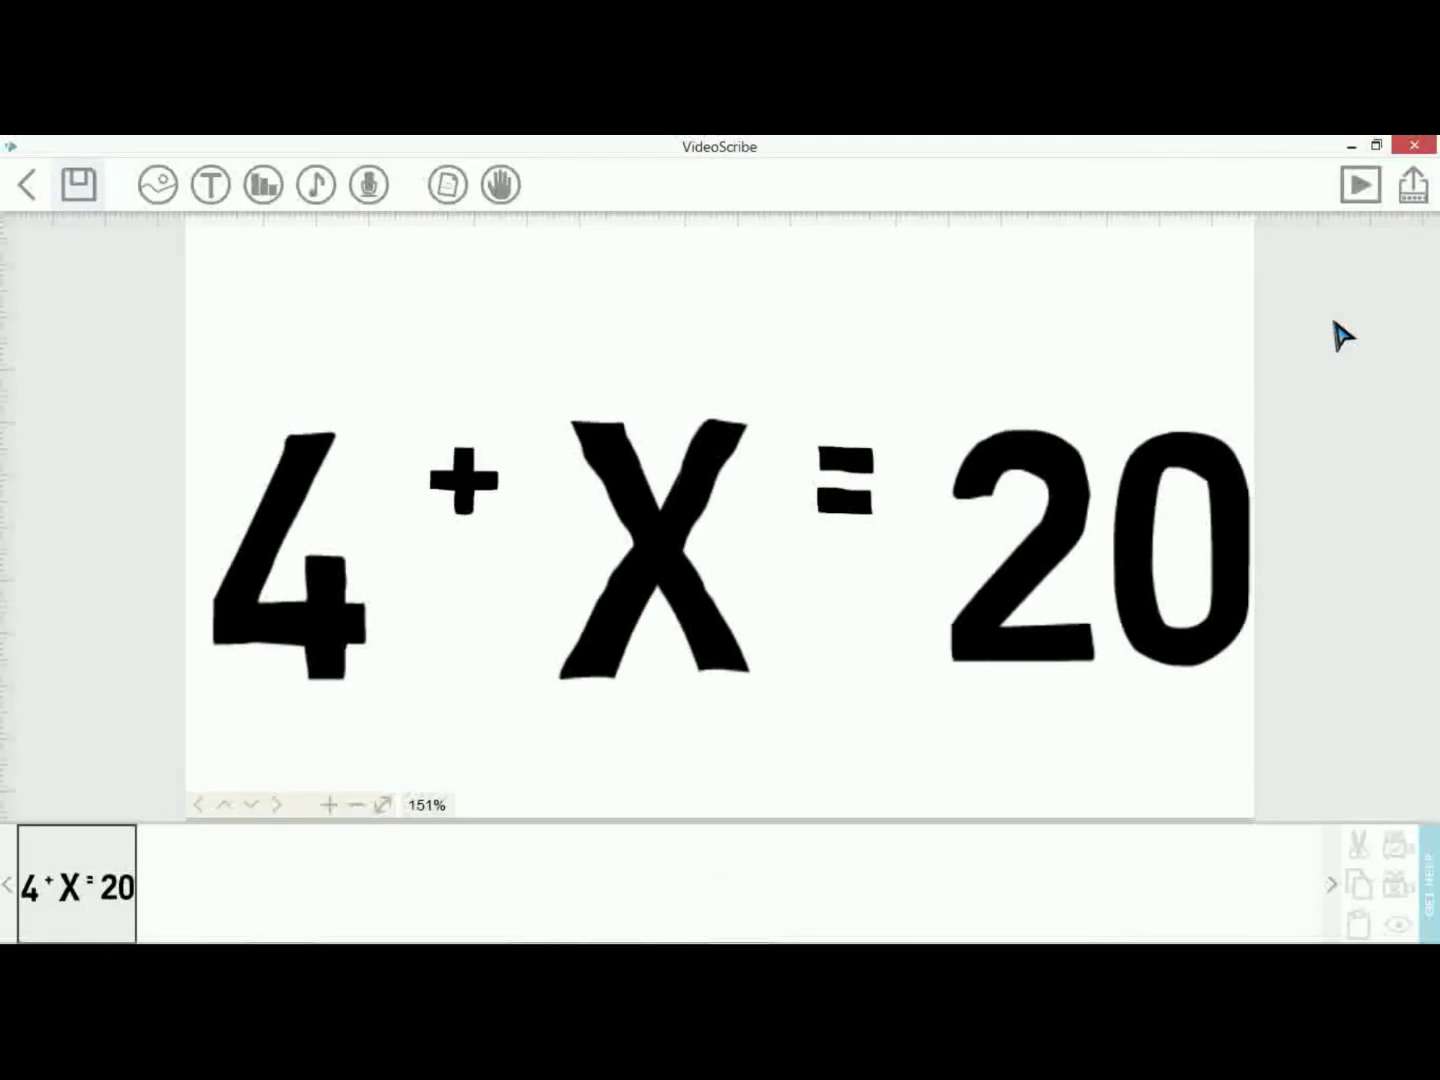
Add the text "X = 20 - 4" in the Basic font below the equation 4 + X = 20.
click(23, 896)
click(224, 806)
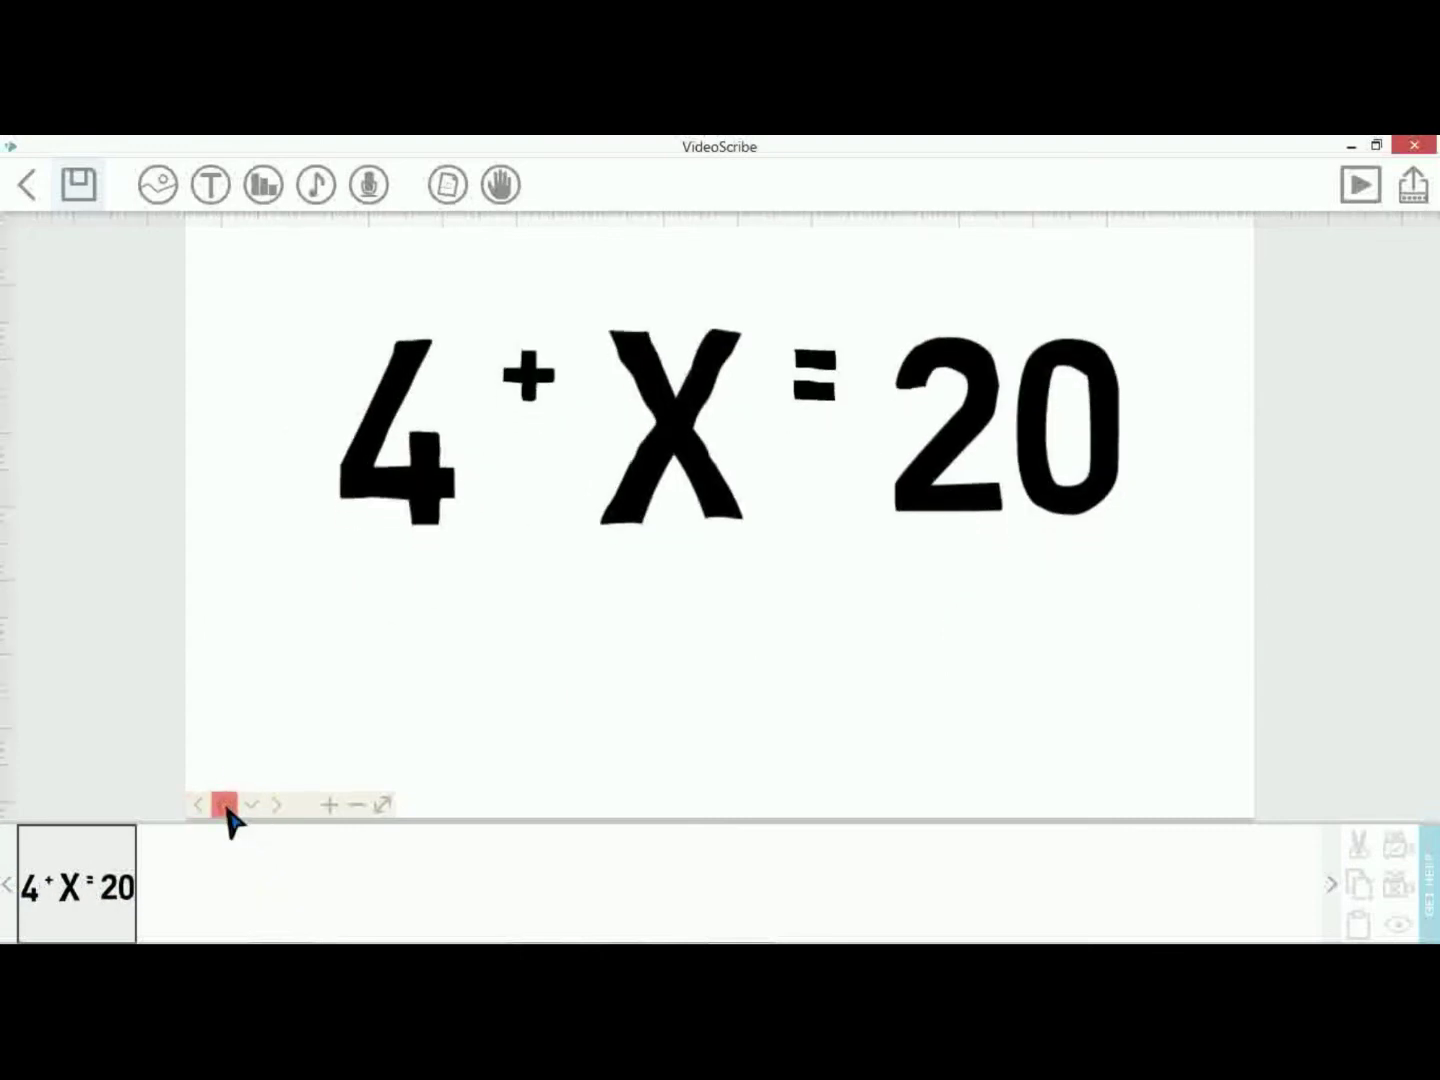
click(251, 805)
click(275, 806)
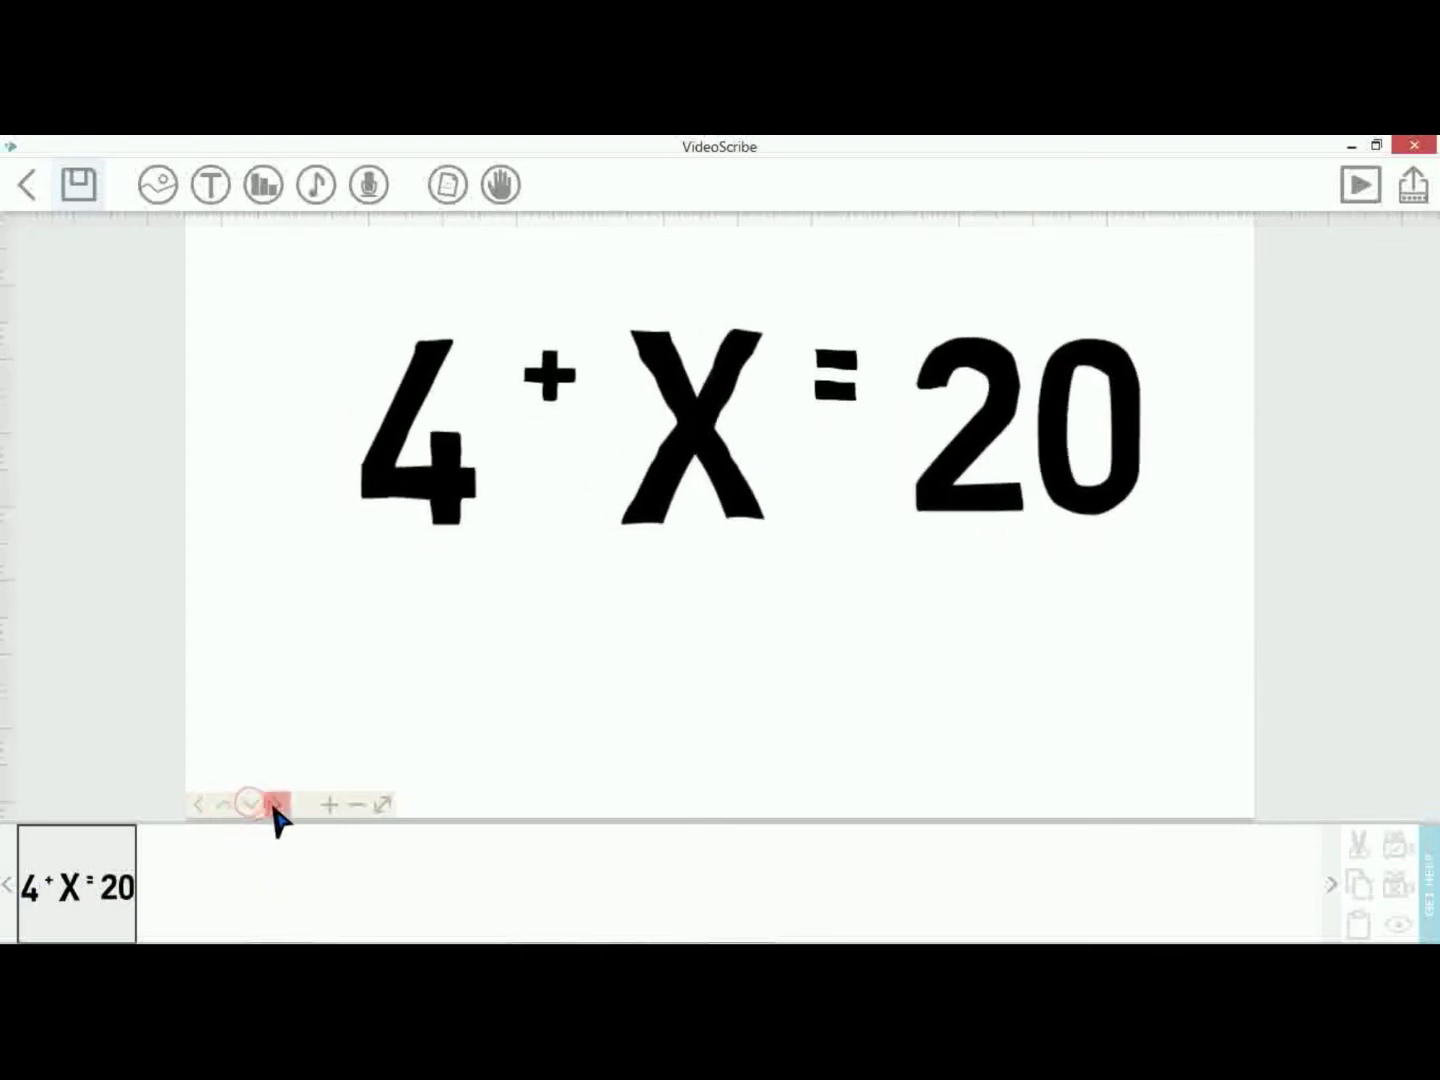
click(200, 805)
click(224, 805)
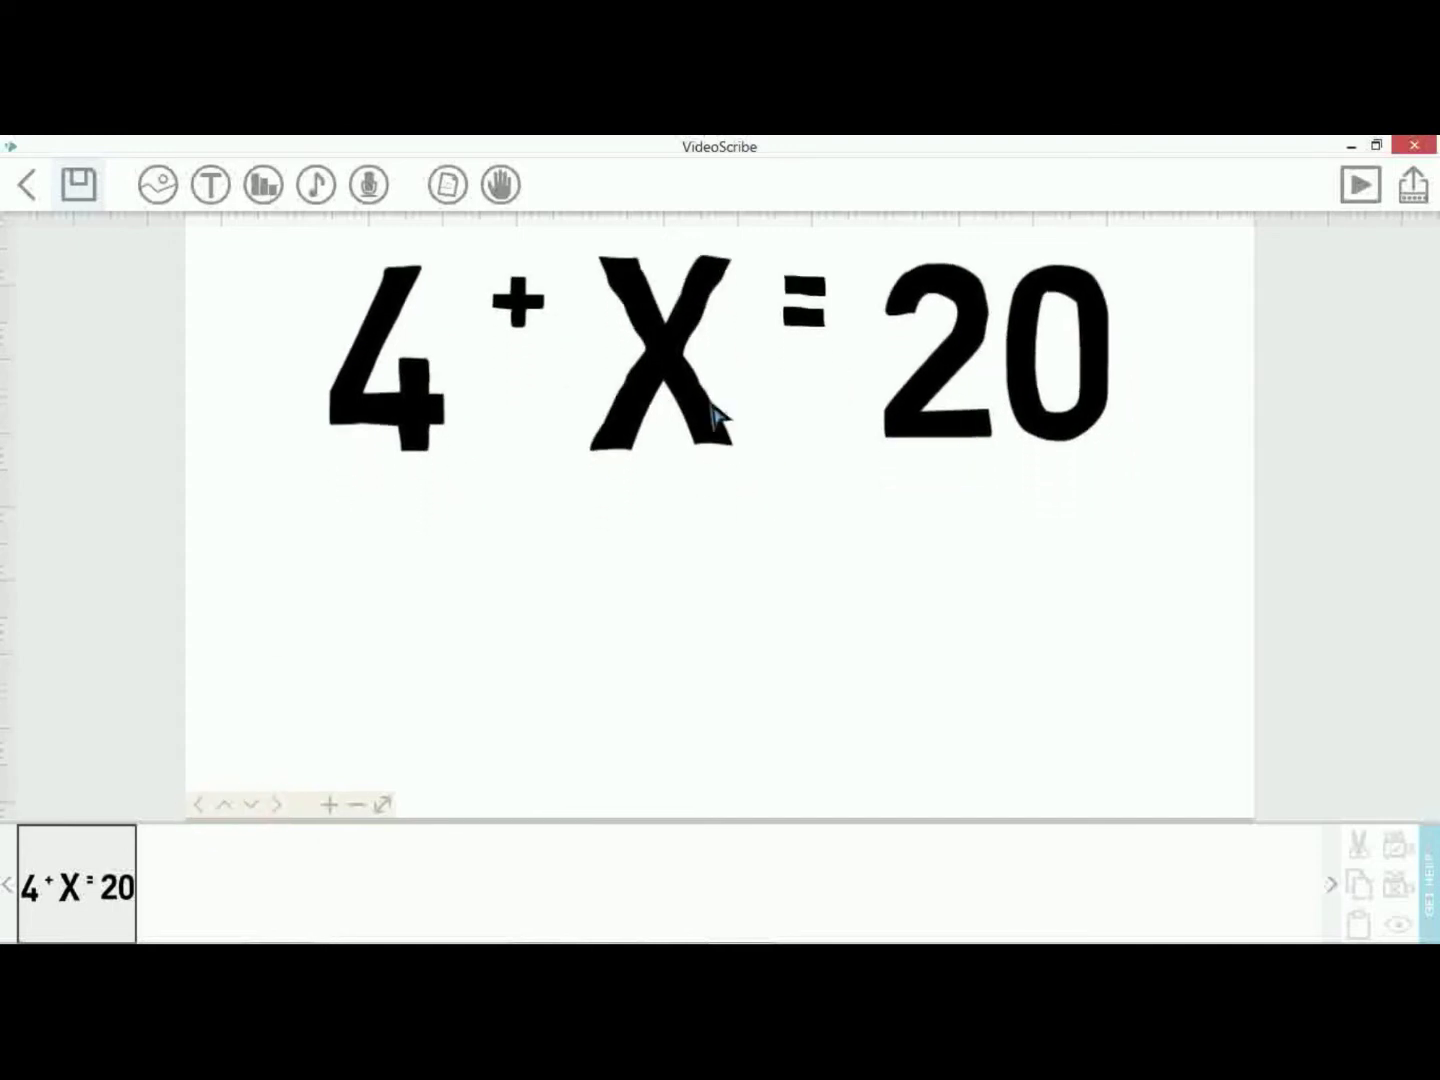
click(211, 185)
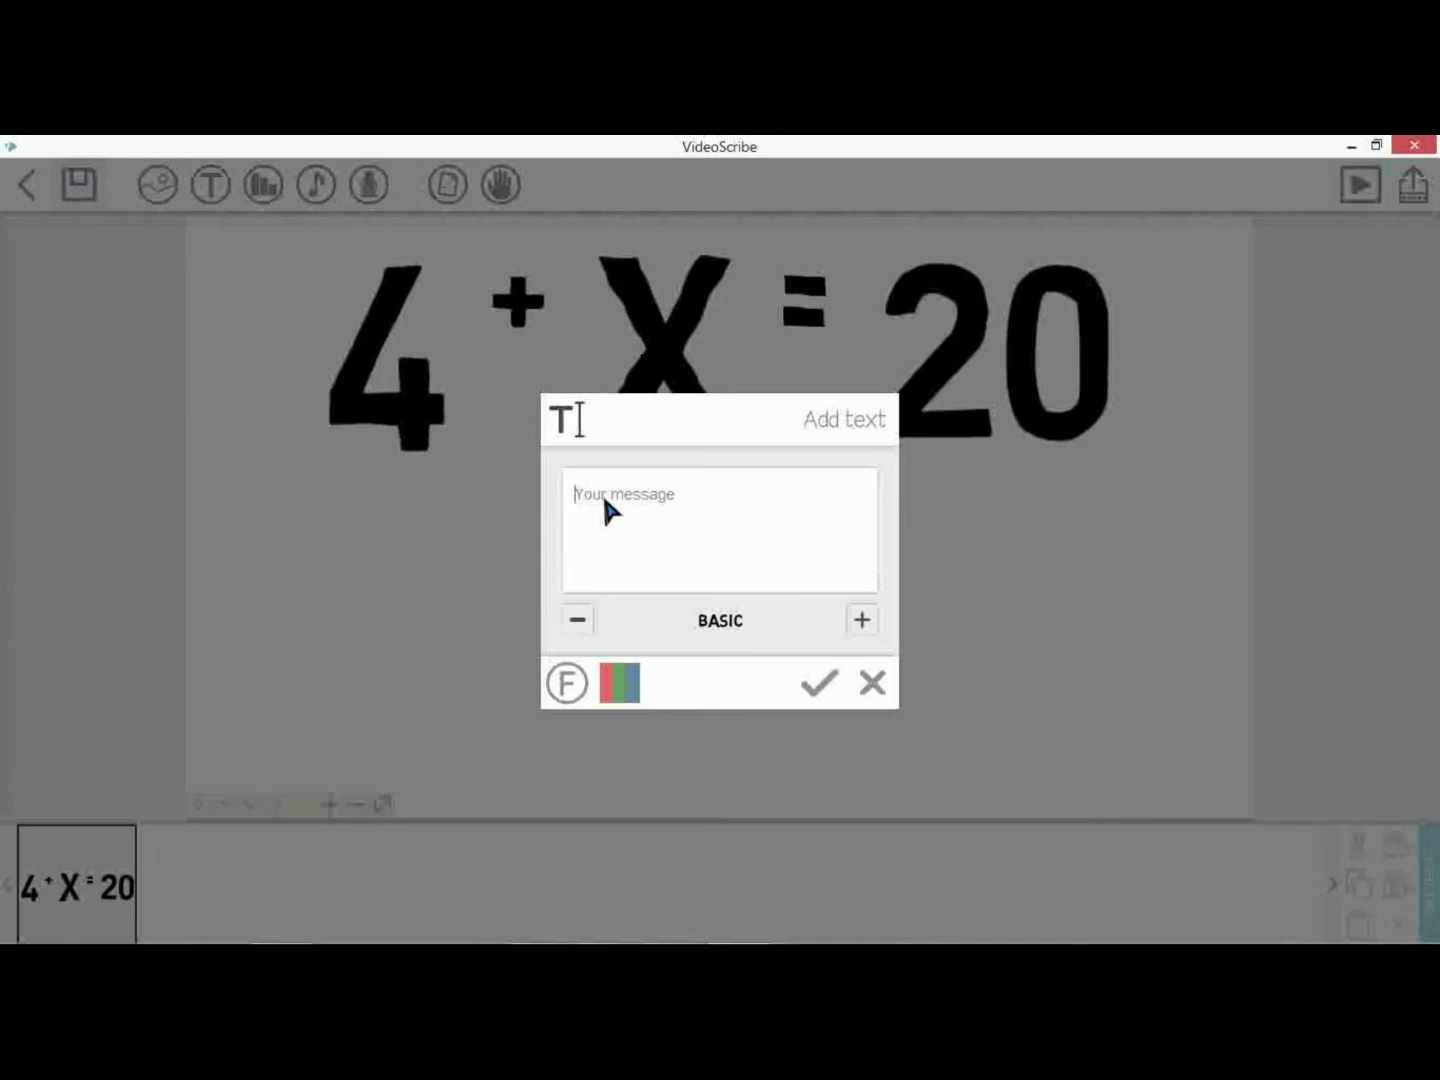
key(BackSpace)
click(820, 688)
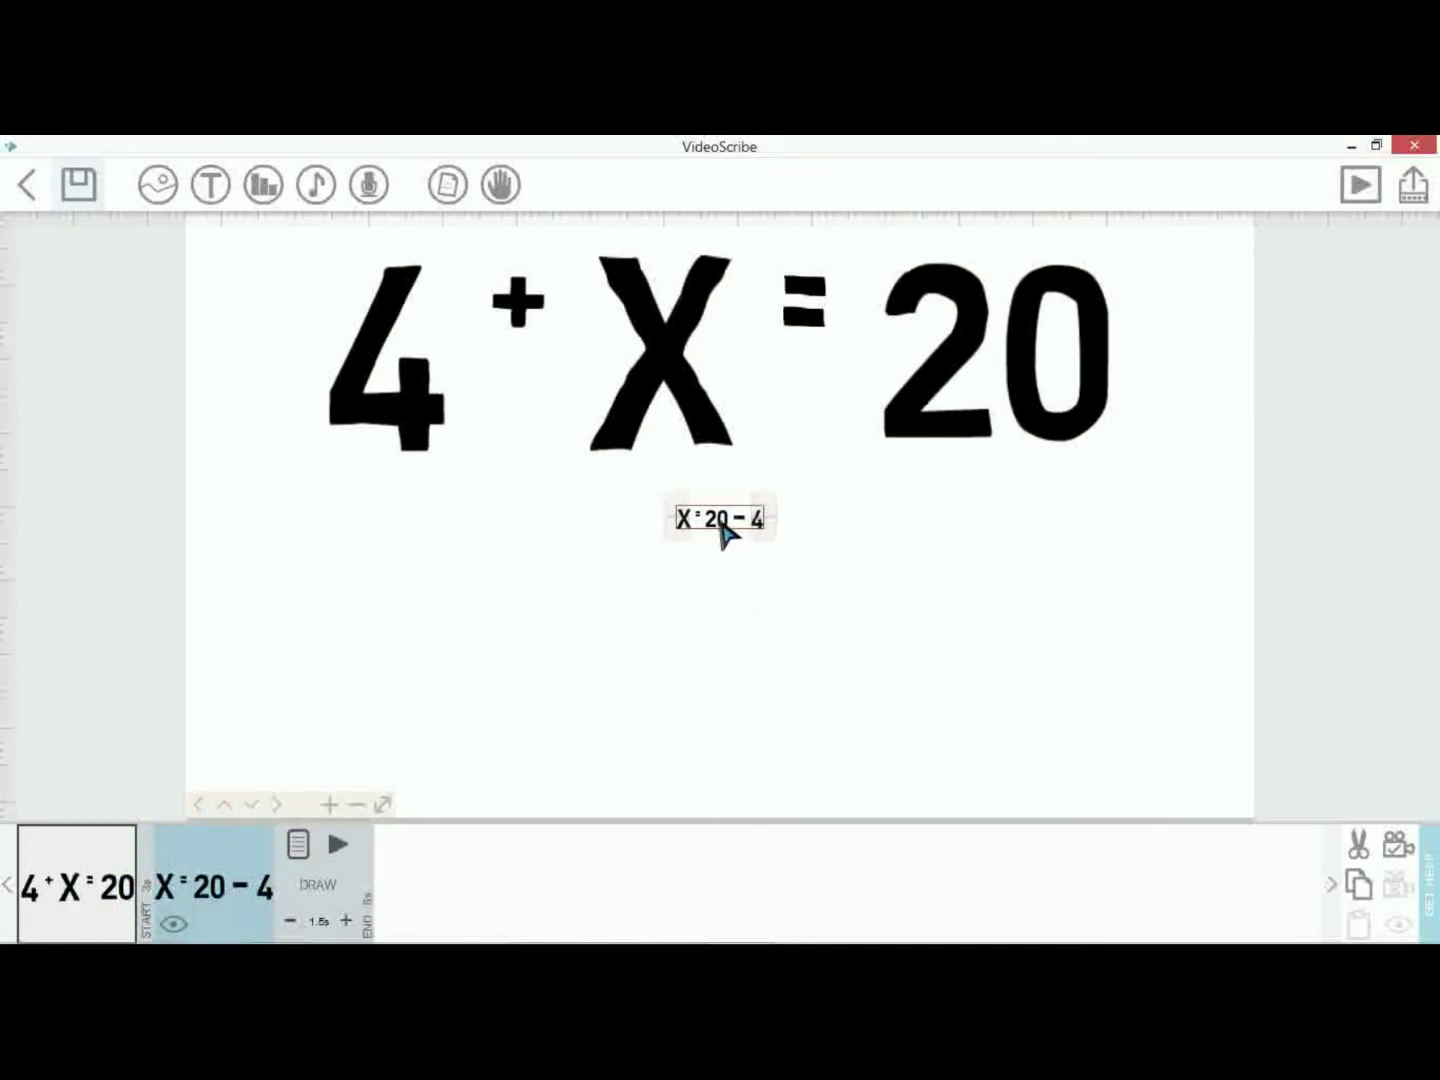
Enlarge X = 20 - 4 to roughly the width of the first equation, place it directly below, and preview the scribe.
drag(762, 528, 929, 626)
drag(776, 606, 772, 671)
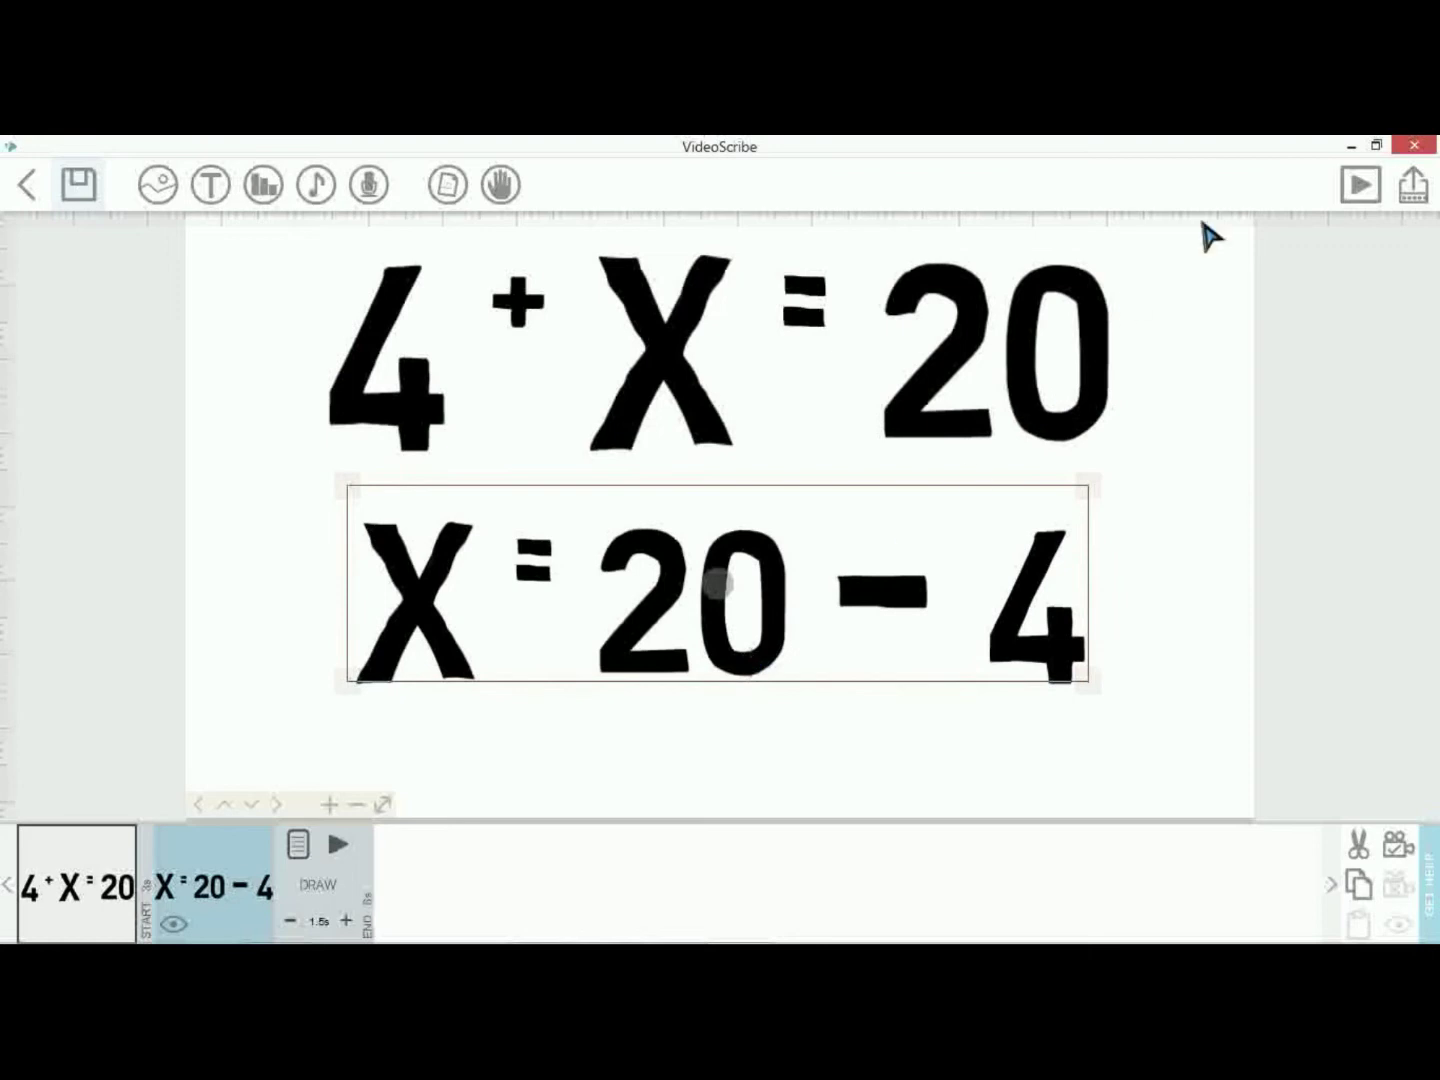
click(1358, 188)
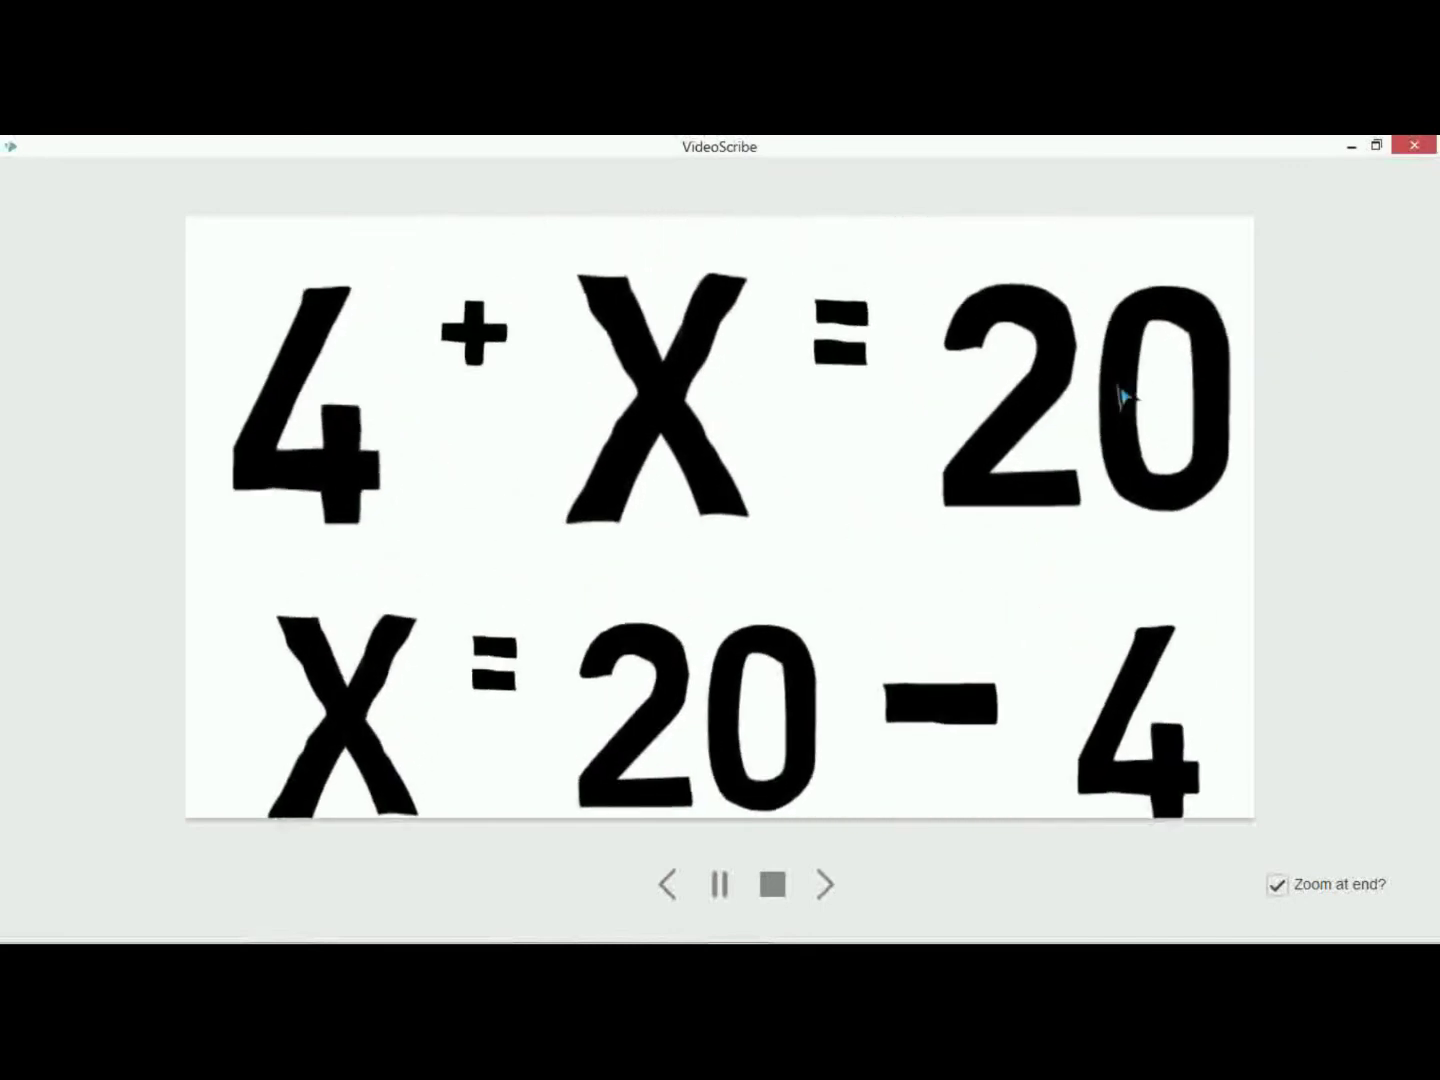
key(Escape)
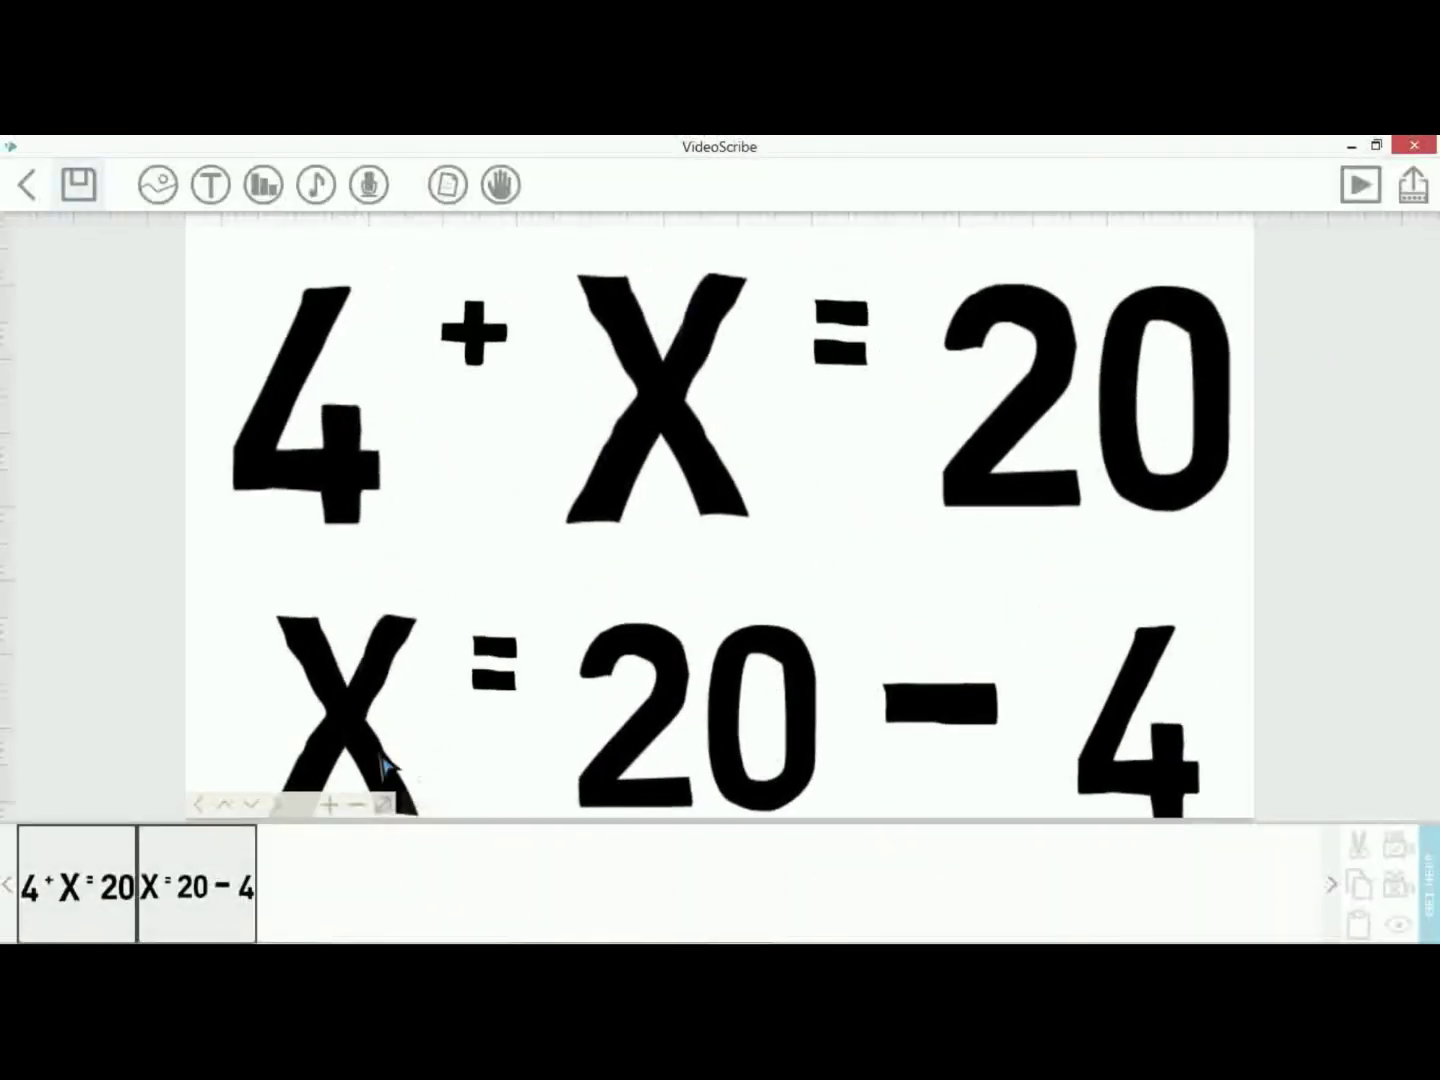
Add the text "X = 16" in the Basic font to the canvas.
click(211, 188)
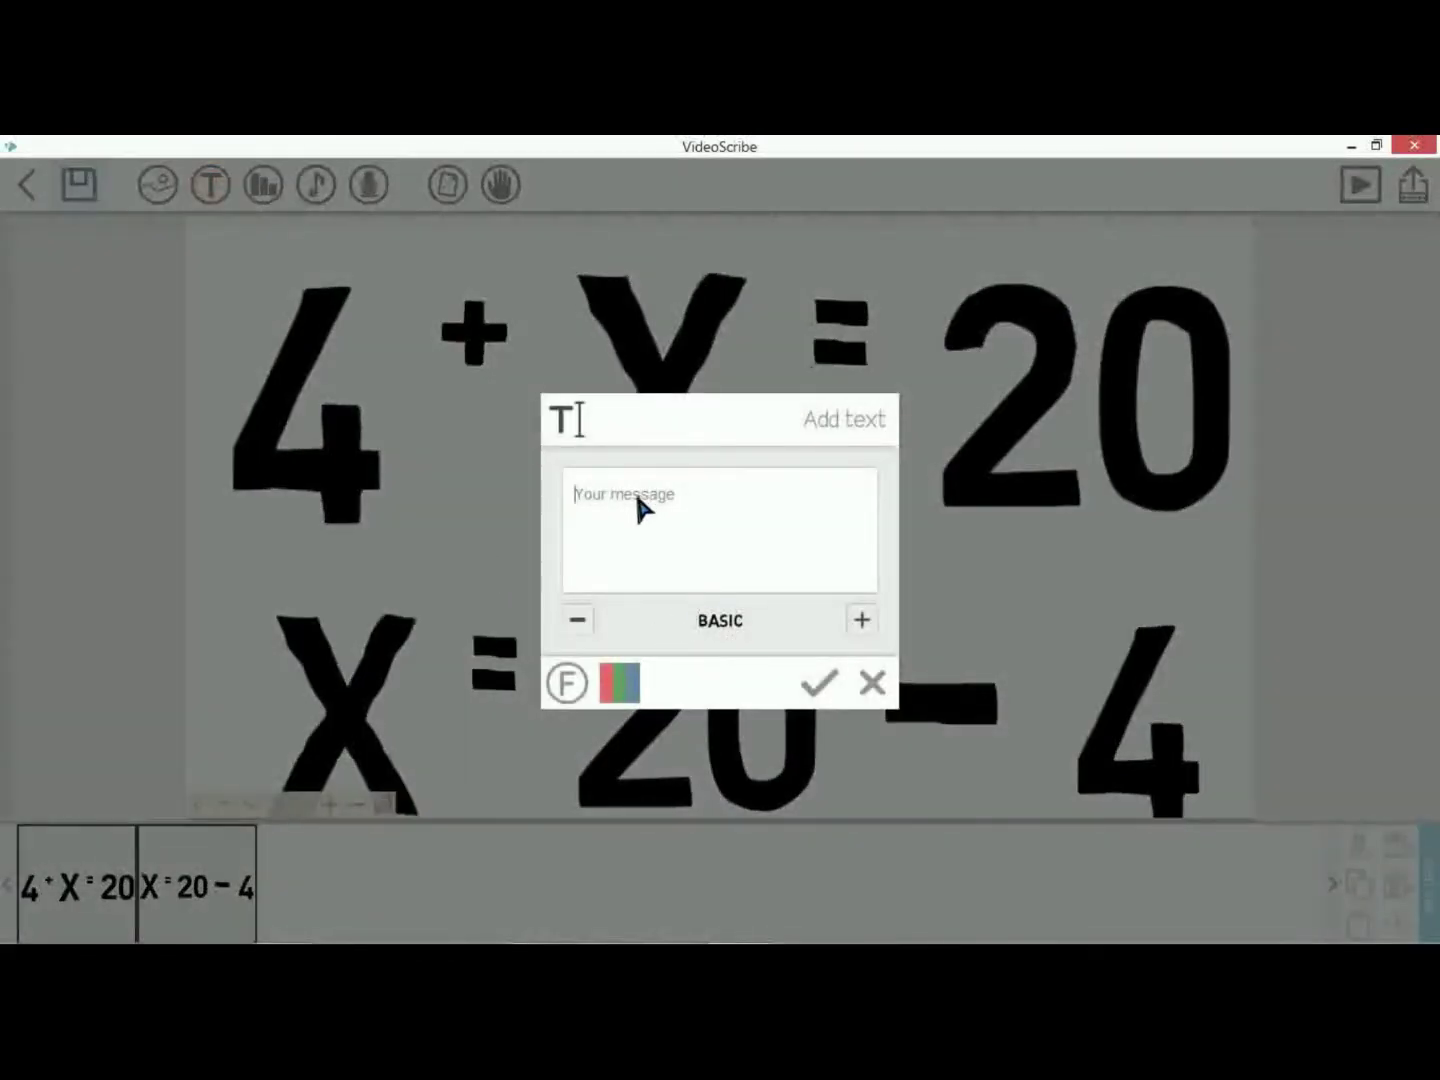
text(x)
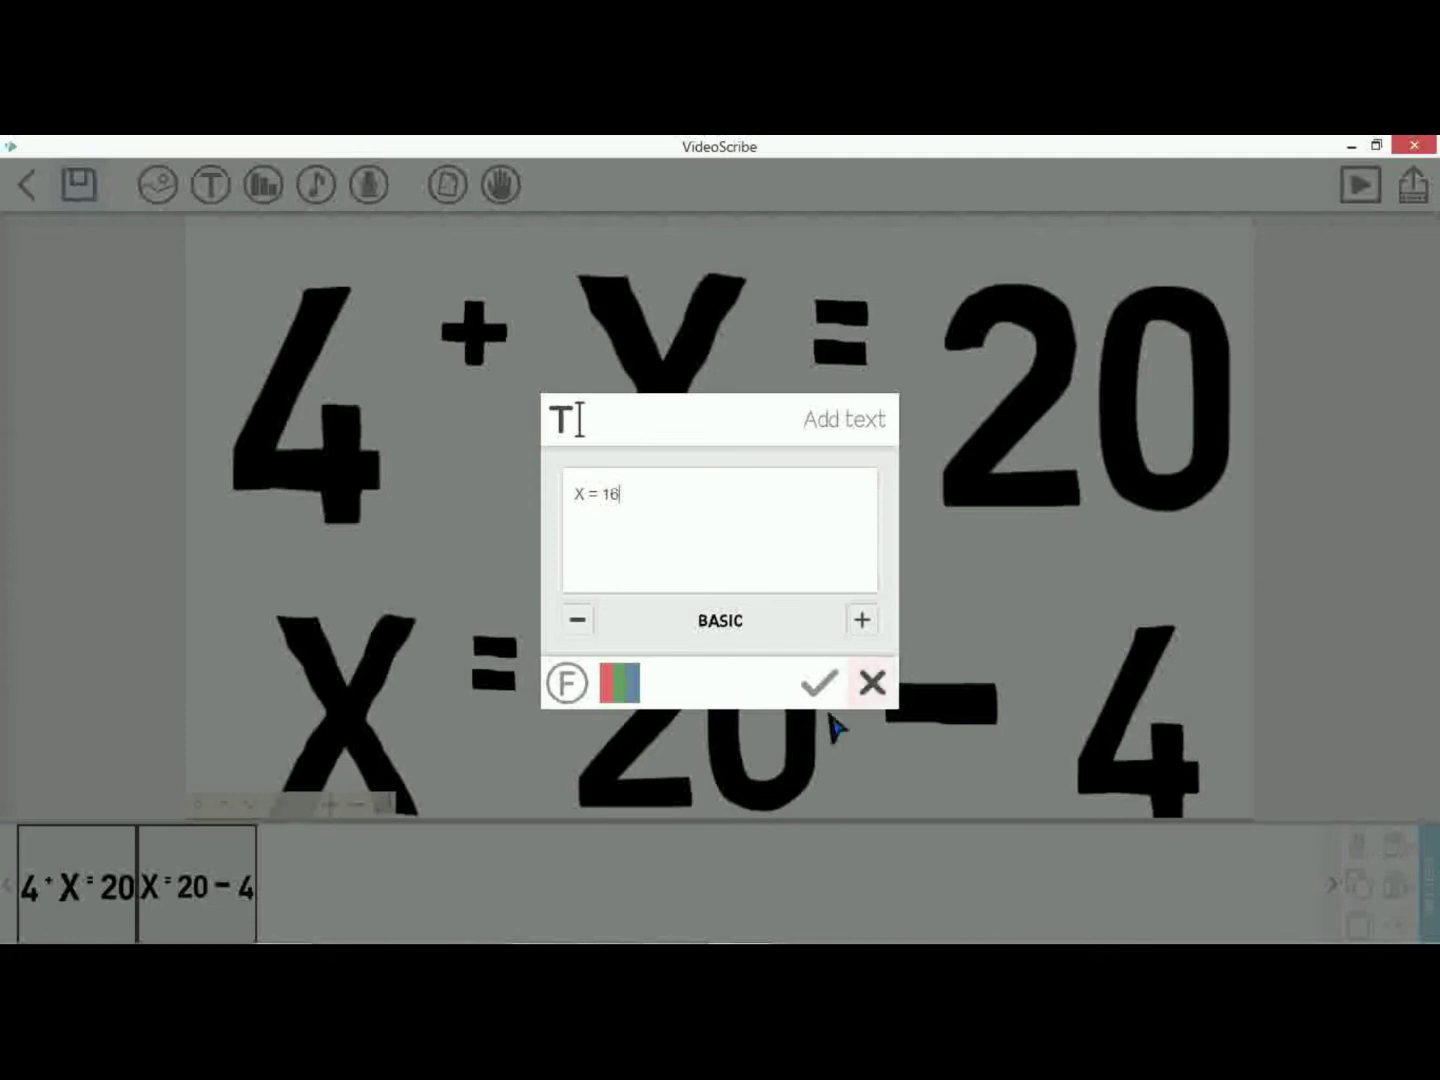
click(822, 683)
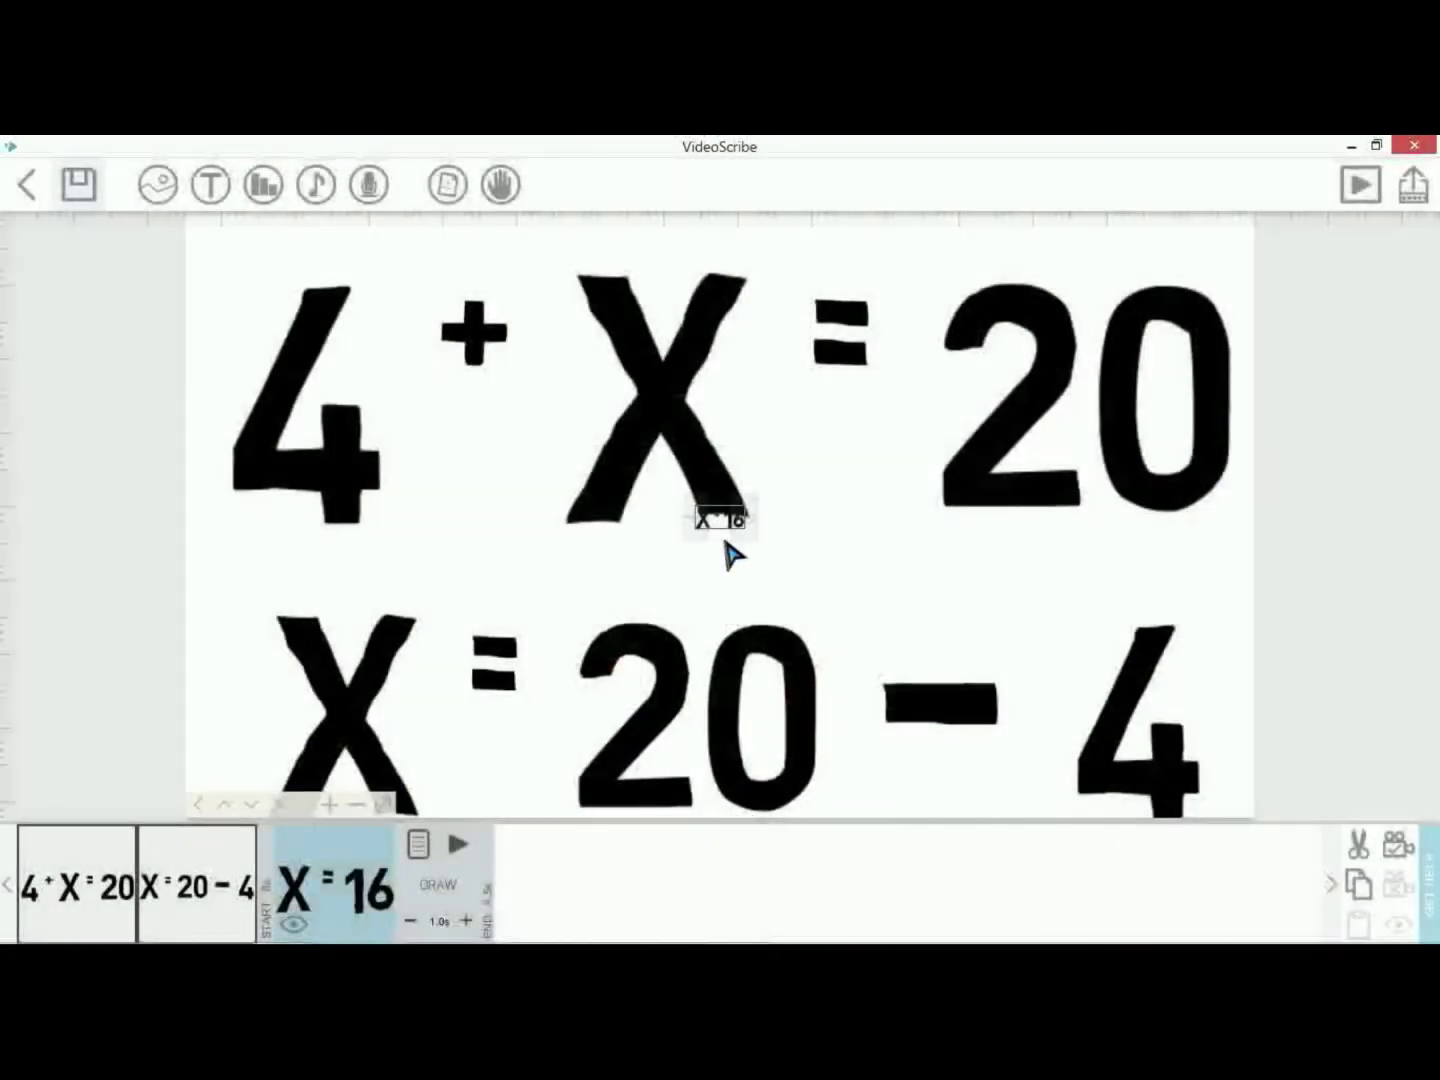
Shrink the equation 4 + X = 20 and position it near the canvas's upper edge.
click(599, 350)
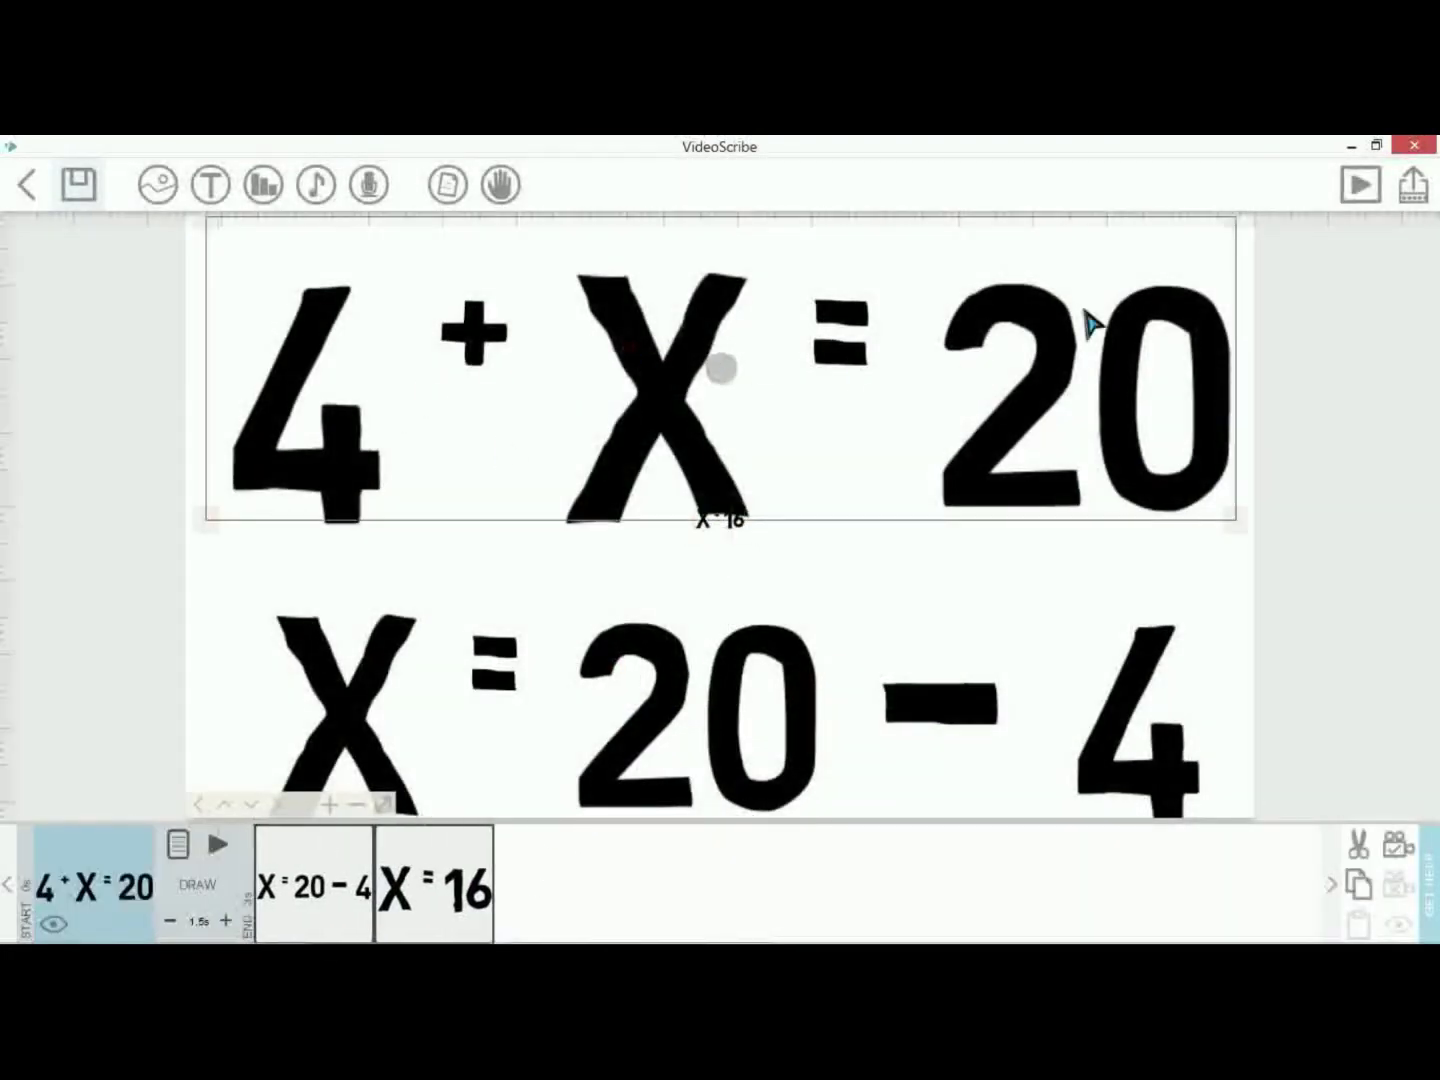
drag(1250, 522, 1196, 498)
drag(820, 378, 823, 360)
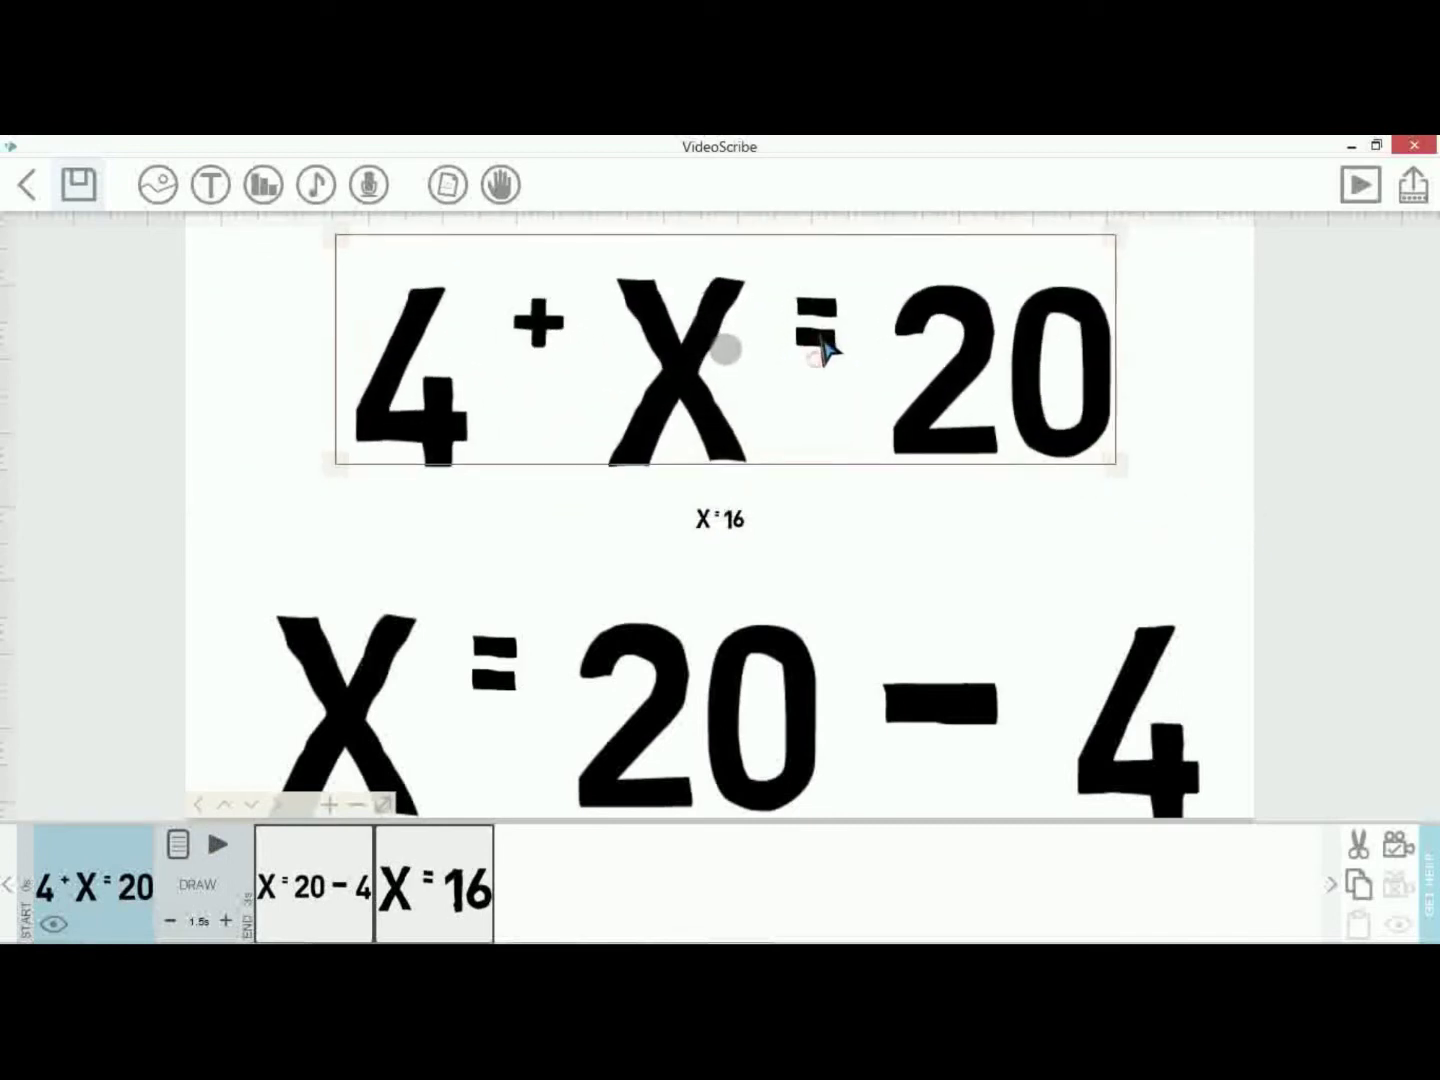
Shrink the equation X = 20 - 4 and move it clear of the small X = 16 text.
click(733, 691)
mouse_move(1203, 585)
mouse_down()
mouse_move(1137, 640)
mouse_move(1185, 599)
mouse_up()
drag(805, 644, 717, 429)
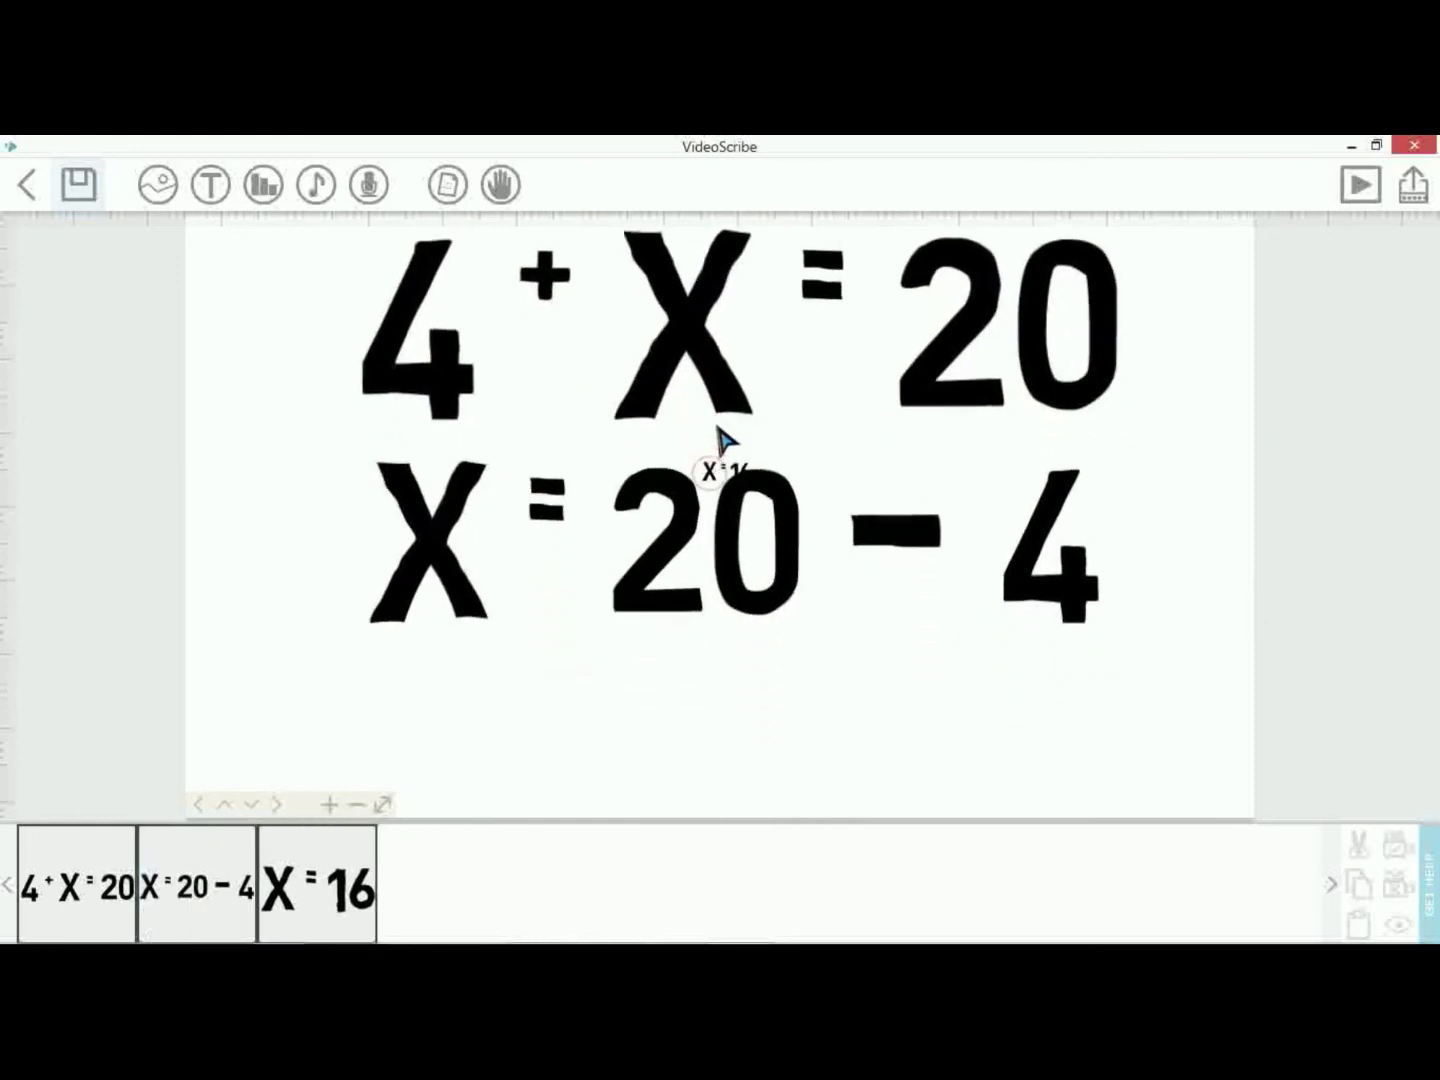
drag(780, 562, 792, 713)
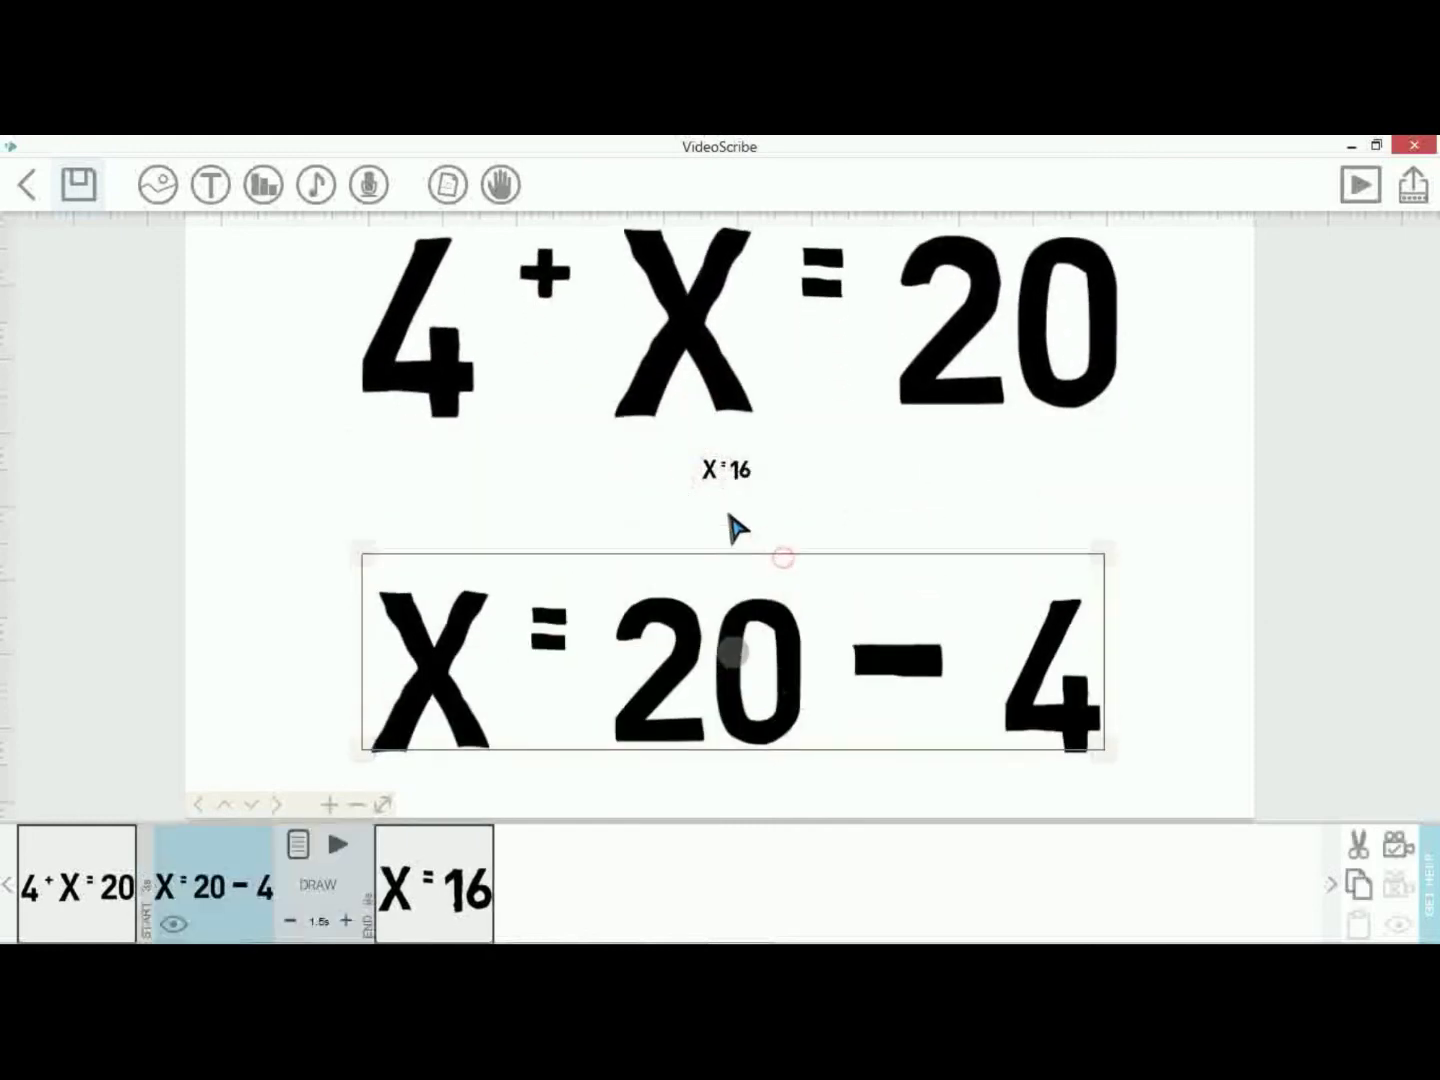
Move the small X = 16 text aside and place X = 20 - 4 directly below the first equation.
click(726, 470)
drag(742, 481, 312, 571)
click(689, 628)
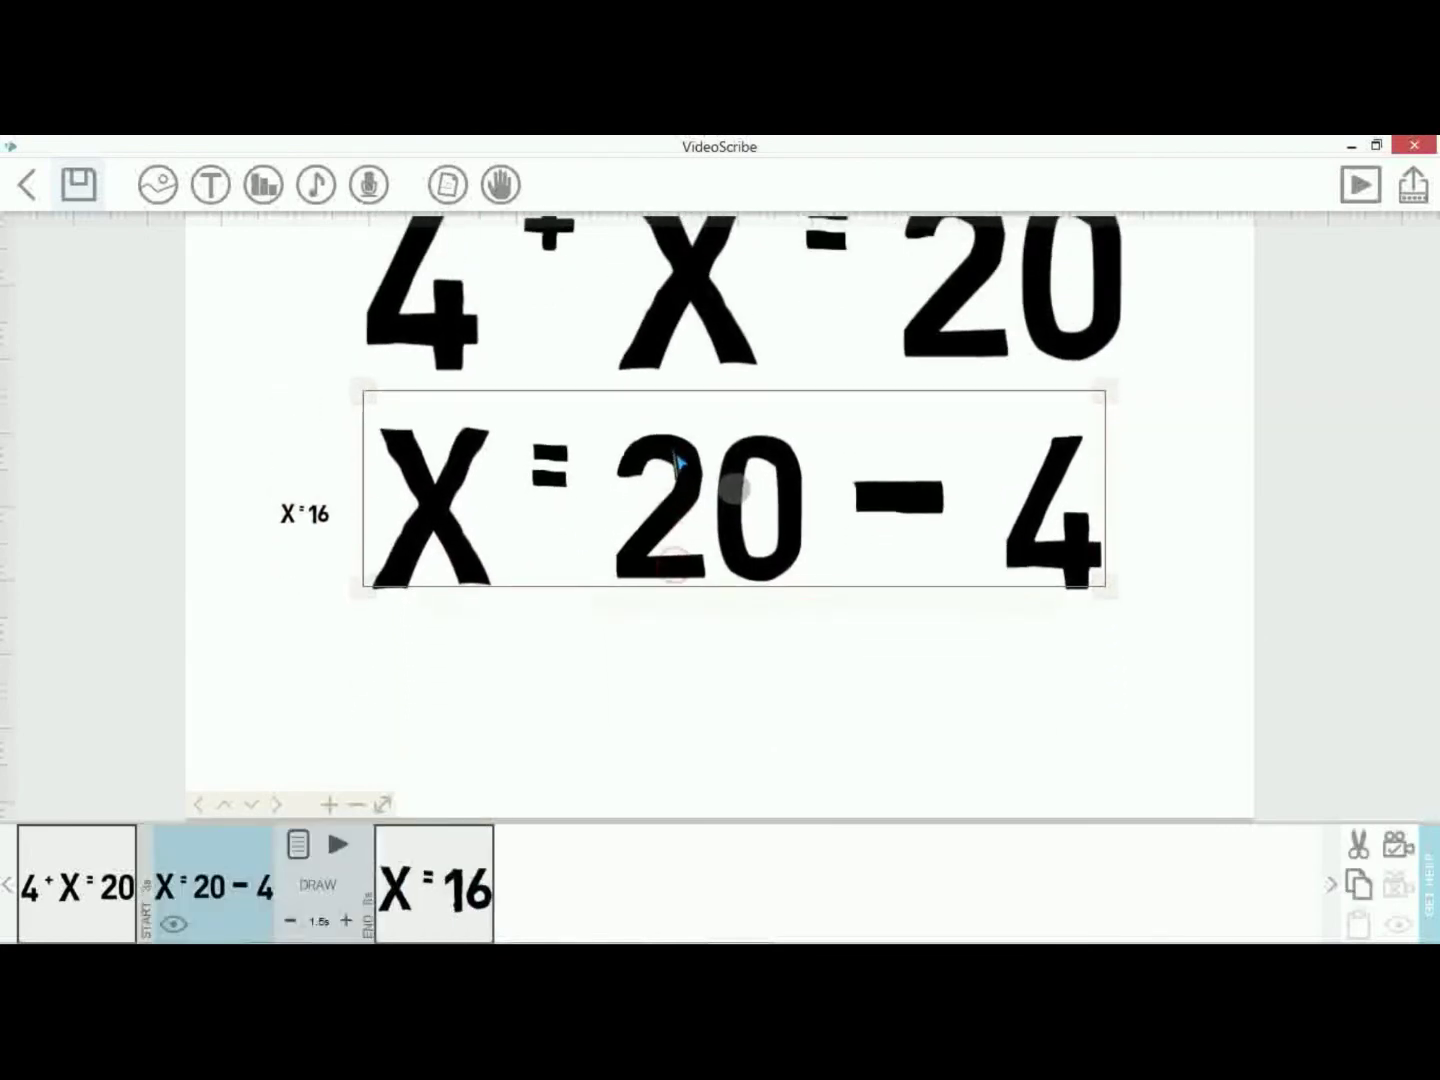
double_click(680, 466)
click(937, 767)
Enlarge X = 16 and centre it below X = 20 - 4, and preview the scribe.
click(322, 517)
drag(330, 522, 818, 692)
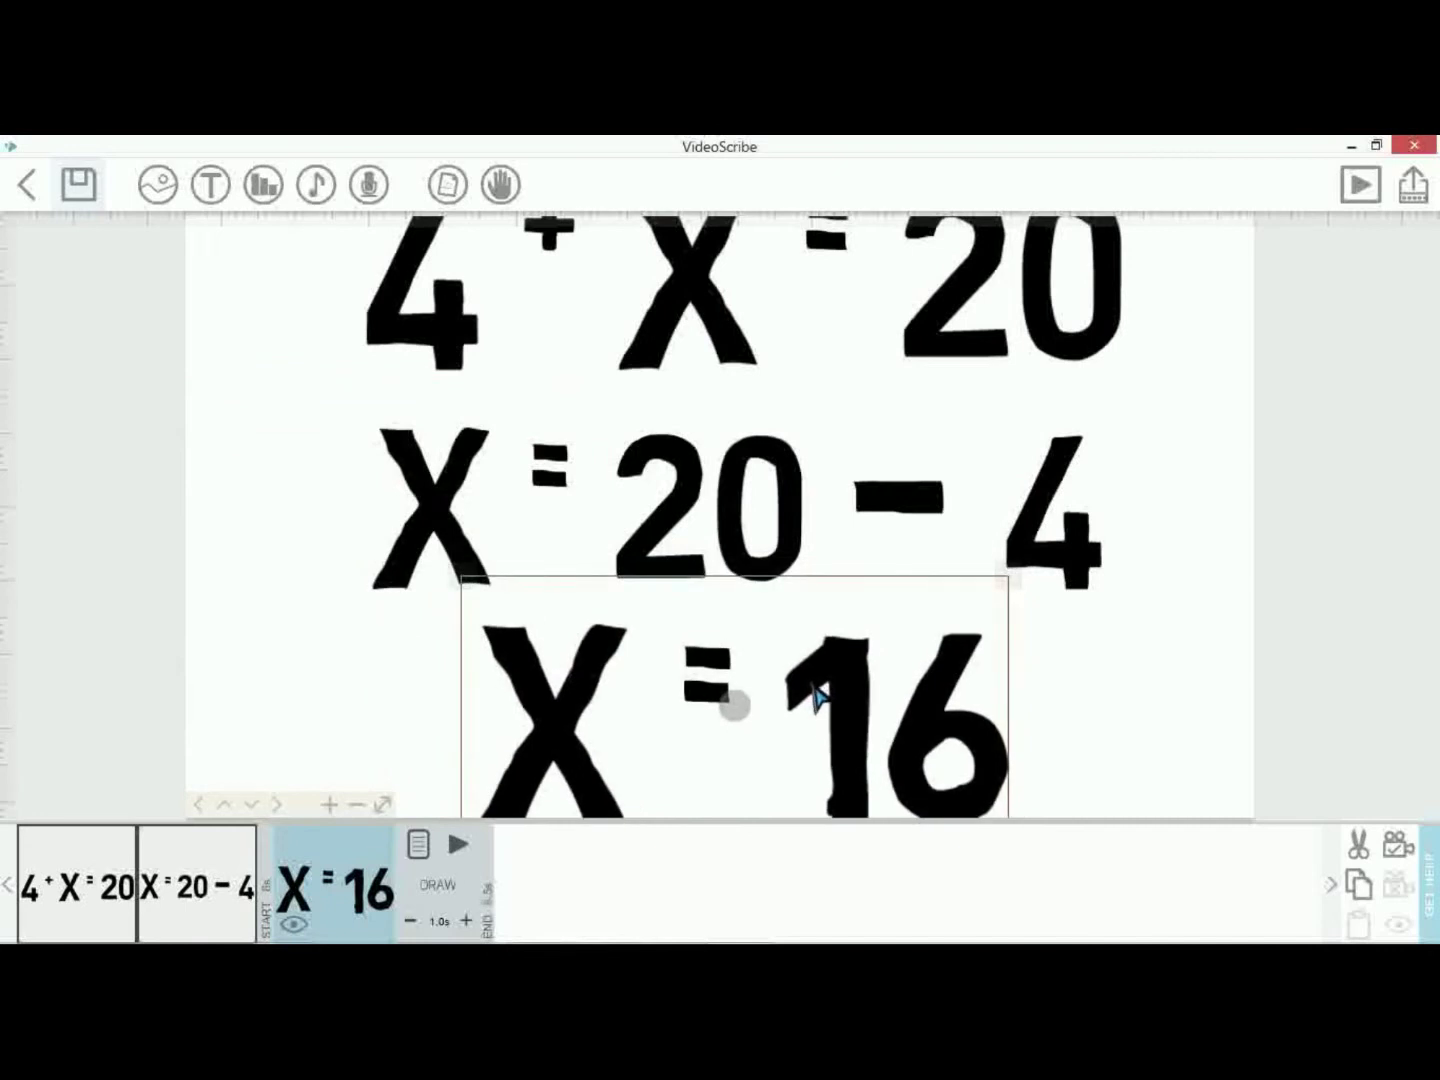
click(1360, 185)
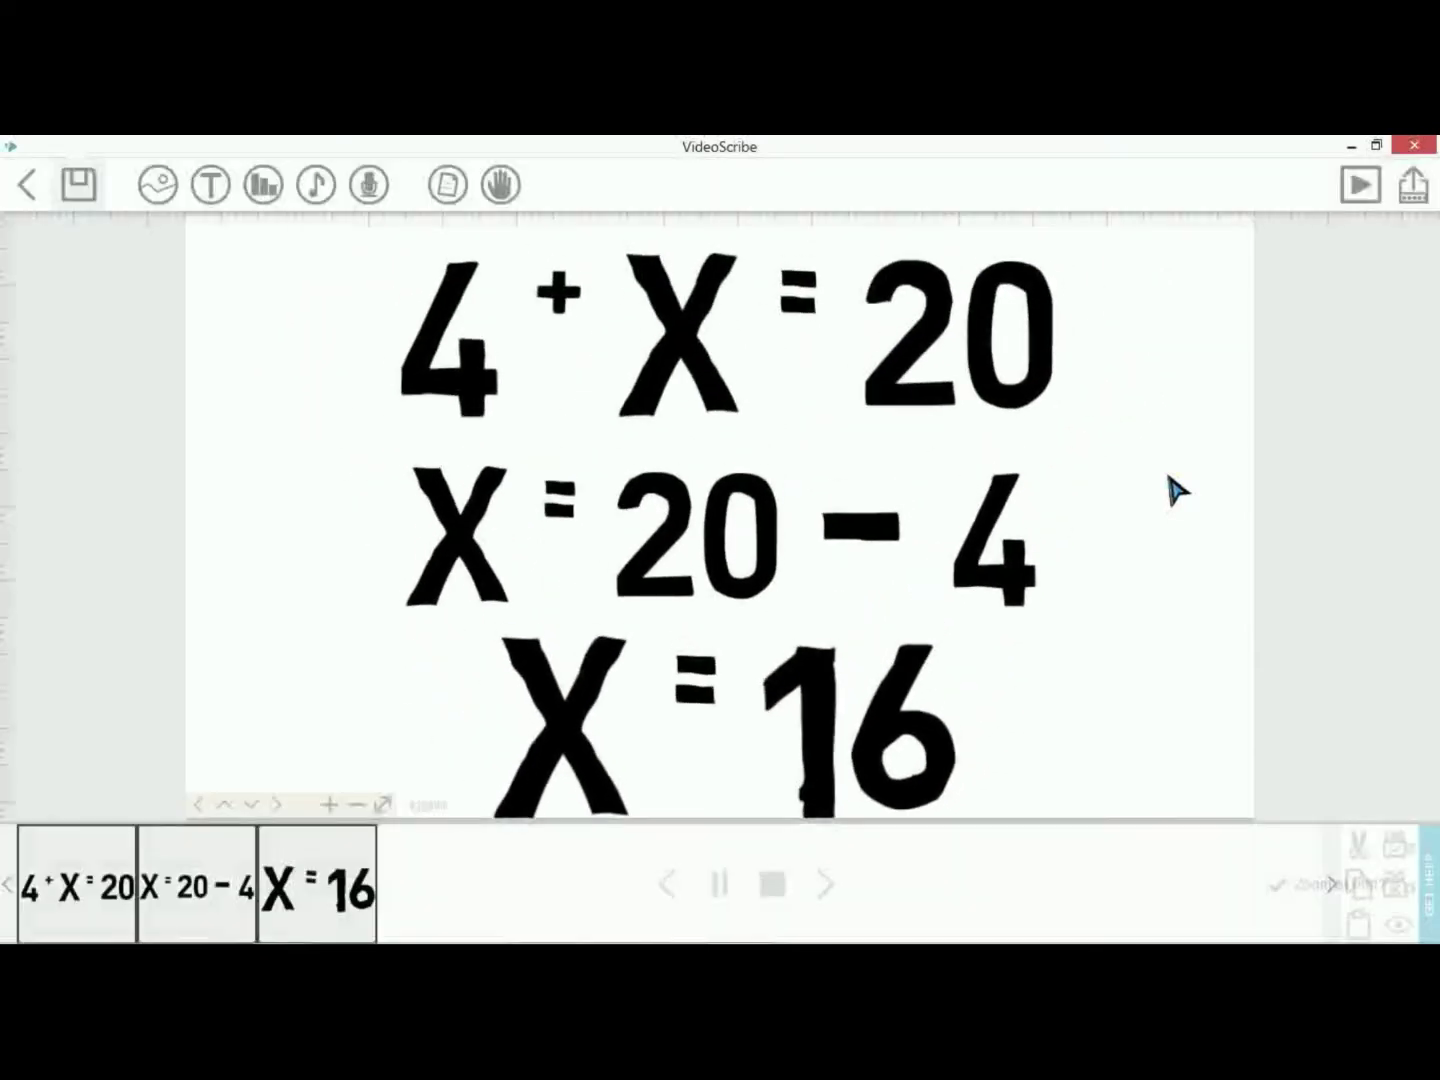
Switch the X = 20 - 4 text from Draw to Move In with the Smooth in option and preview the scribe.
double_click(725, 512)
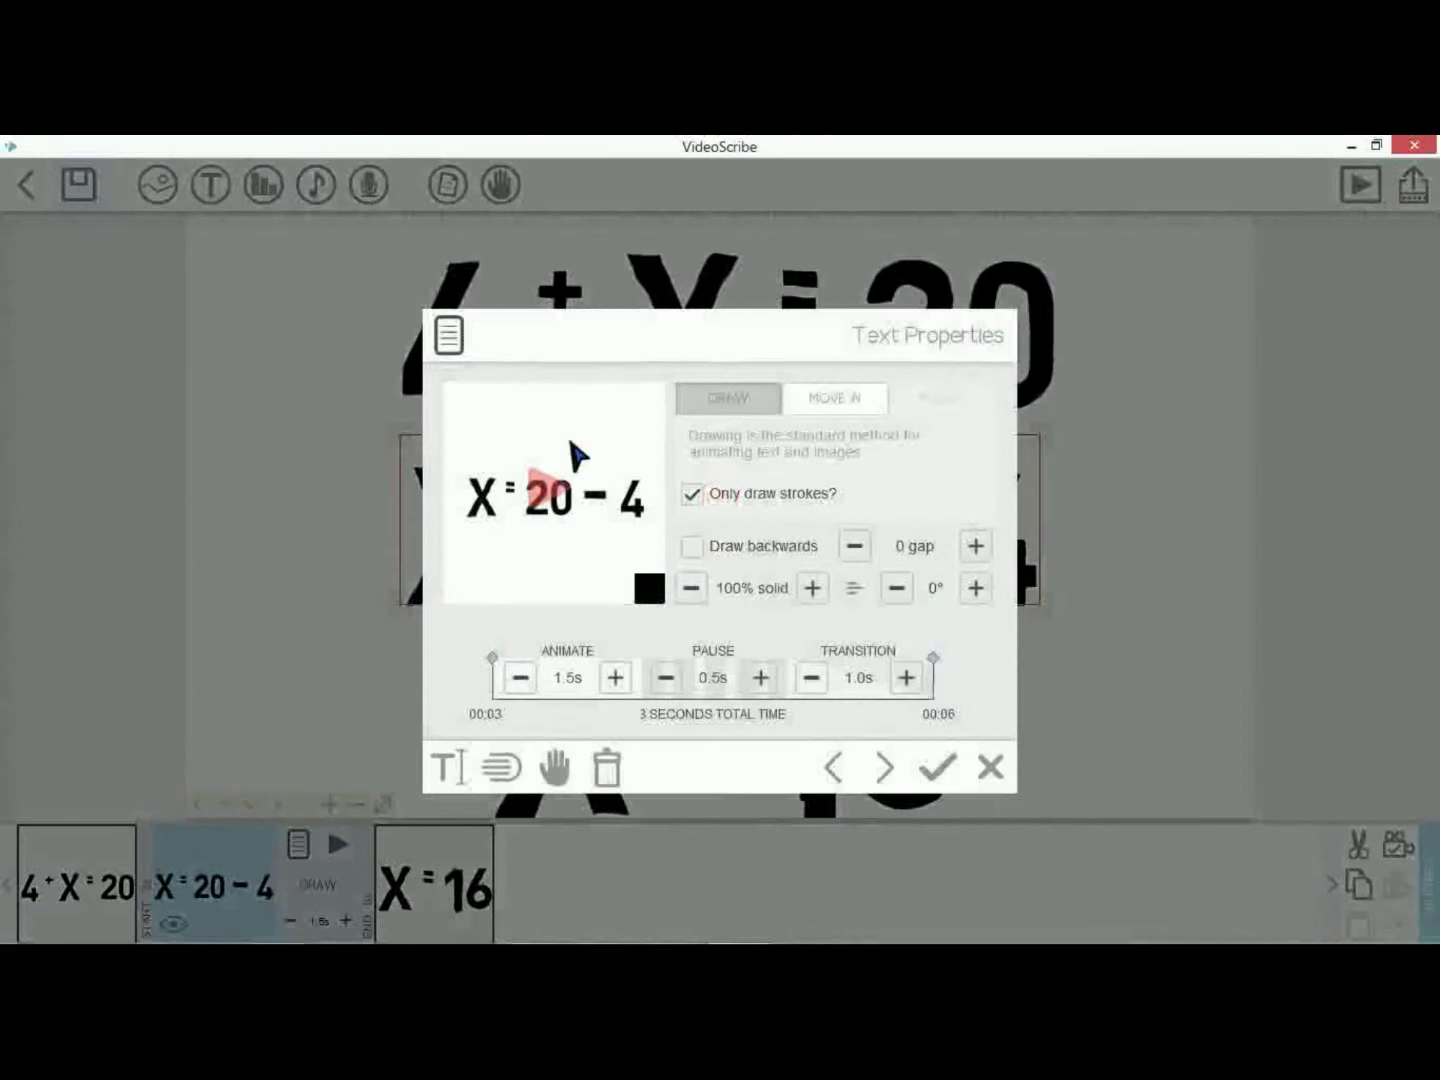
click(693, 493)
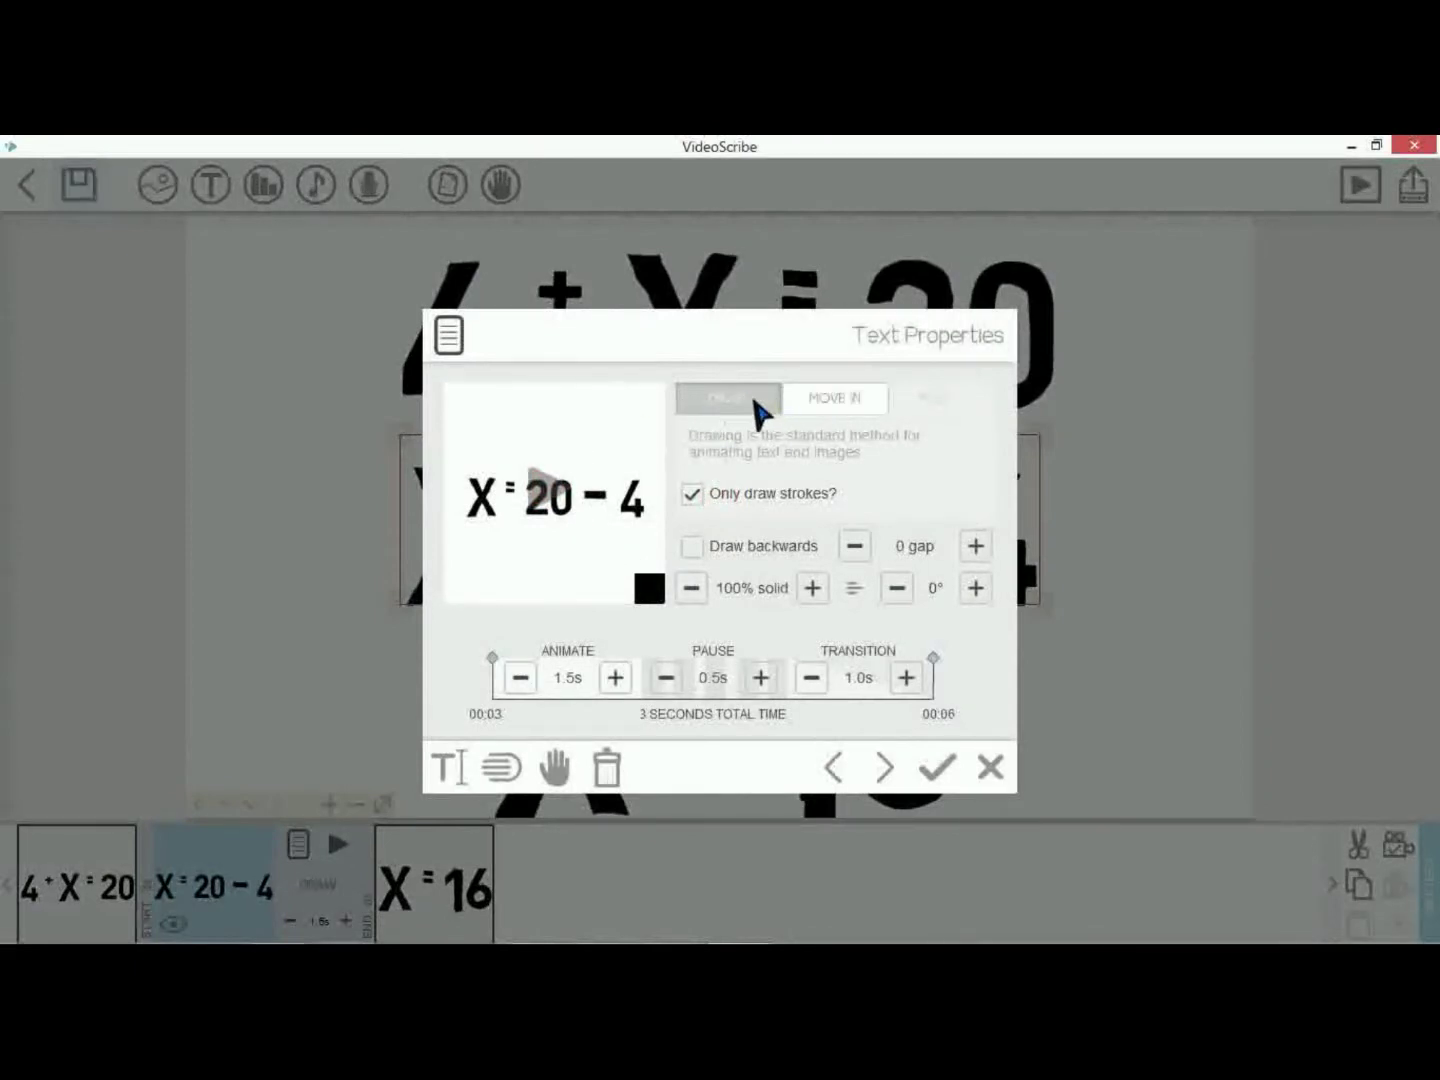
click(835, 401)
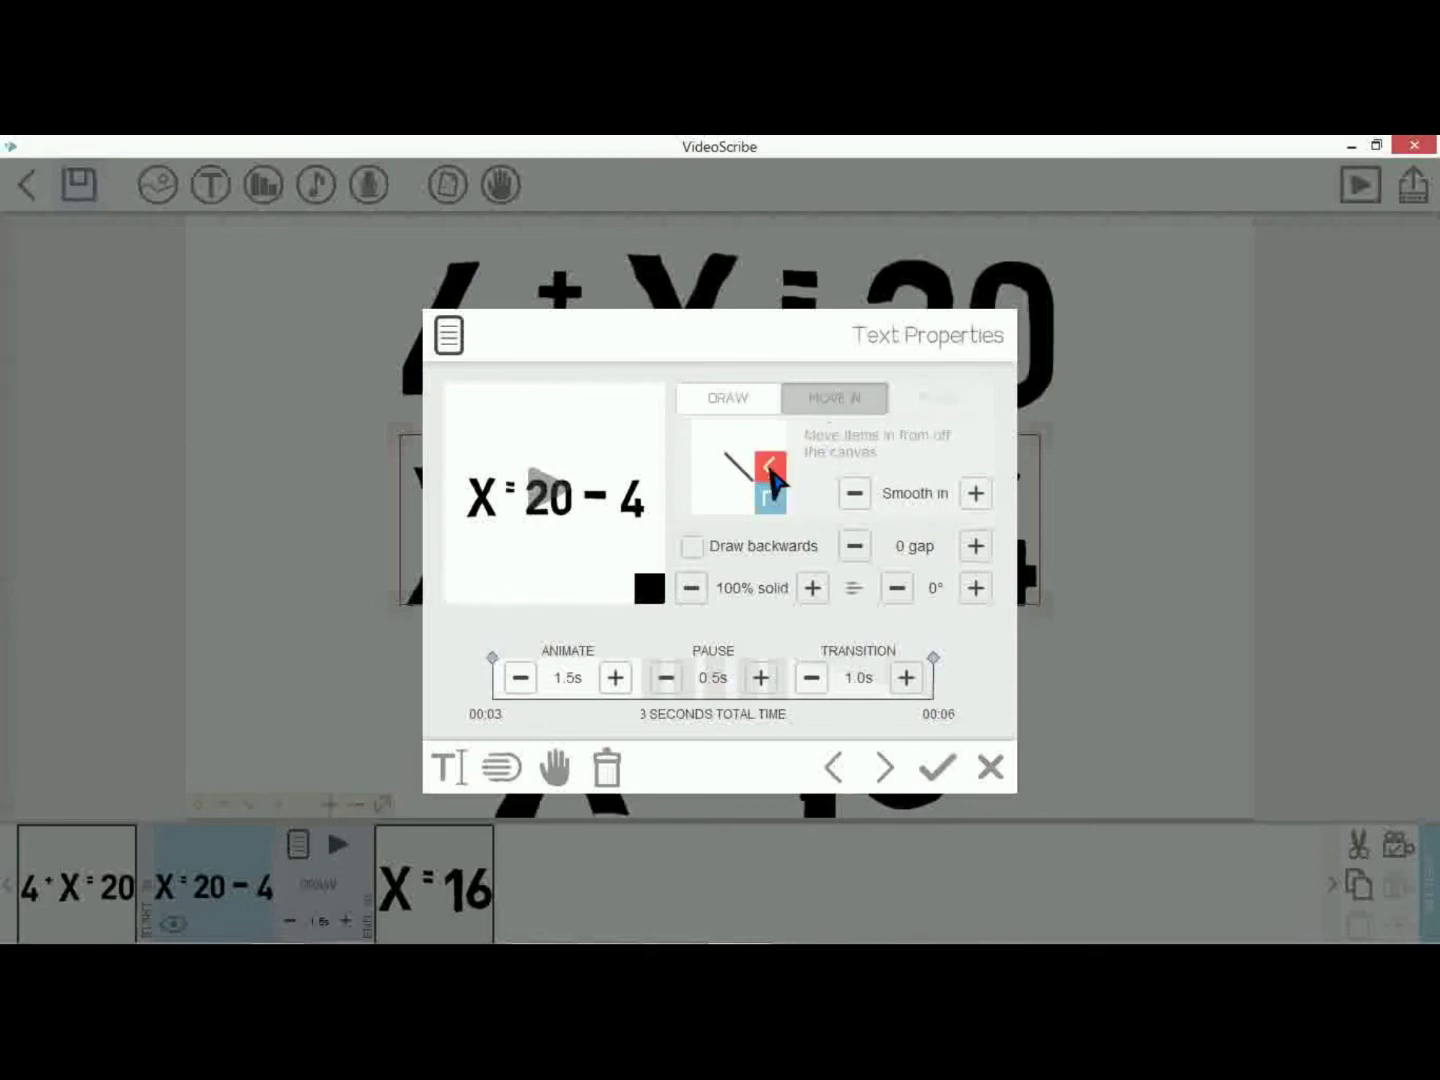
click(937, 767)
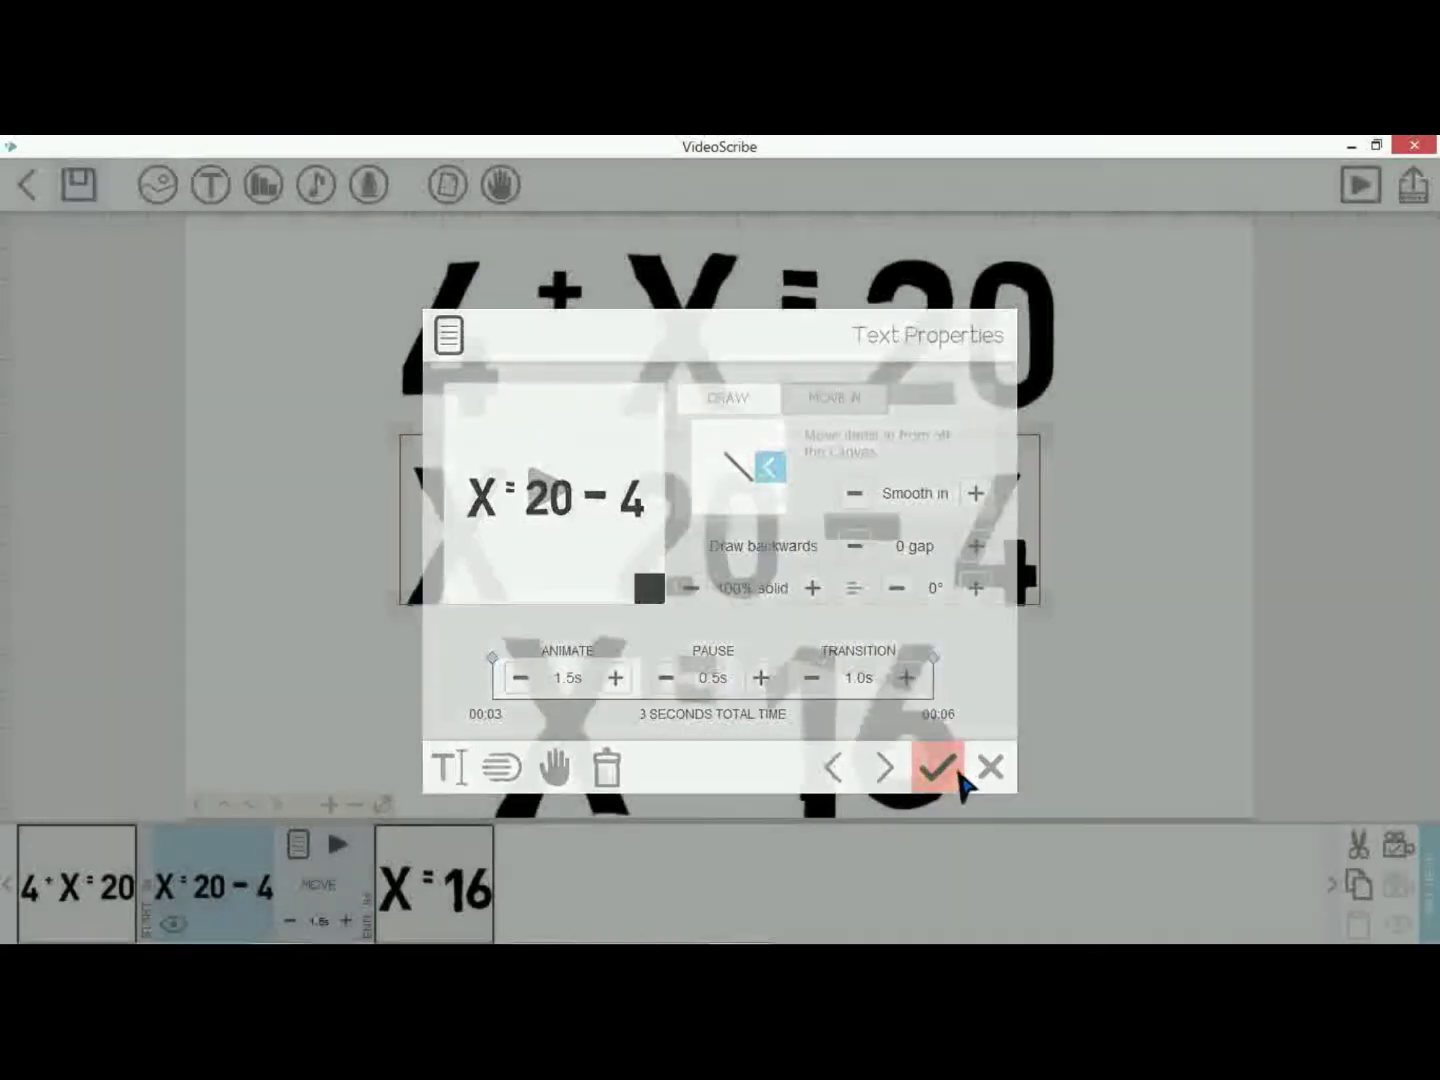
click(1361, 185)
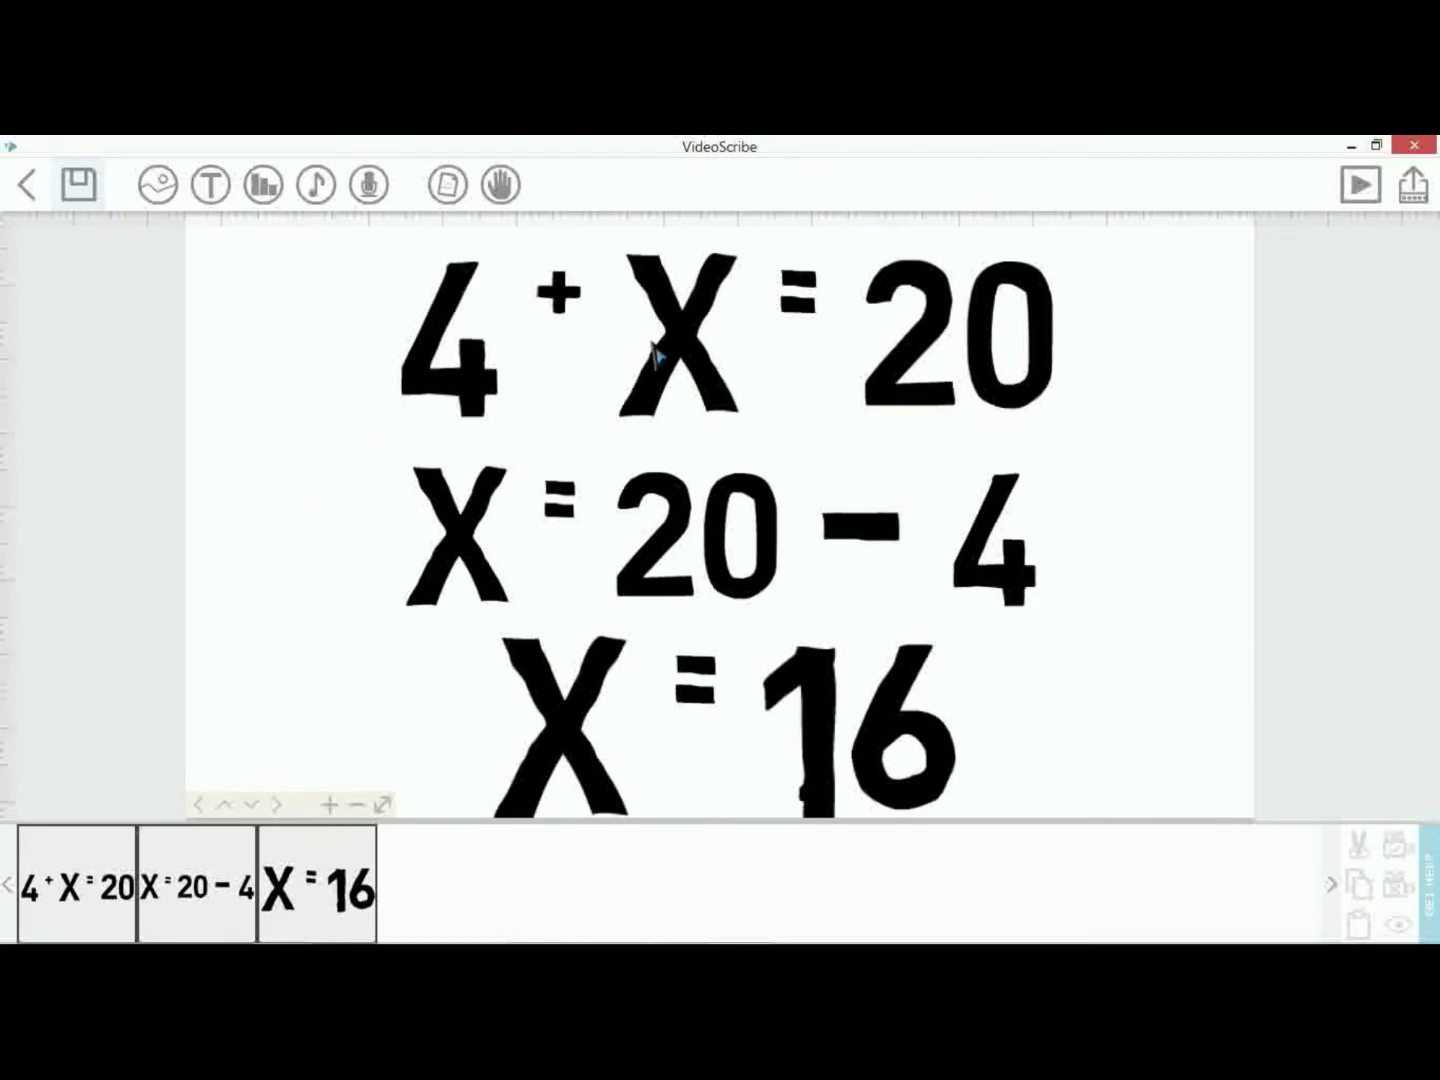
Browse the available fonts for the X = 20 - 4 text and close the list without choosing one.
double_click(995, 544)
click(446, 769)
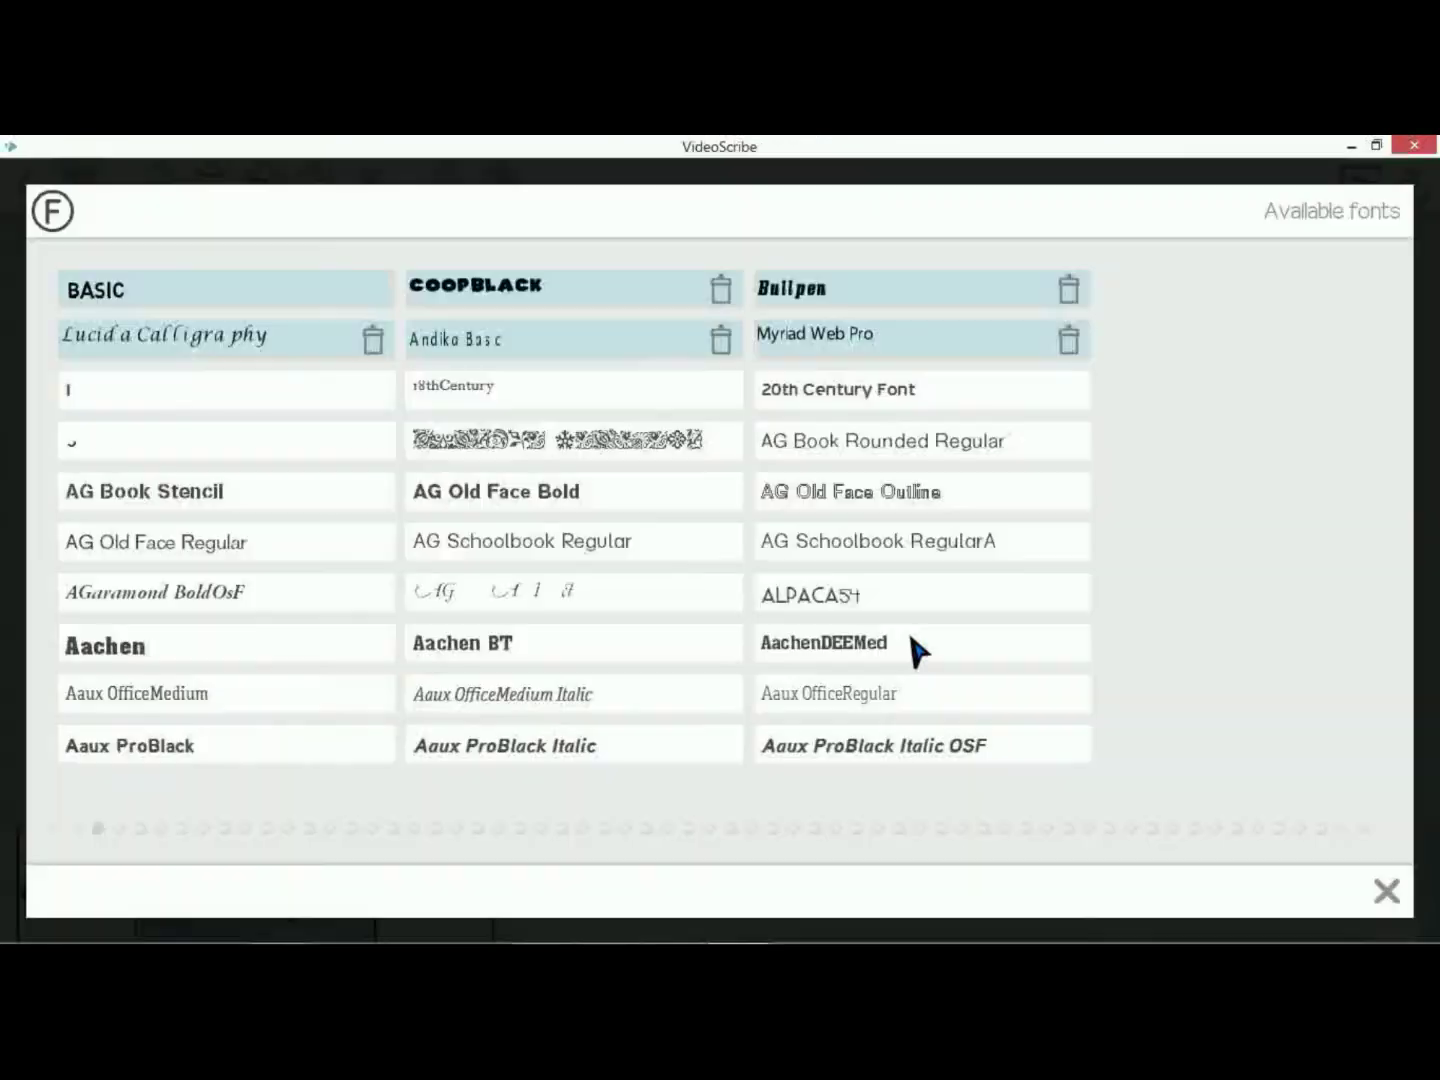
scroll(569, 589, down, 3)
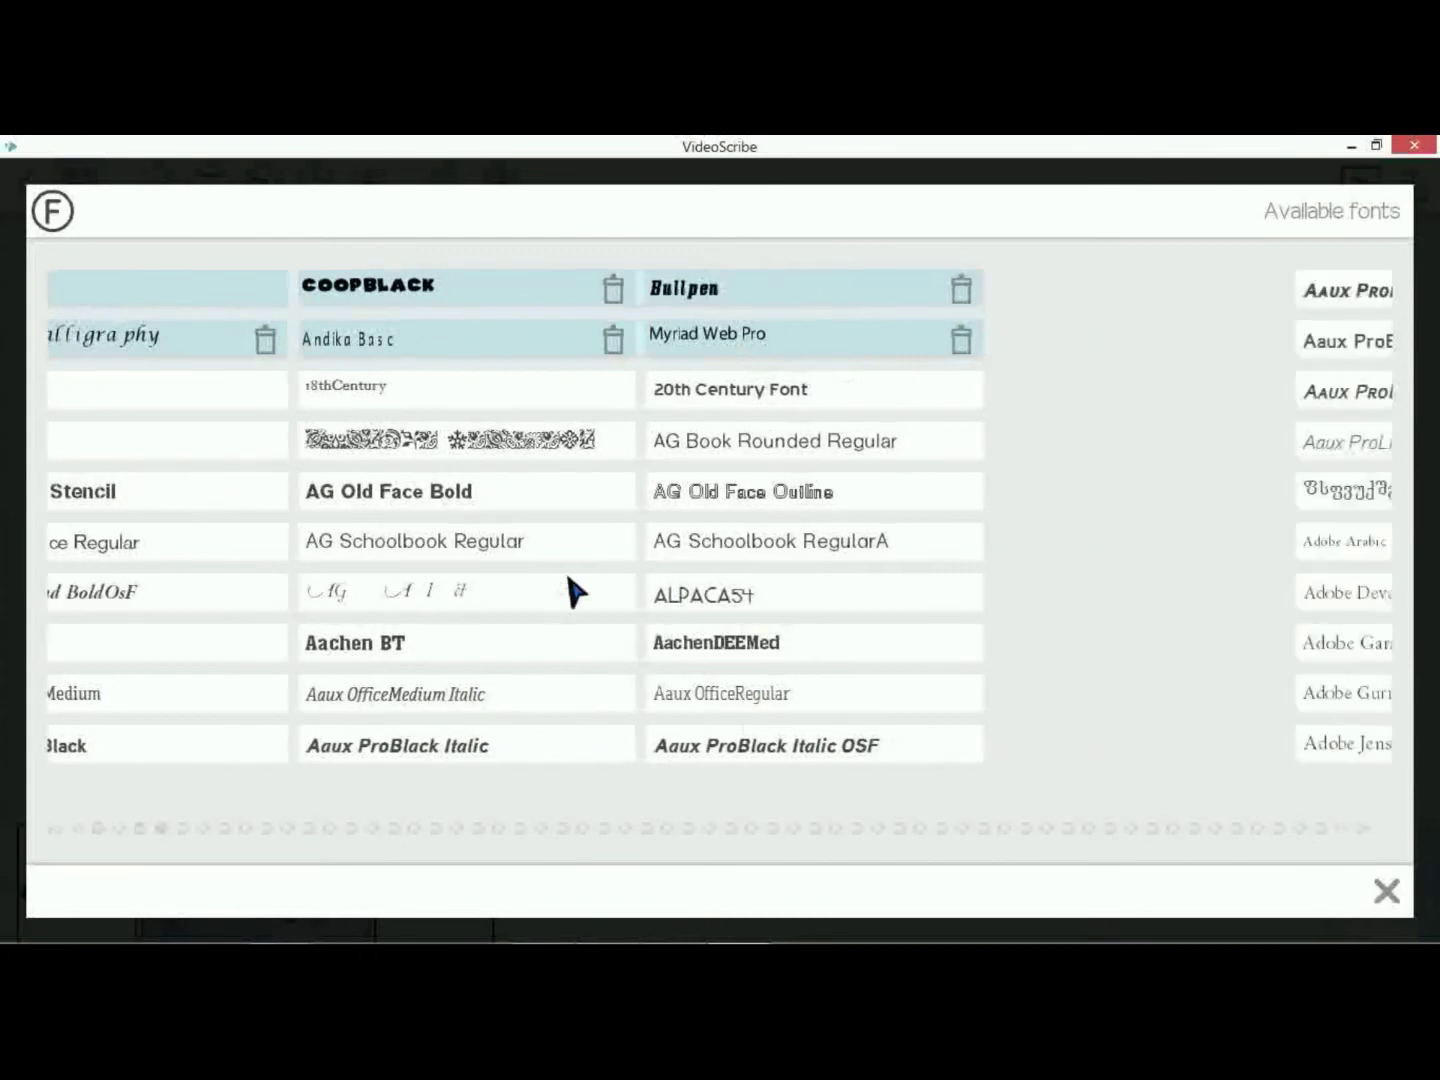
scroll(572, 588, down, 2)
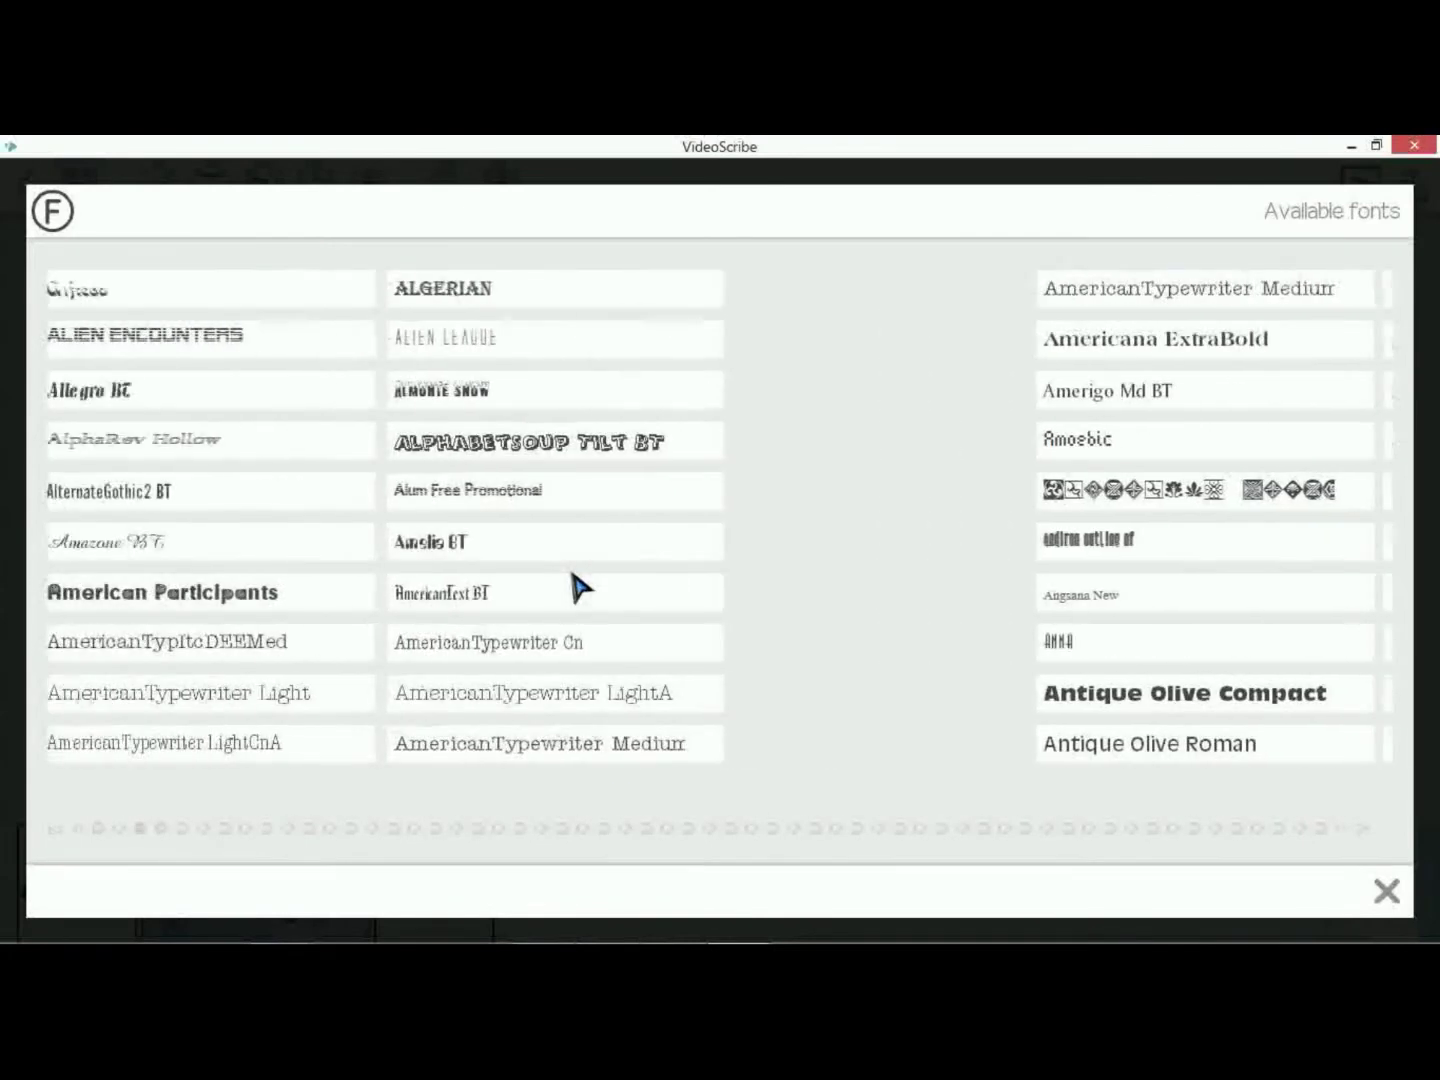
scroll(900, 740, up, 1)
click(1005, 829)
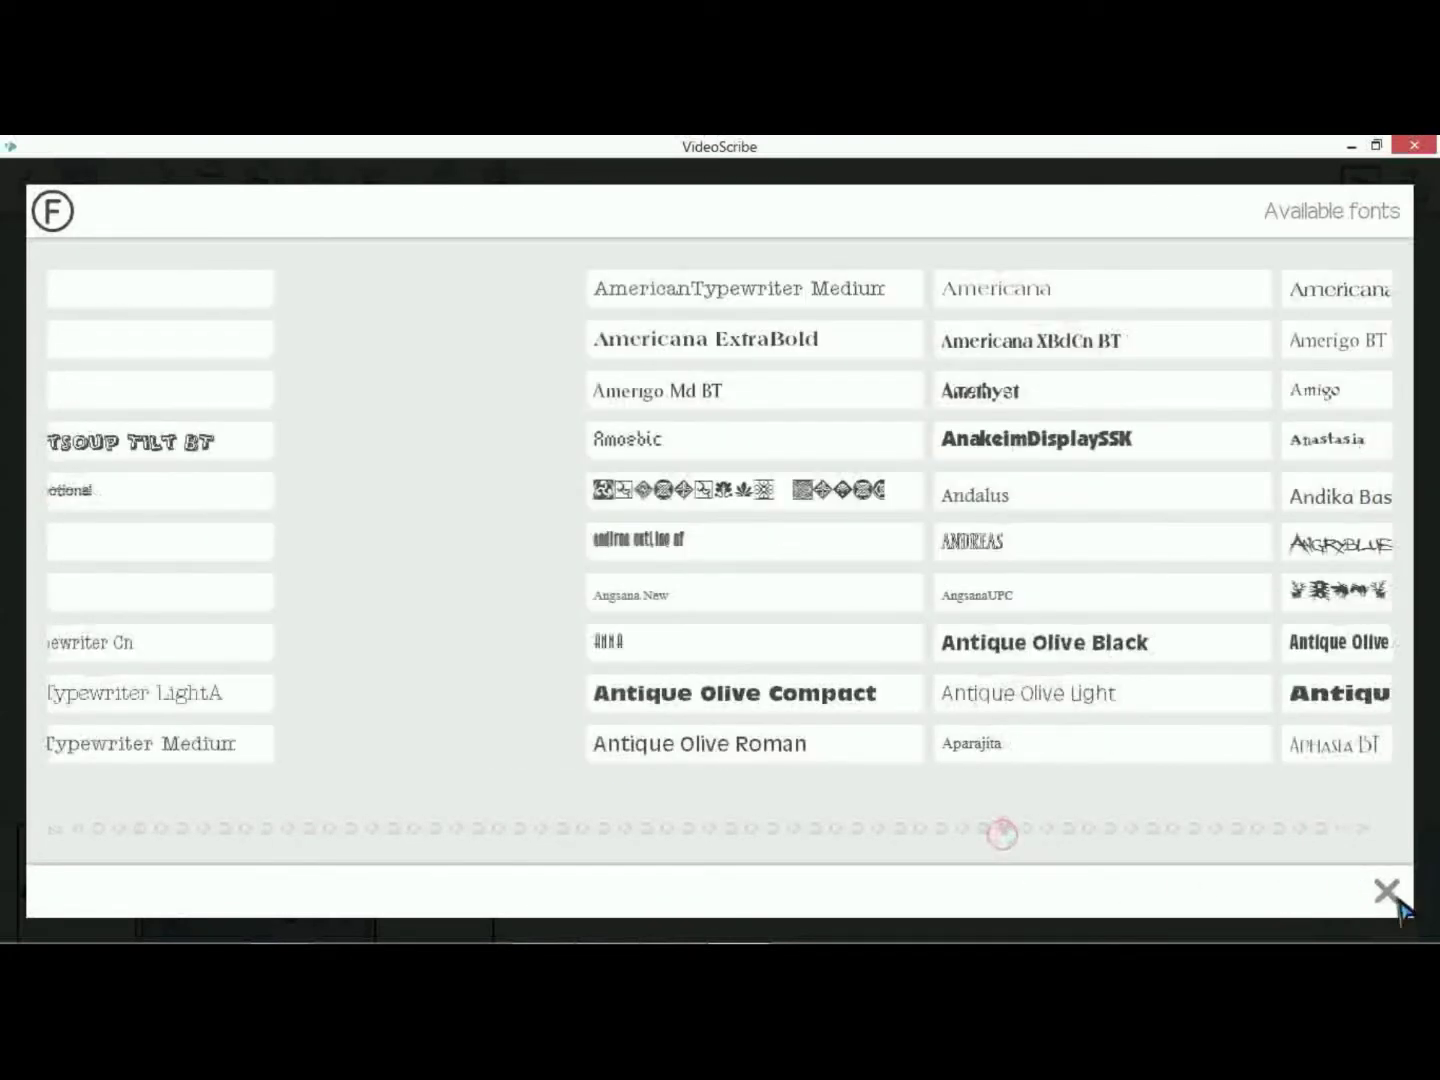
click(1387, 892)
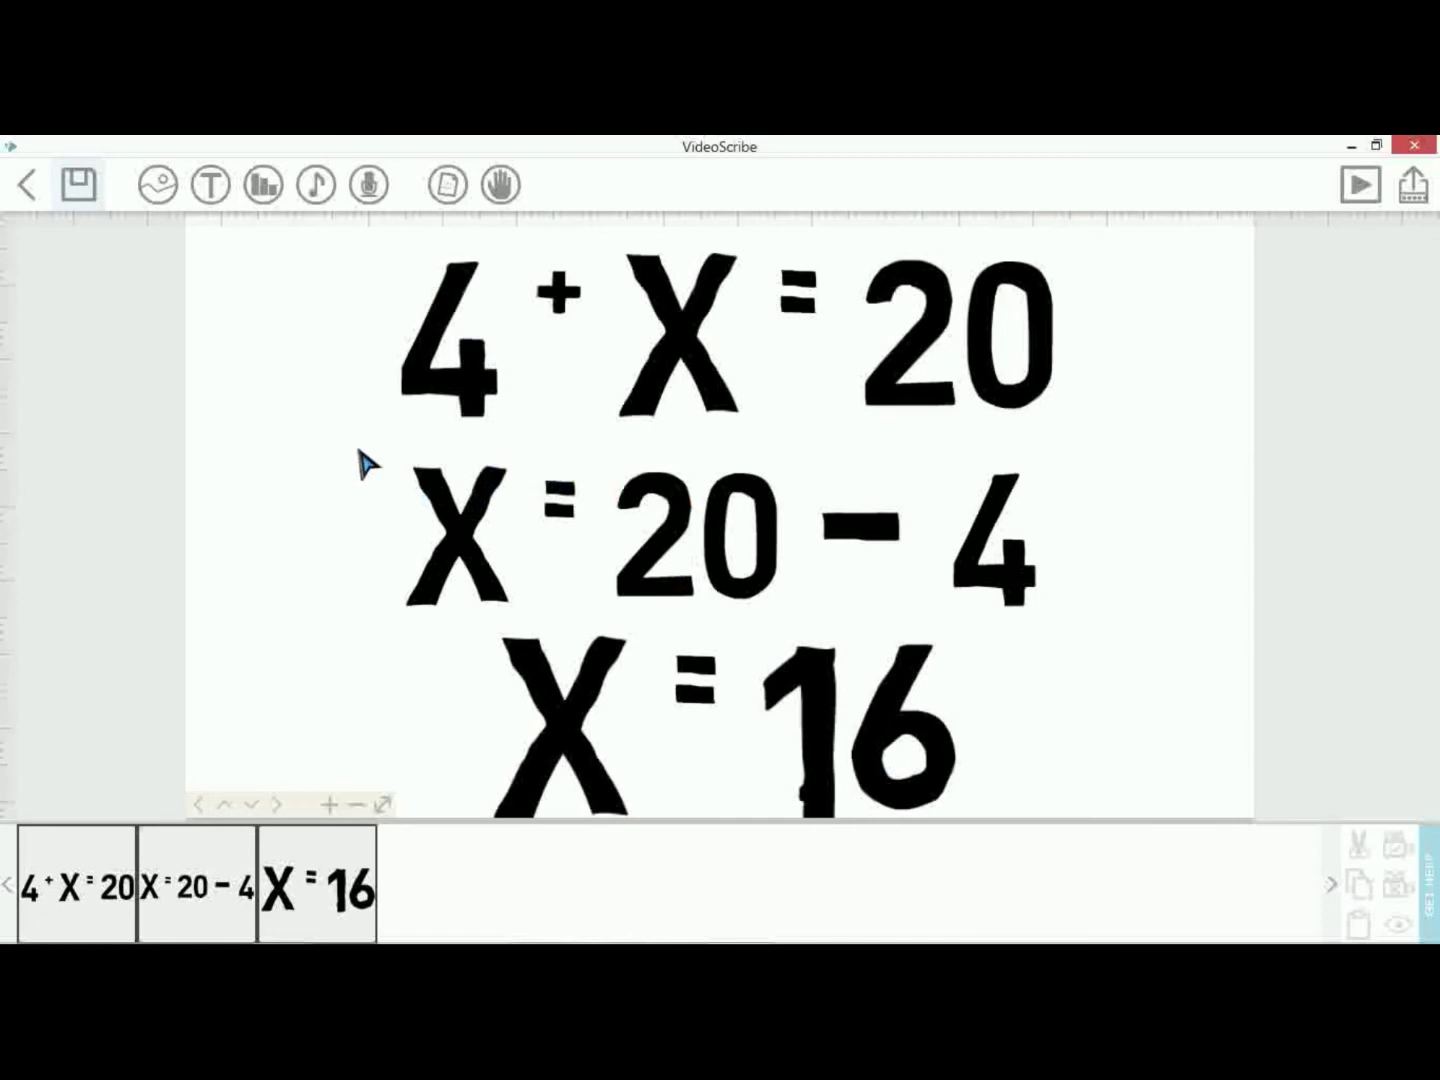
Import Untitled.png from the Desktop after X = 20 - 4, using the arrow line-drawing conversion with the grey background.
click(996, 543)
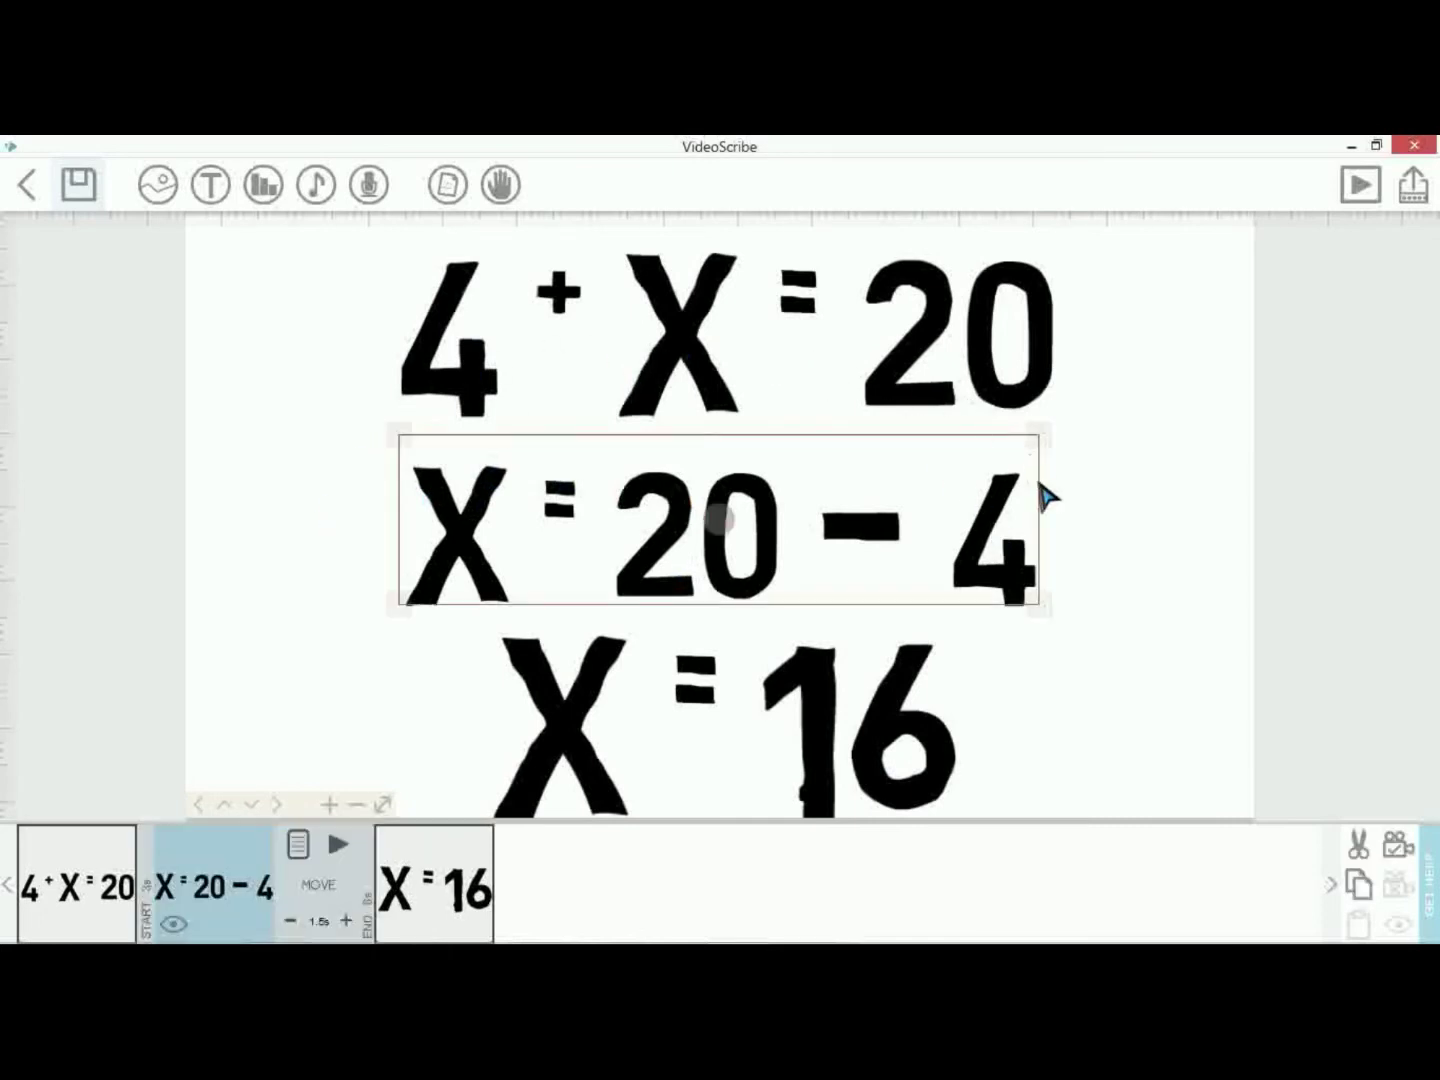
click(158, 186)
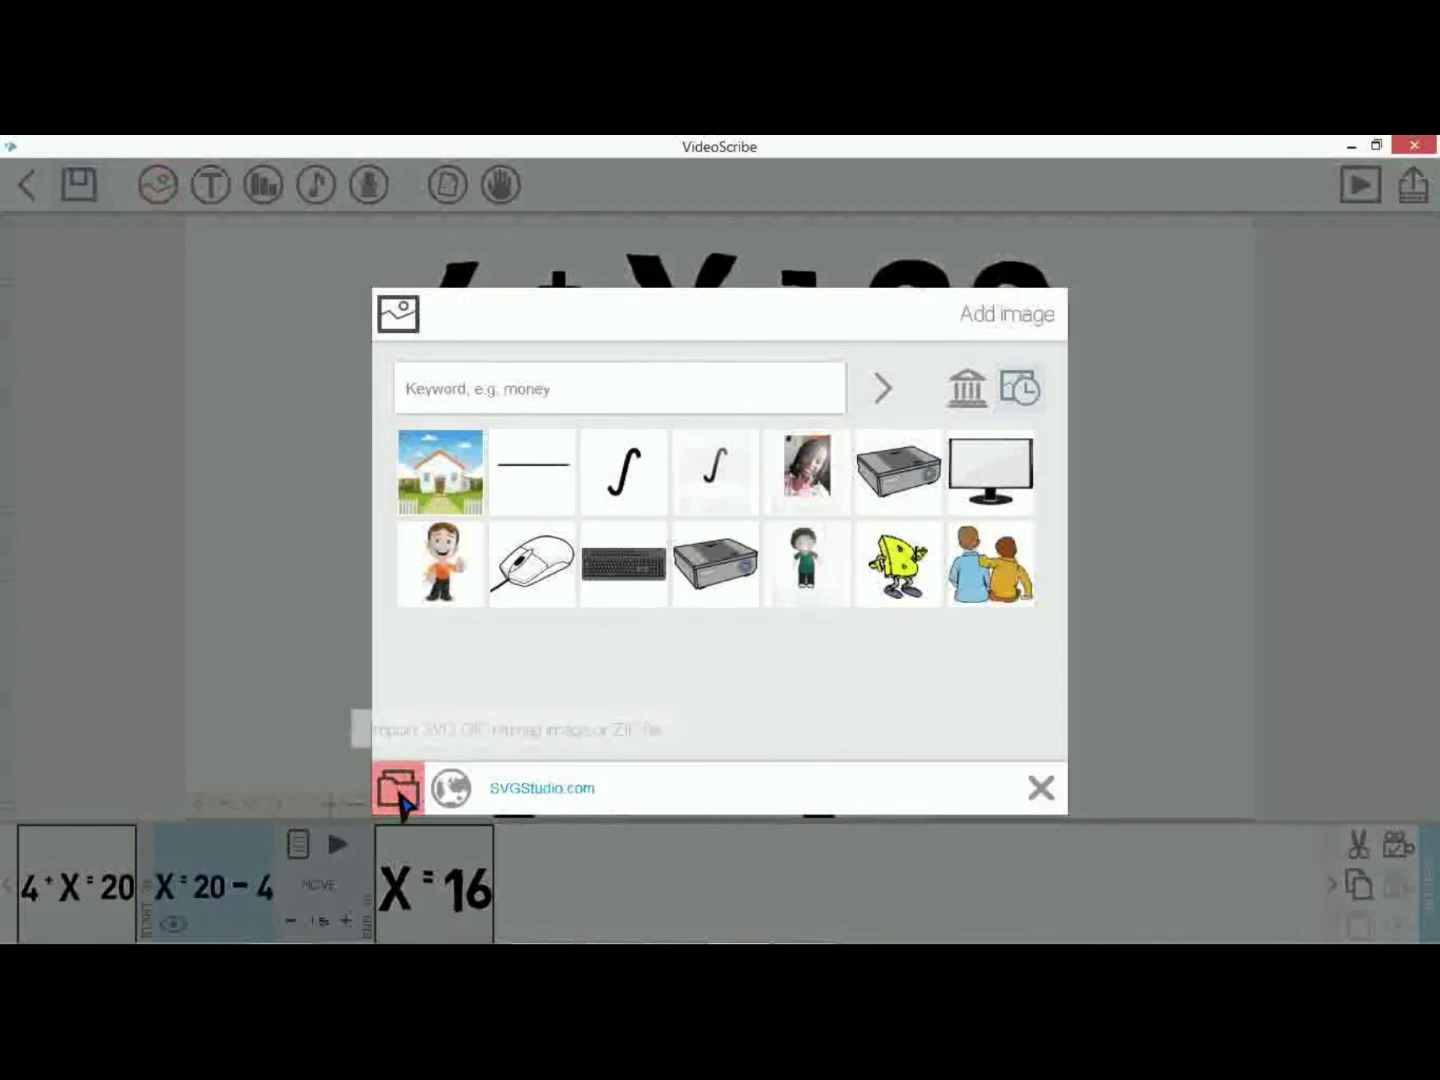
click(393, 796)
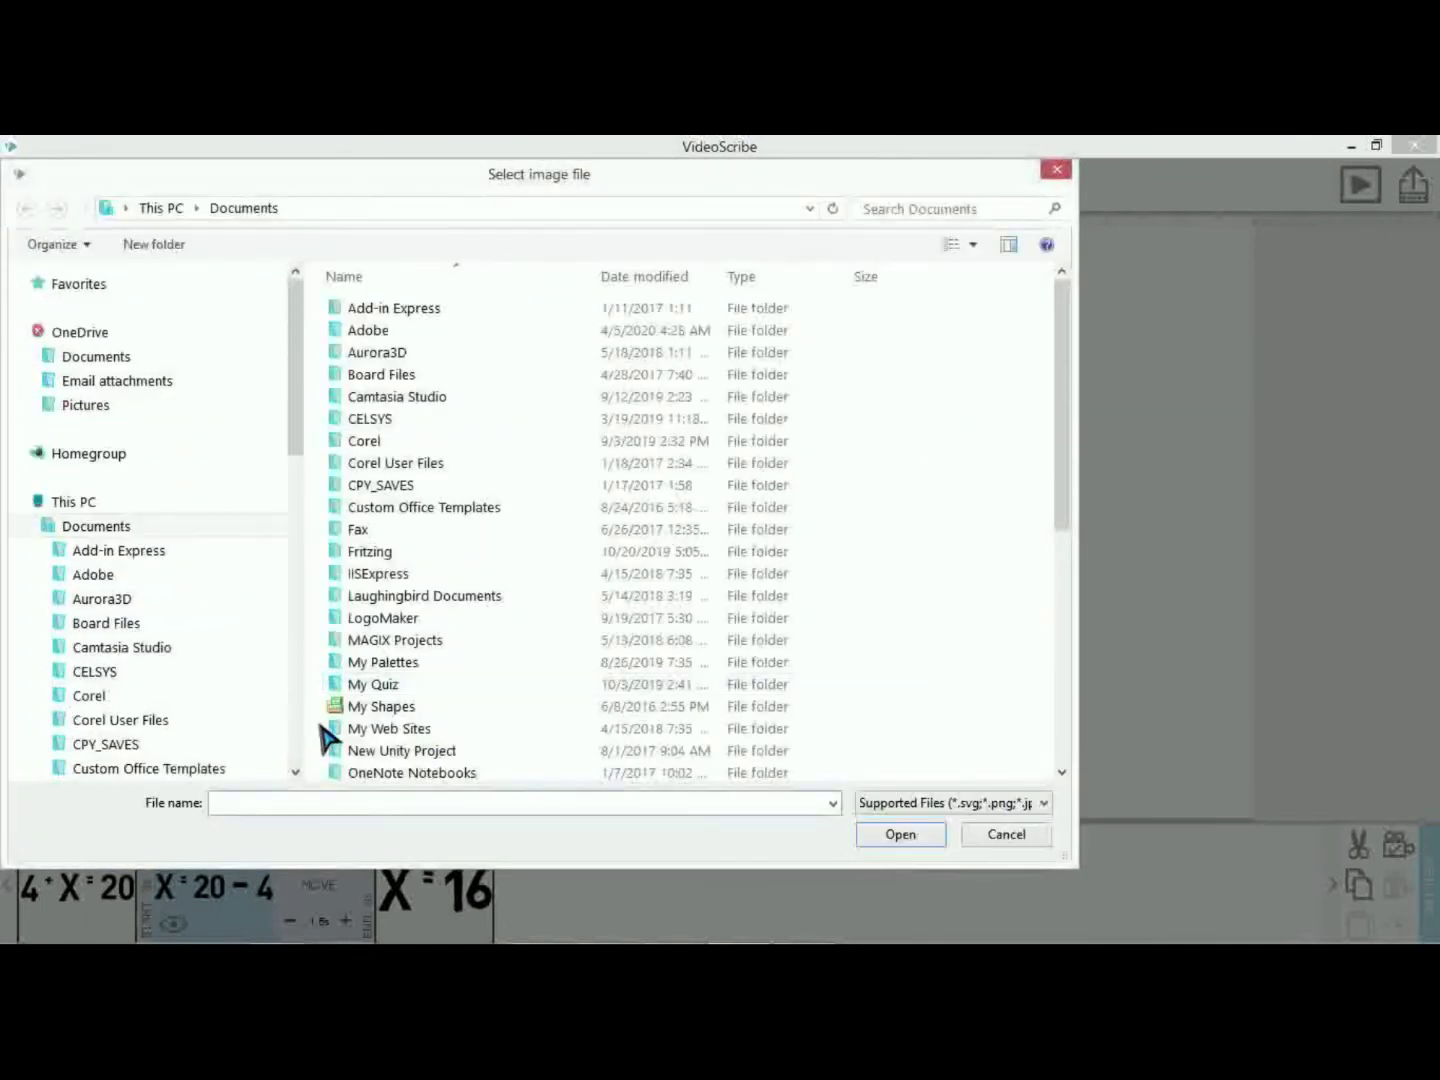
click(93, 526)
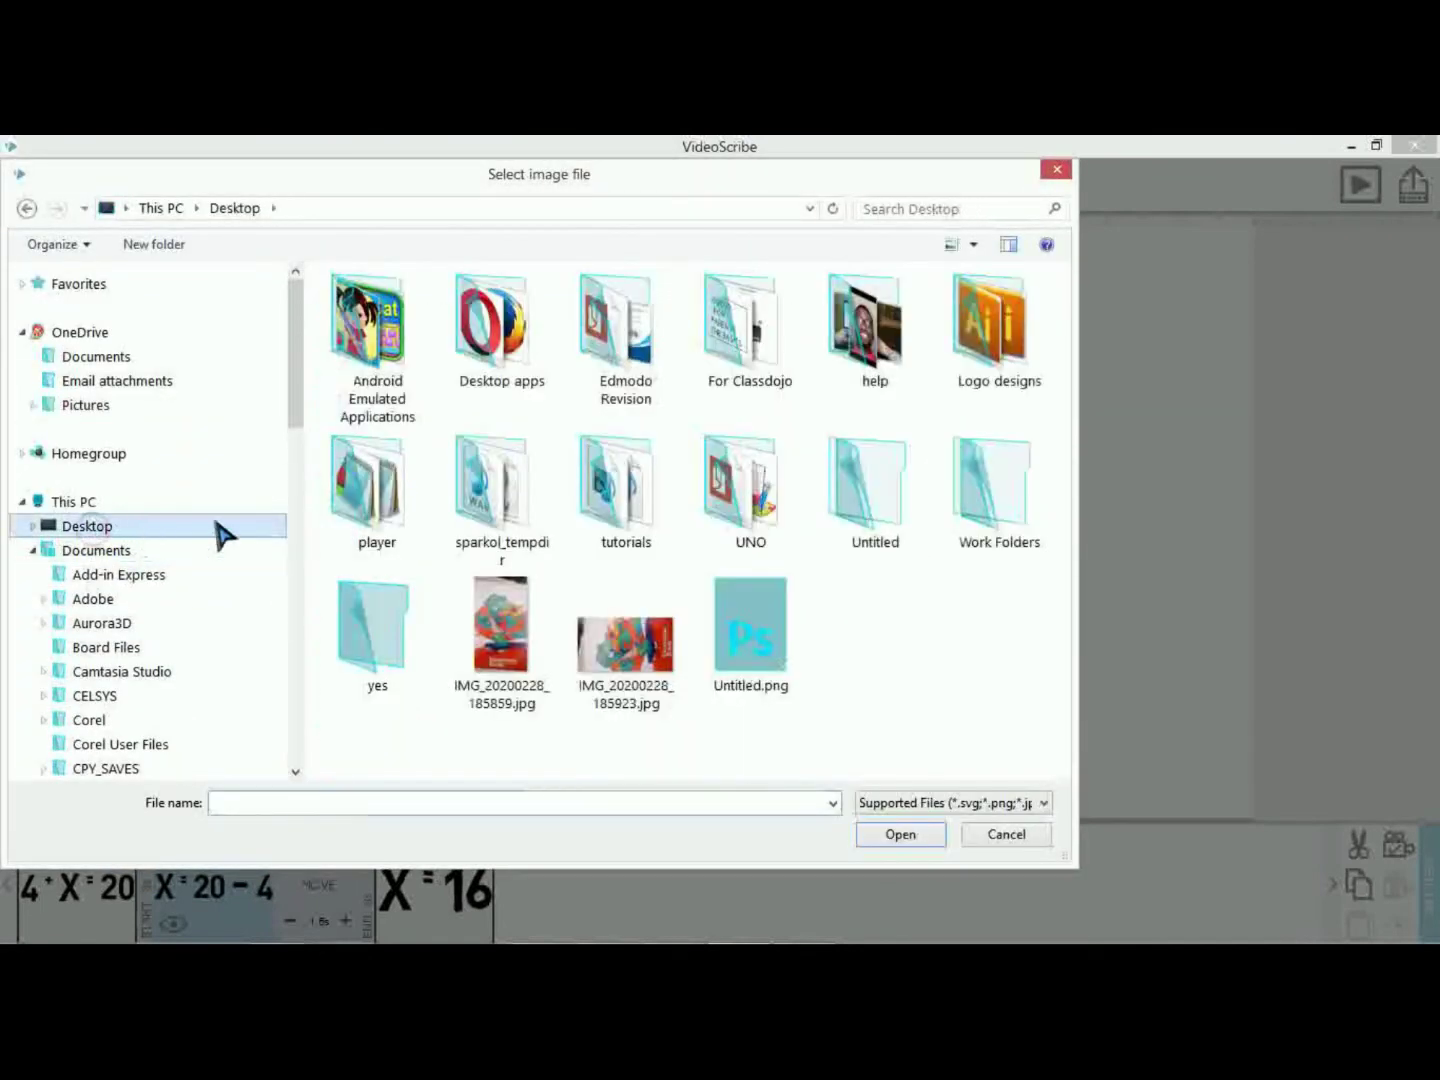
click(772, 652)
click(924, 841)
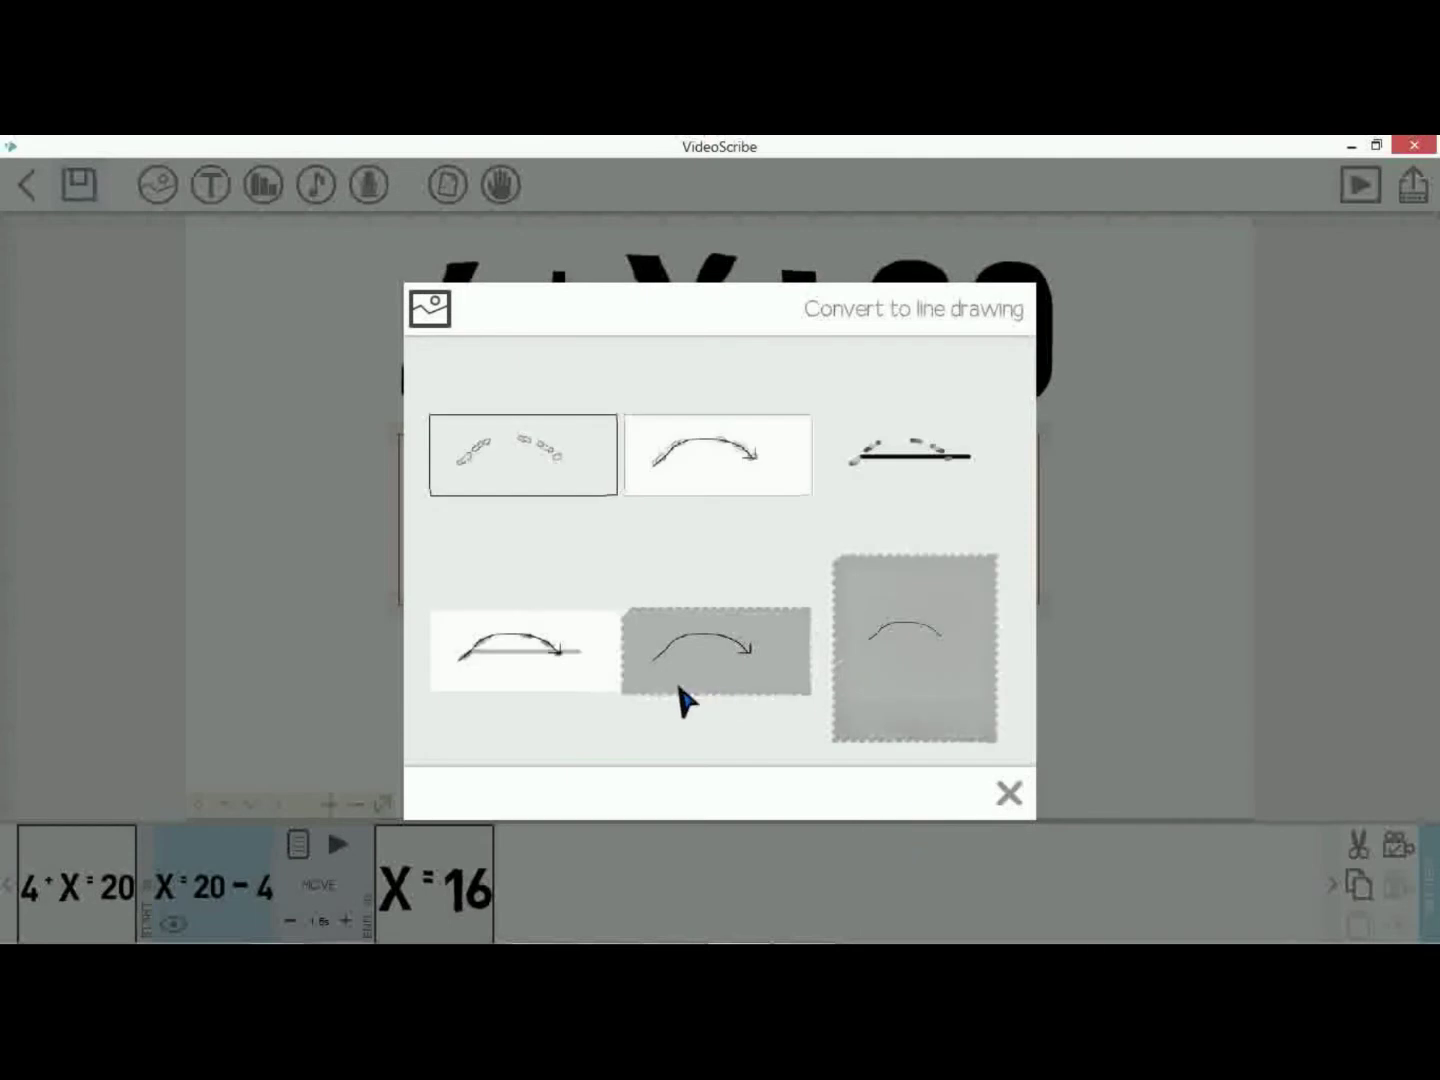
click(740, 668)
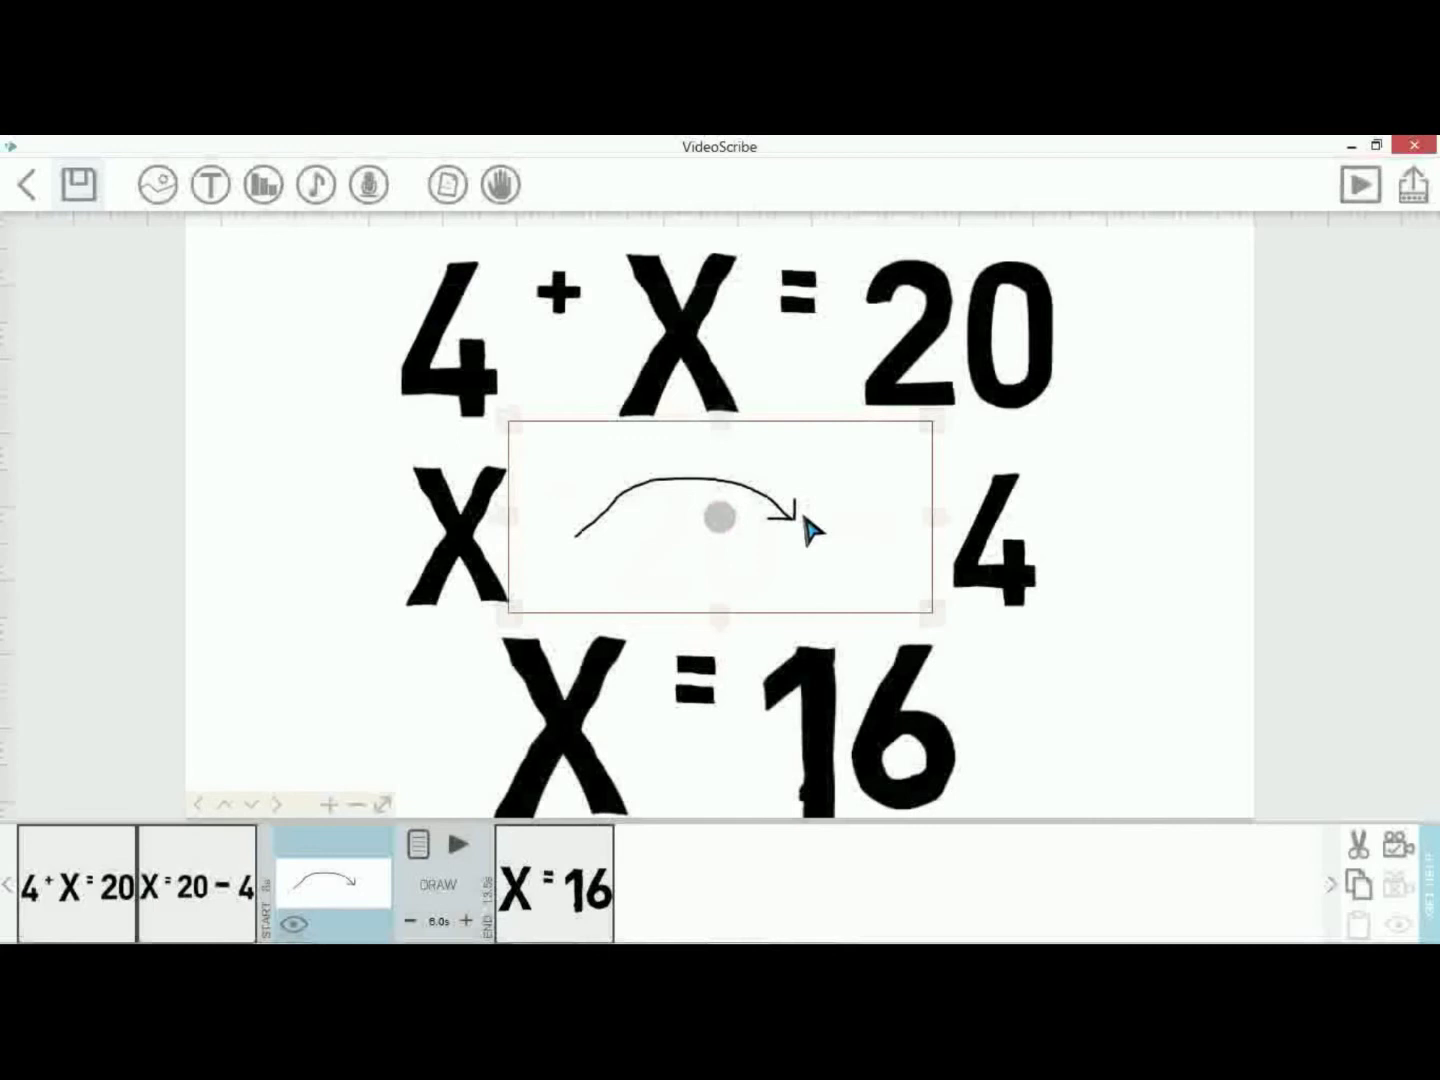
Enlarge the curved arrow image in width and height and position it over the X = 20 - 4 line.
drag(932, 519, 1098, 517)
drag(725, 616, 724, 703)
drag(822, 520, 884, 499)
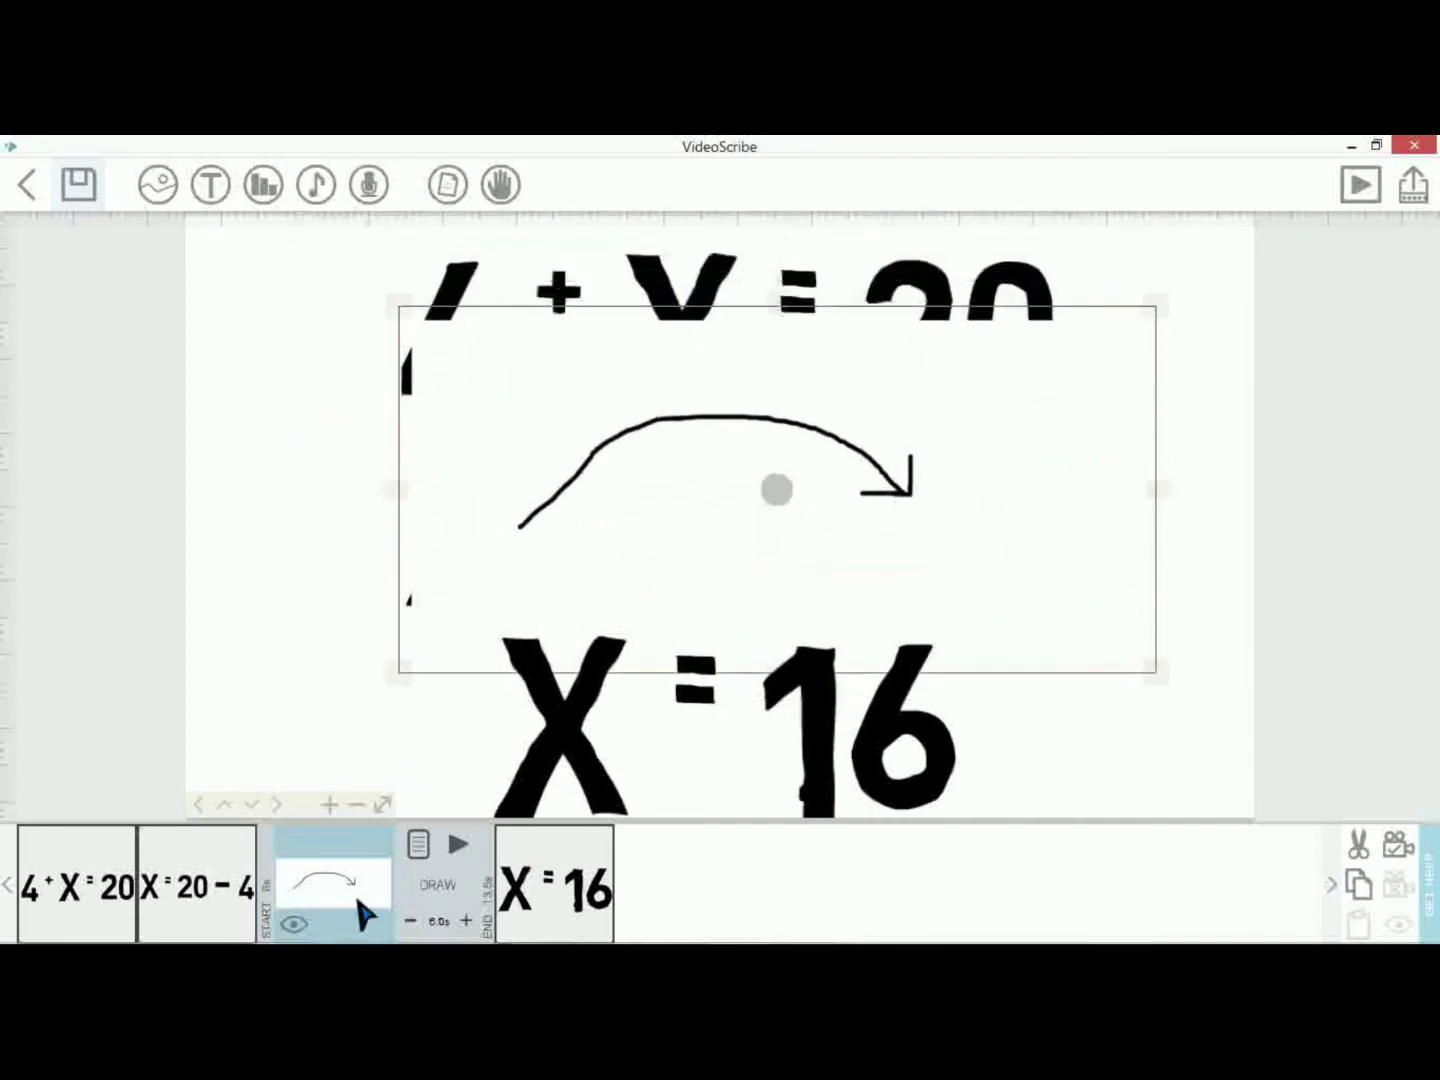
Reorder the timeline so the arrow image comes between 4 + X = 20 and X = 20 - 4.
click(177, 896)
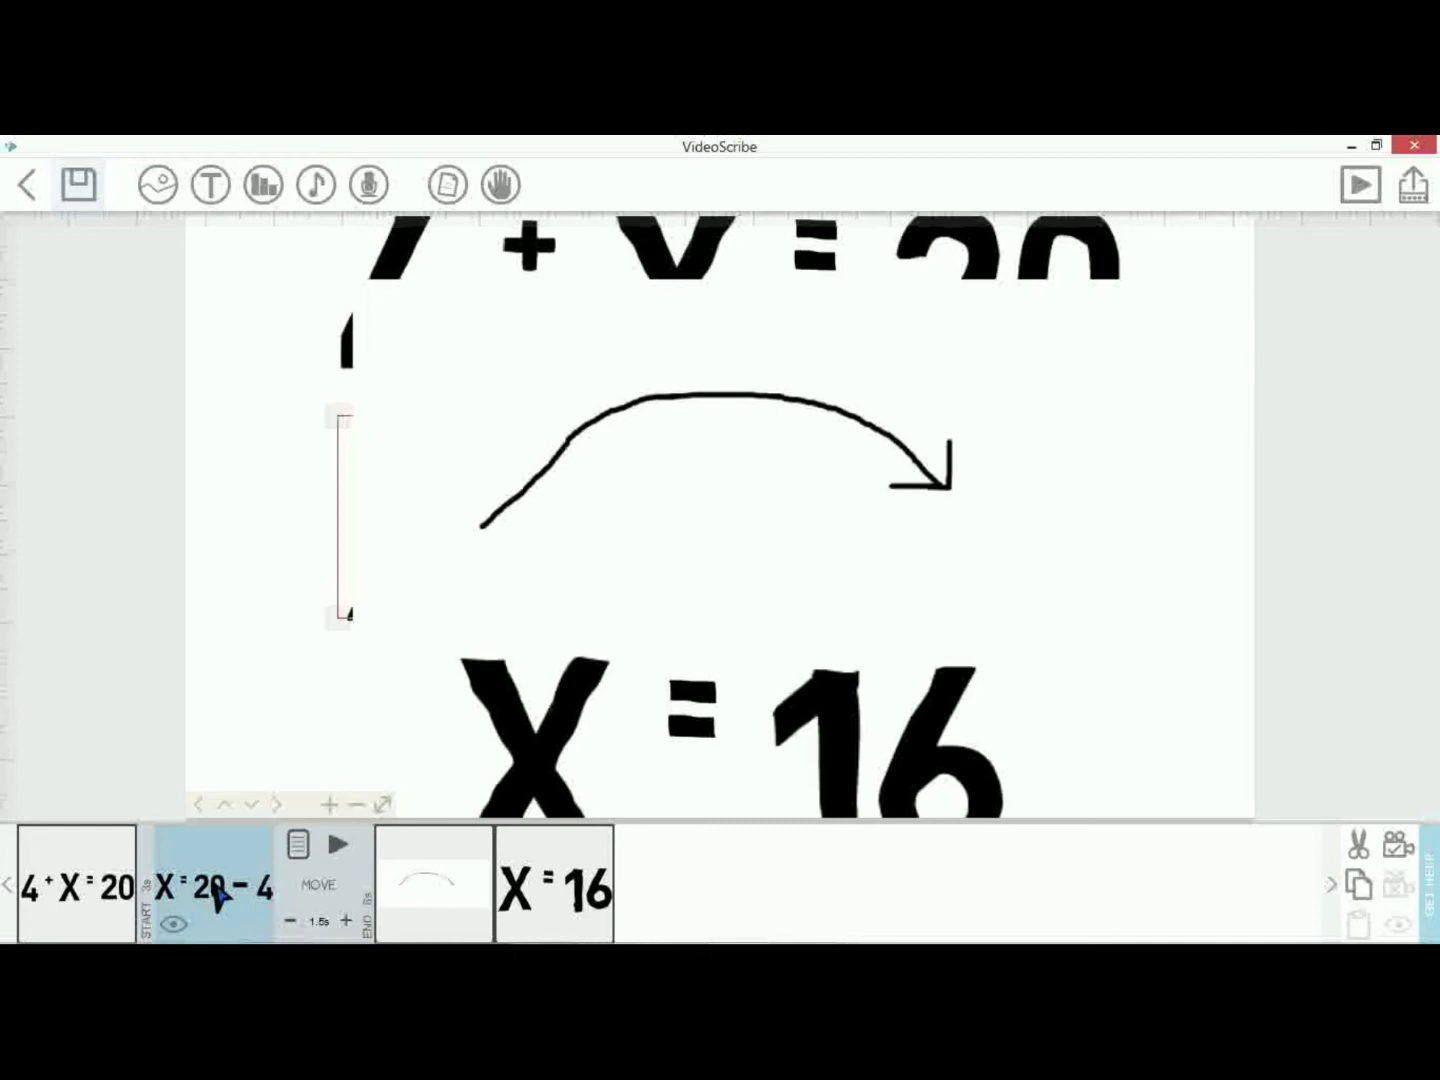
click(417, 888)
drag(324, 884, 217, 883)
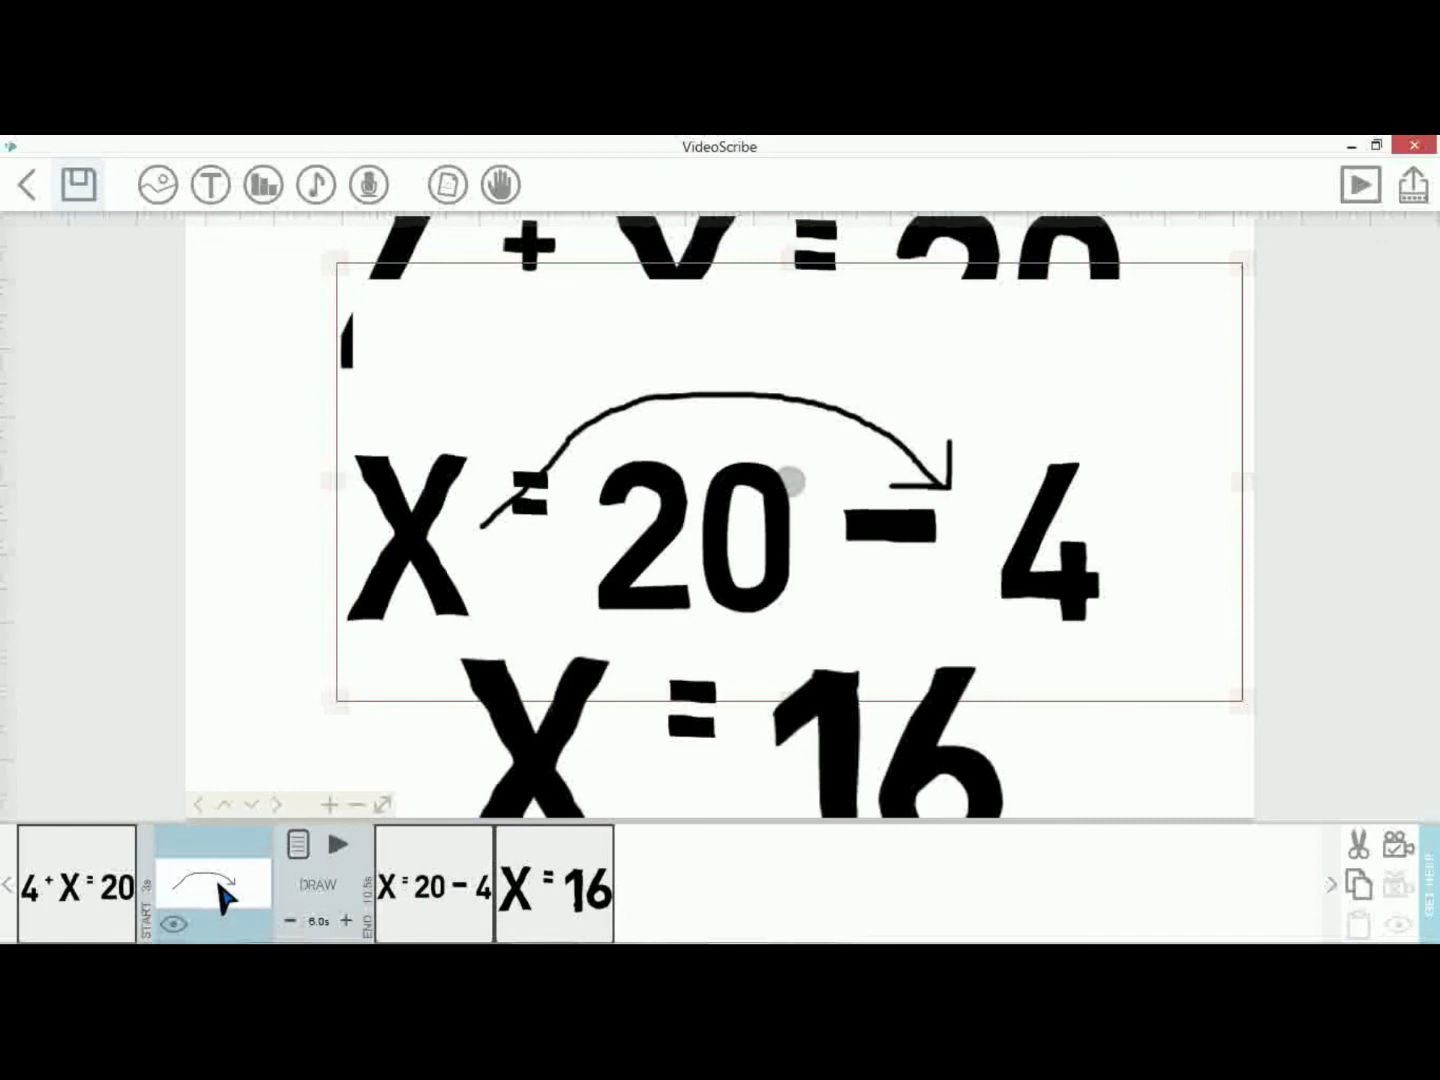
click(693, 871)
drag(212, 887, 560, 918)
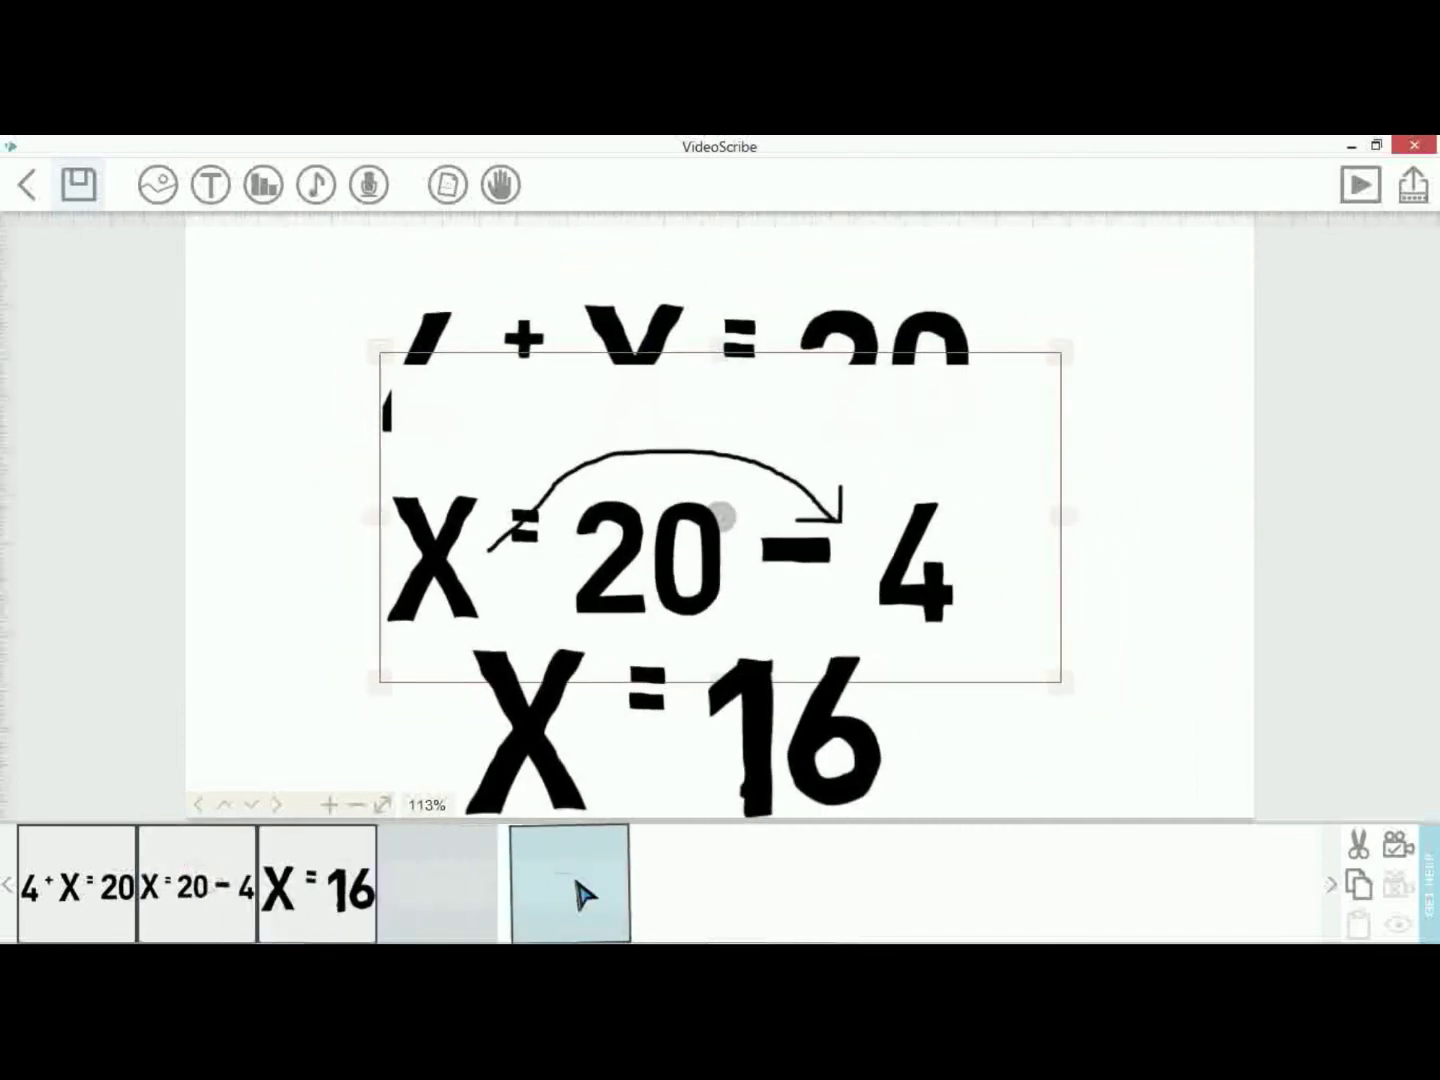
drag(445, 888, 195, 900)
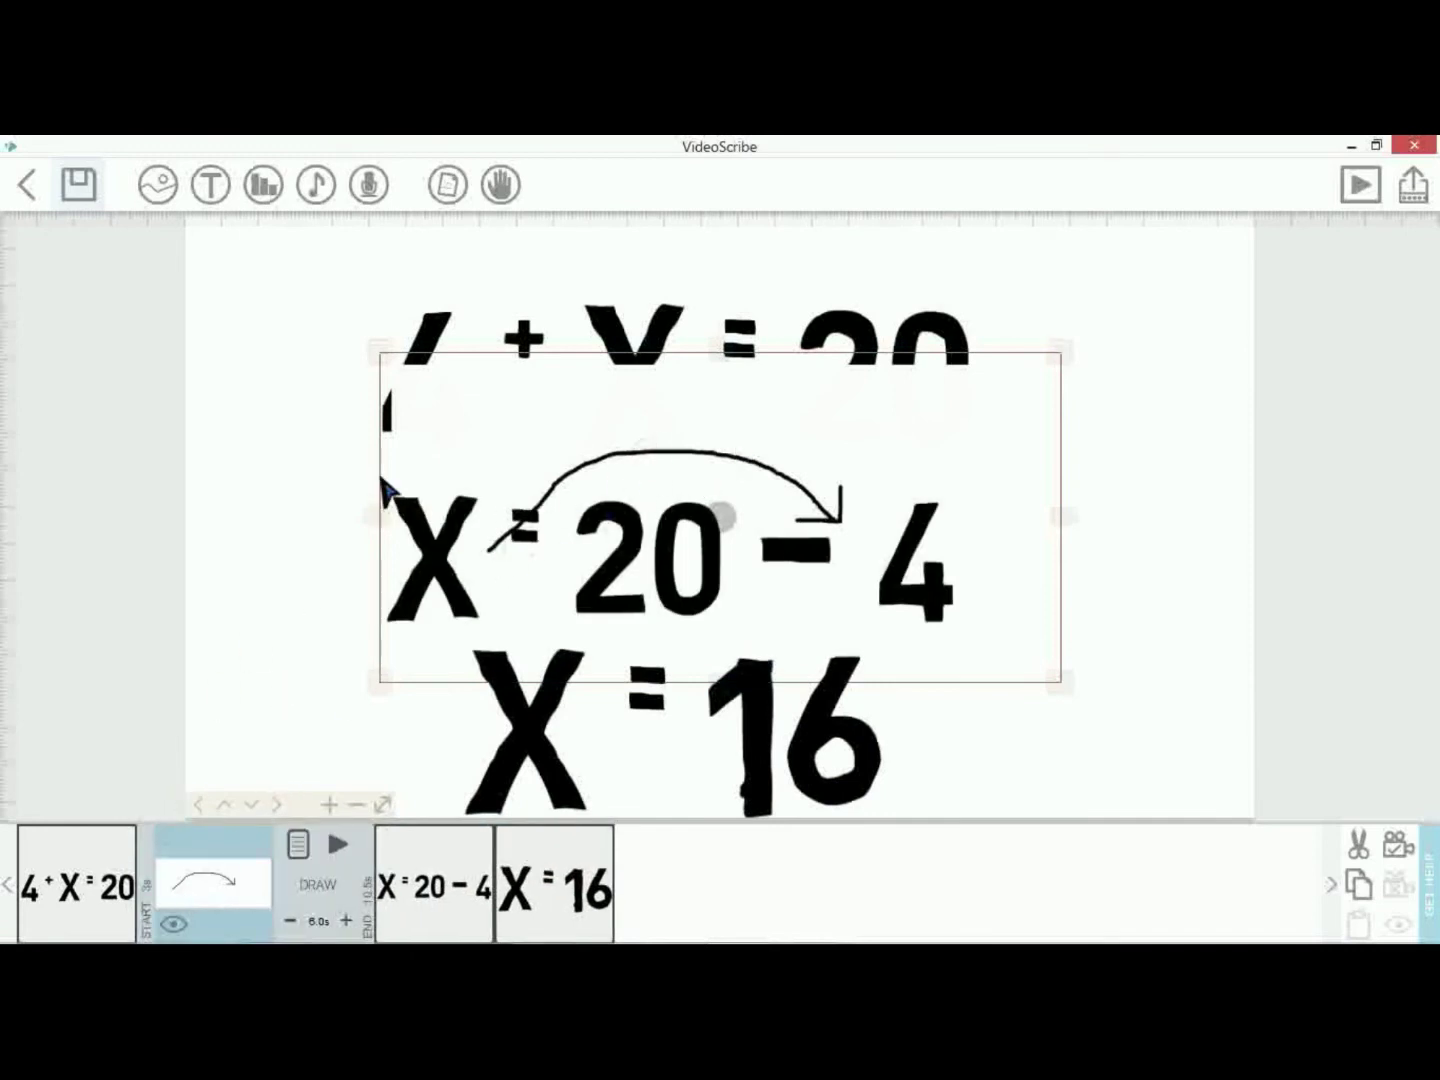
Stretch the arrow image wider and taller so its curve spans above X = 20 - 4.
drag(378, 519, 260, 478)
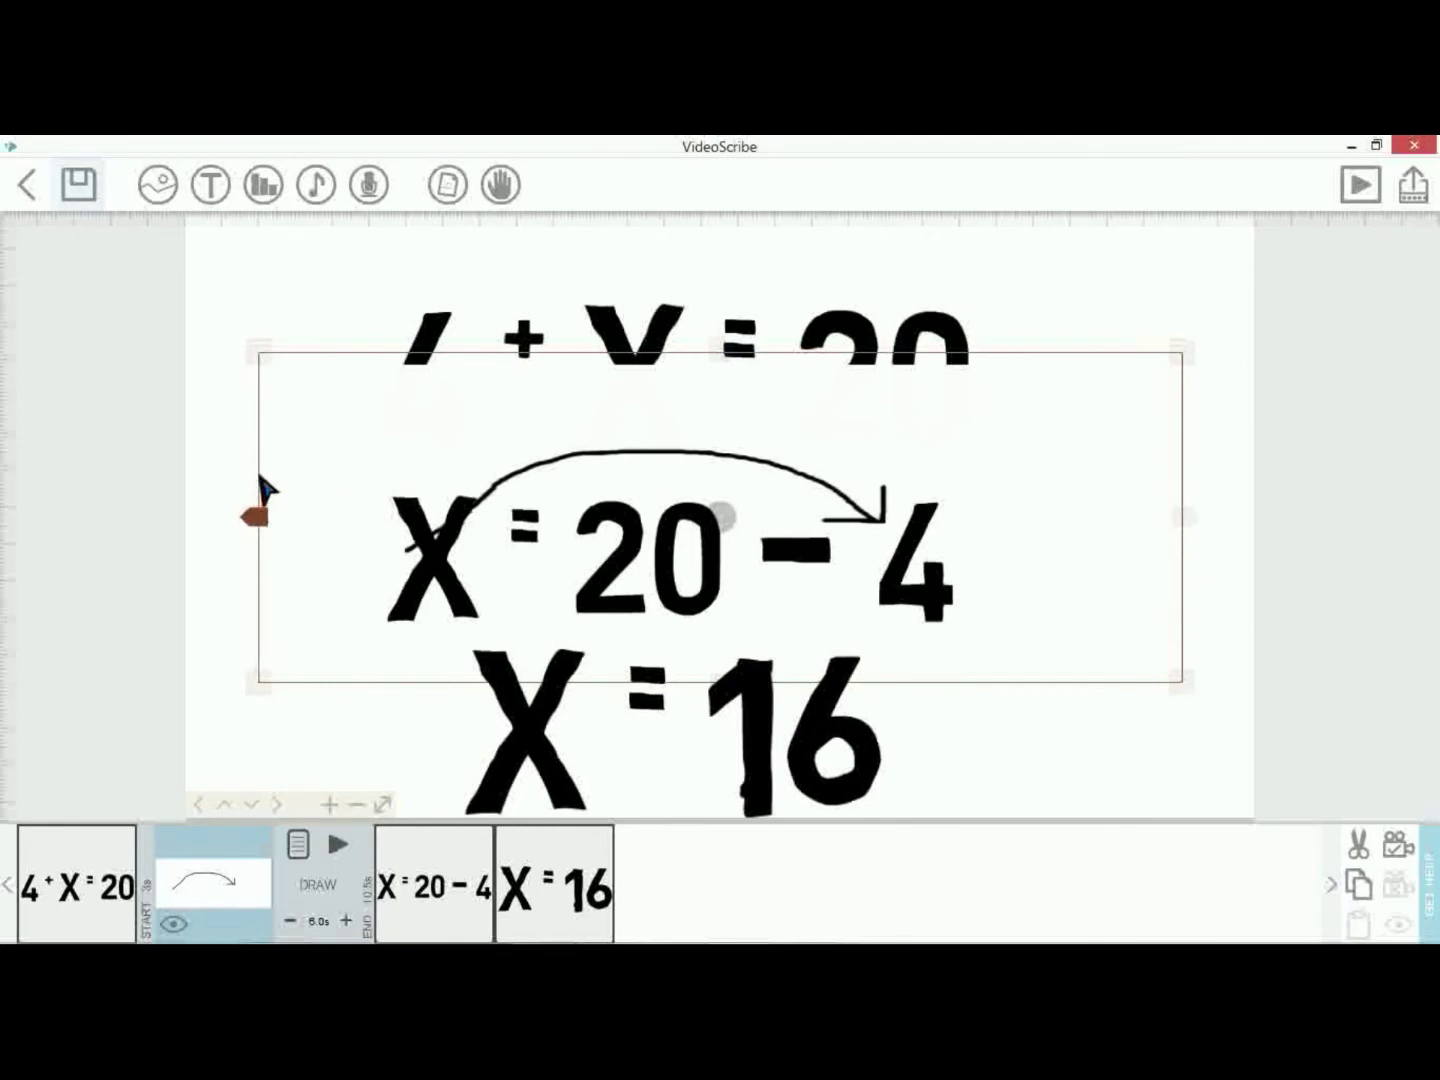
drag(743, 340, 720, 231)
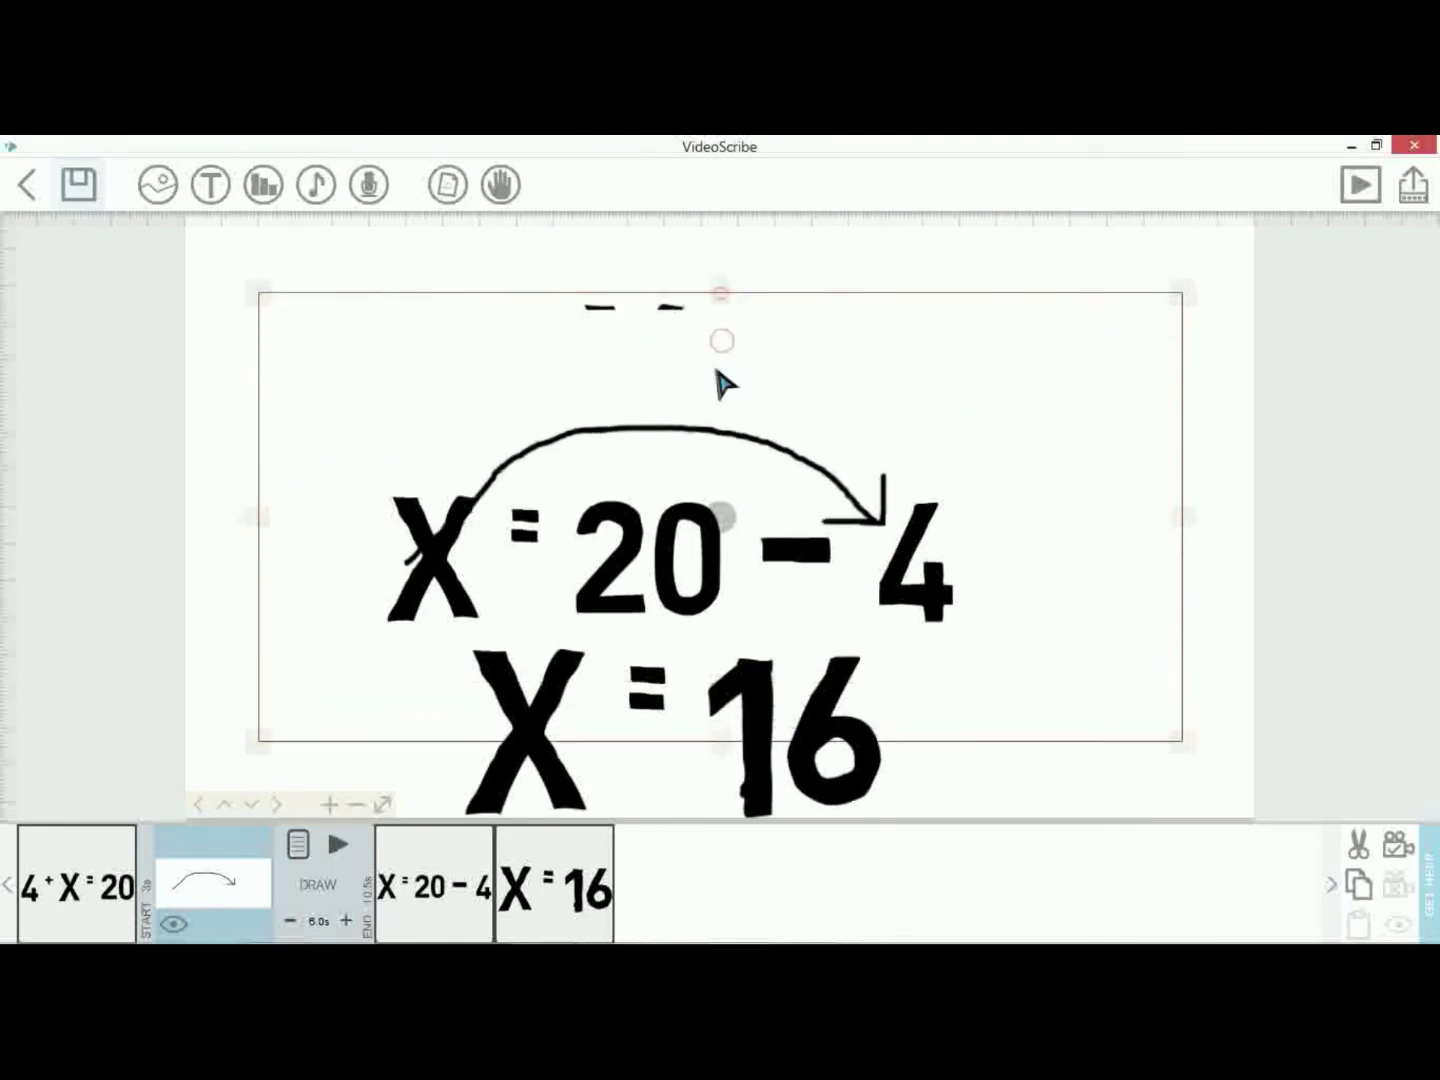
drag(1180, 465, 1213, 482)
Check the arrow's image properties, keep them as they are, and preview the scribe up to the arrow.
double_click(958, 502)
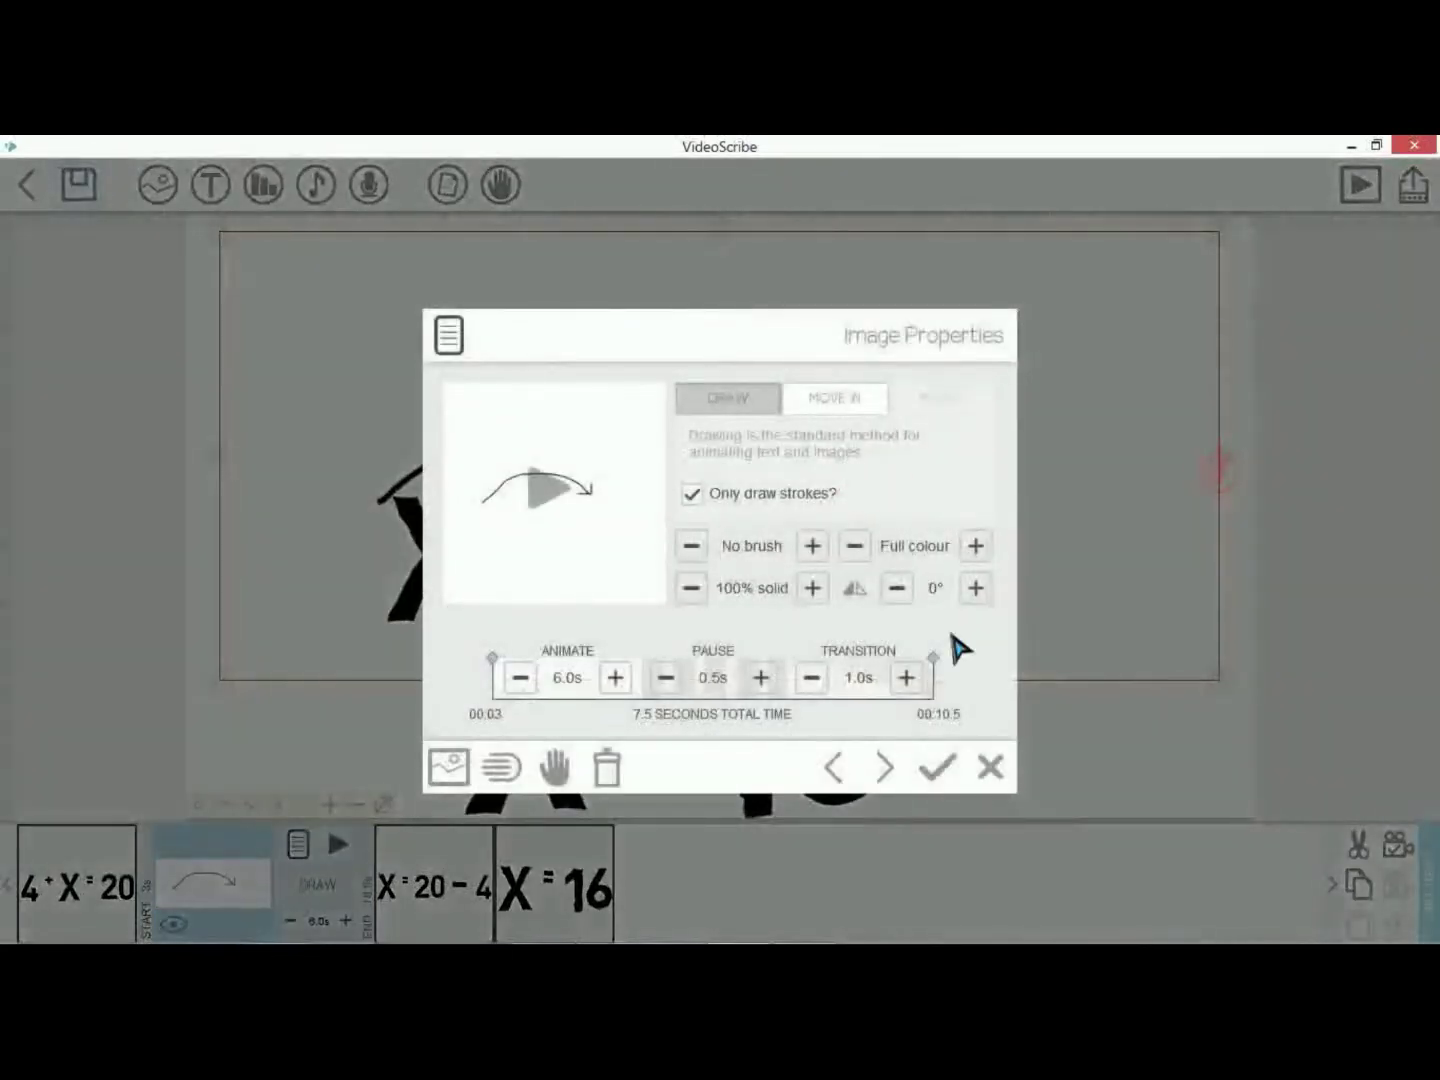
click(937, 768)
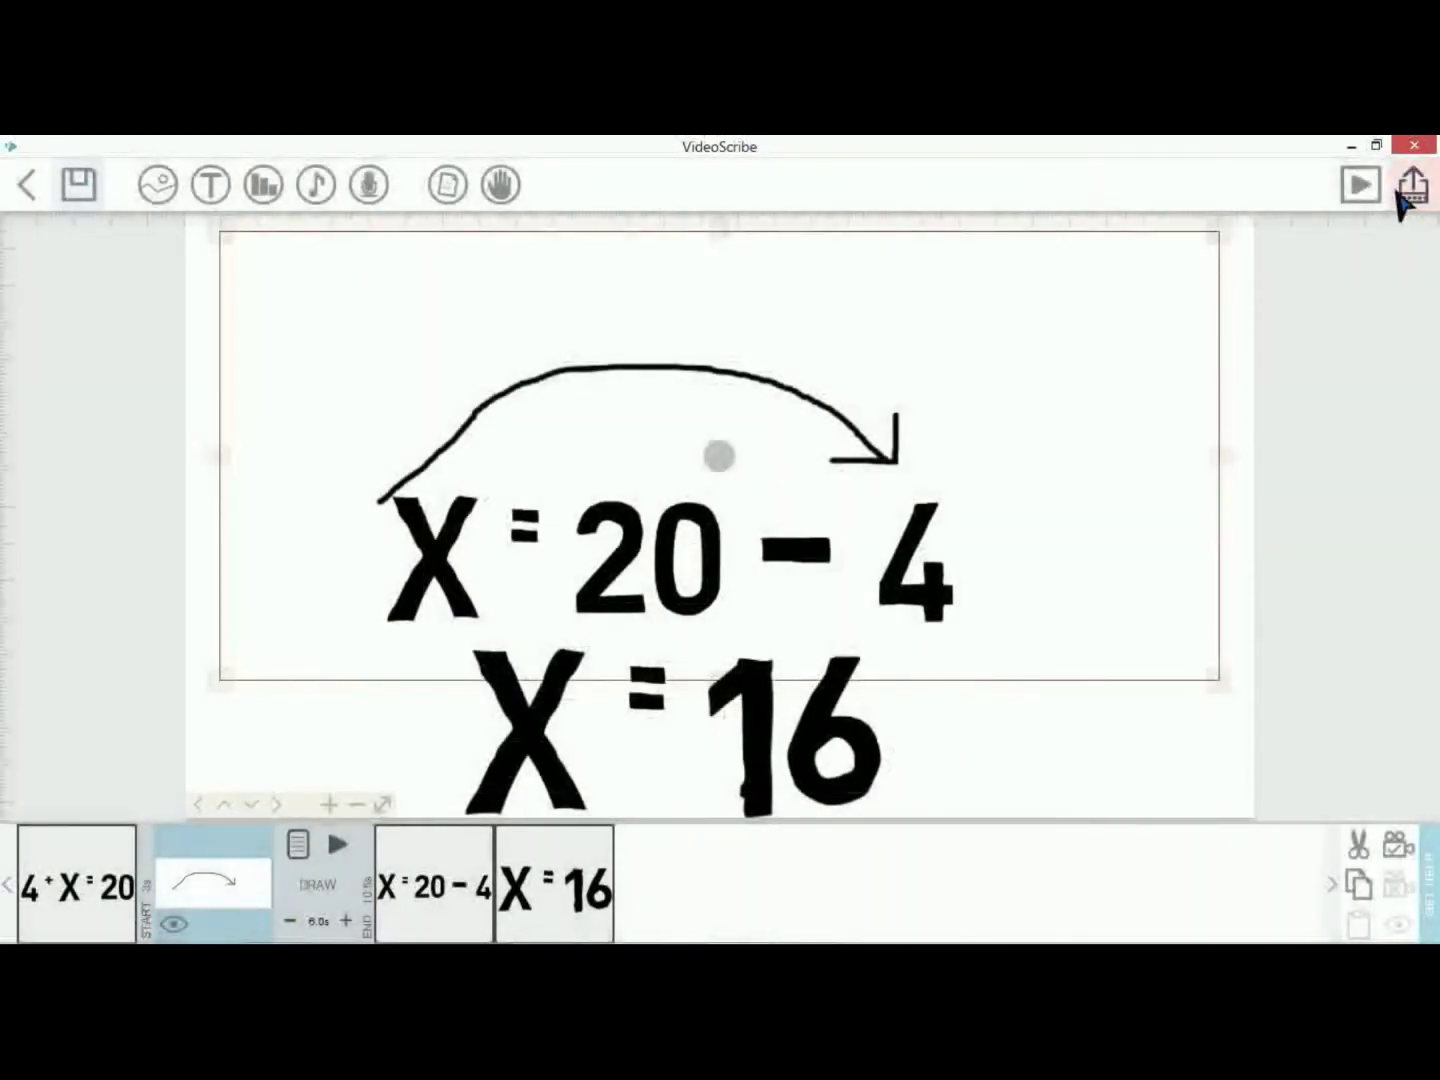
click(1363, 186)
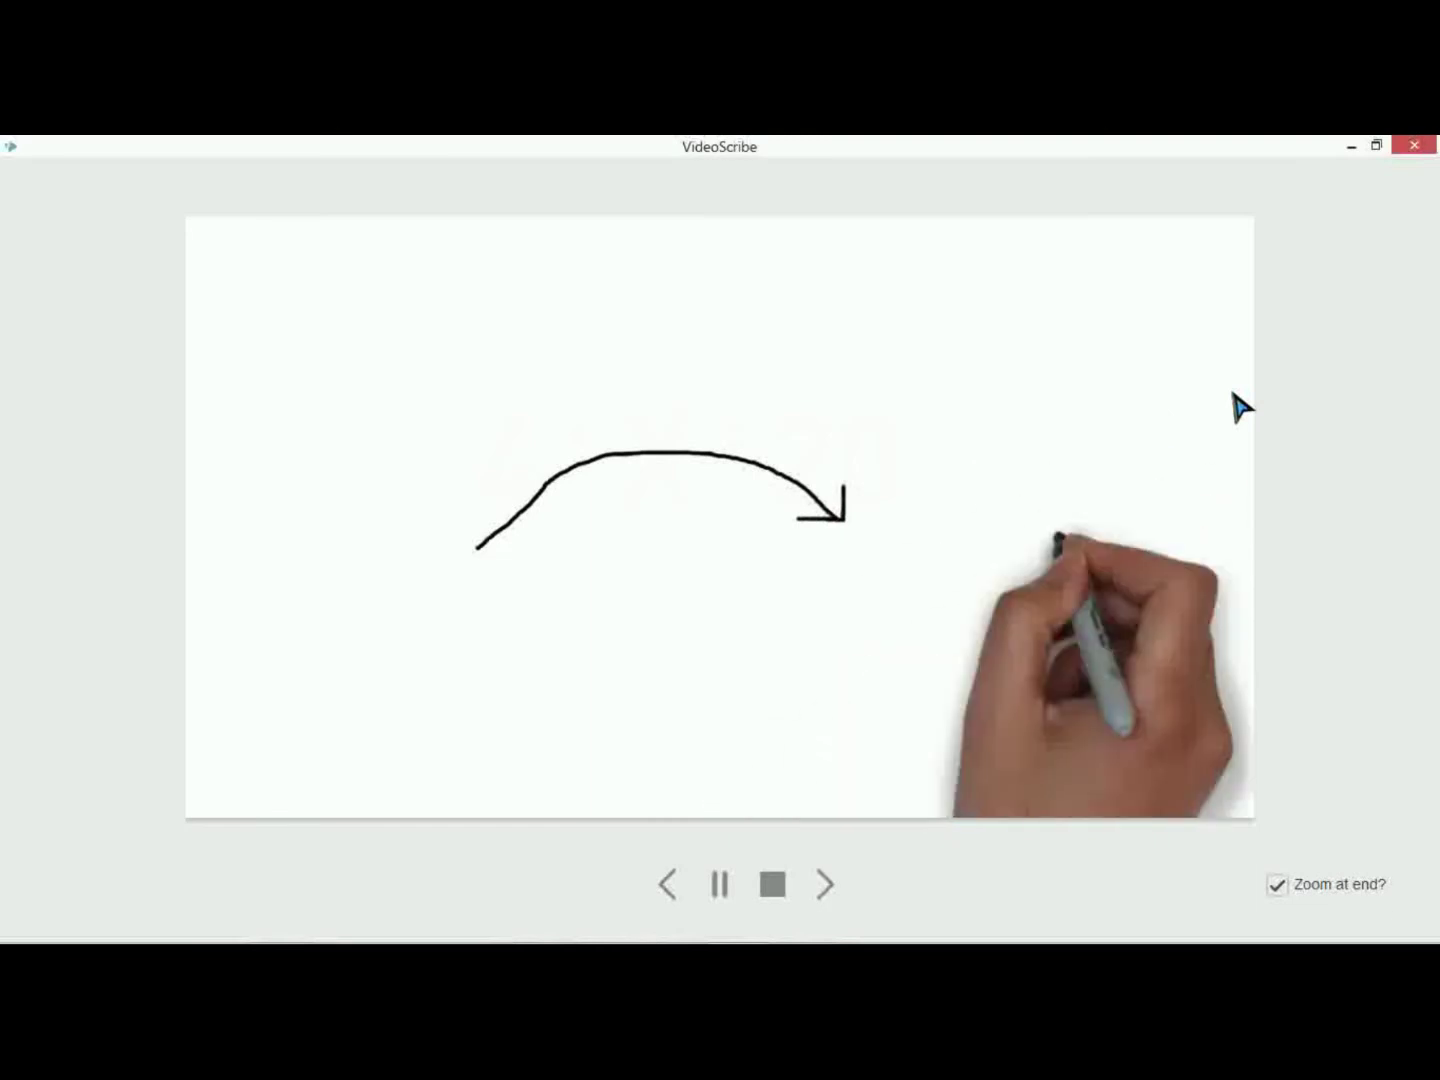
click(774, 887)
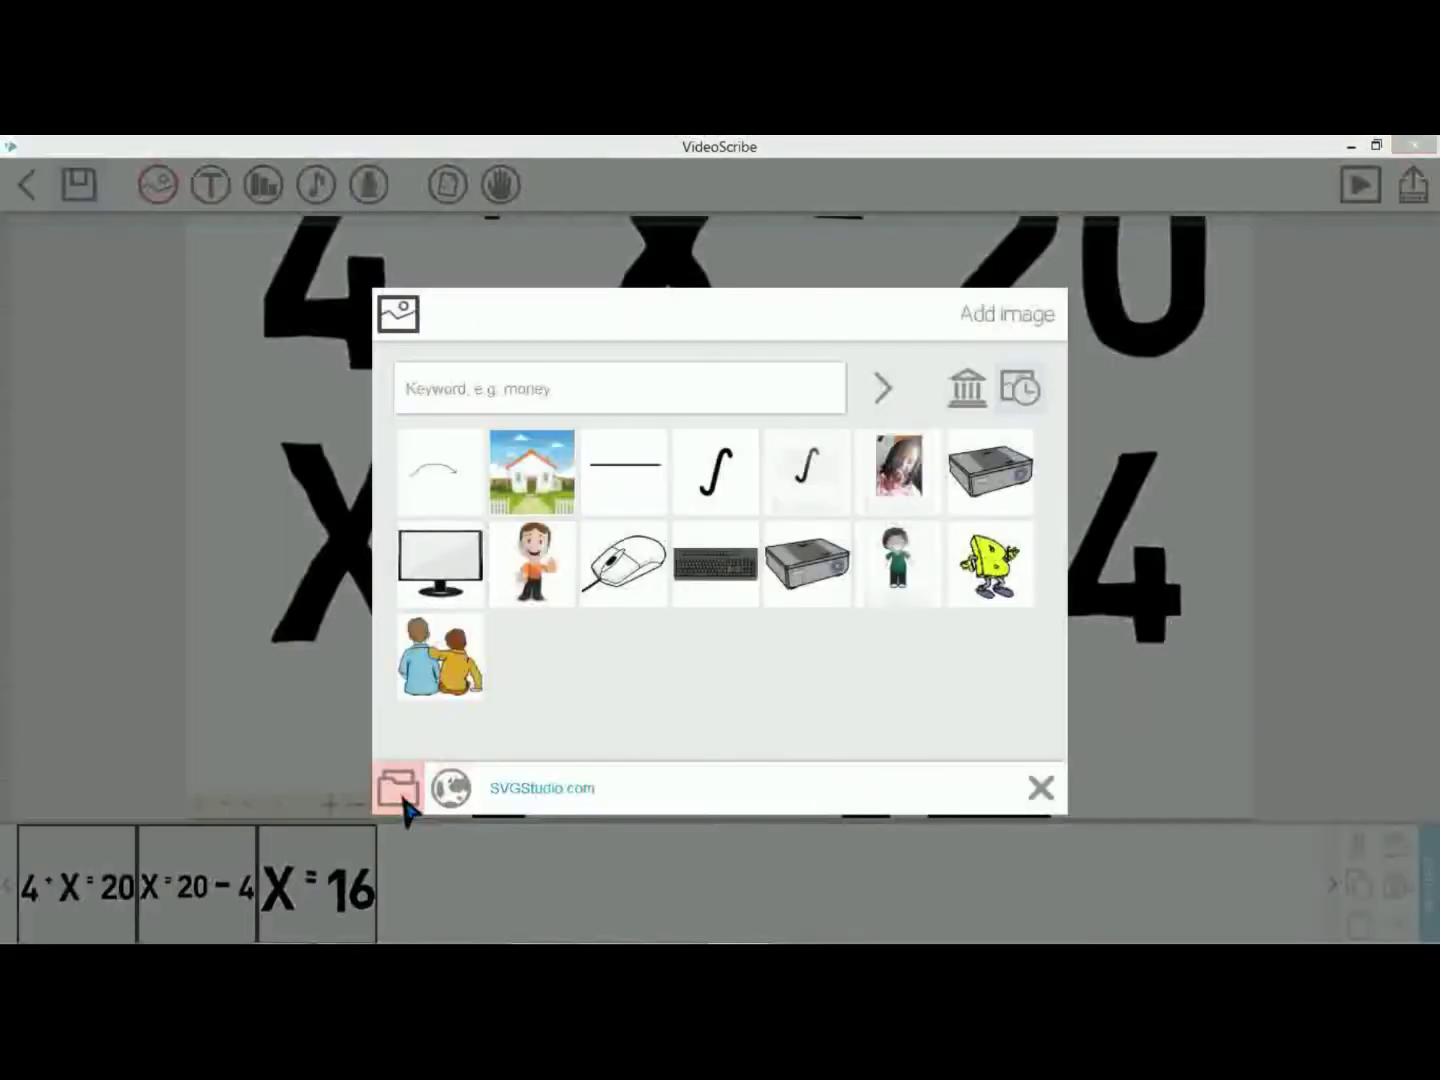
Import Untitled.png from the Desktop again, using the arrow line-drawing conversion without the grey background.
click(408, 805)
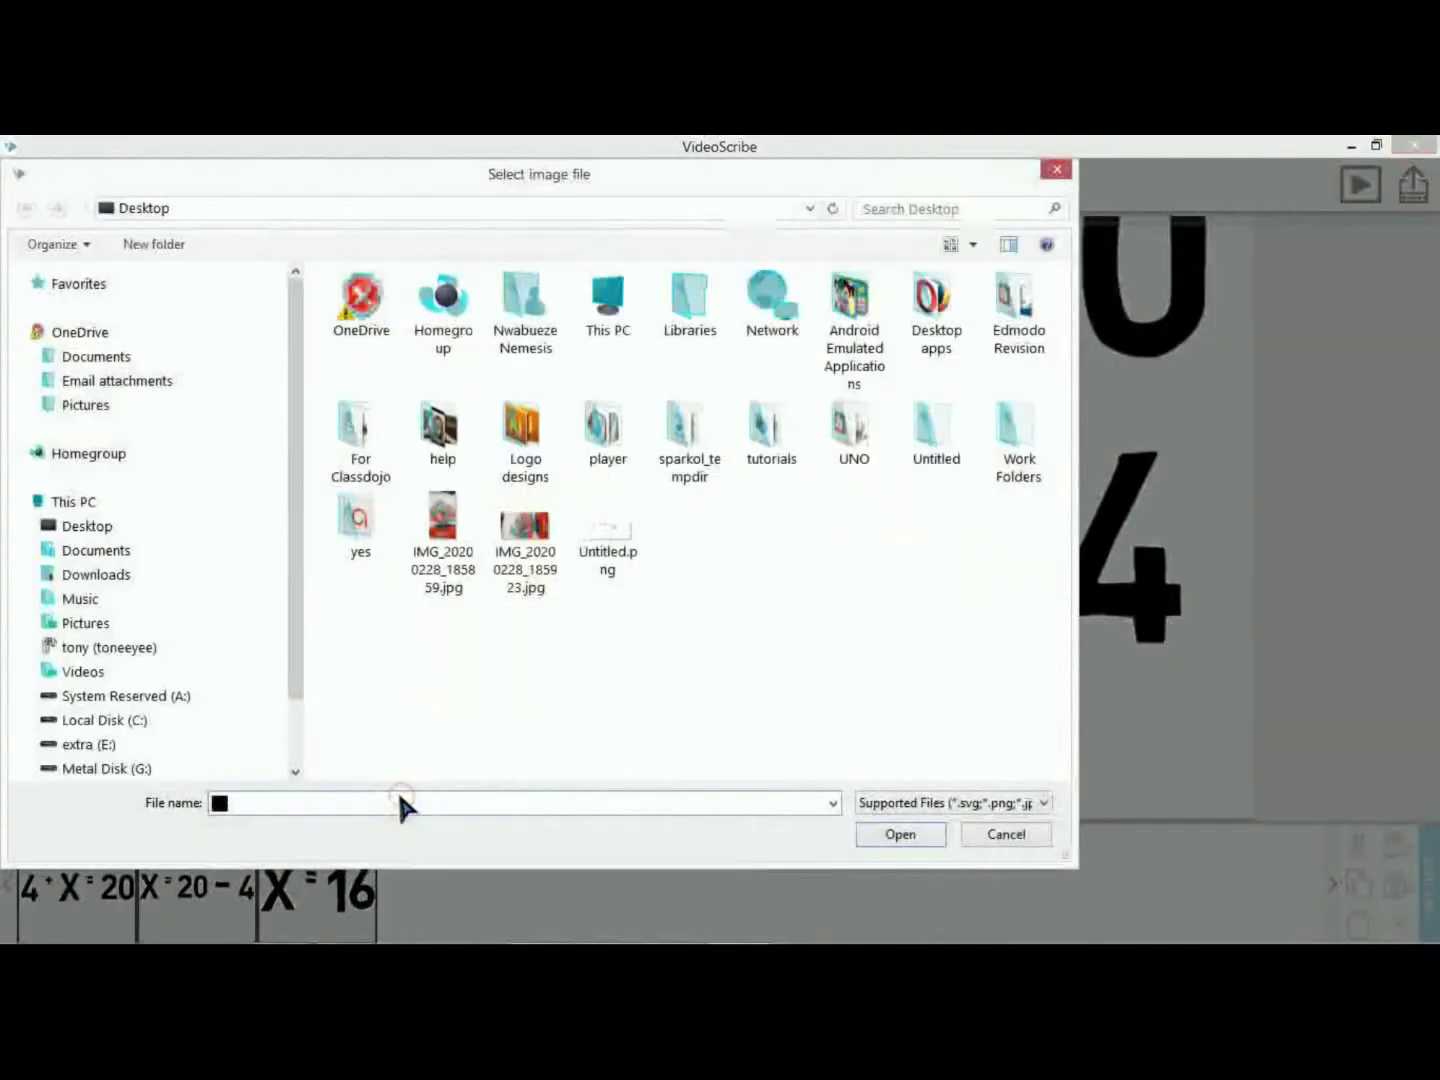
click(600, 540)
click(898, 840)
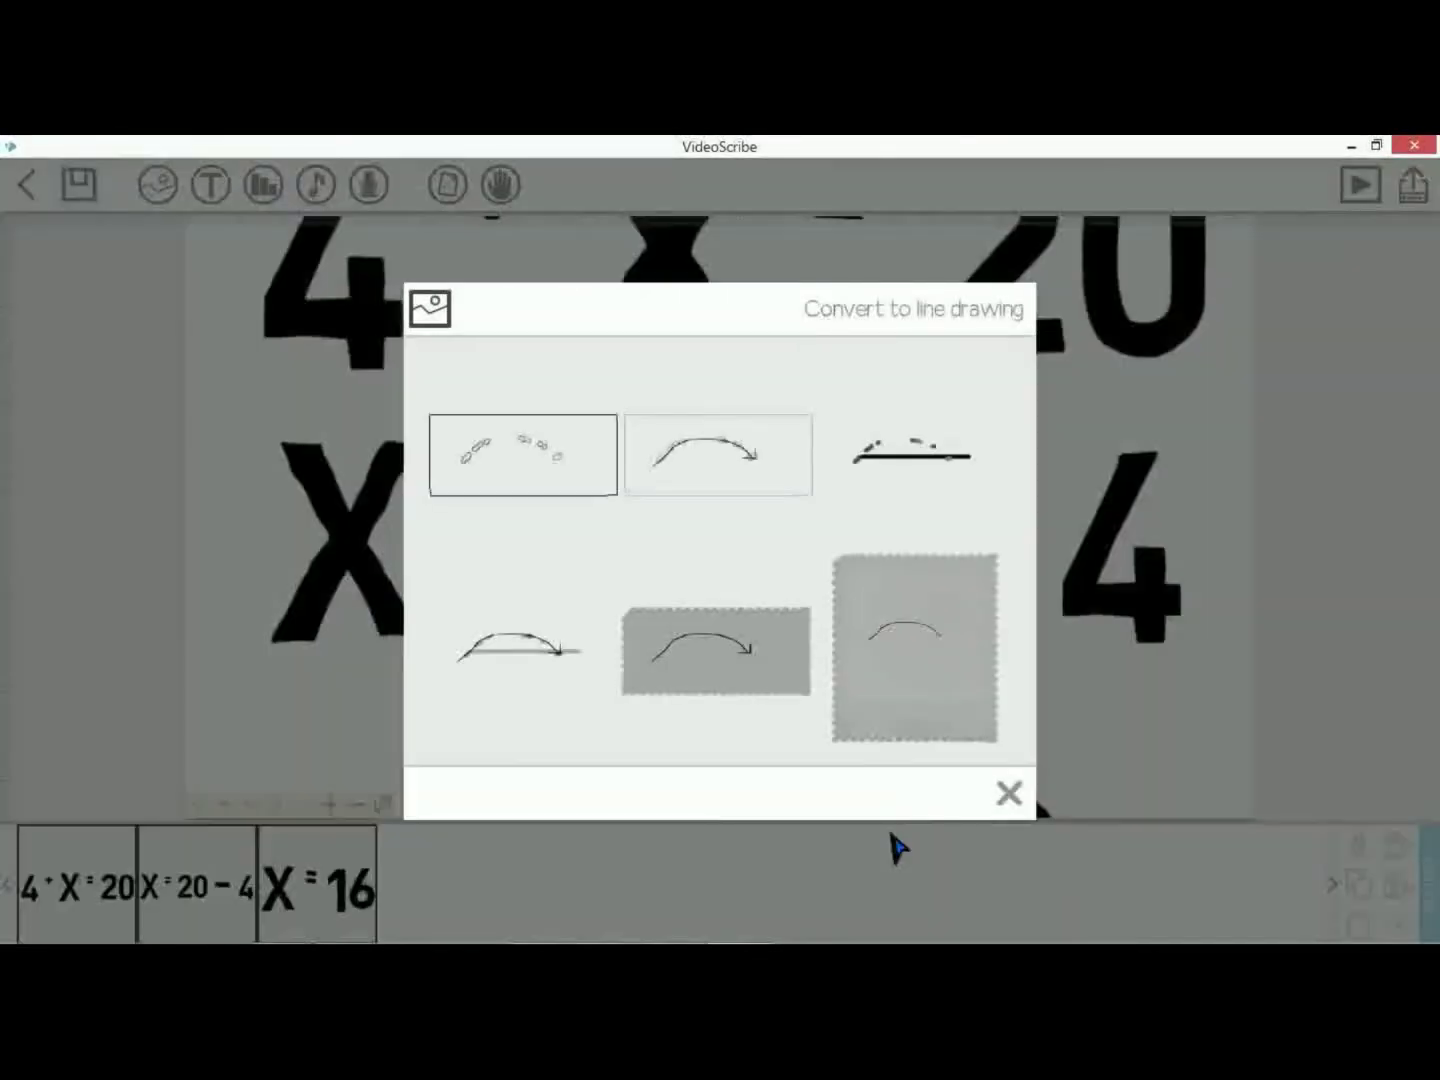
click(527, 654)
Enlarge the curved arrow, set its camera position, and shift it to arch from X to 4 above X = 20 - 4.
drag(930, 609, 1211, 775)
click(1398, 845)
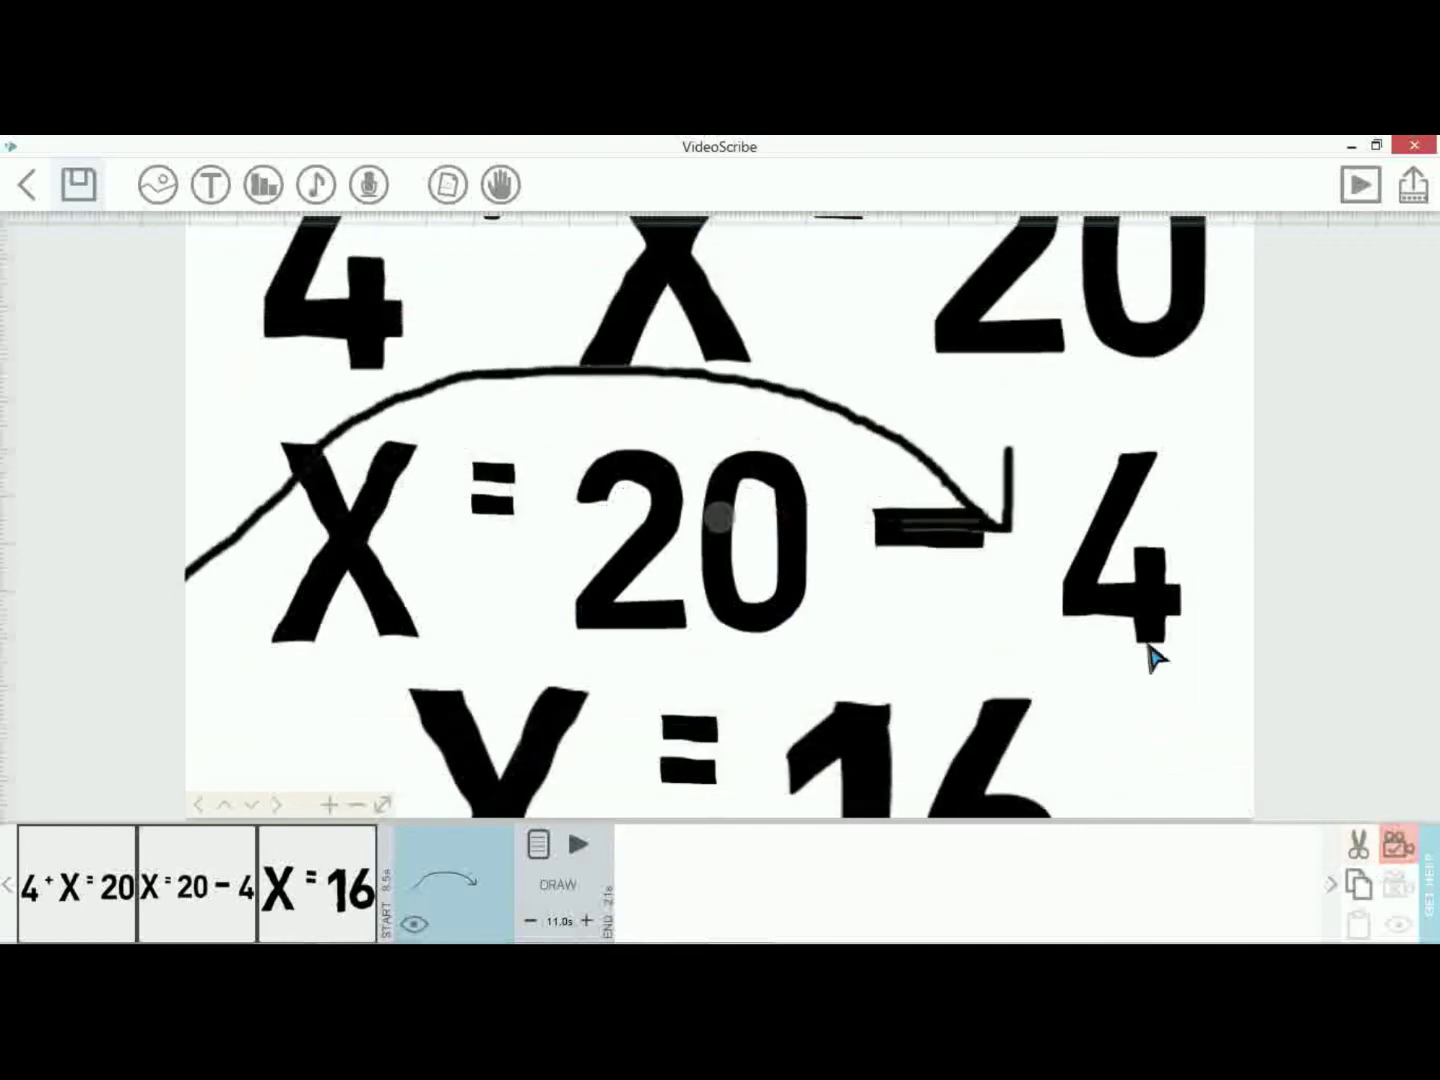
mouse_move(791, 402)
mouse_down()
mouse_move(900, 405)
mouse_move(920, 363)
mouse_move(945, 346)
mouse_move(958, 363)
mouse_move(949, 334)
mouse_move(965, 376)
mouse_move(948, 366)
mouse_up()
Reorder the timeline so the arrow sits between X = 20 - 4 and X = 16.
drag(460, 890, 100, 925)
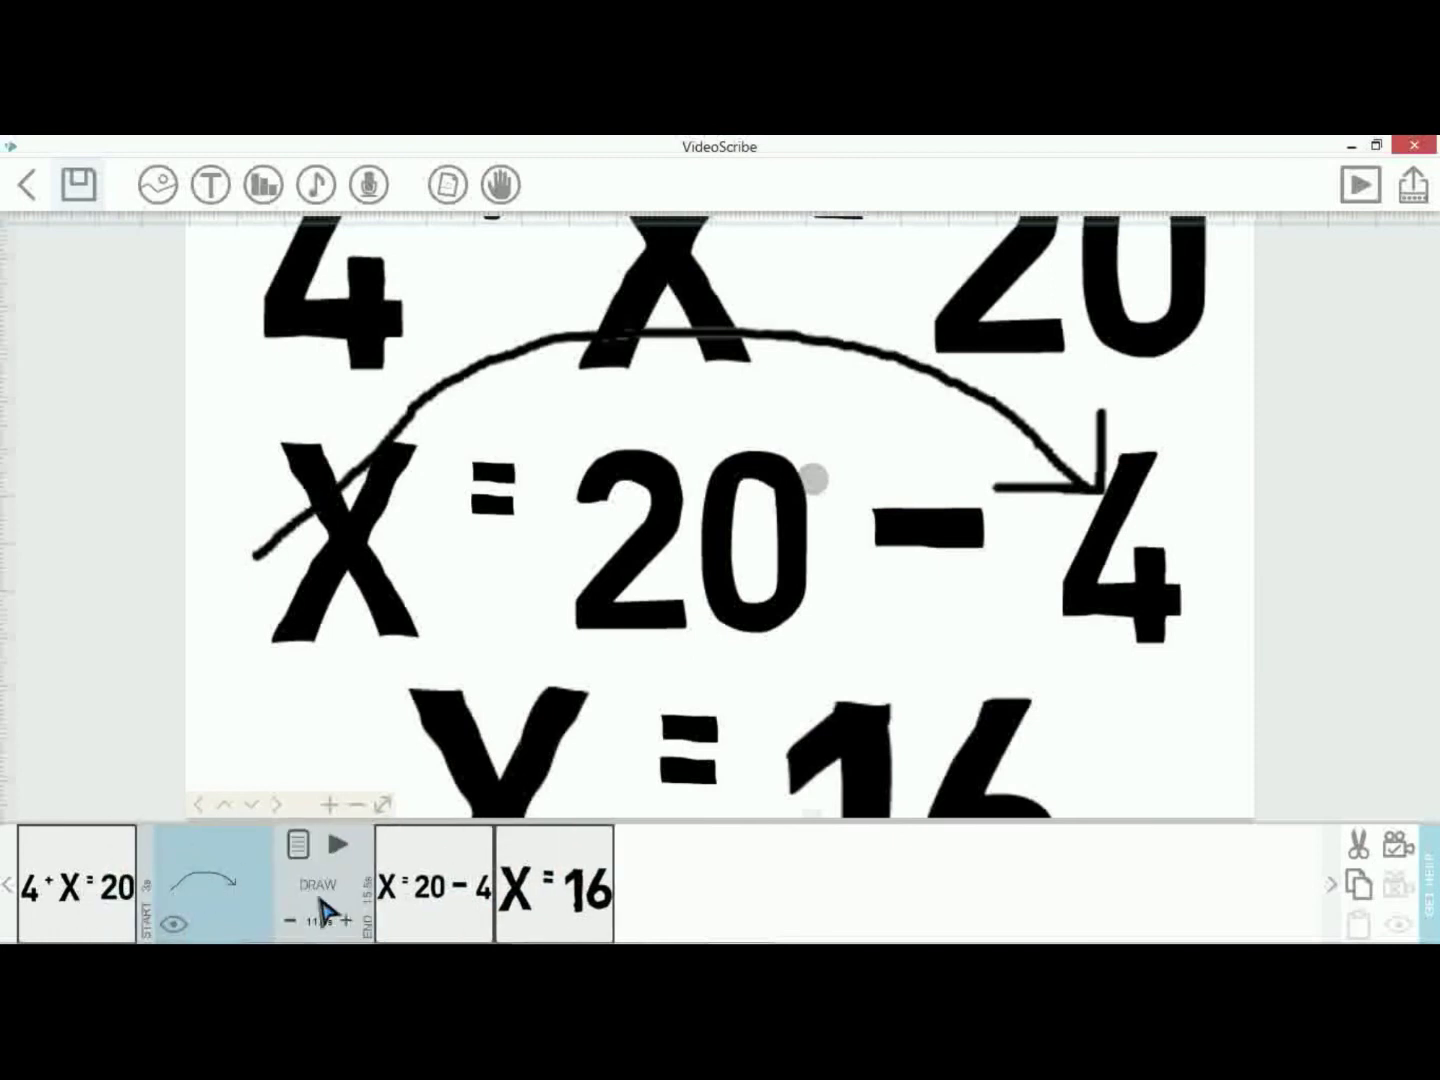
click(381, 897)
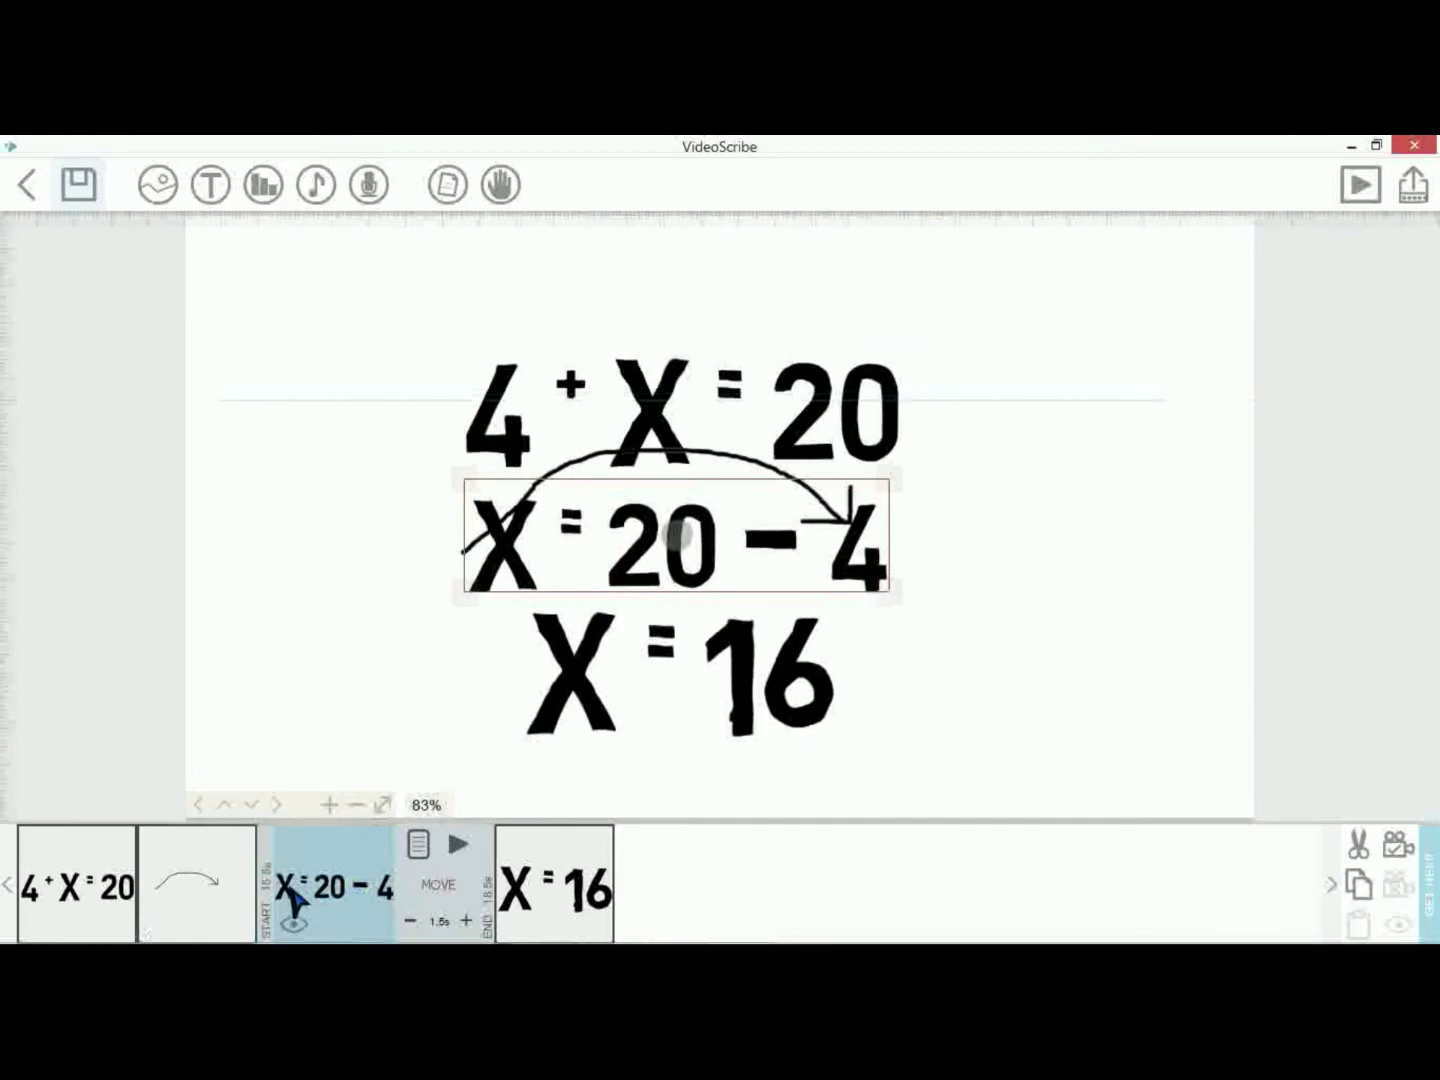
click(218, 886)
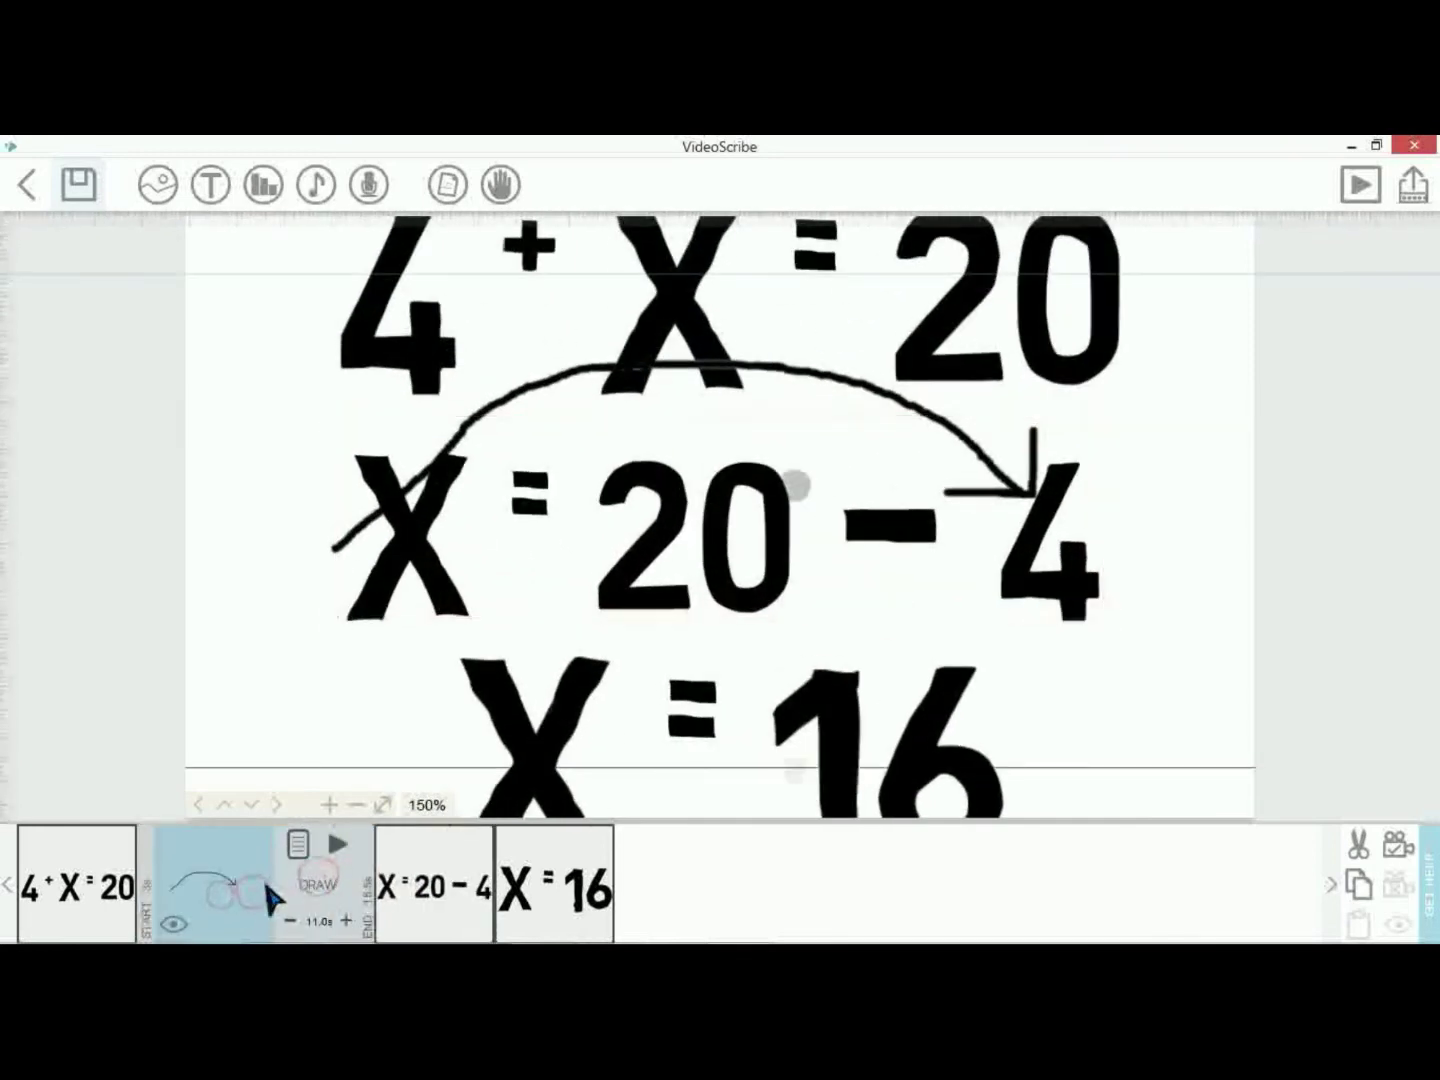
click(390, 898)
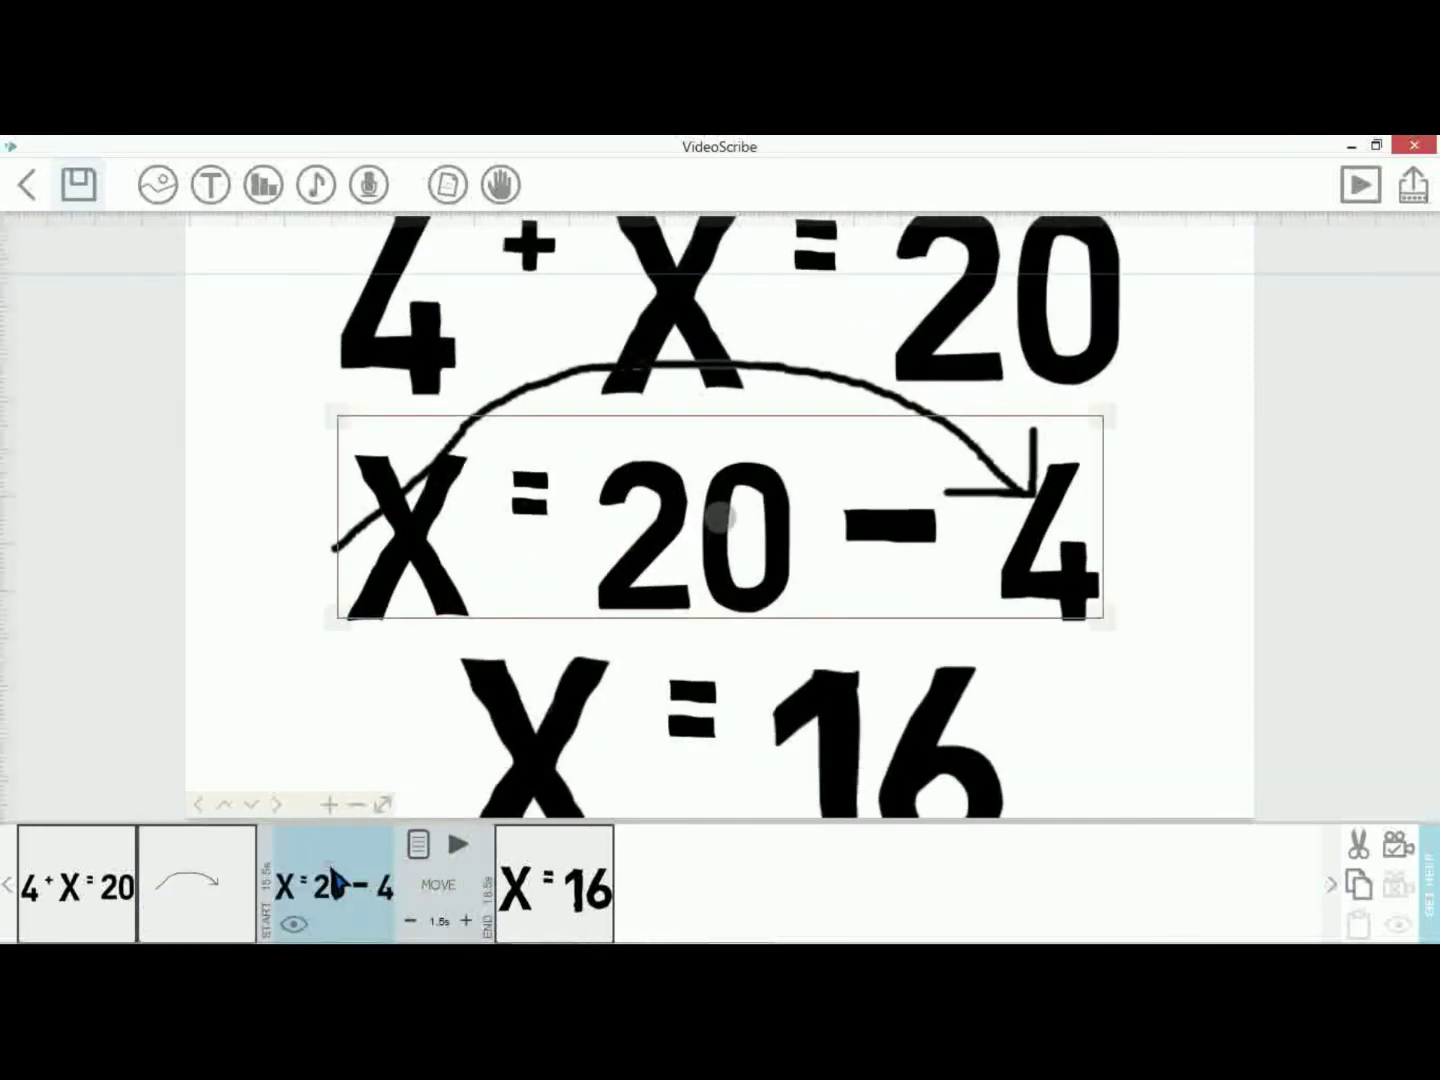
mouse_move(275, 894)
mouse_down()
mouse_move(199, 894)
mouse_move(257, 904)
mouse_up()
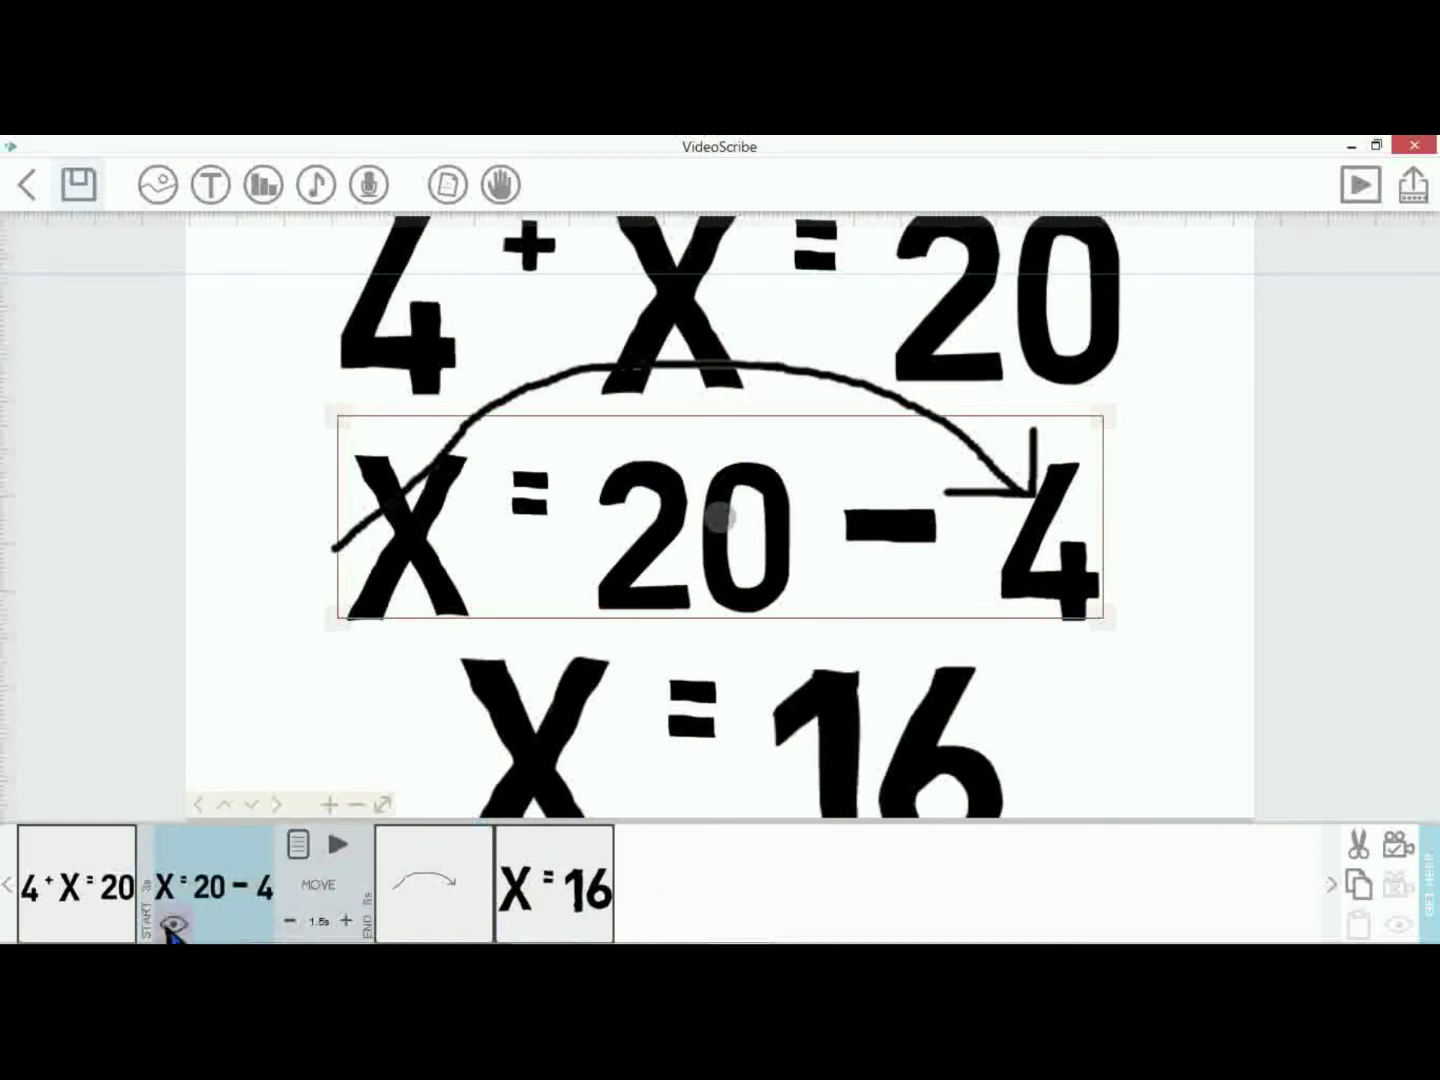
Preview the whole scribe and start a video file export in AVI format.
click(1360, 185)
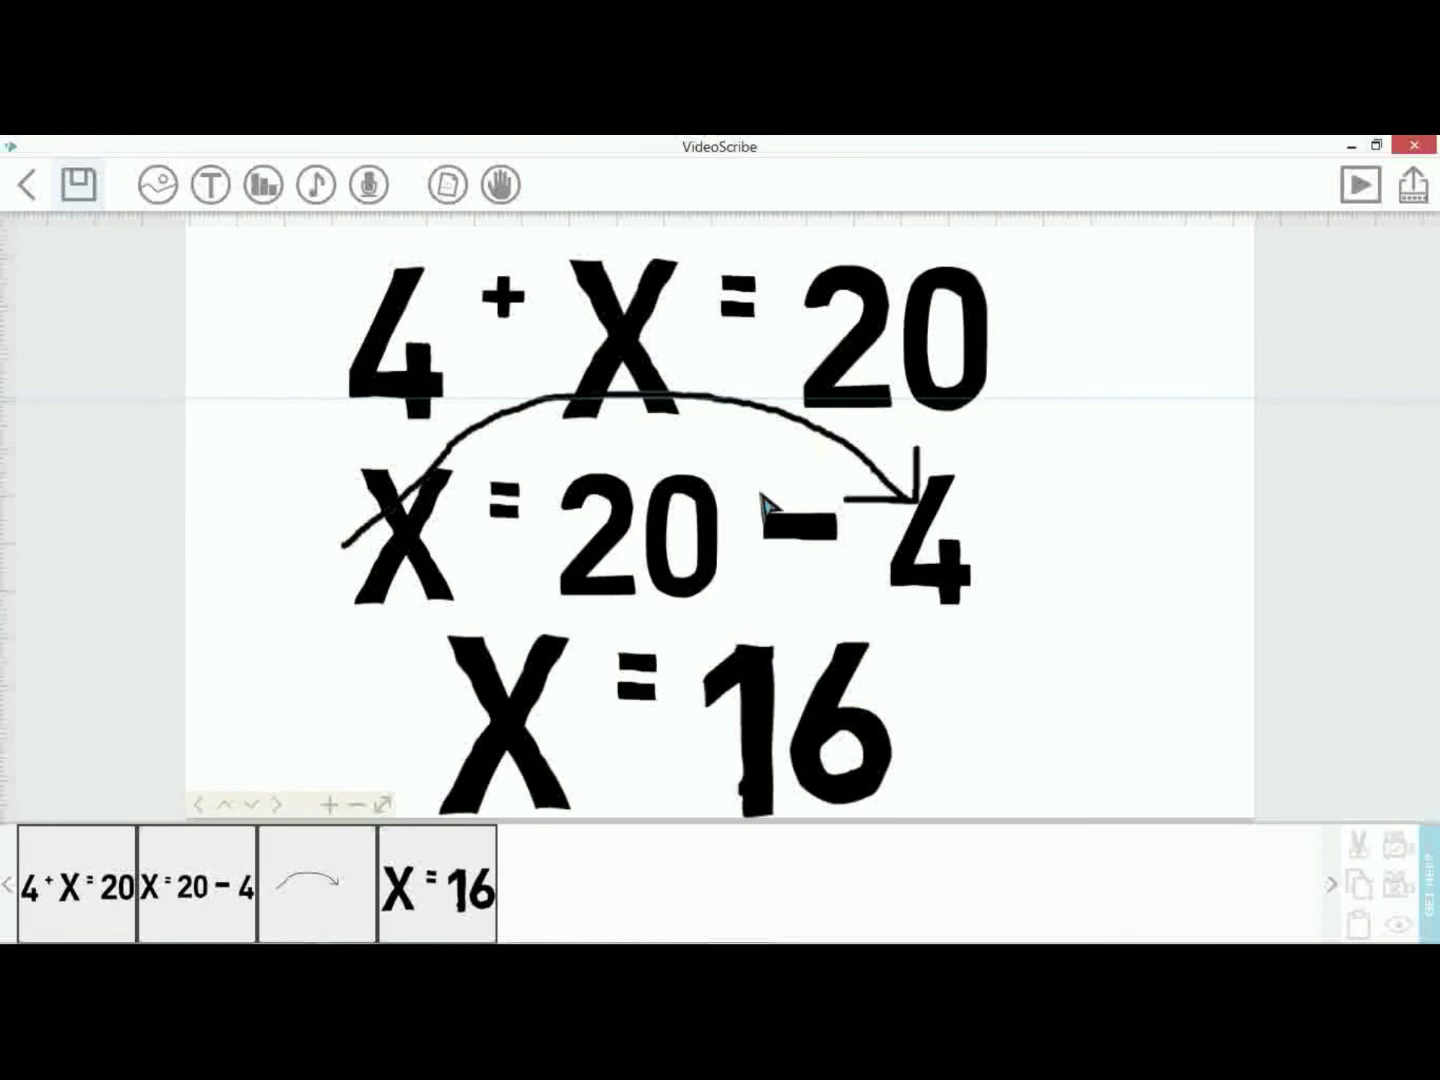
click(1416, 190)
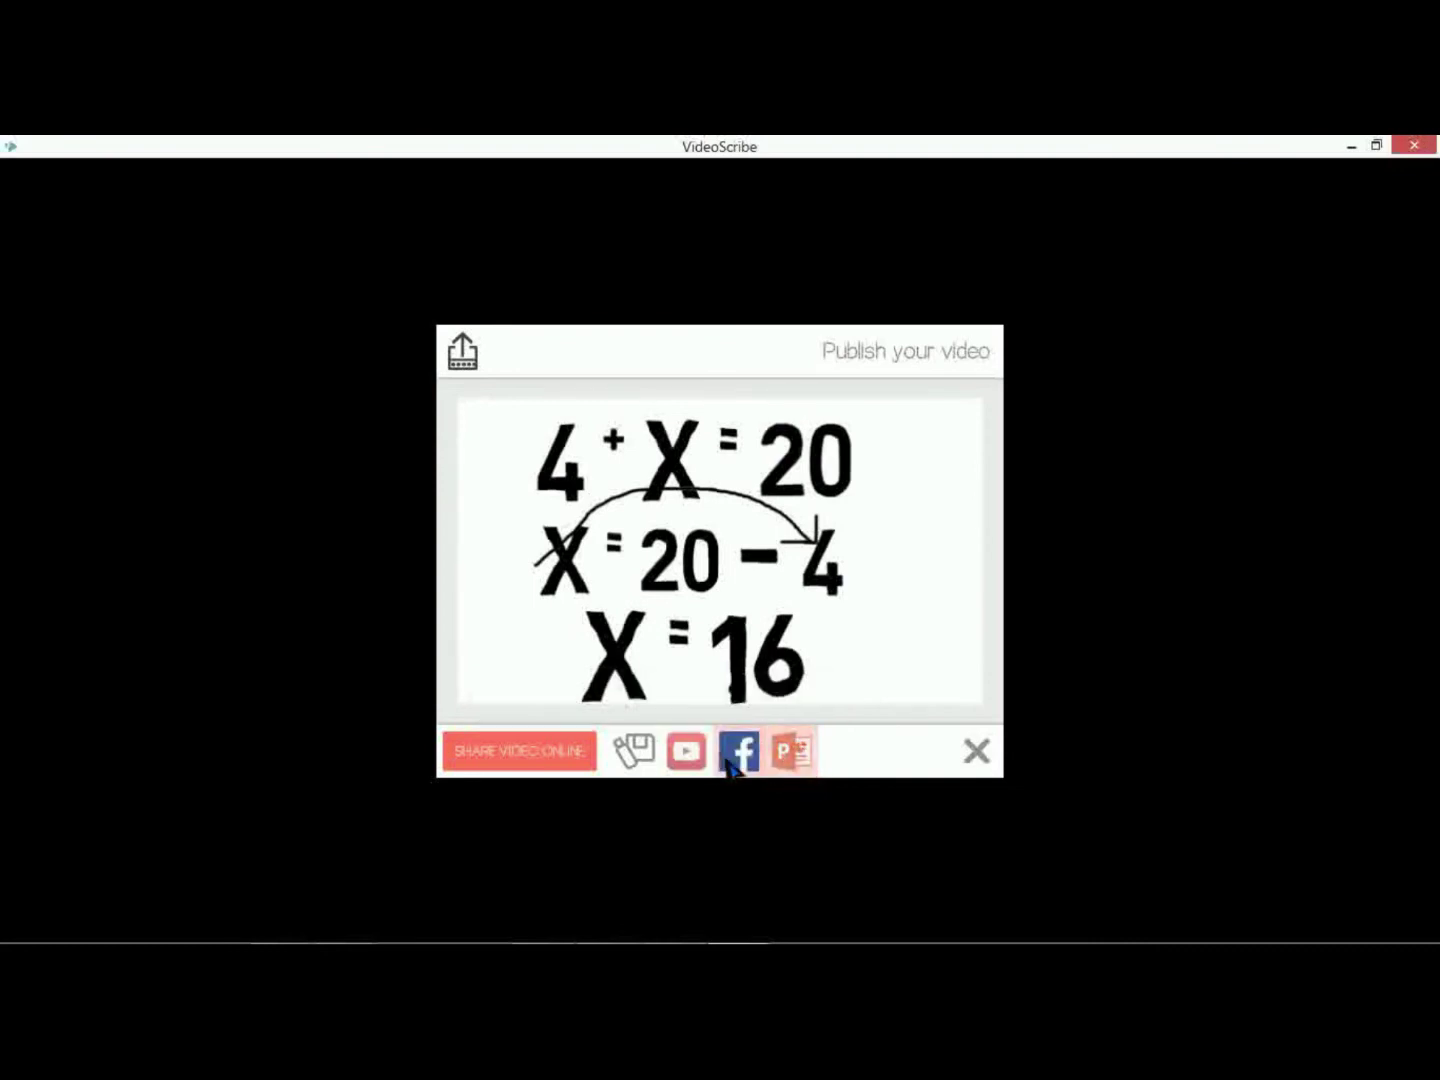
click(632, 761)
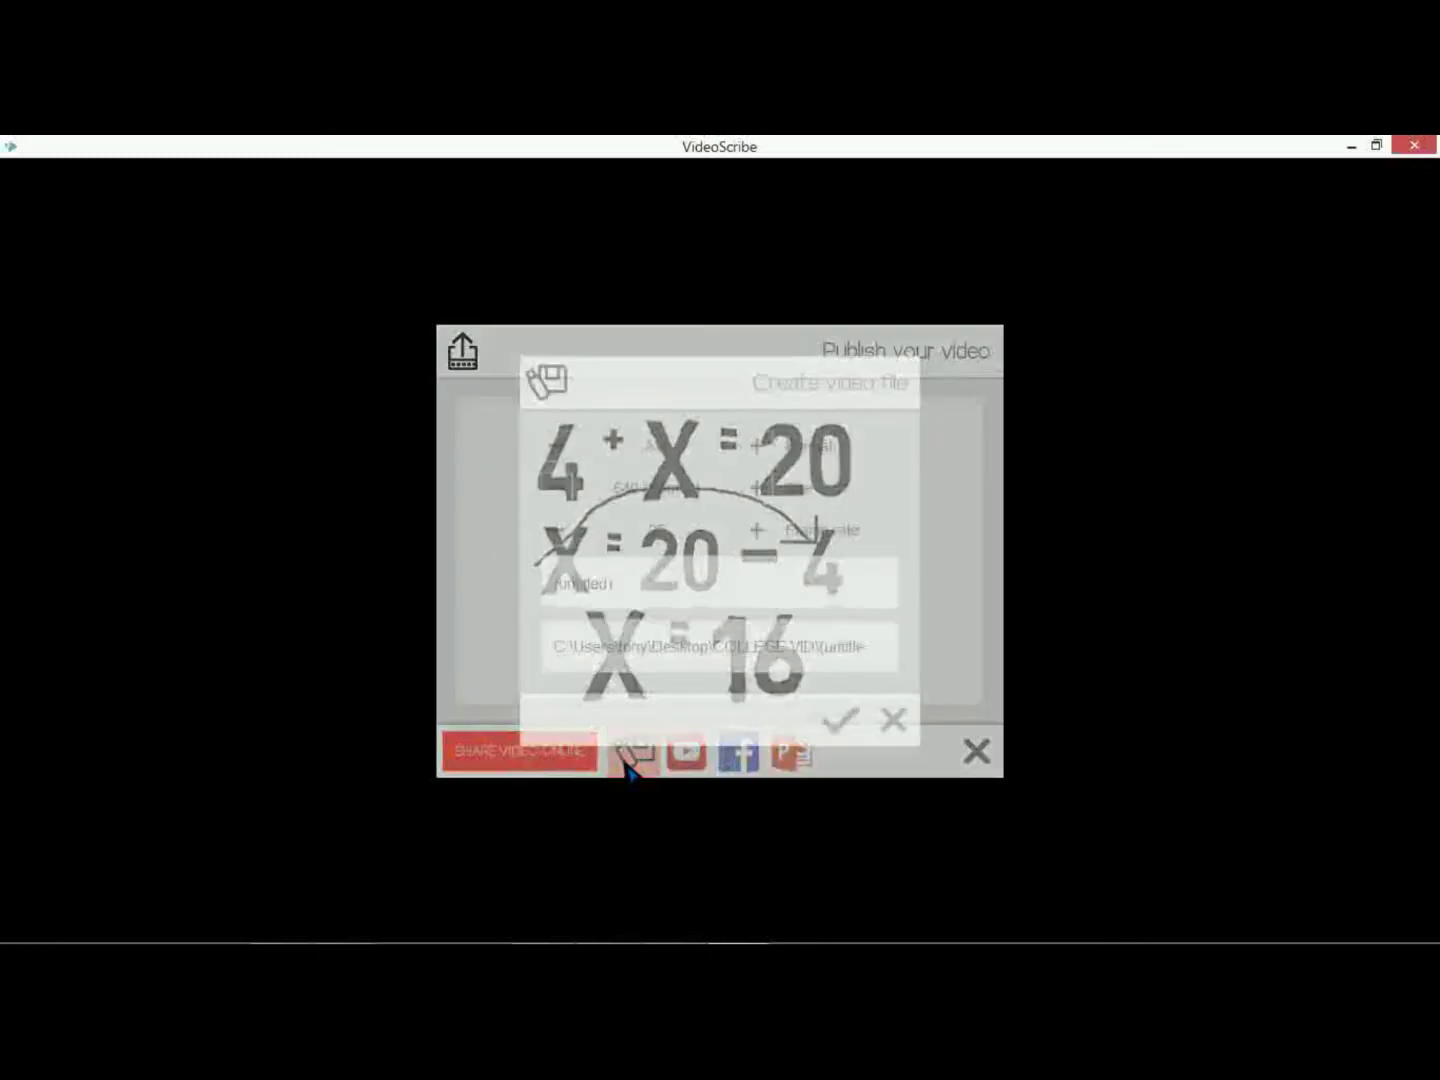
click(756, 447)
click(757, 446)
click(756, 445)
click(756, 446)
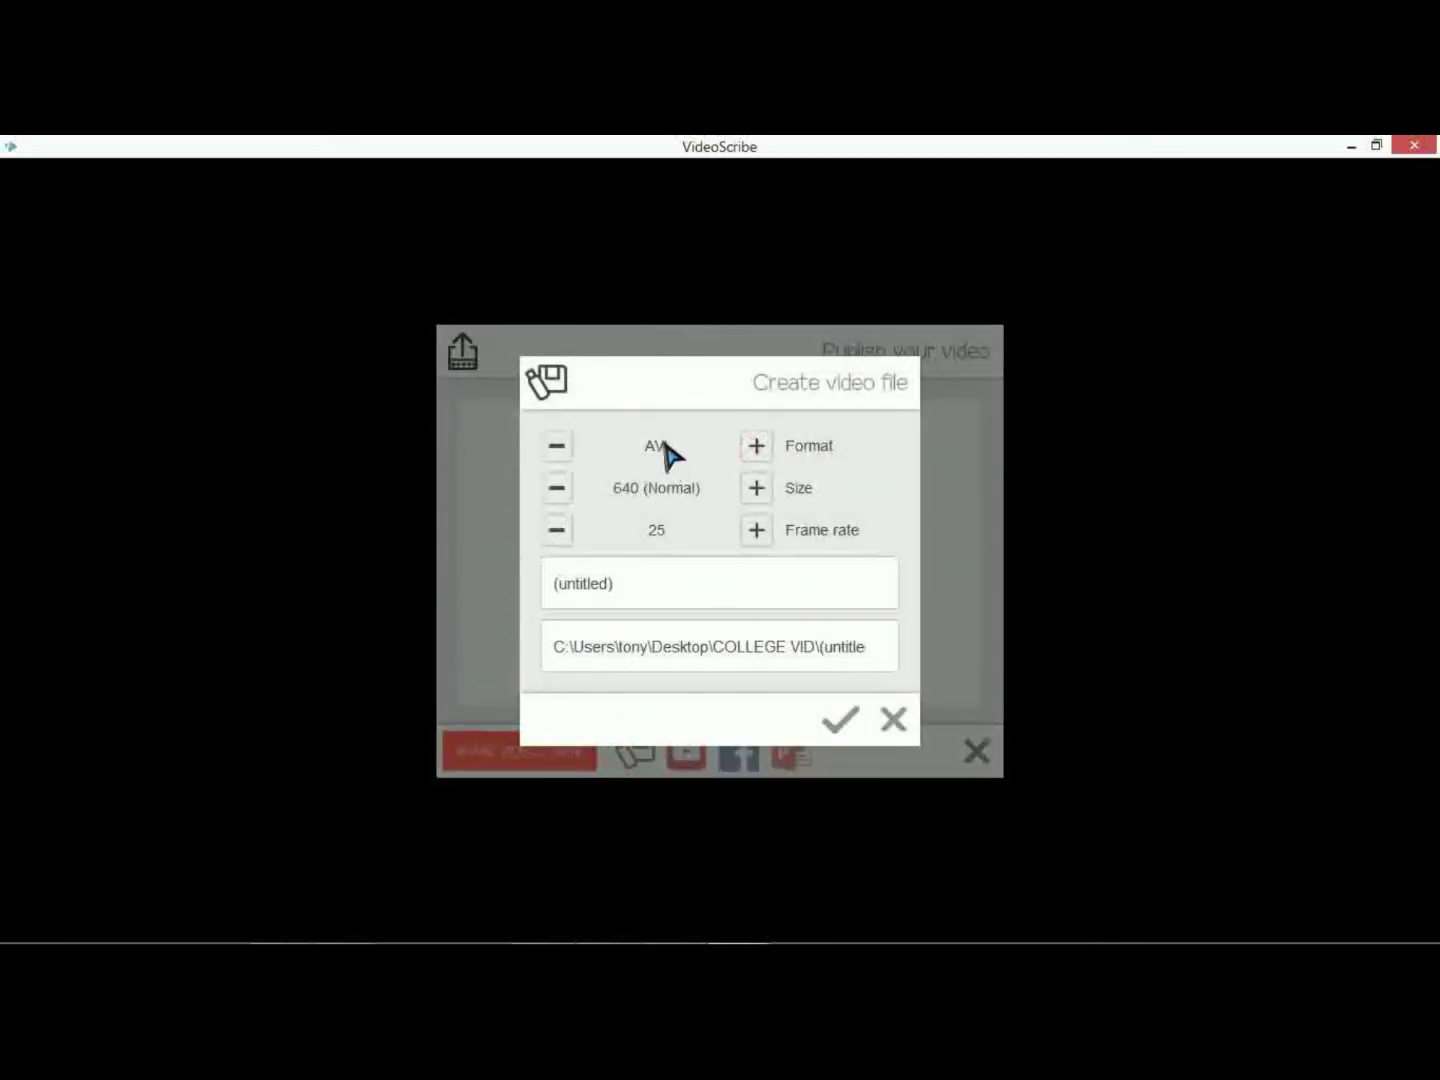
Name the video file save, choose the Desktop as its output location, and create the video.
click(553, 580)
text(fuyyug)
click(866, 650)
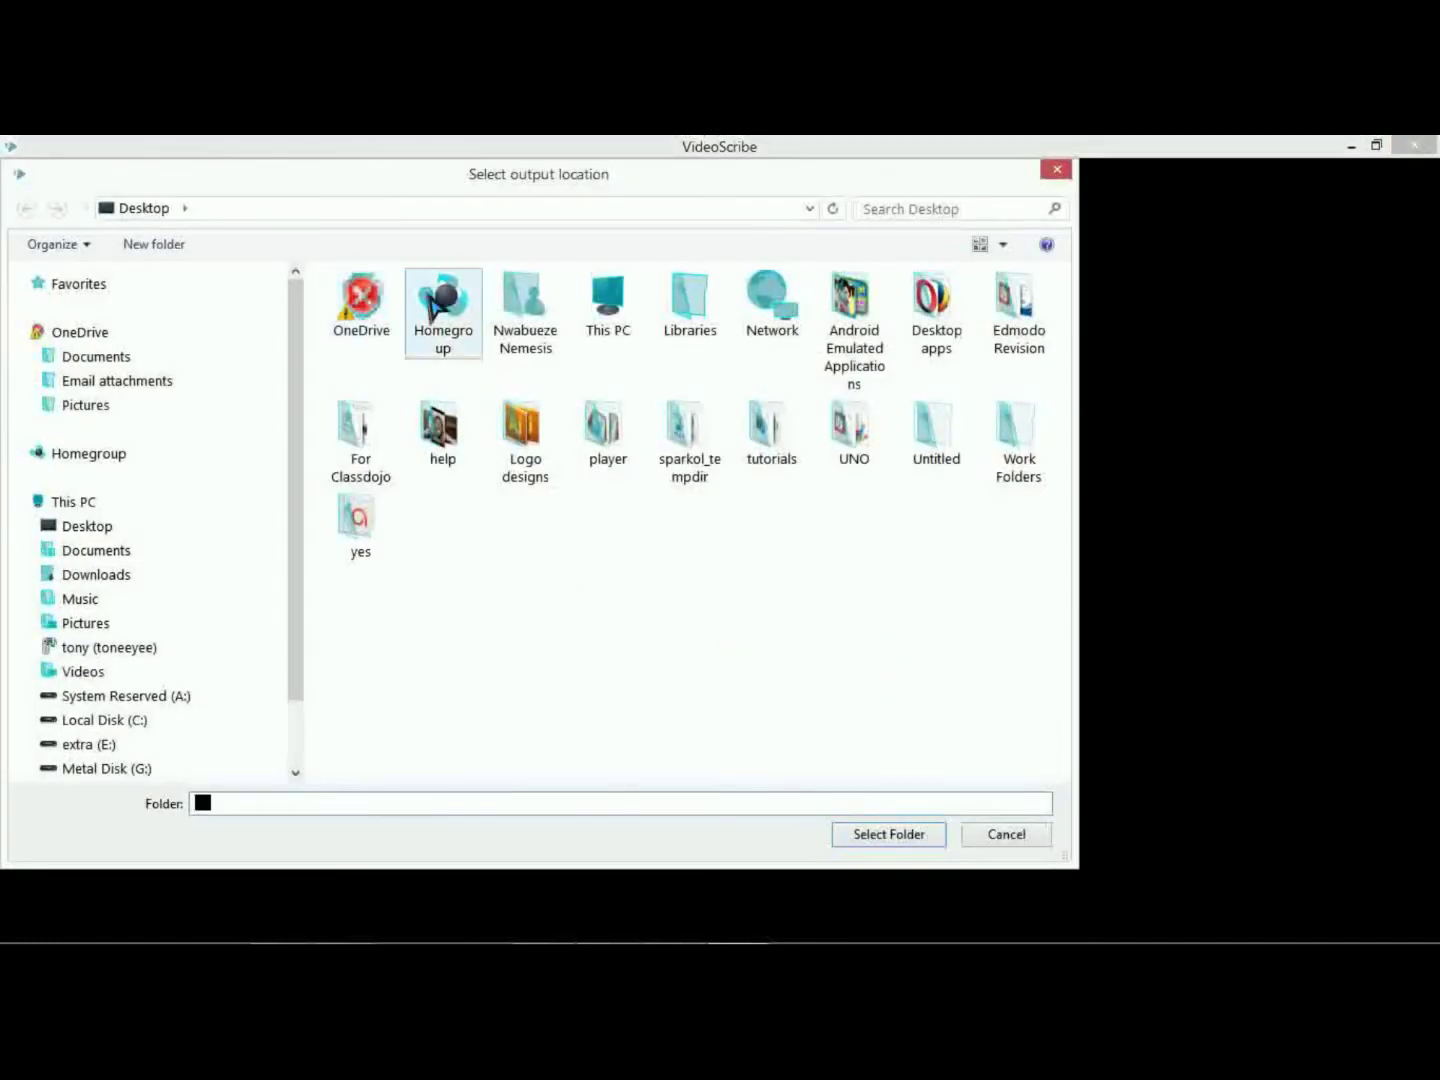
click(898, 832)
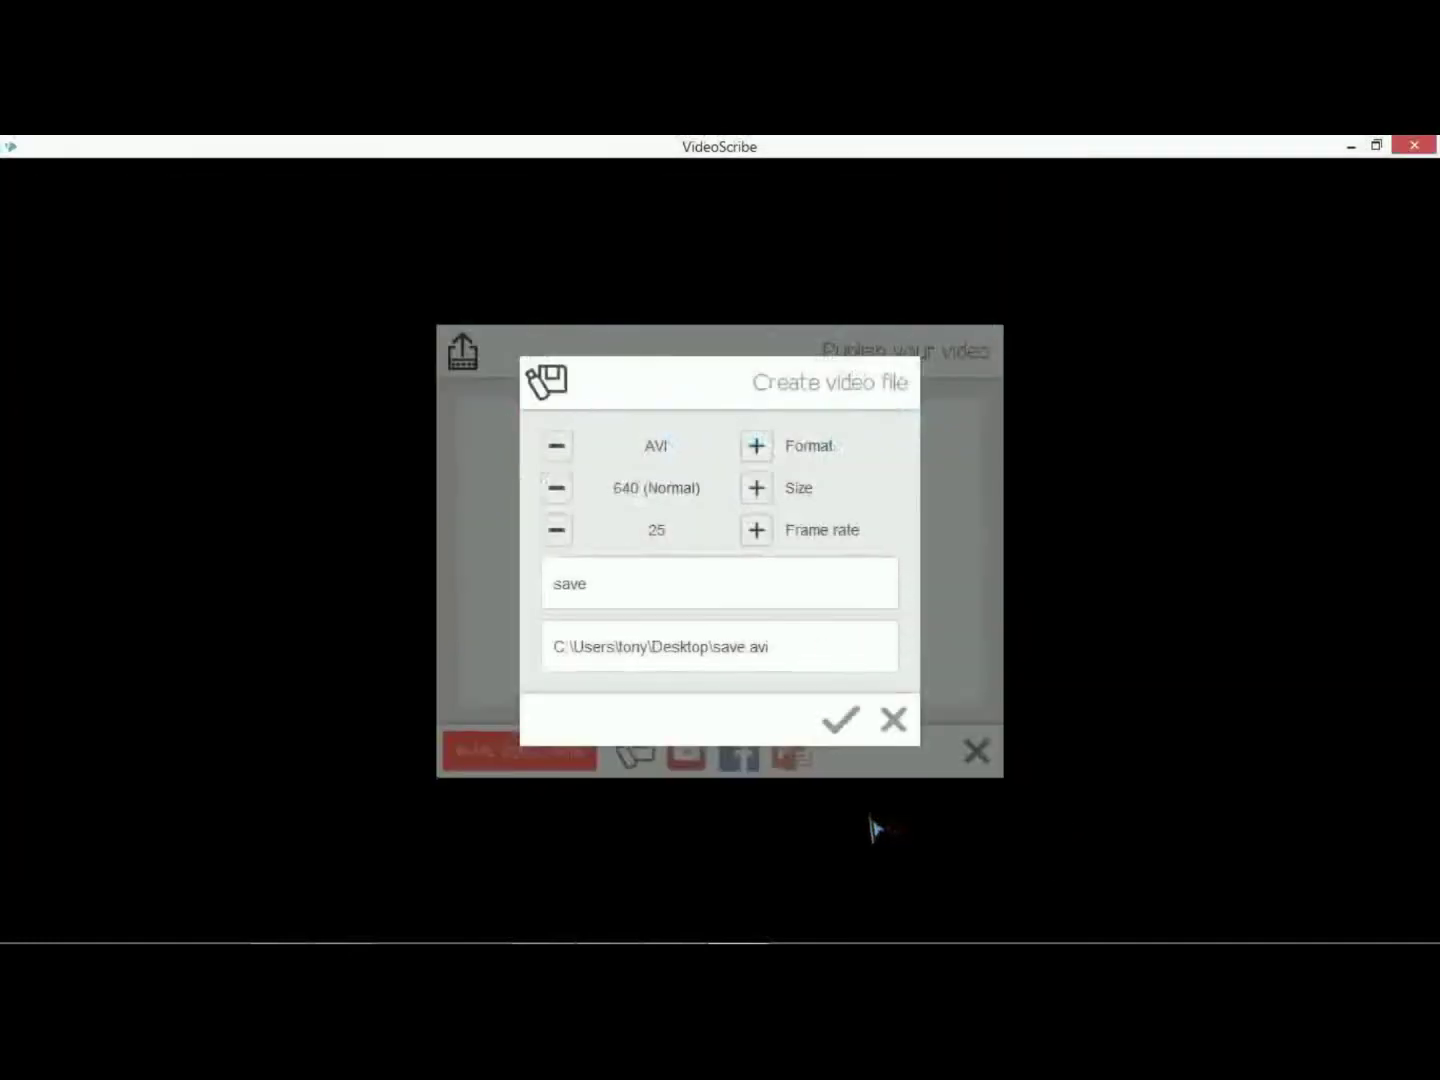
click(850, 730)
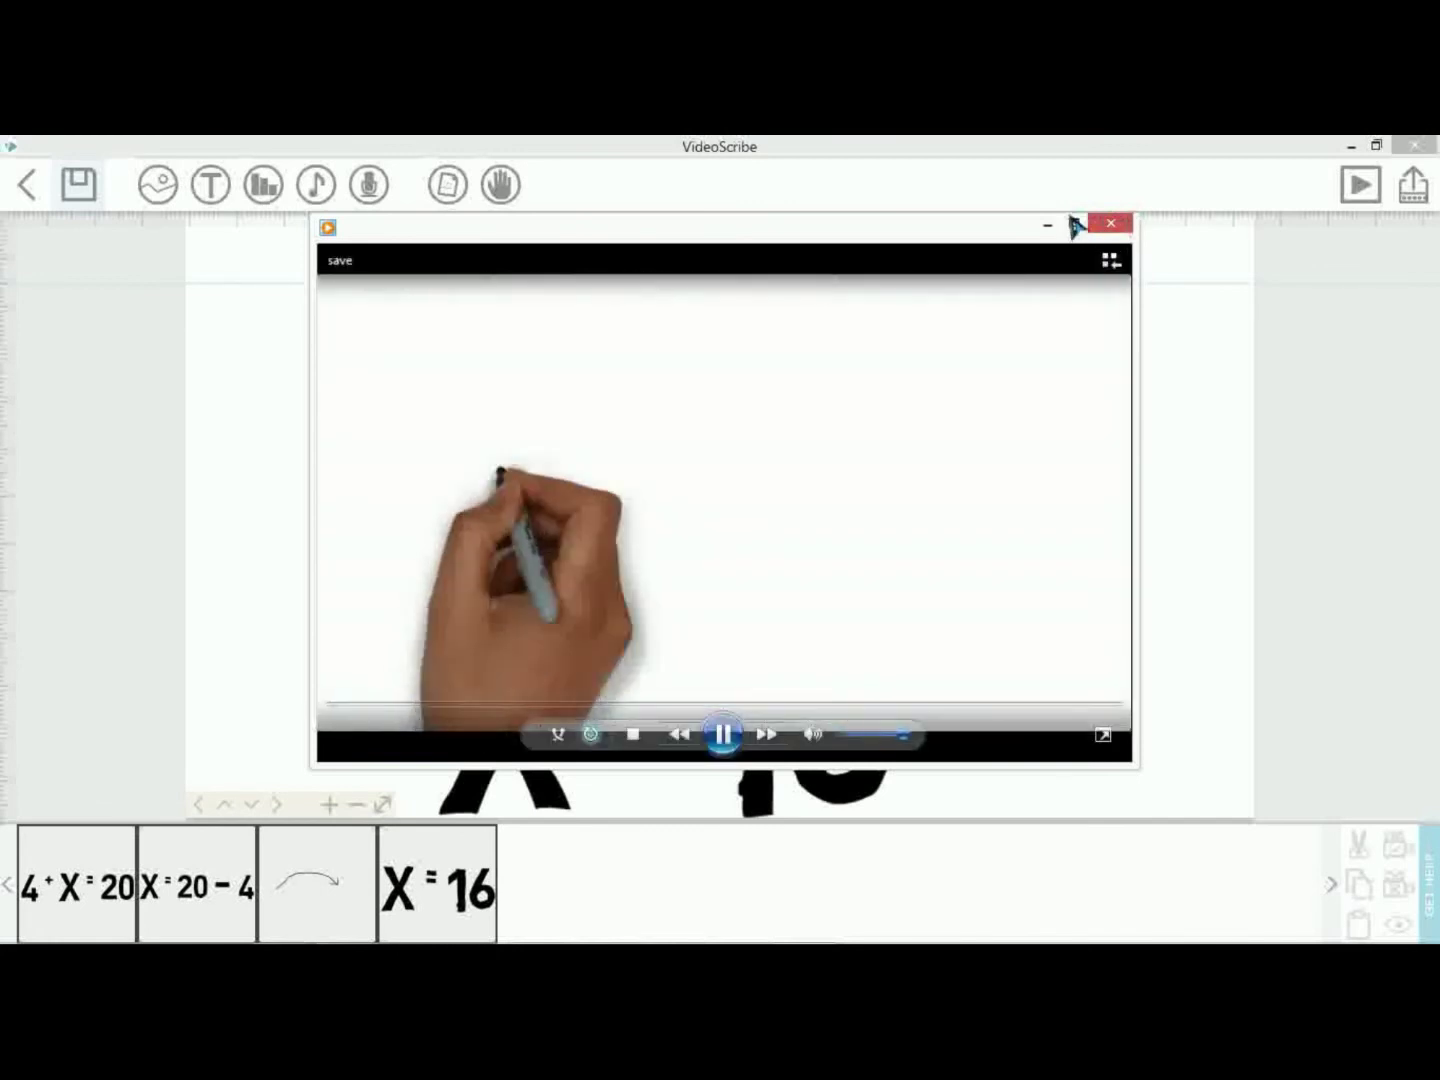
Watch the start of the exported video enlarged in the media player, pause it, and close the player.
click(1074, 222)
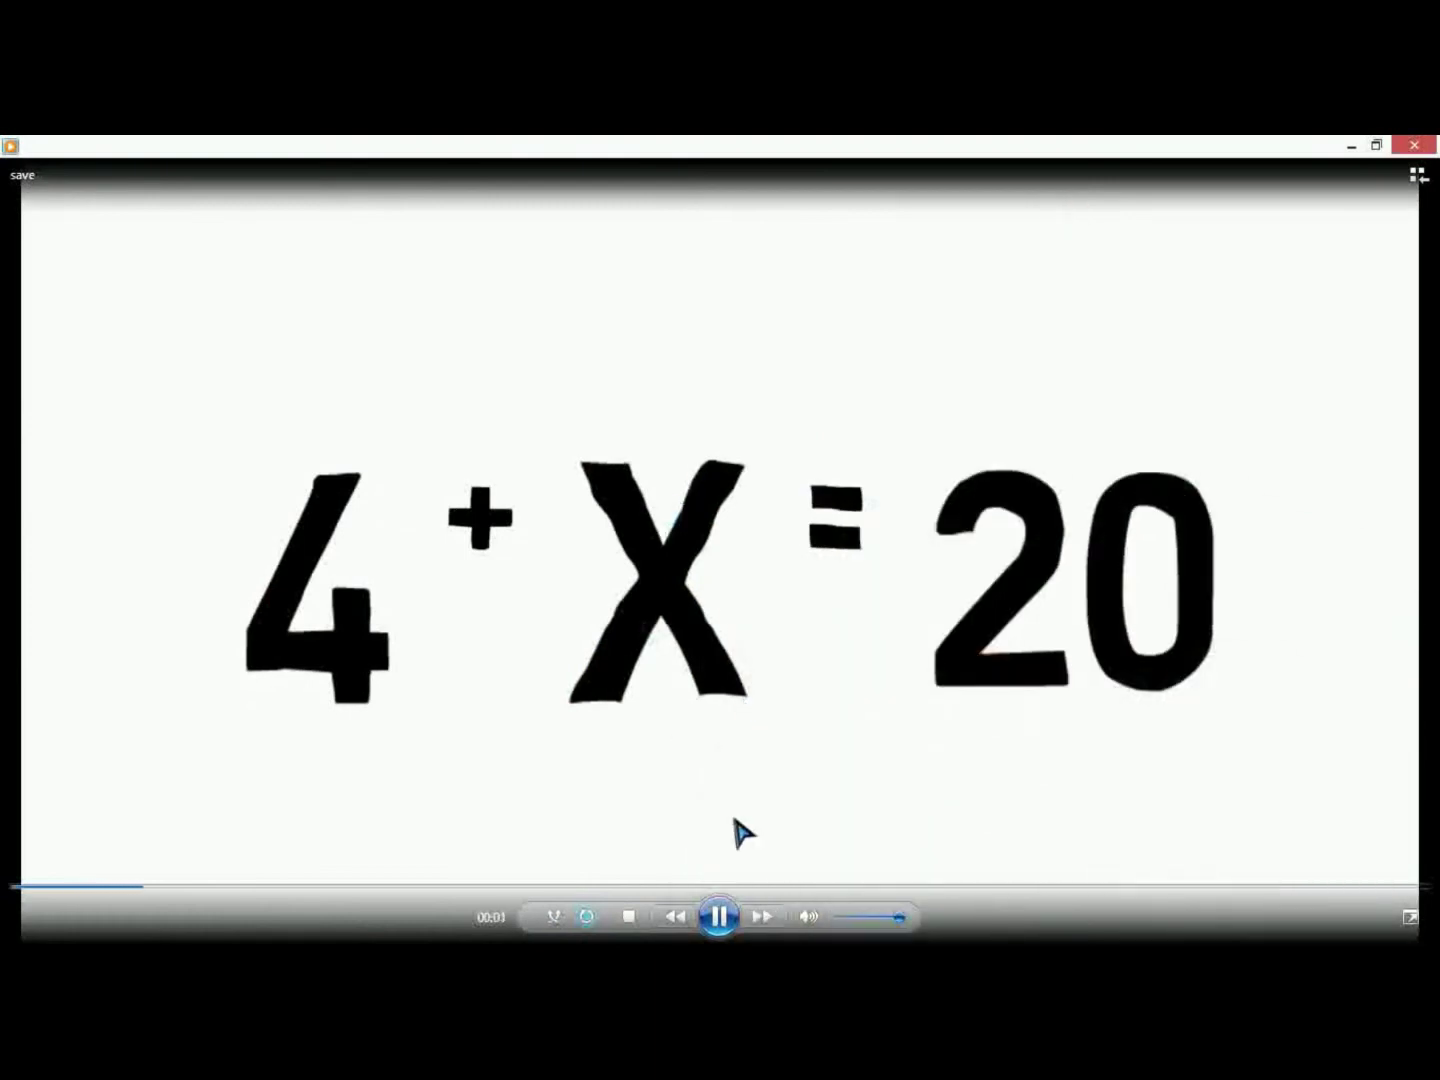
click(718, 916)
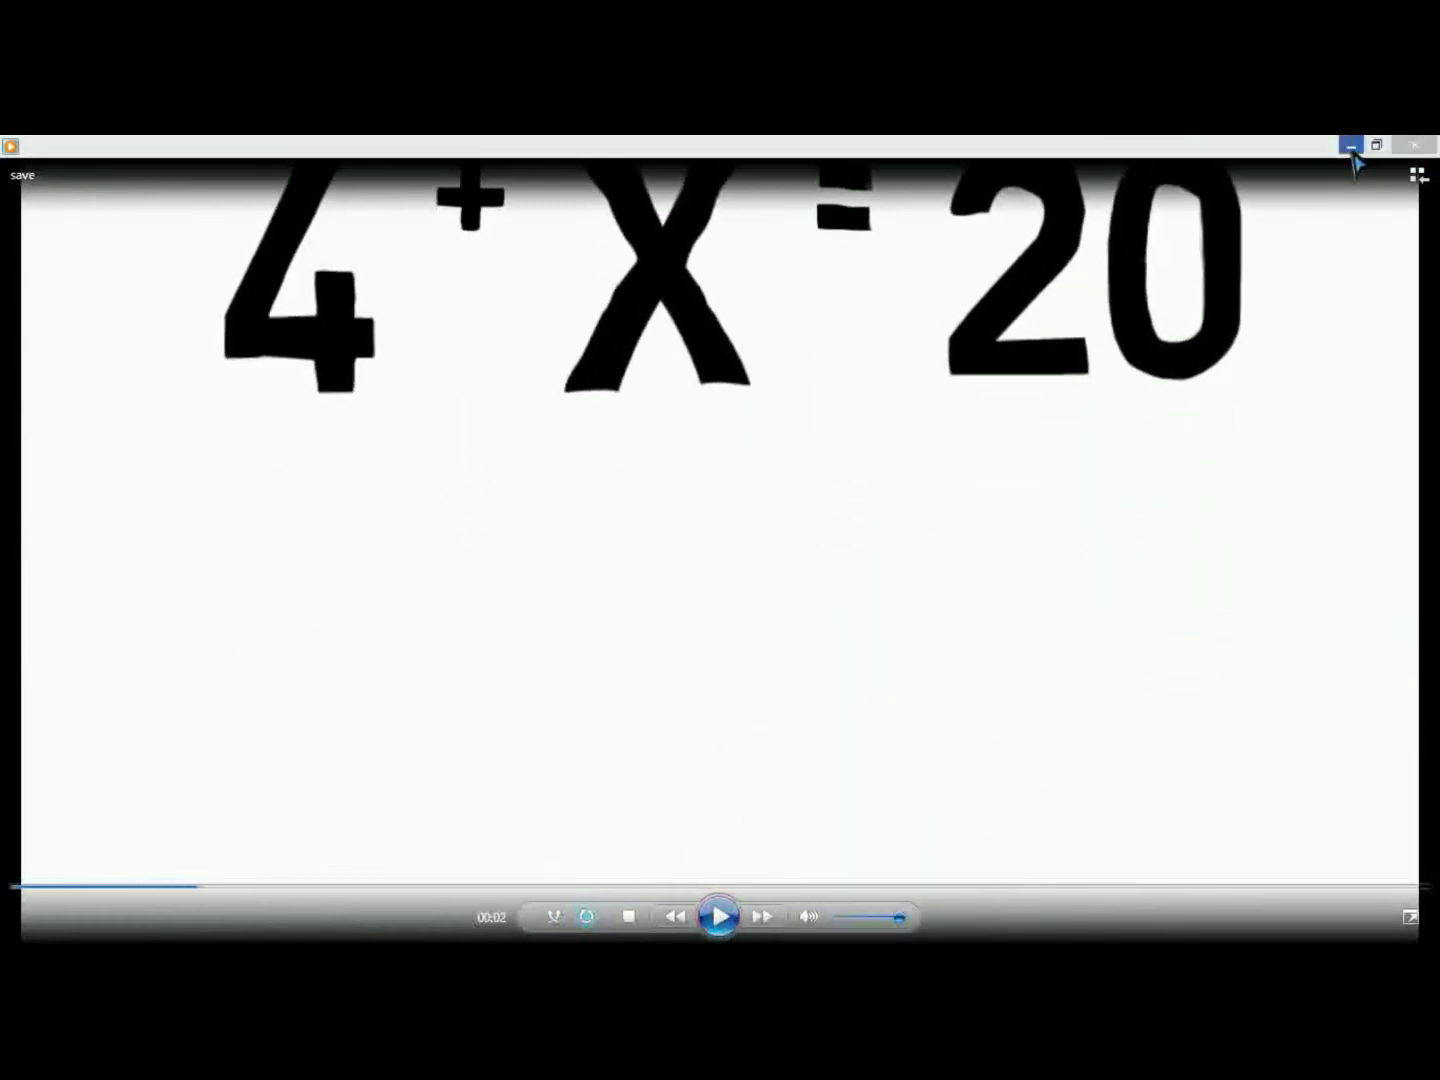
click(1399, 146)
Publish the scribe as a PowerPoint presentation, switch to videoscribe.pptx in PowerPoint, and play its embedded video.
click(1424, 199)
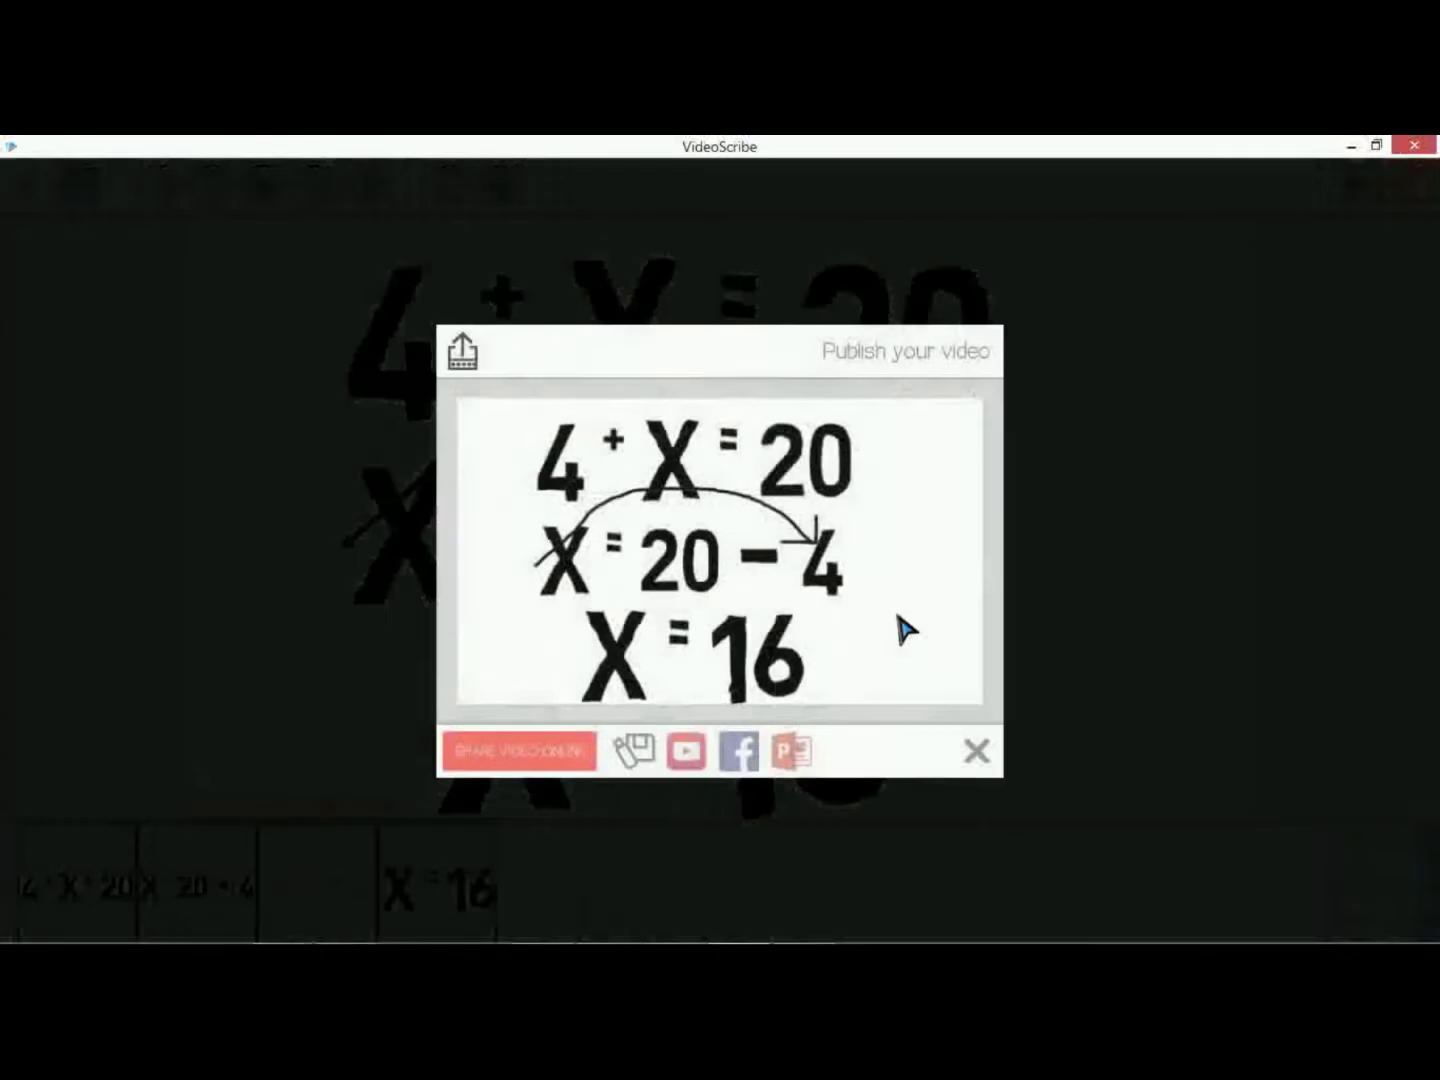
click(794, 758)
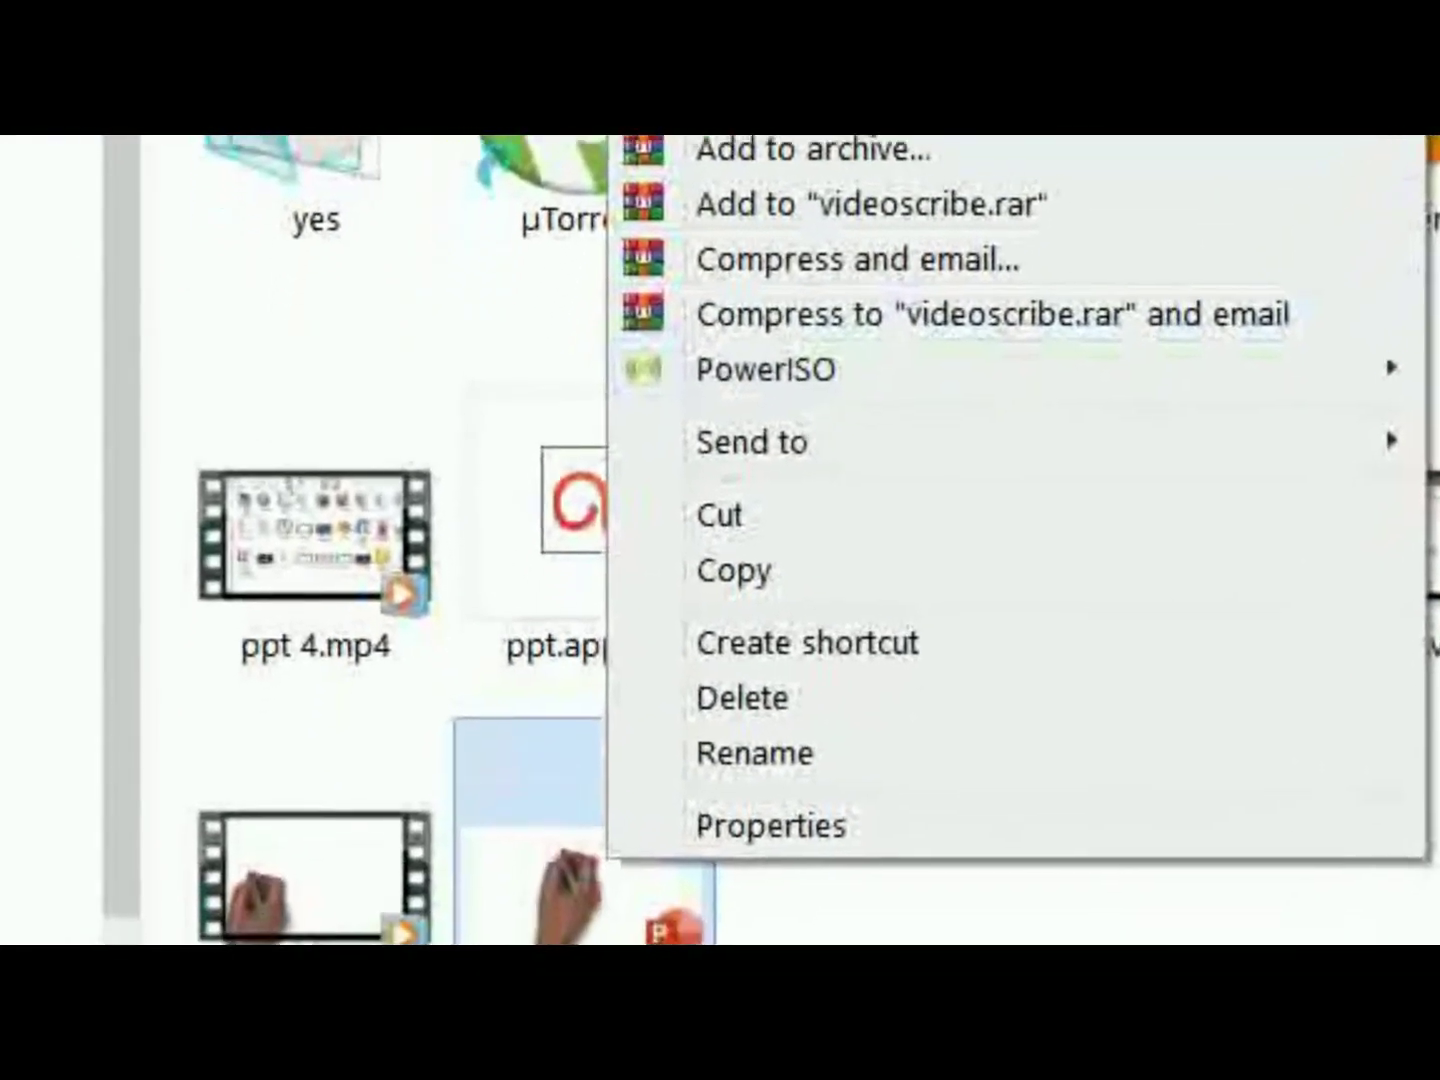
click(1215, 1070)
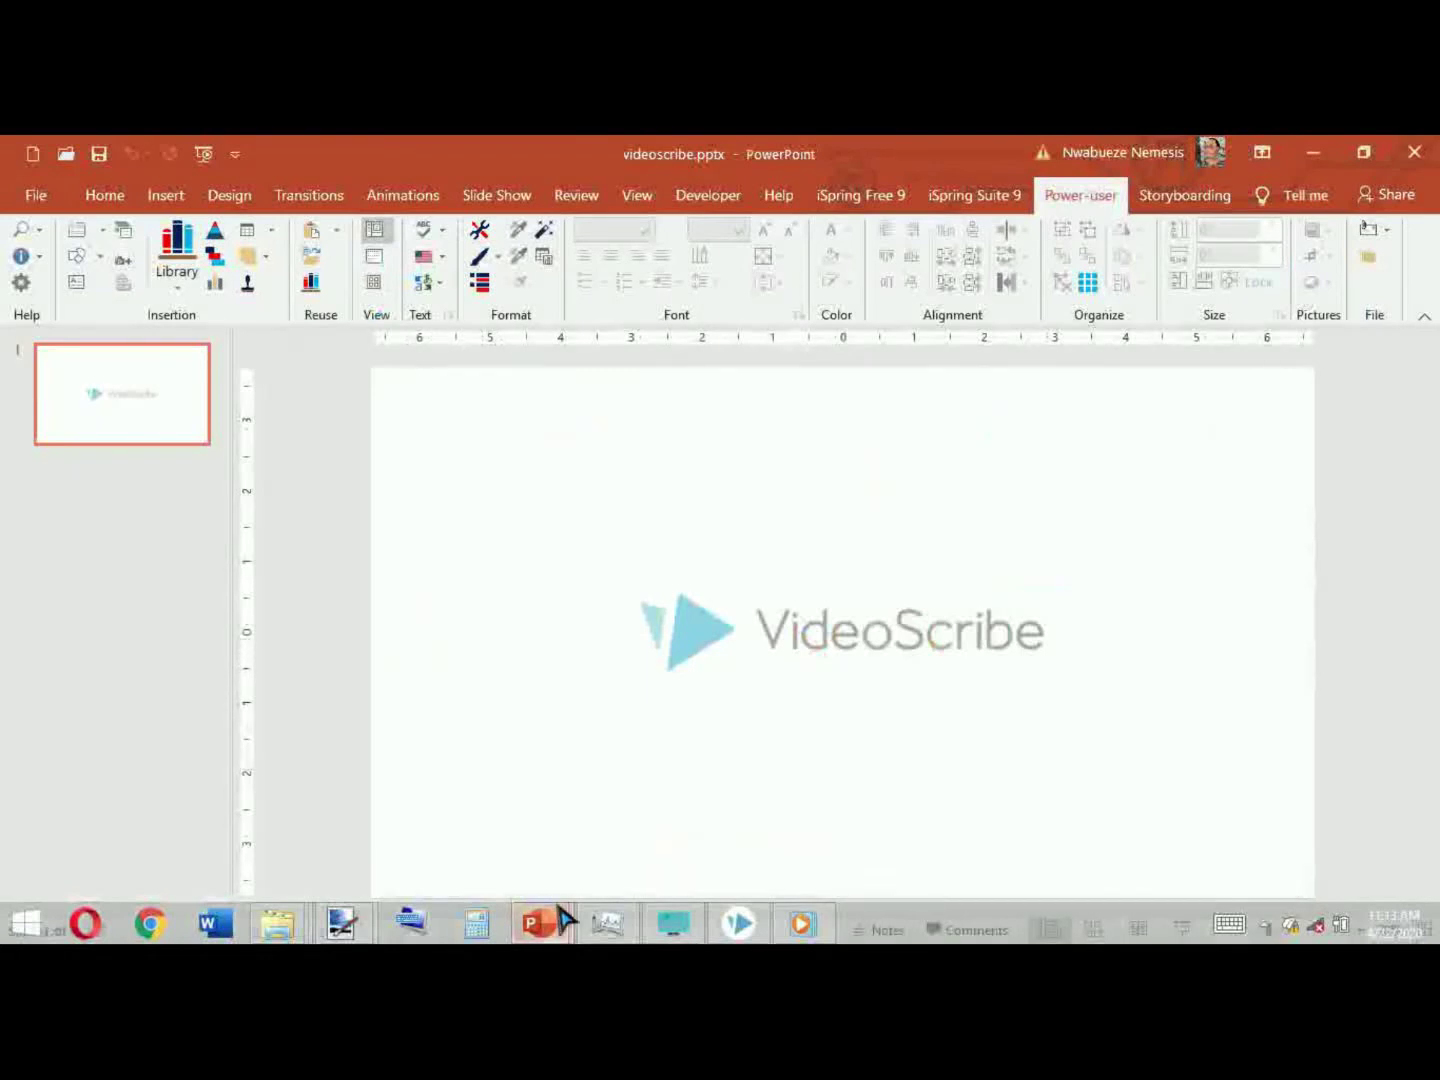
click(403, 877)
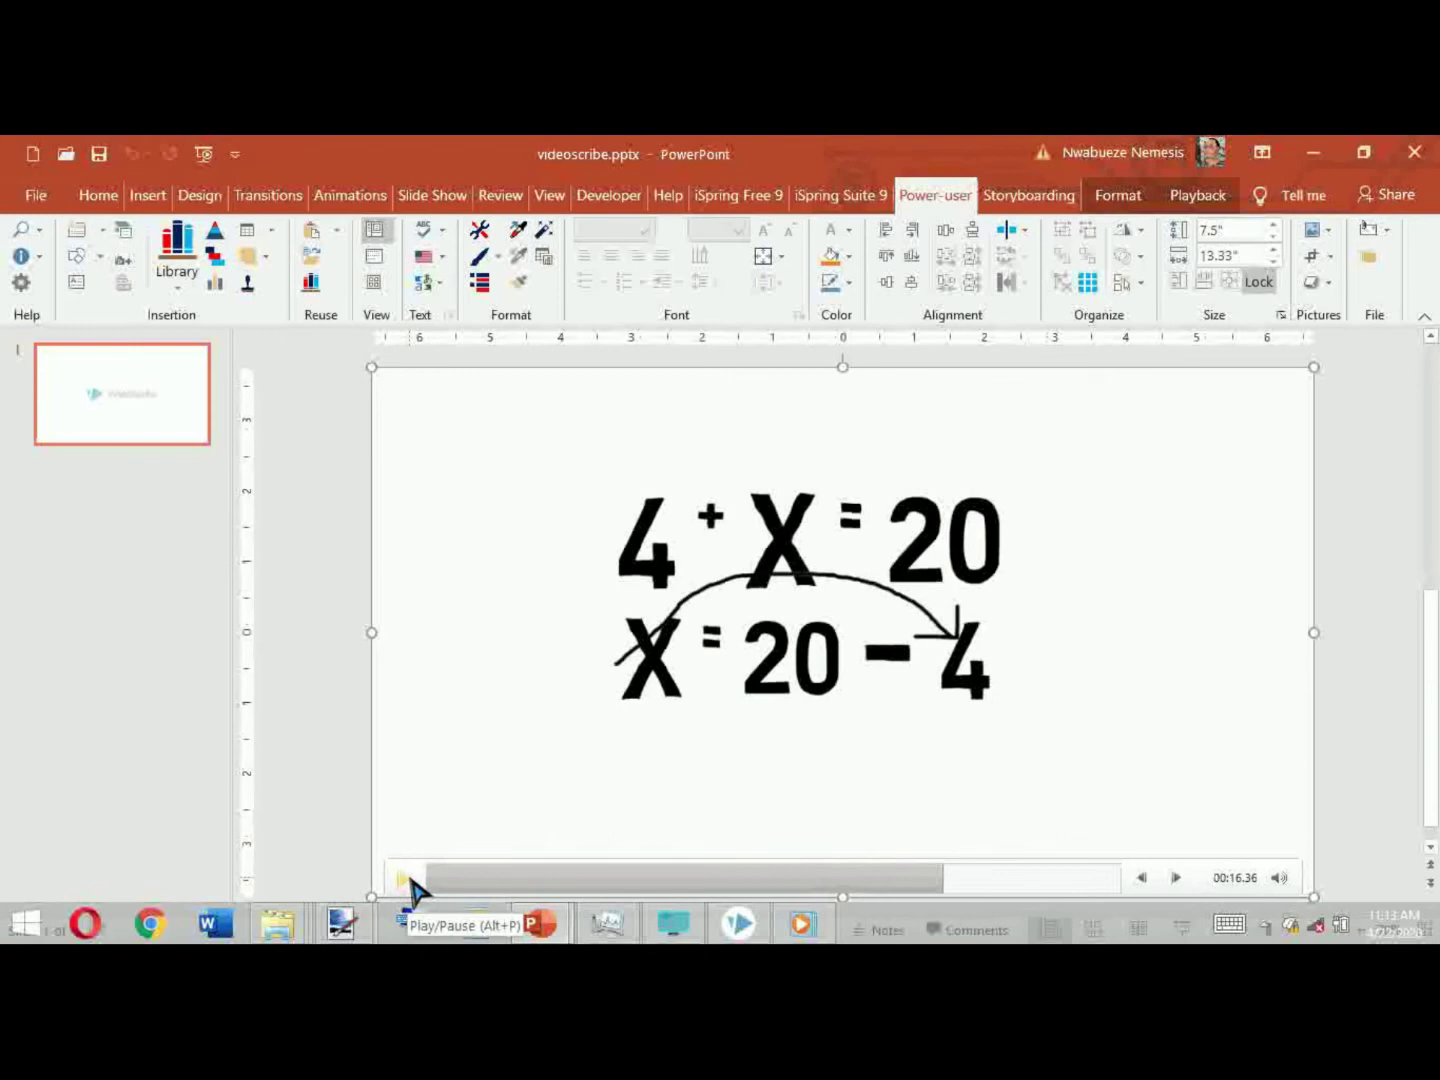
Back in VideoScribe, set the curved arrow's animate time to 4.0 s and preview the scribe.
click(1265, 926)
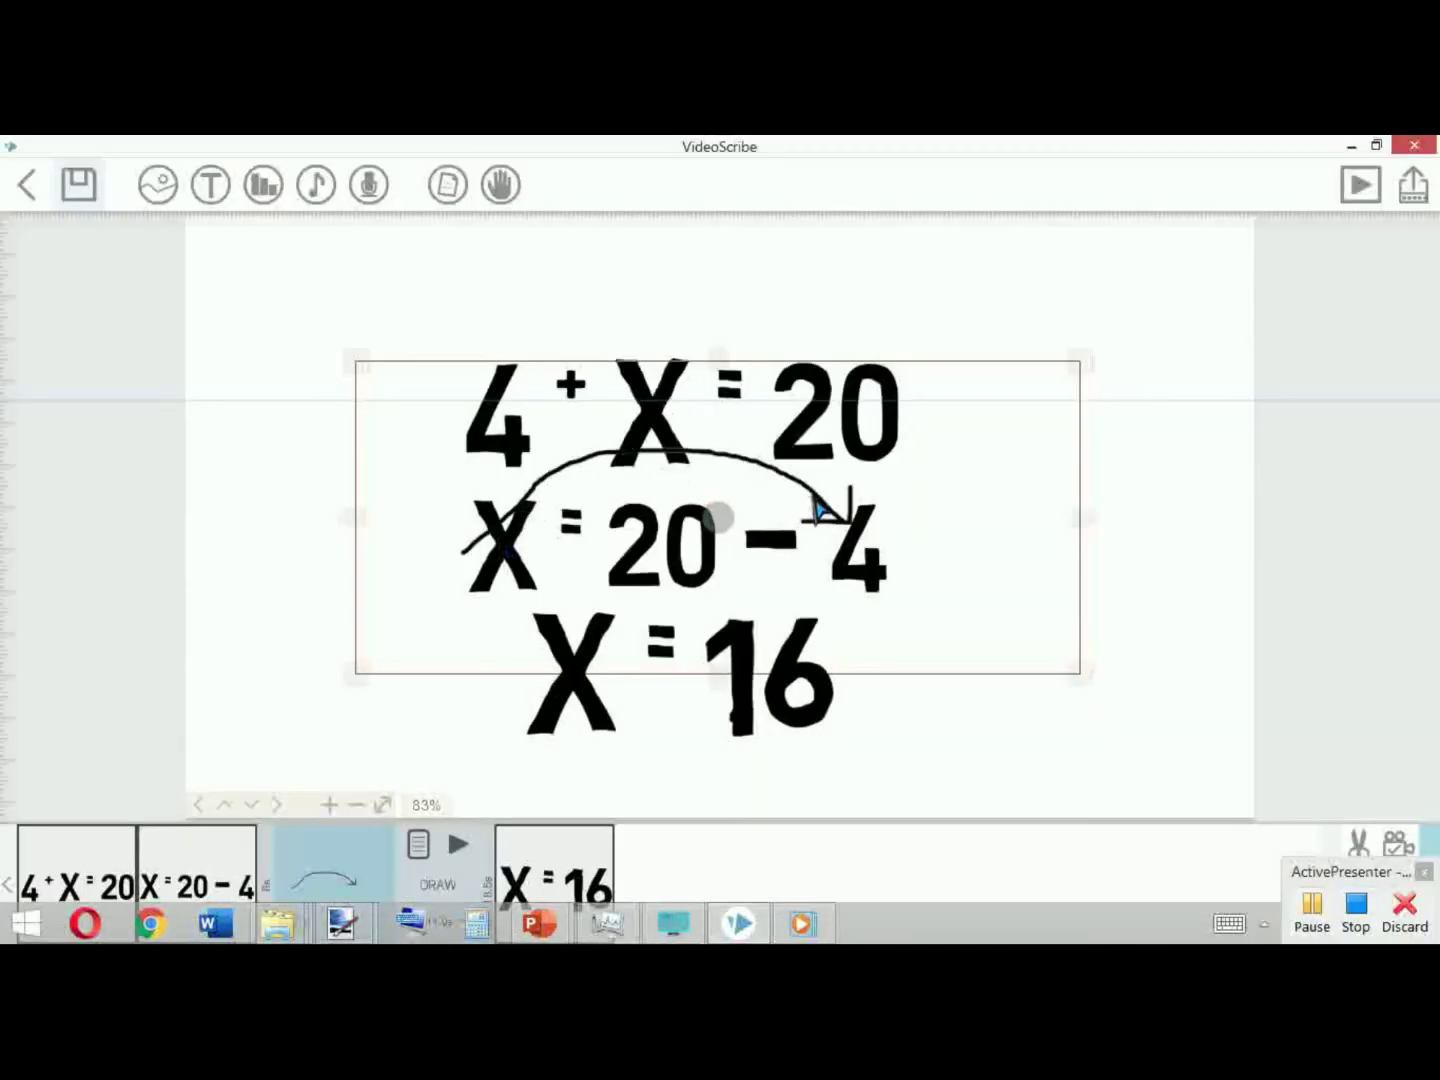
double_click(818, 510)
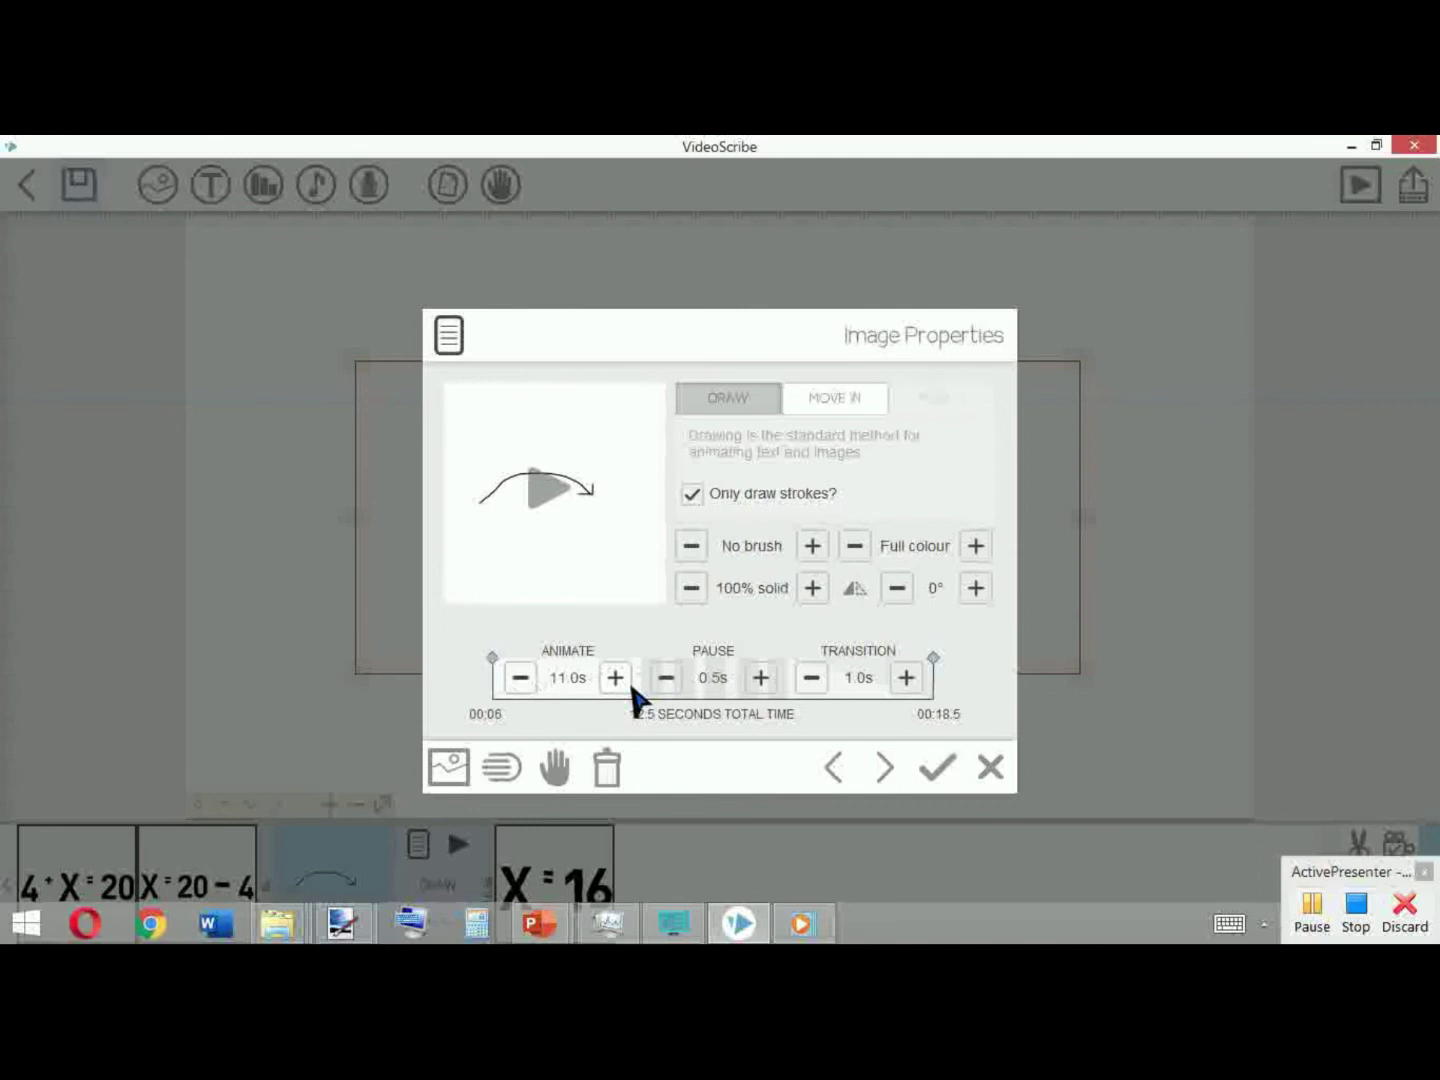
click(520, 680)
click(521, 680)
click(521, 680)
click(521, 680)
click(521, 679)
click(521, 680)
click(521, 679)
click(521, 680)
click(521, 680)
click(521, 679)
click(521, 680)
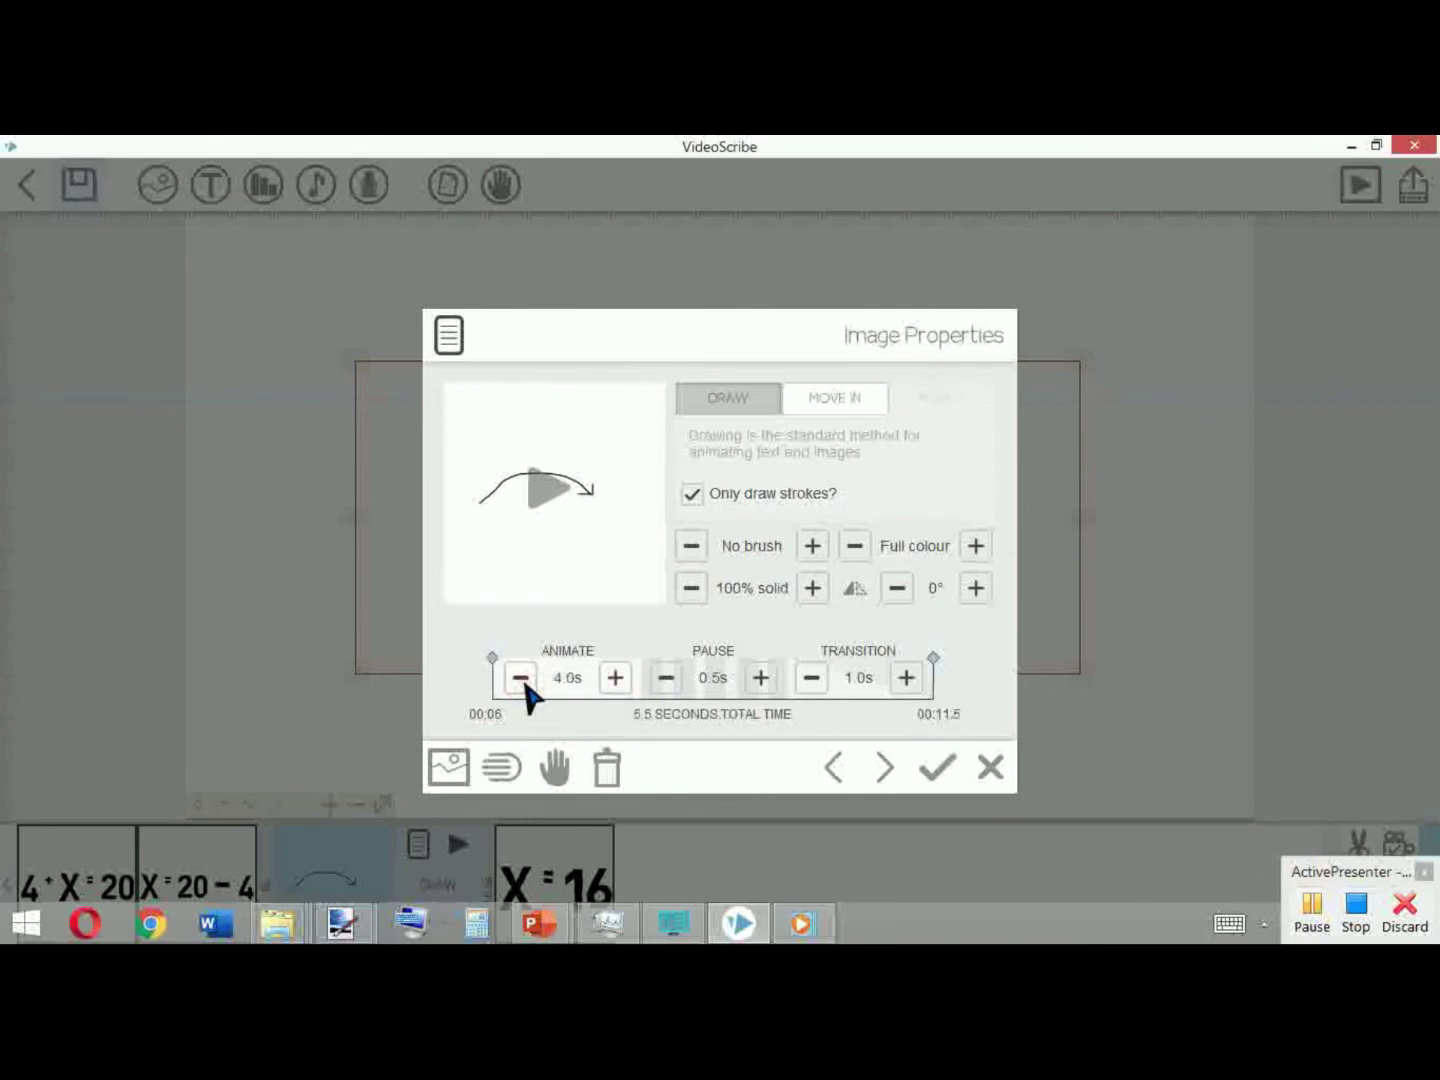
click(938, 767)
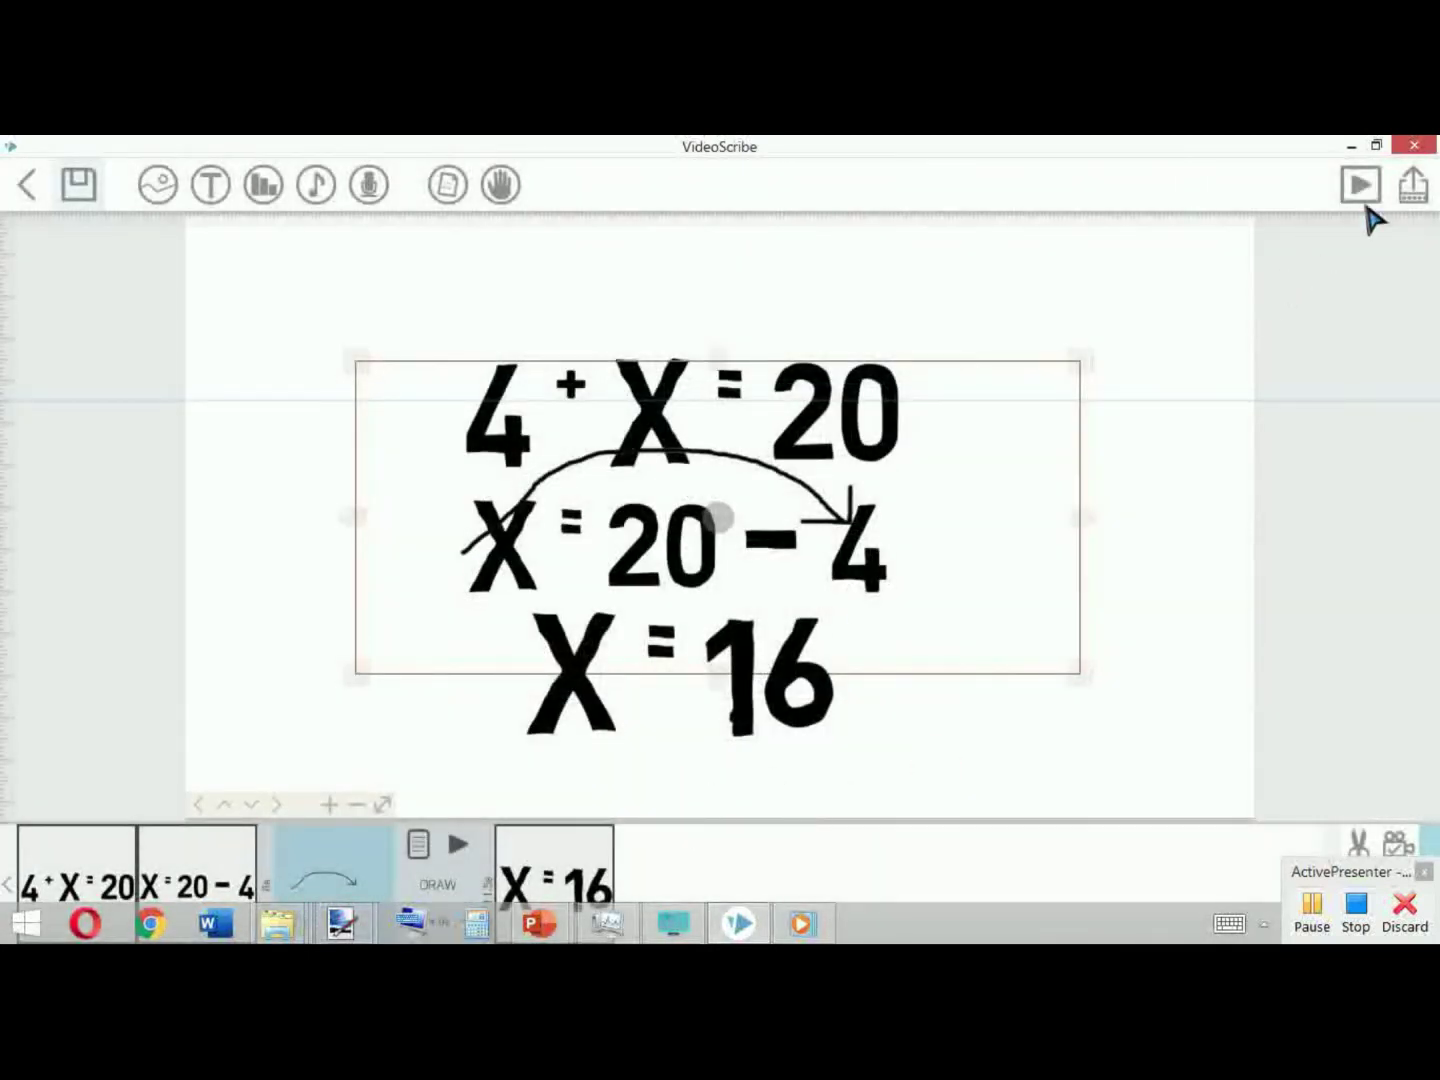
click(1362, 190)
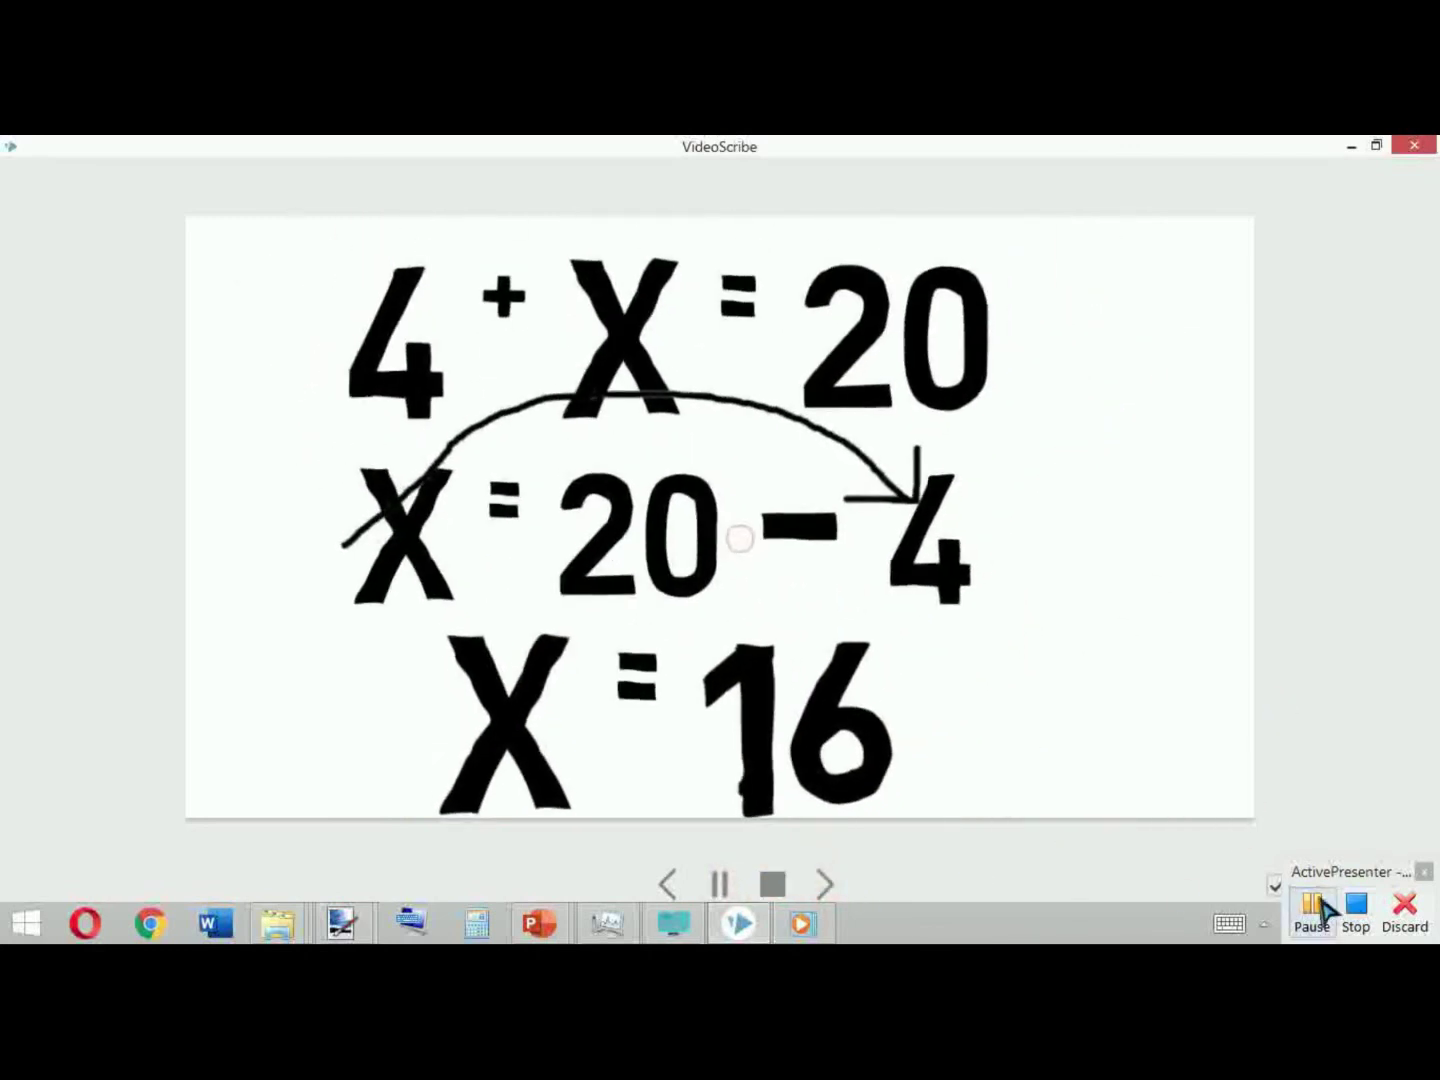
Set the arrow's animate time to 2.0 s with a Bounce in Move In animation, and preview the scribe.
double_click(679, 418)
click(520, 679)
click(520, 679)
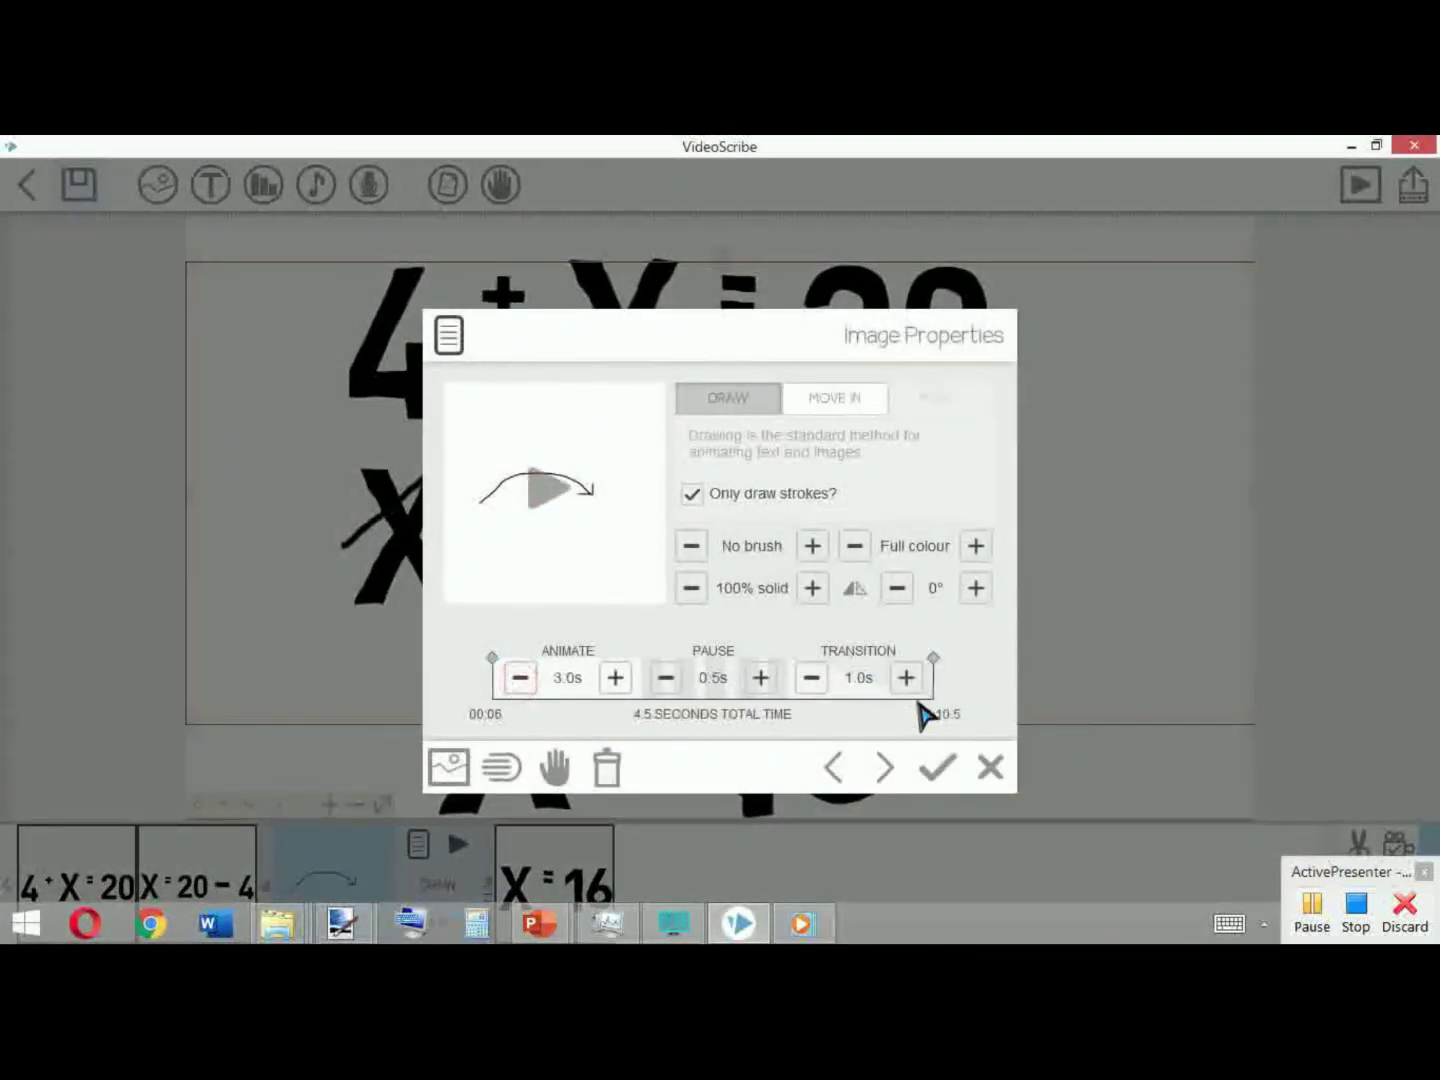
click(521, 679)
click(520, 680)
click(832, 406)
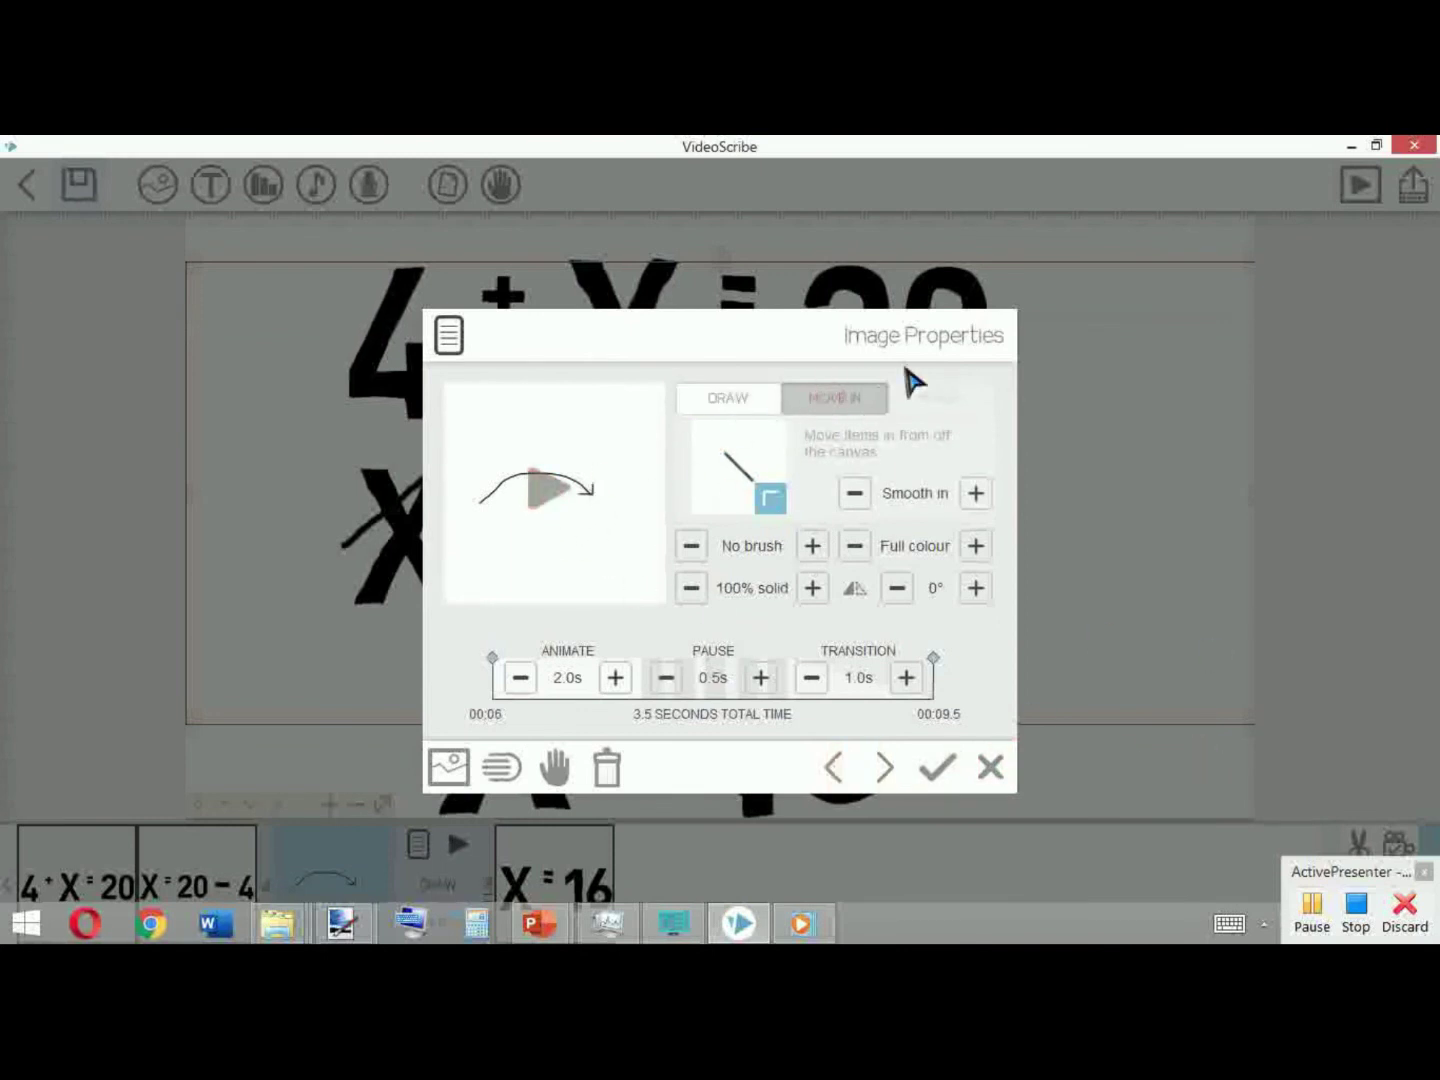
click(977, 492)
click(937, 768)
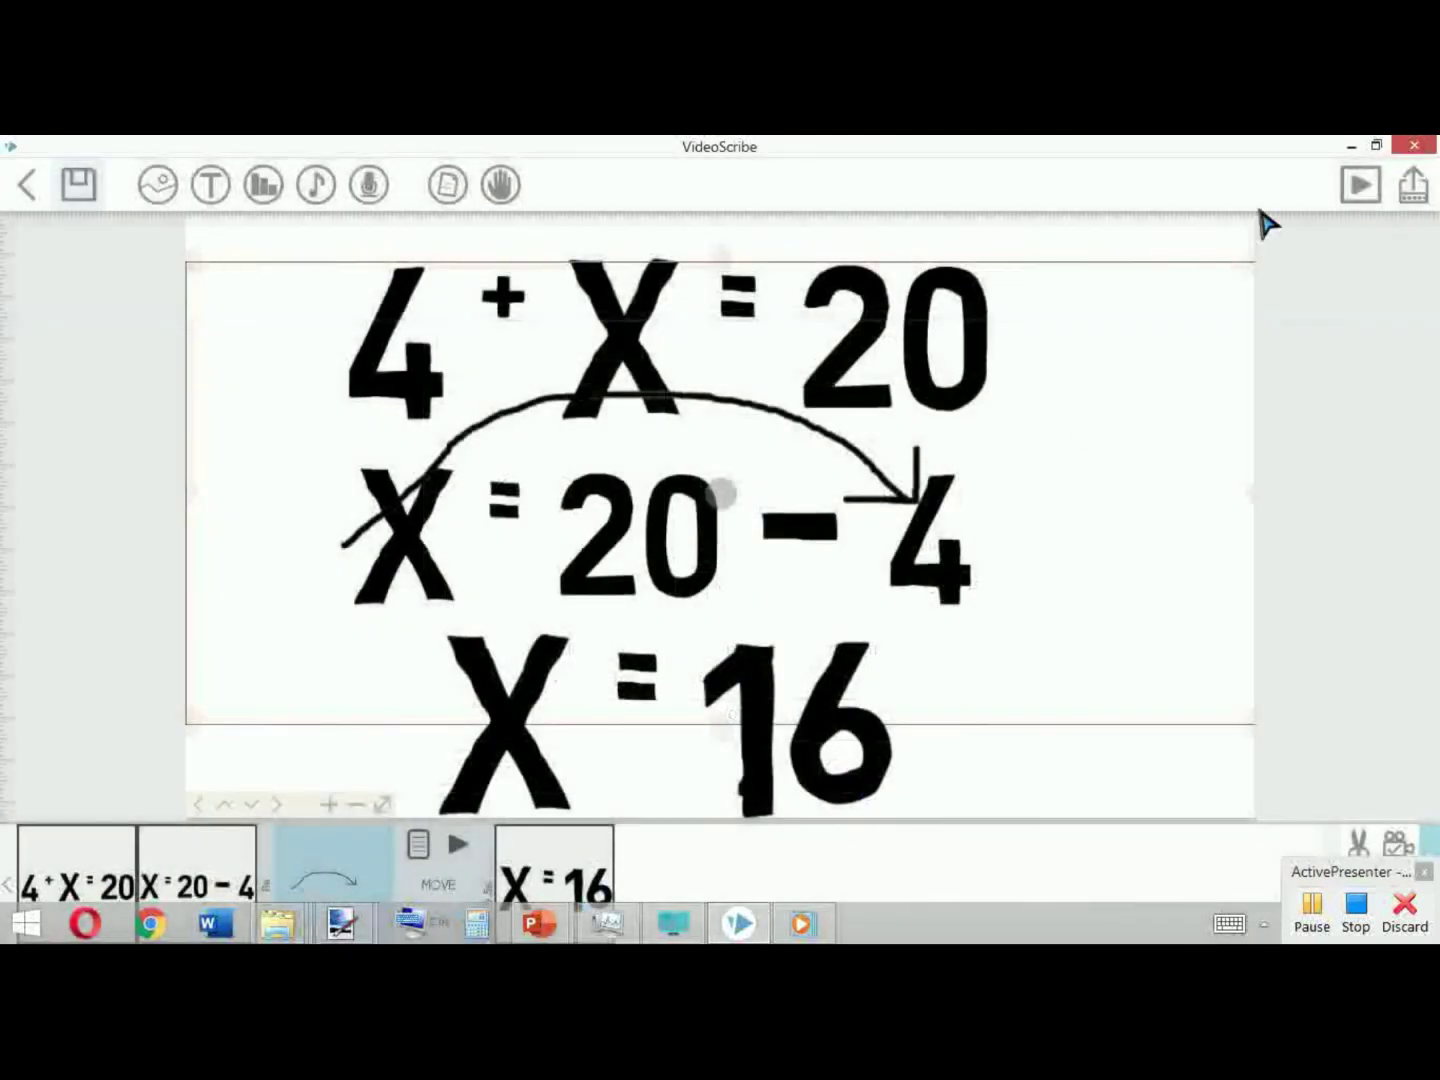
click(1358, 185)
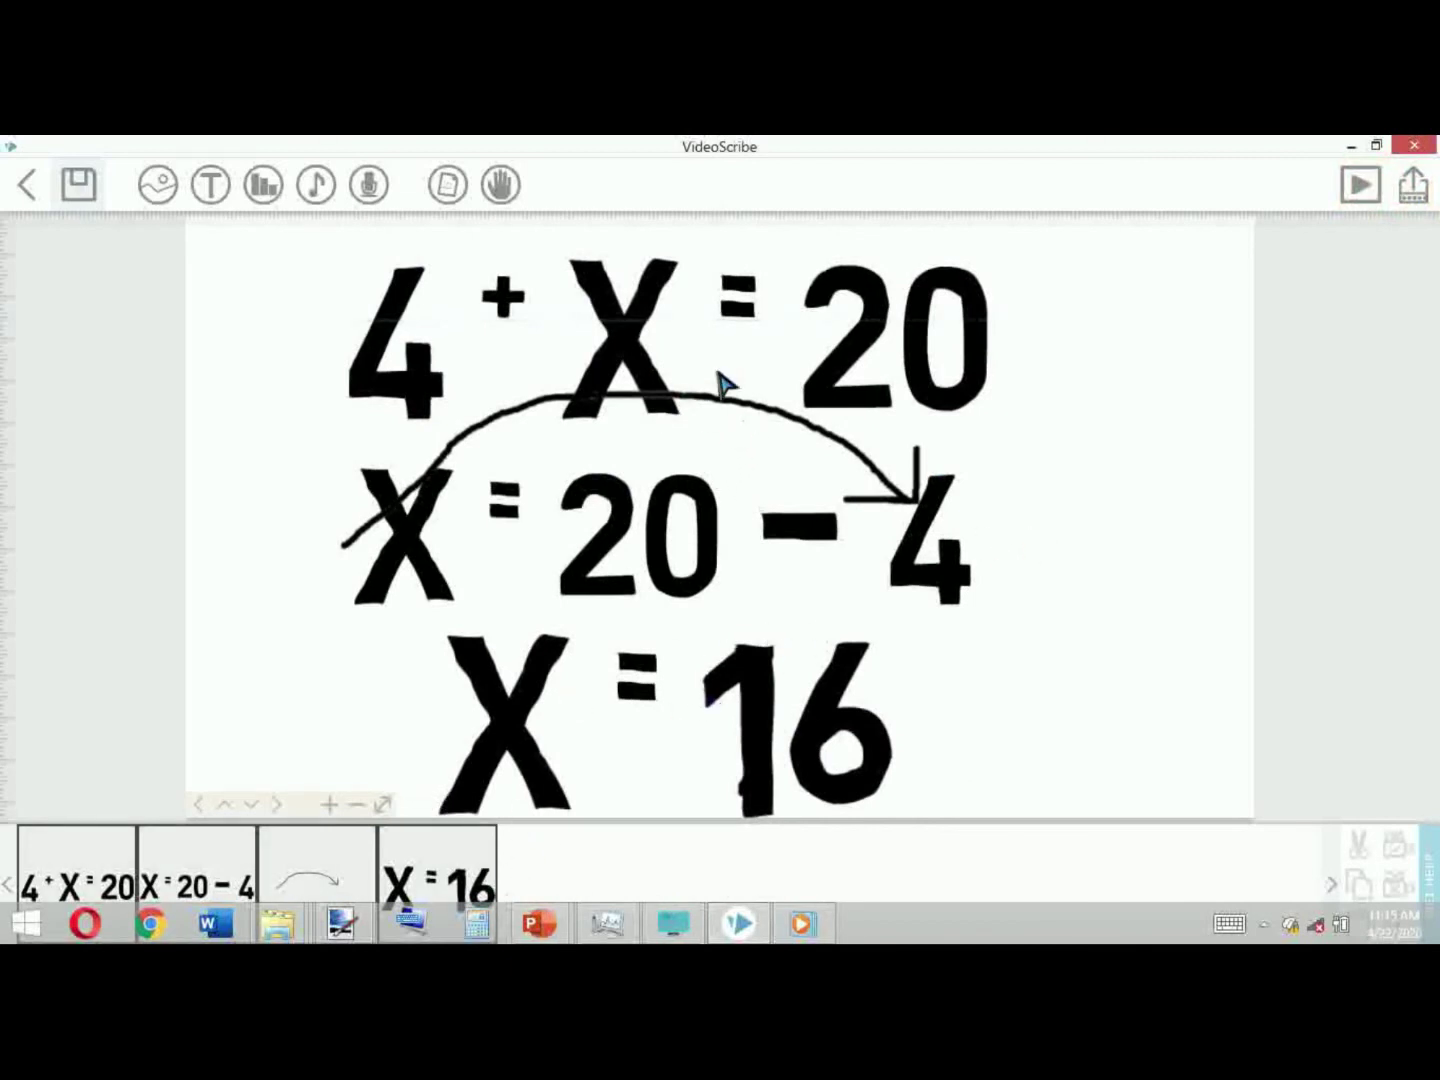
double_click(845, 430)
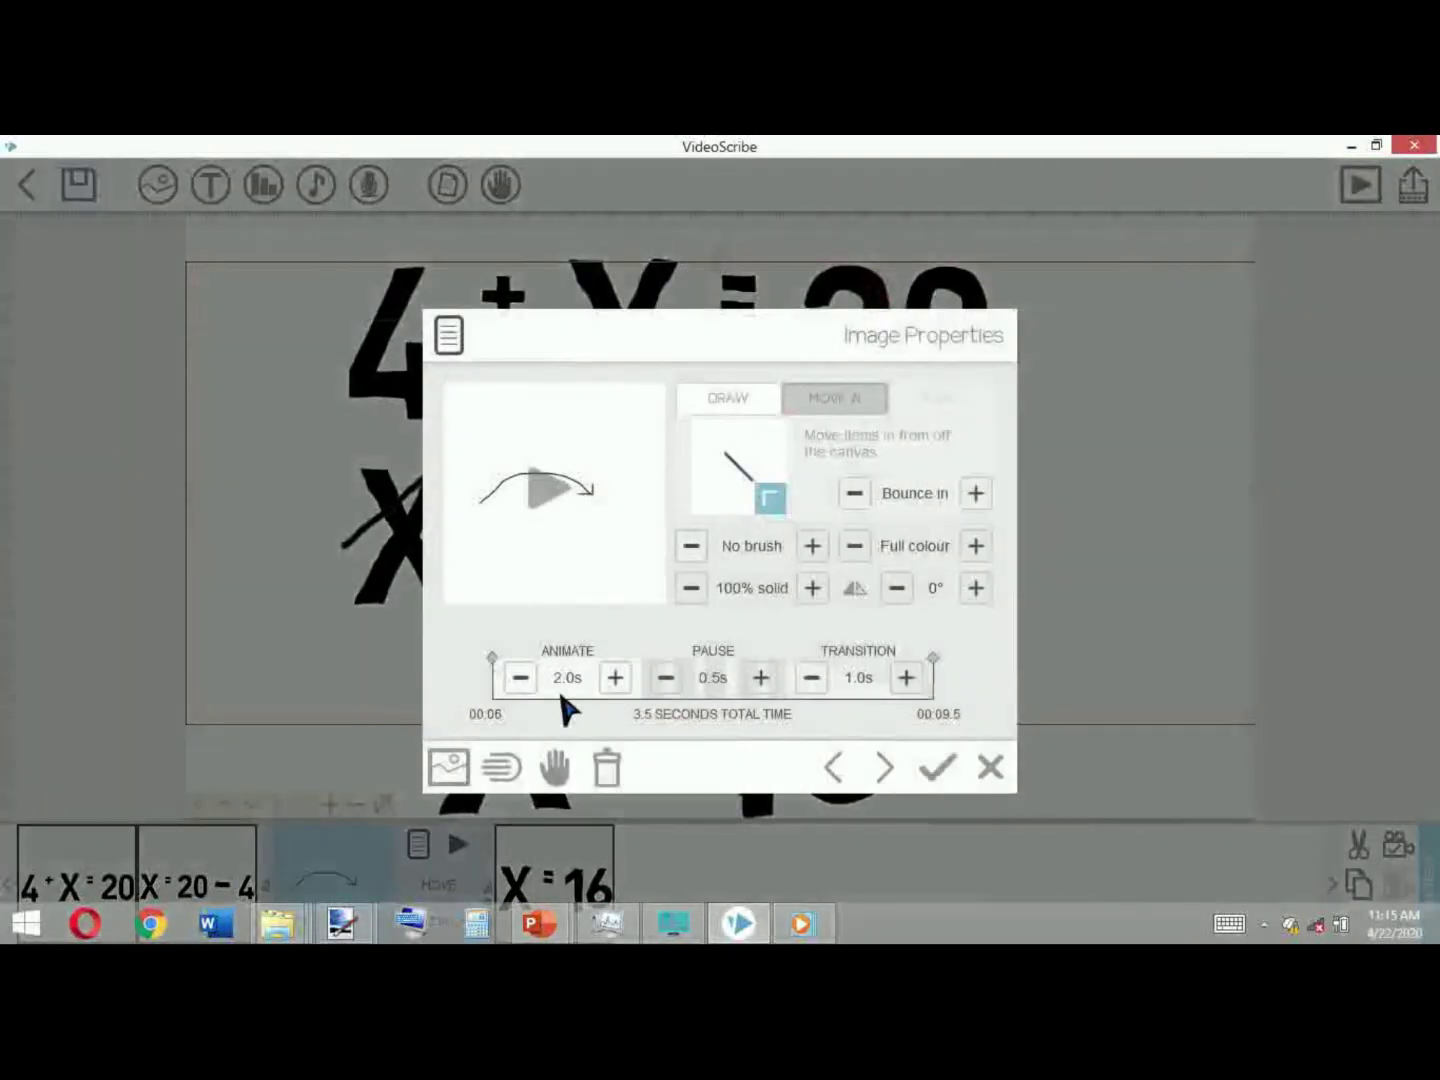
click(615, 678)
click(616, 678)
click(617, 678)
click(616, 678)
click(616, 679)
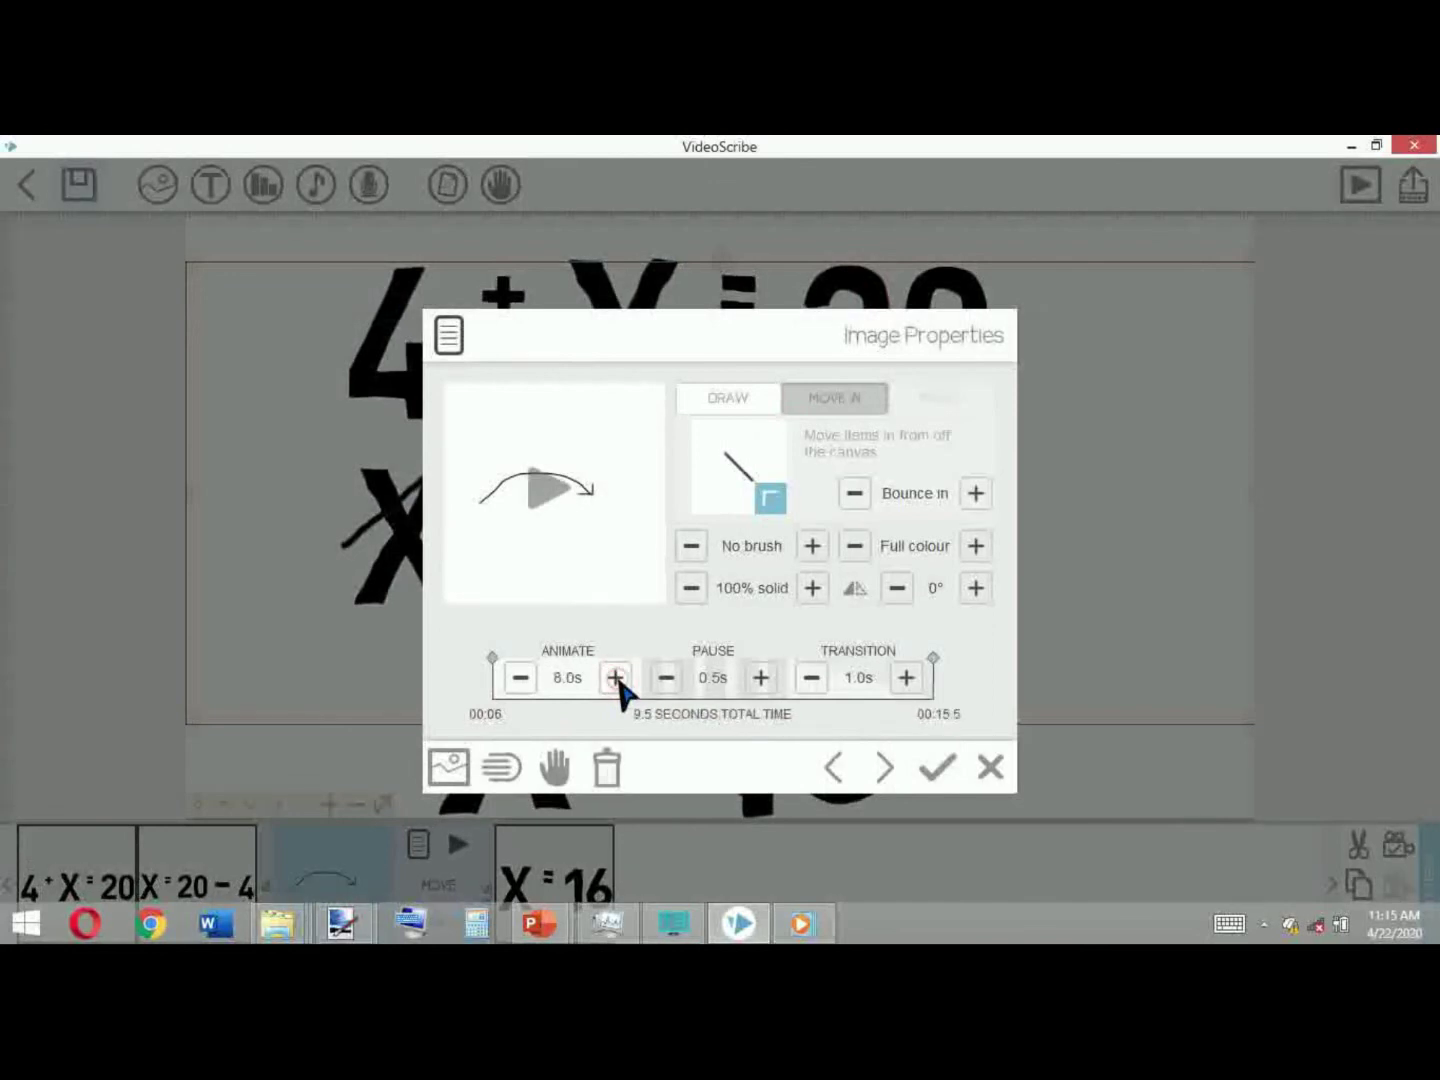
click(990, 767)
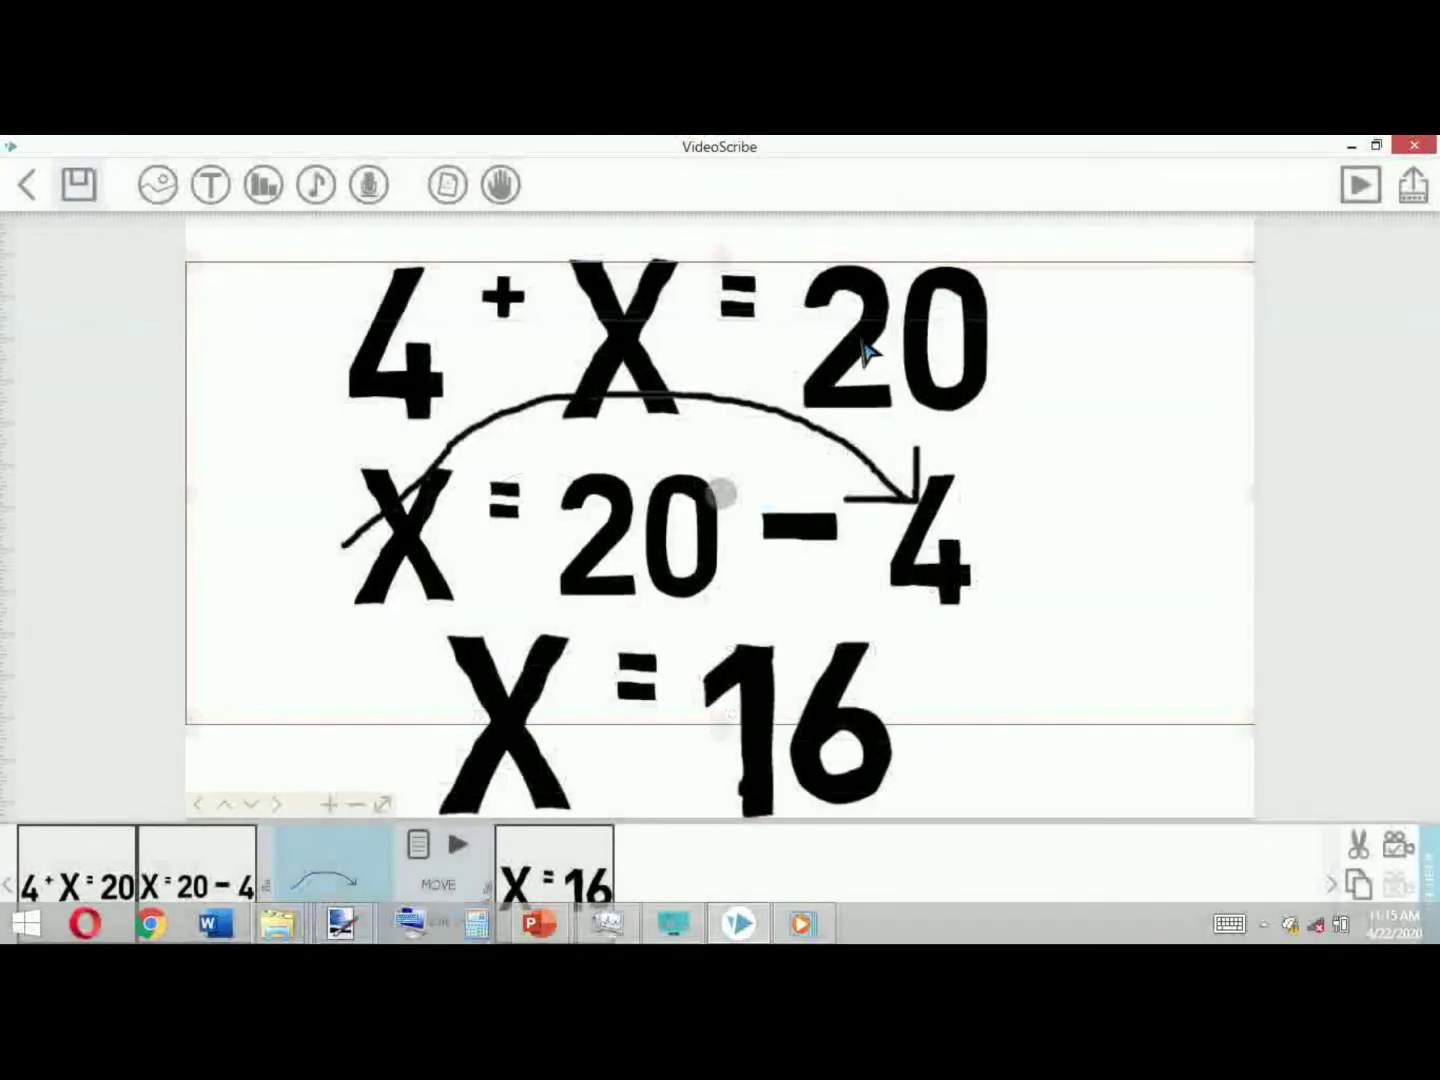
Set the curved arrow's animate time to 8.0 s.
double_click(866, 350)
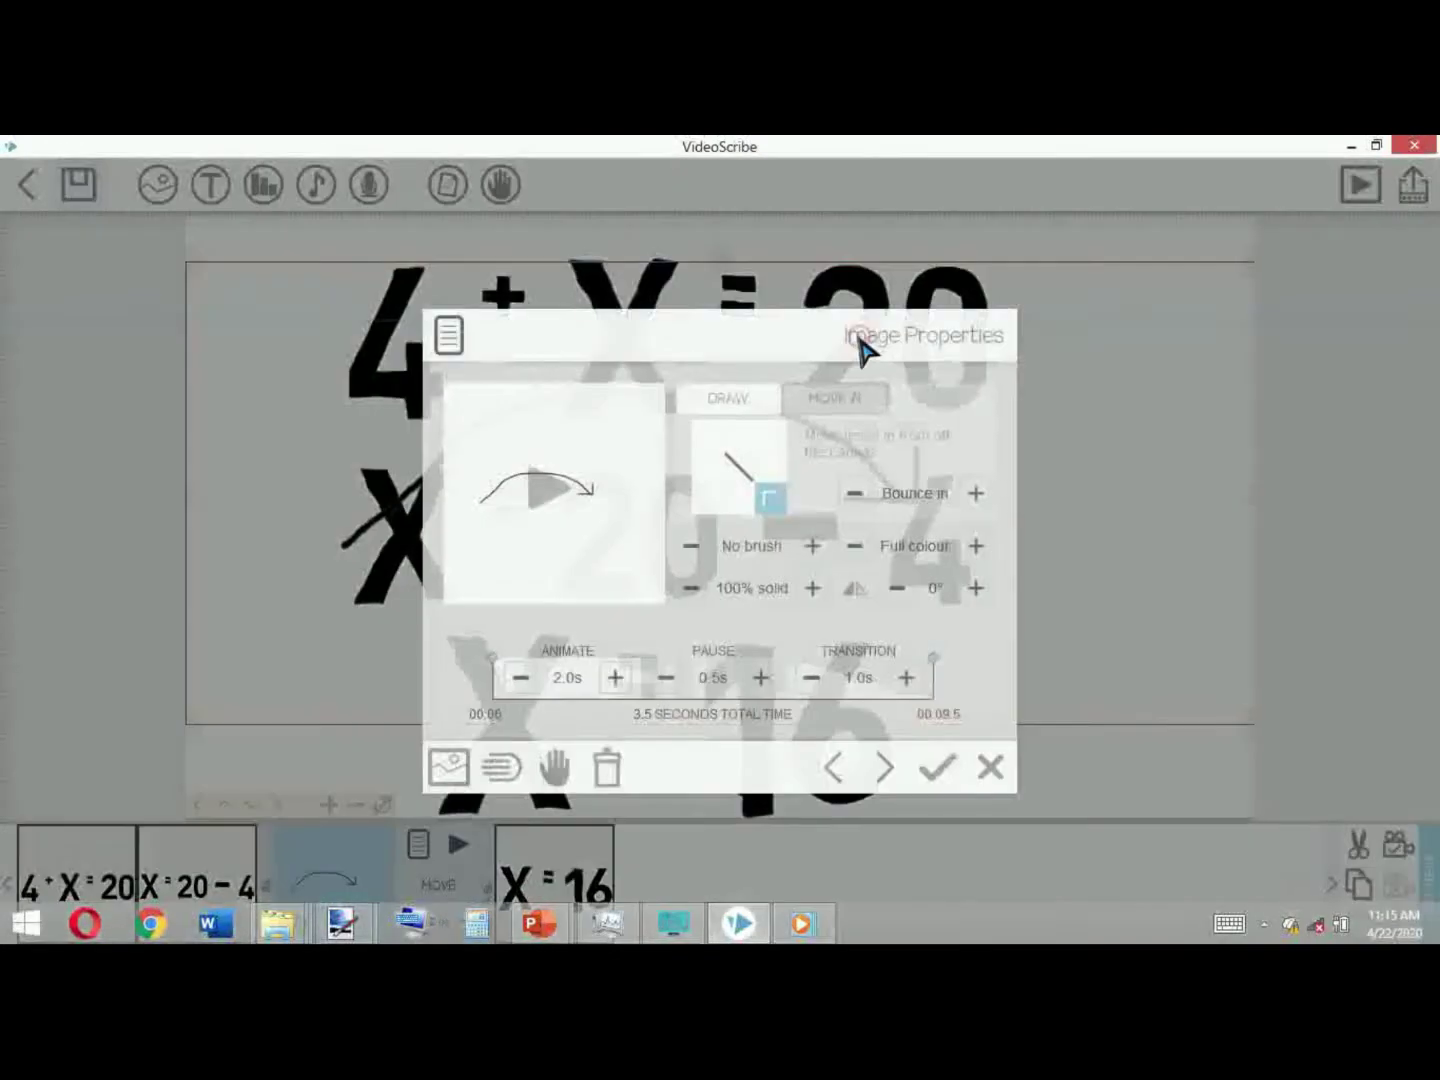
click(615, 678)
click(615, 678)
click(616, 679)
click(616, 678)
click(616, 679)
click(615, 678)
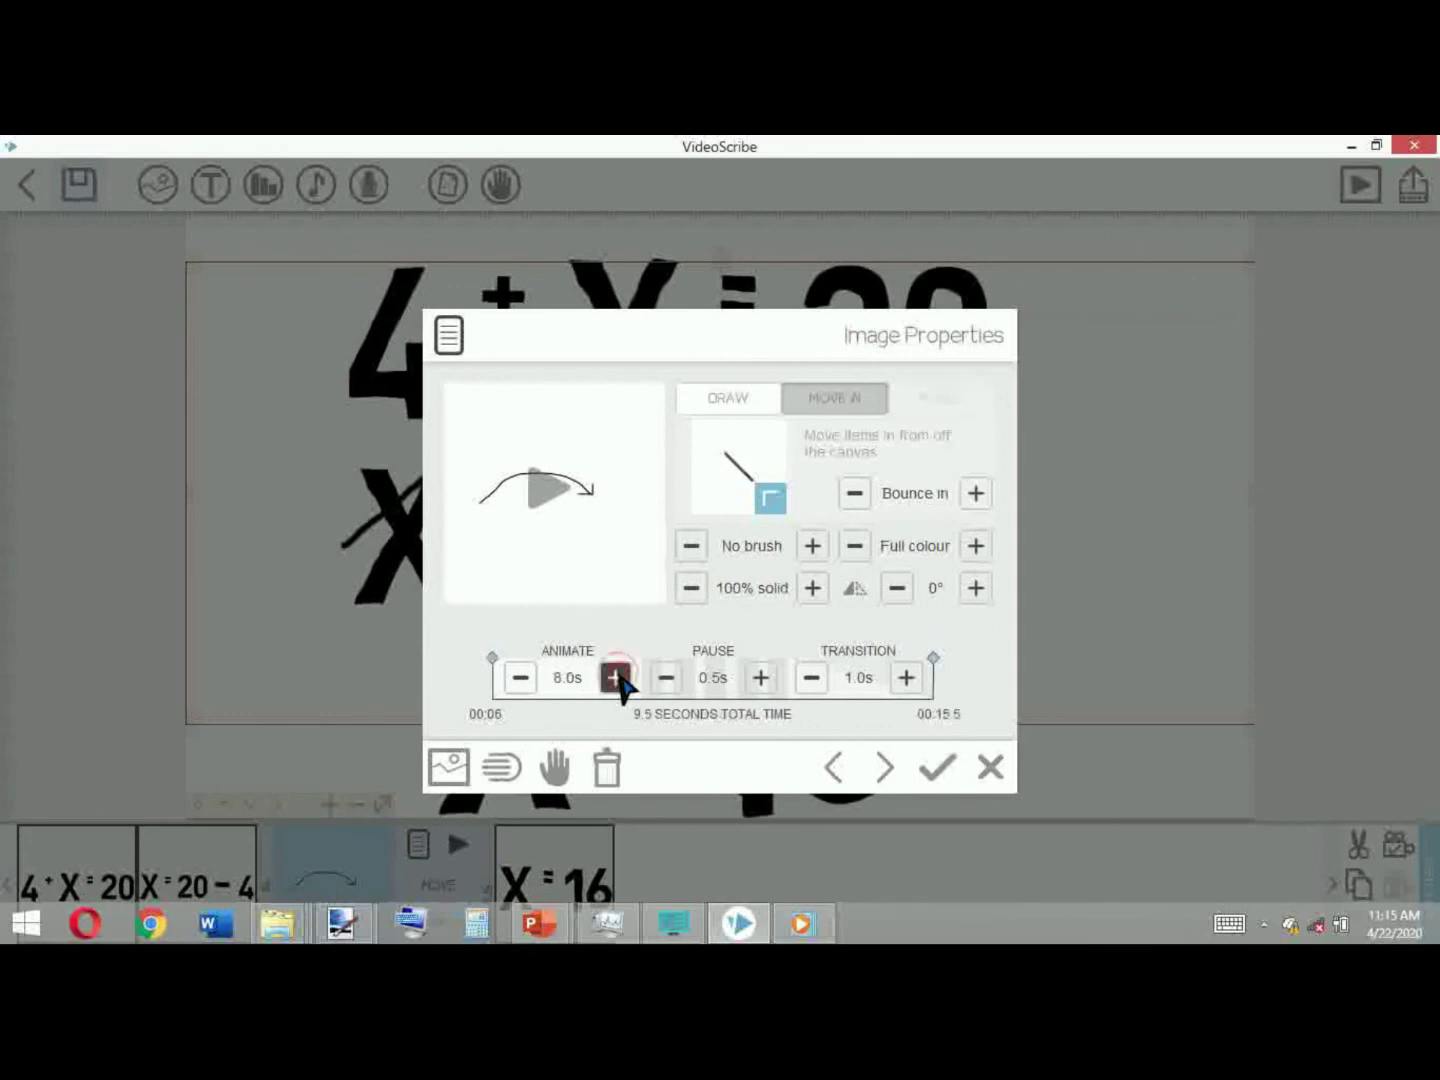
click(931, 768)
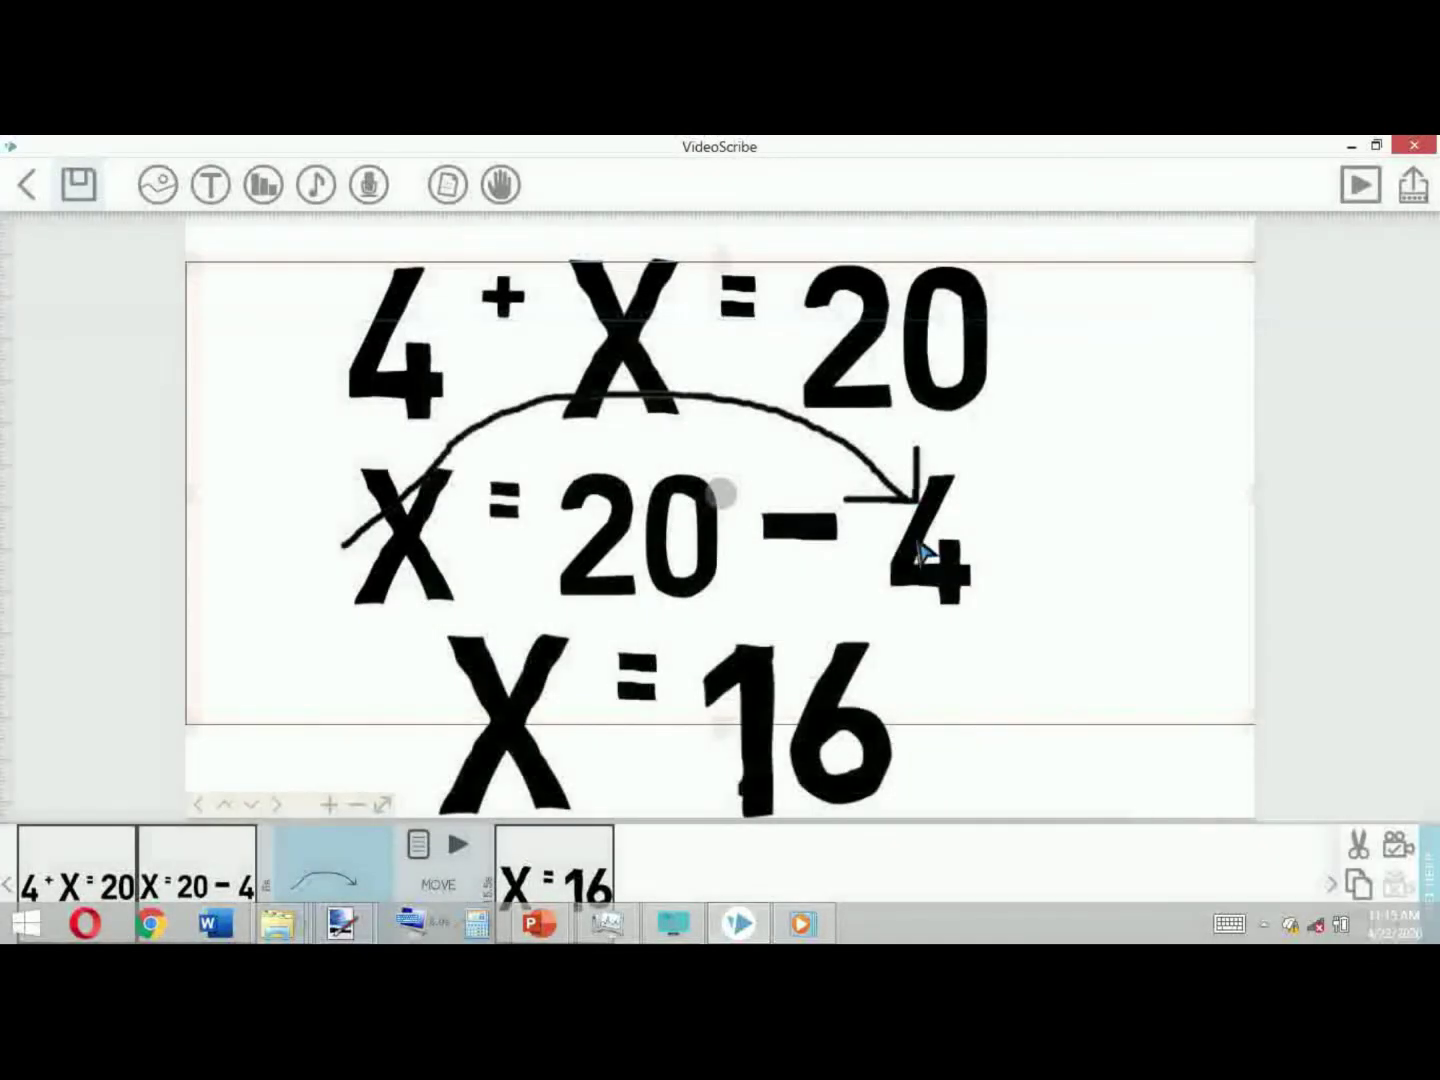
Review the arrow's image properties and preview its bounce-in animation on its own.
double_click(924, 594)
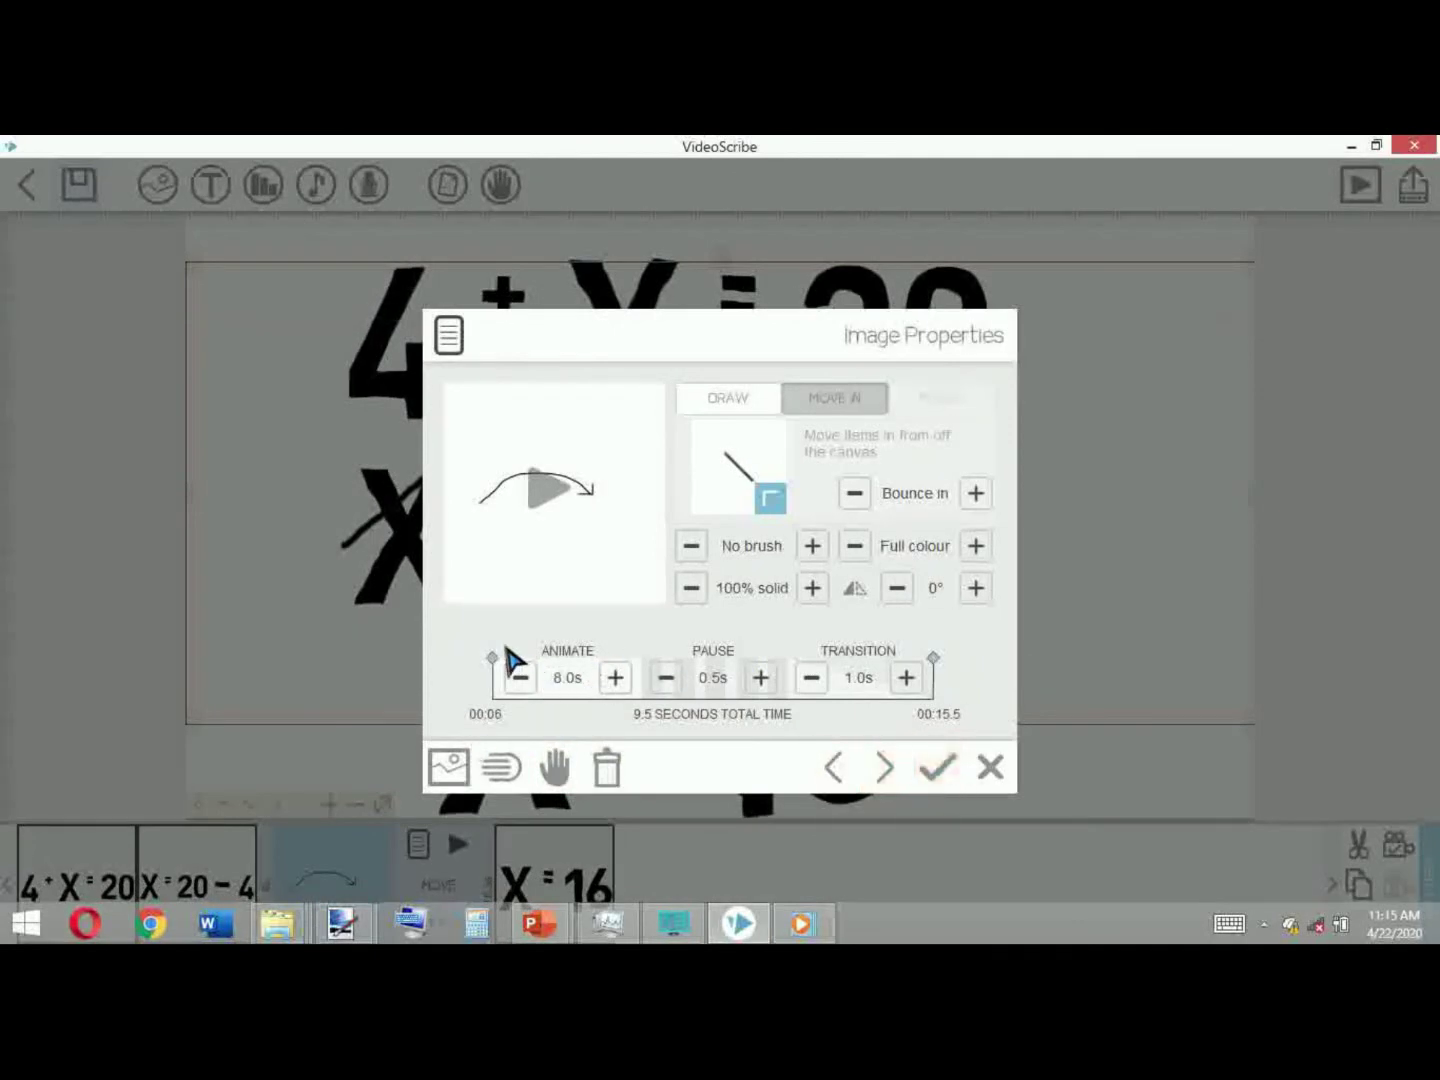
click(935, 767)
double_click(759, 419)
click(572, 494)
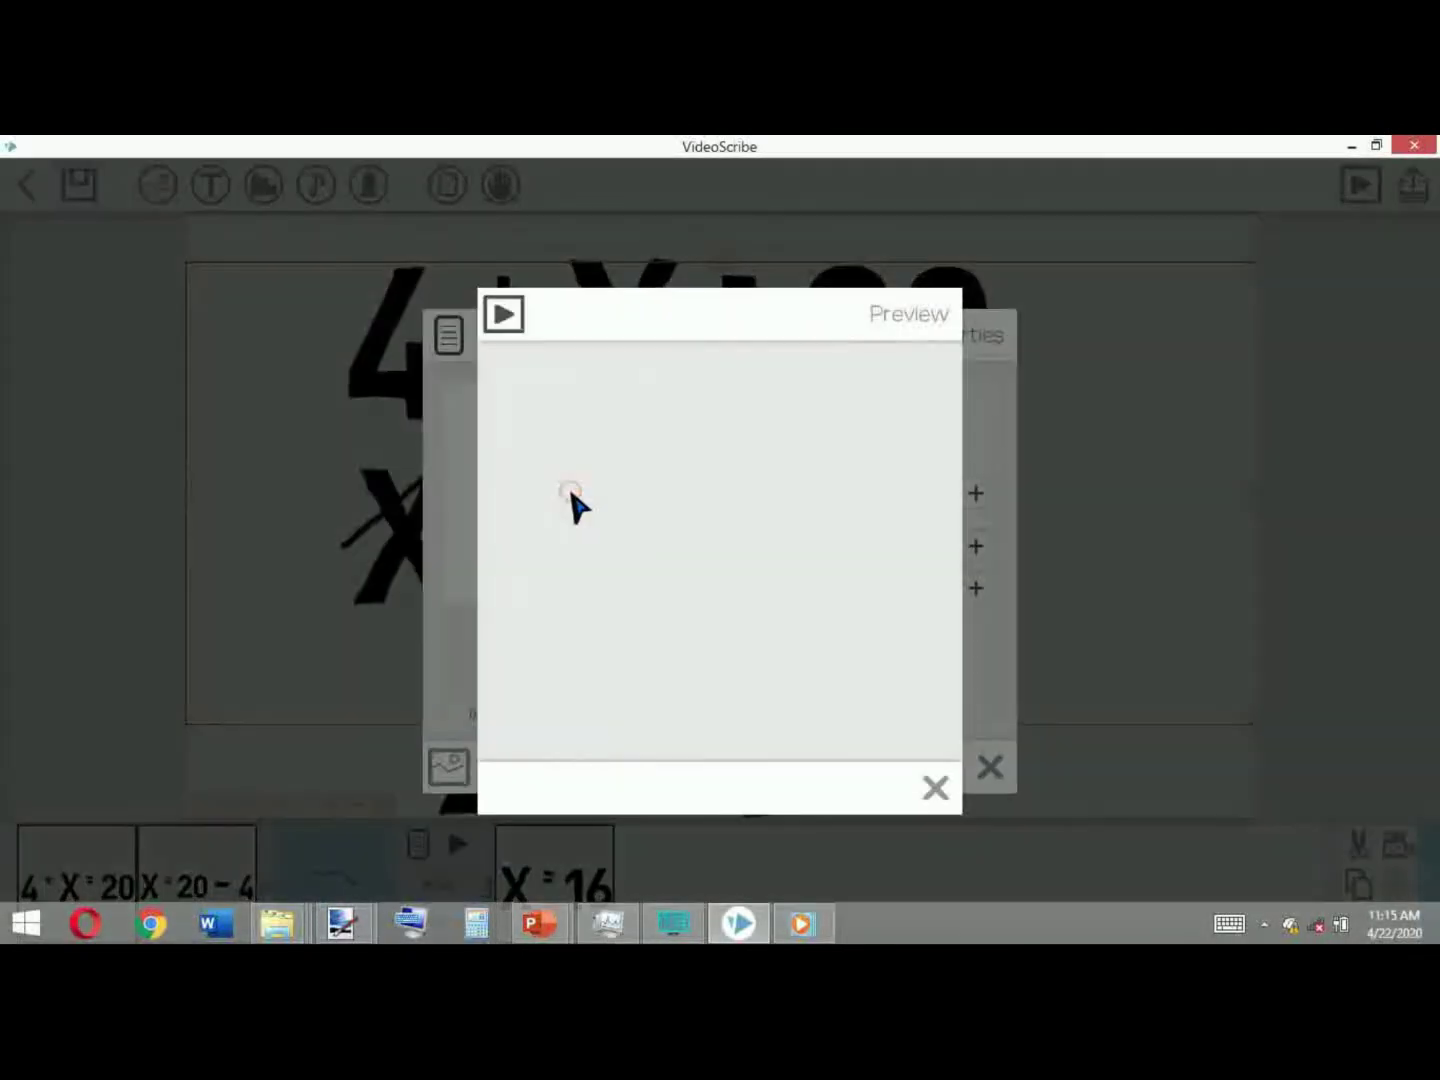
click(935, 788)
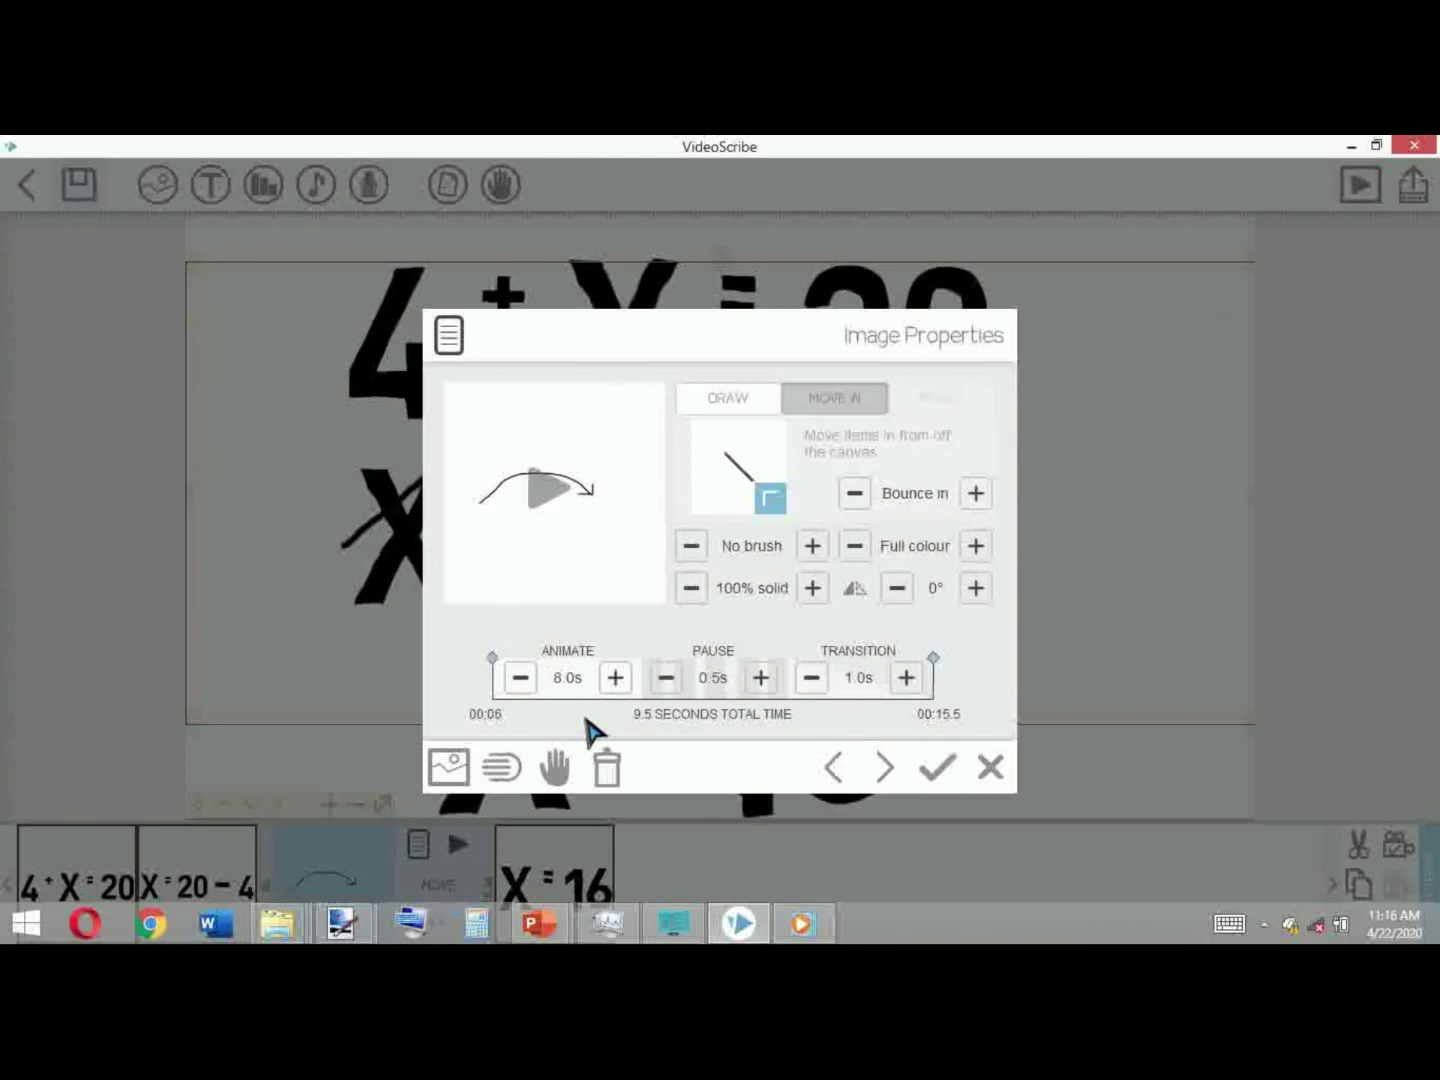
click(432, 888)
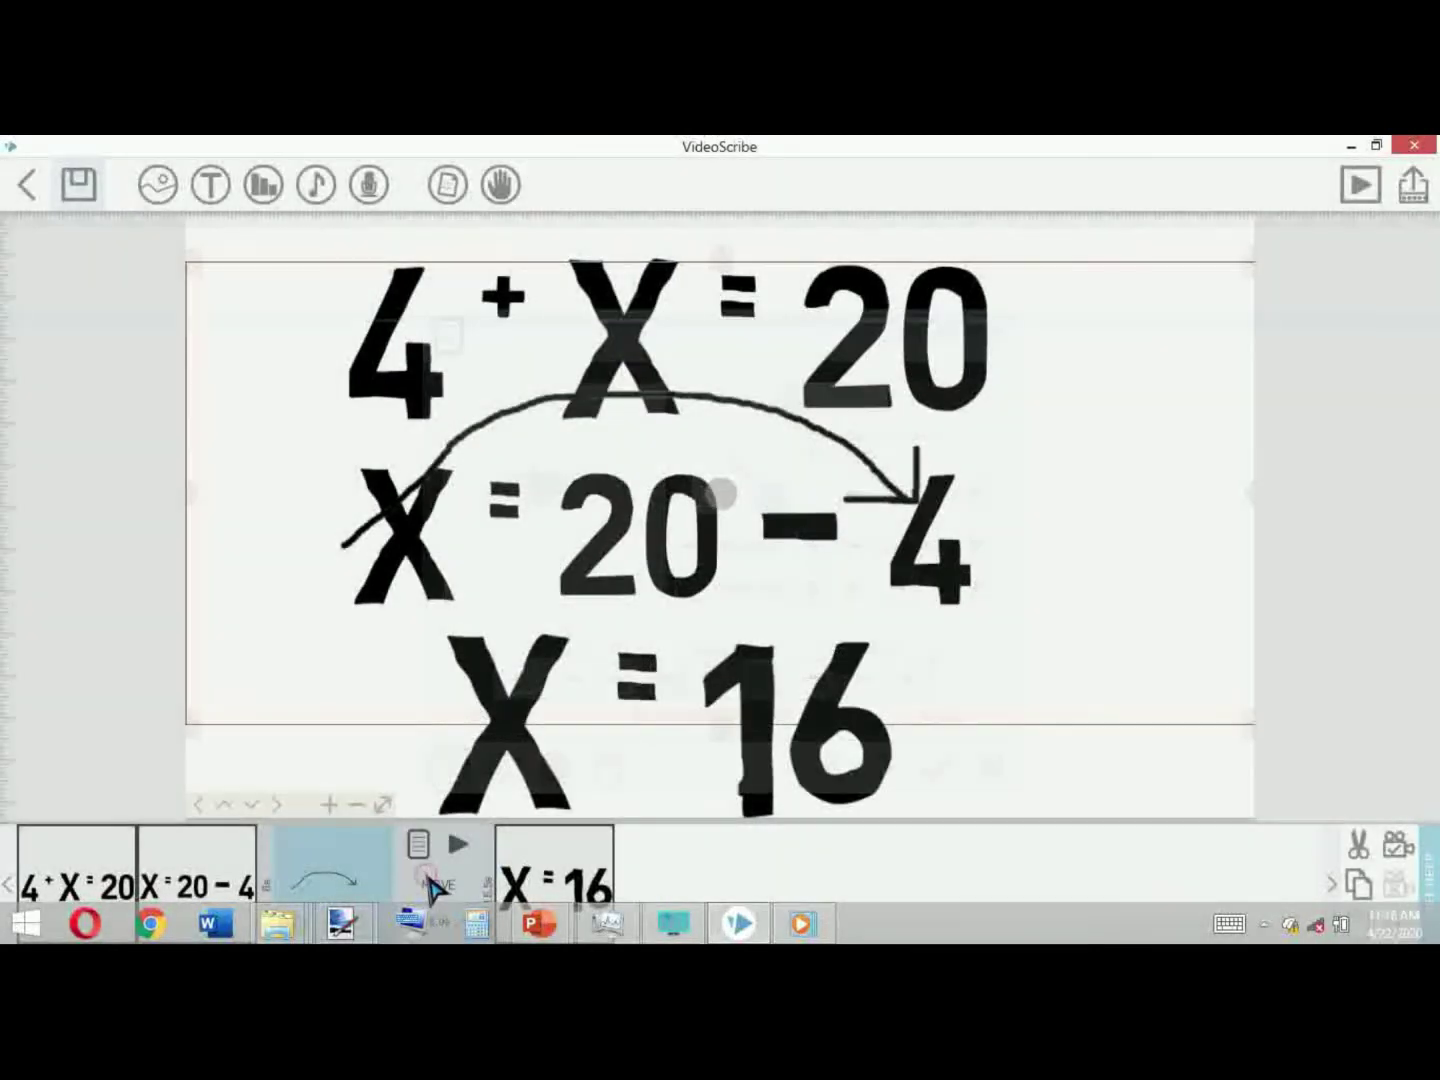
click(377, 876)
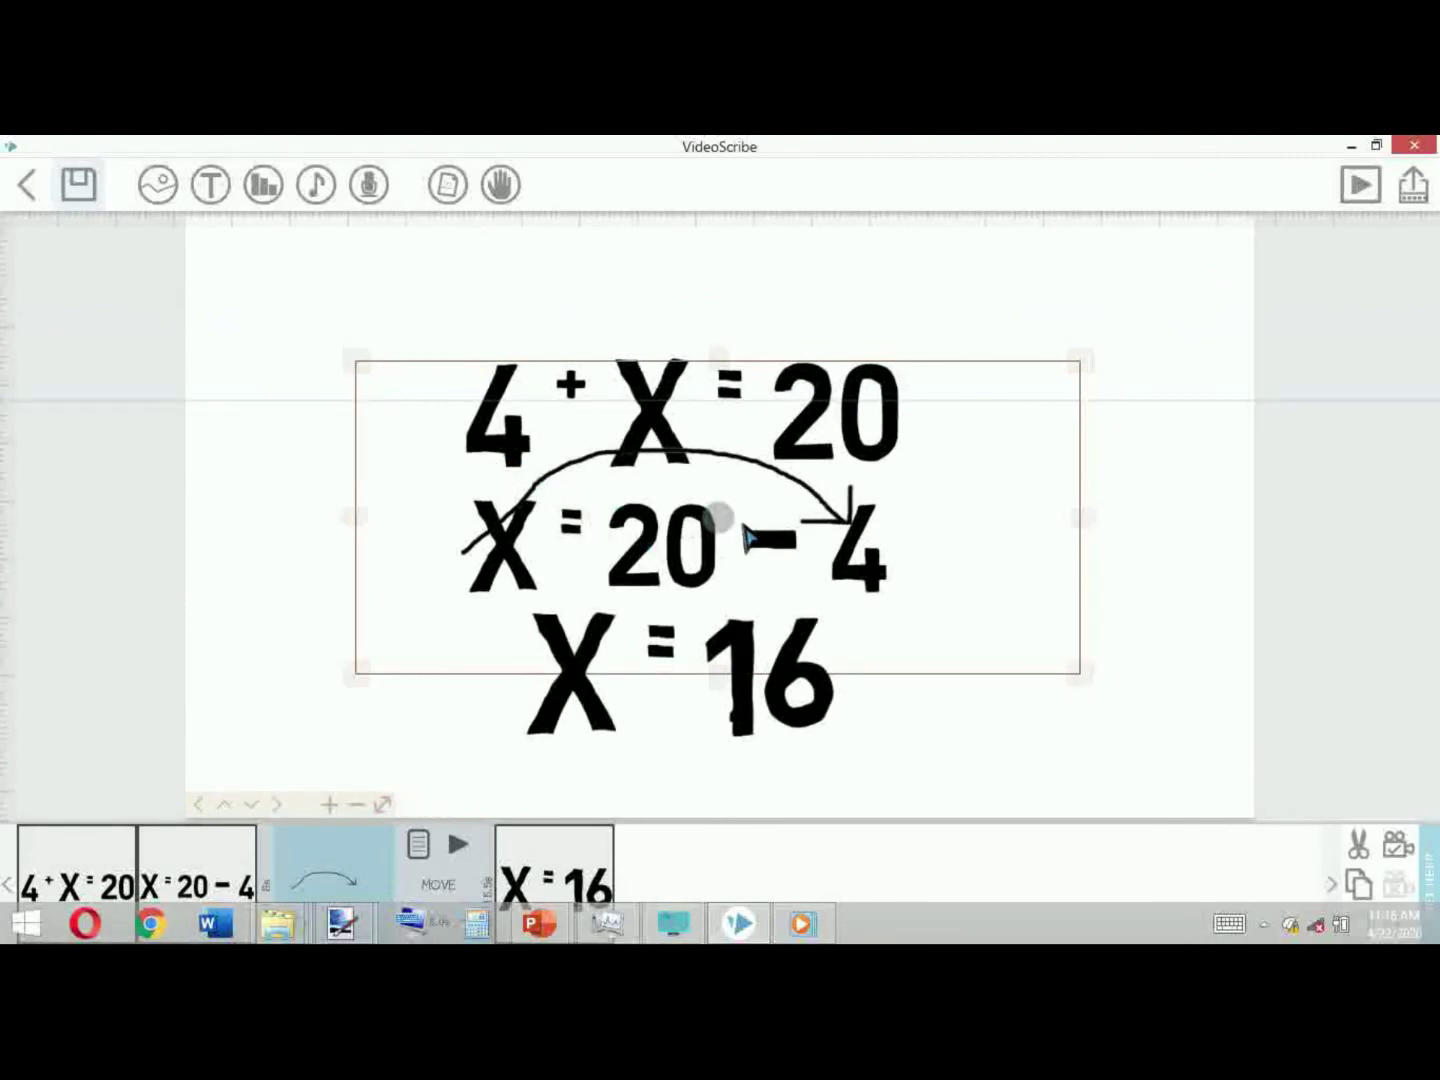
Add a pie chart to the scribe with the data 3,5,7.
click(263, 185)
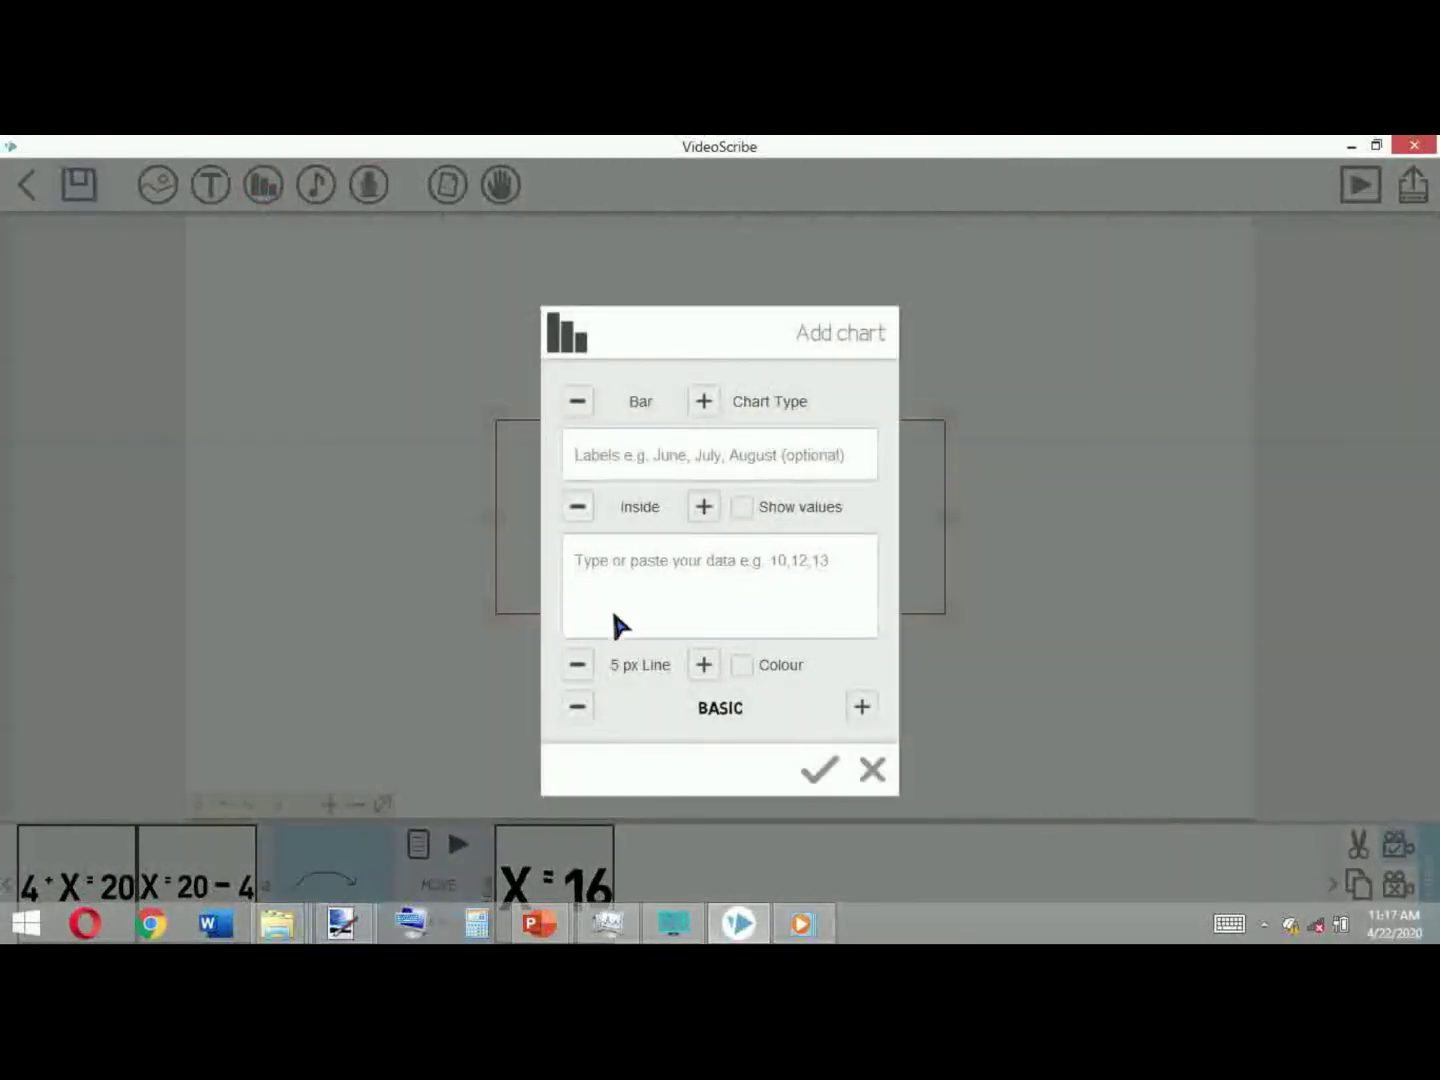
click(668, 590)
key(XF86MonBrightnessDown)
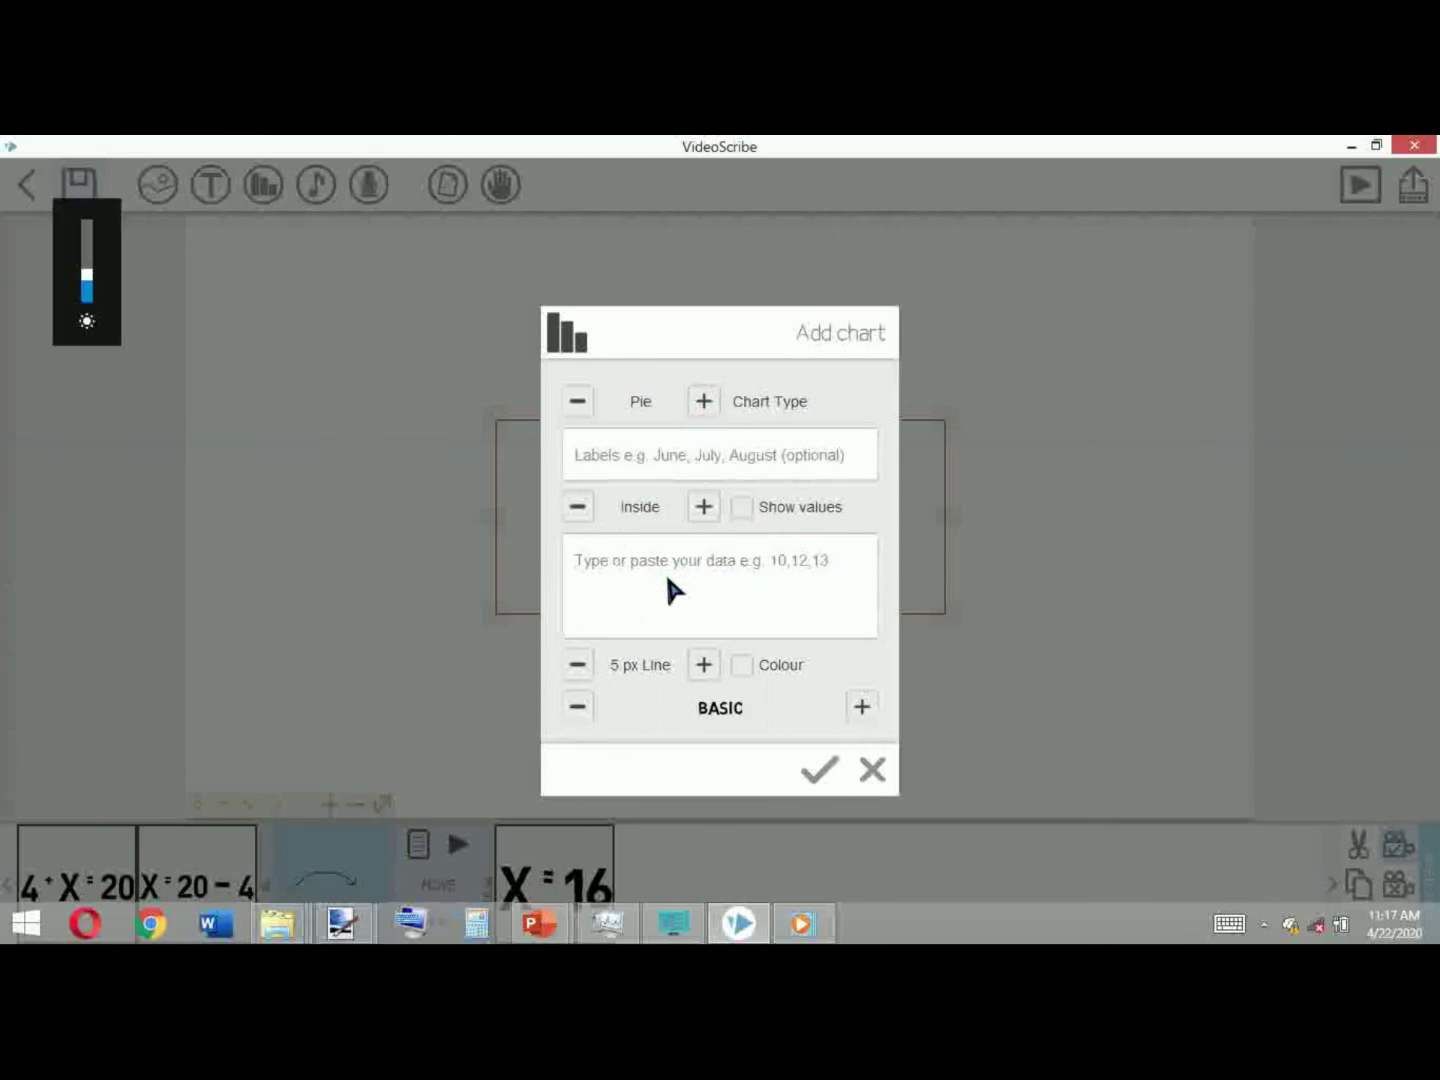
text(3)
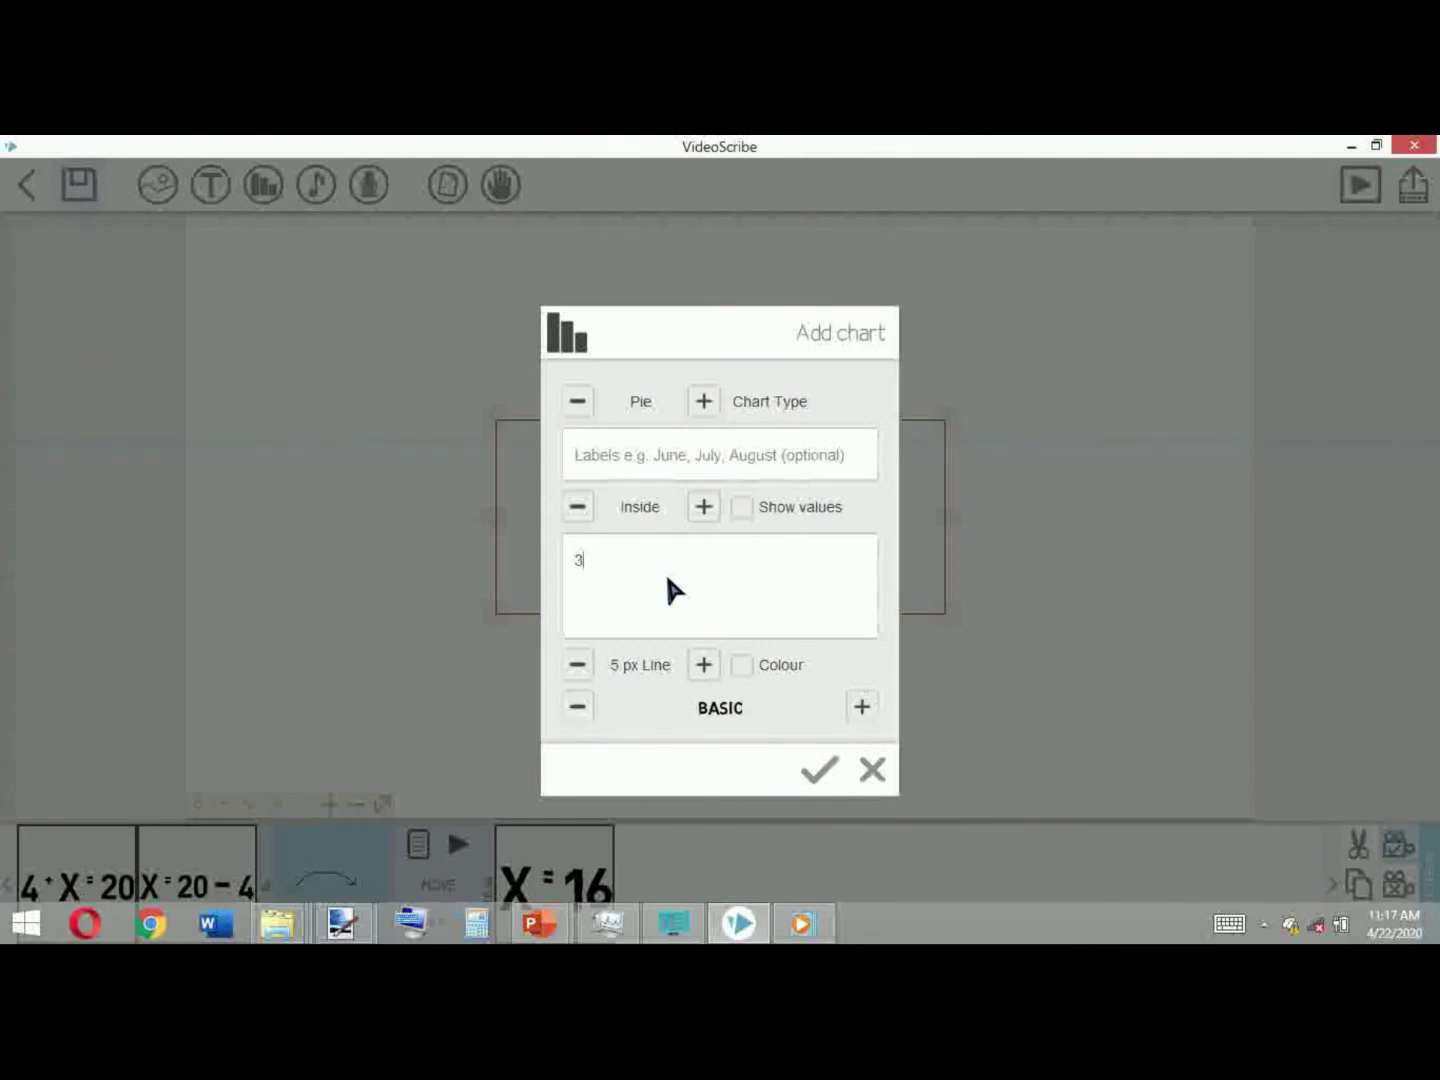
text(57)
click(828, 769)
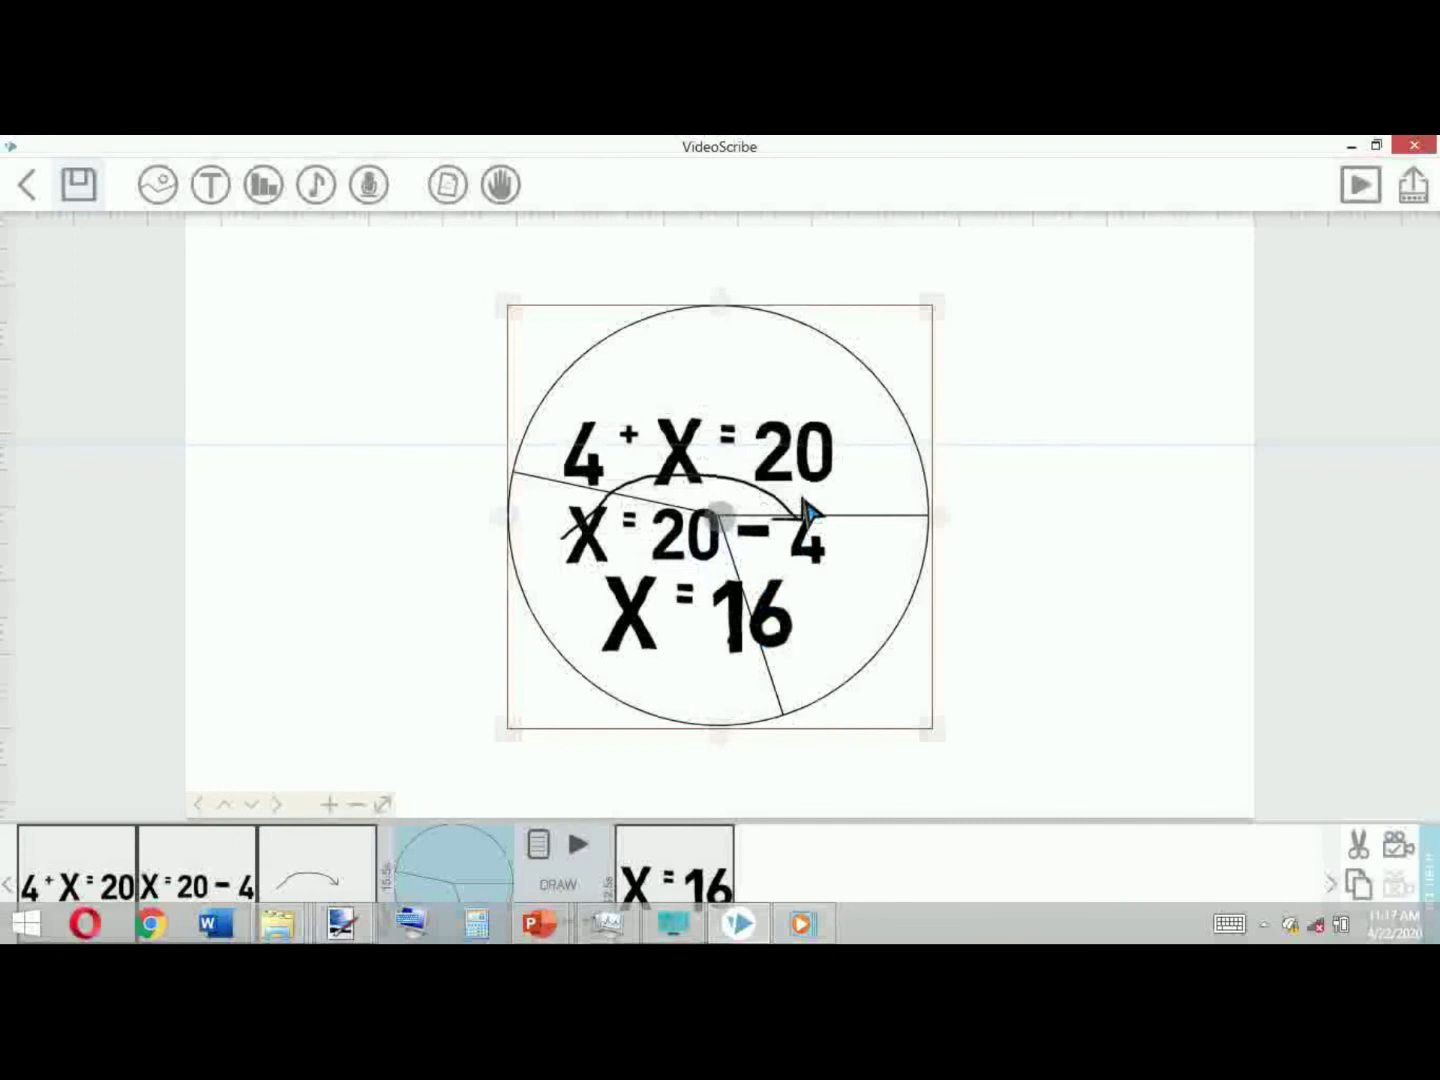
Move the pie chart to the right of the equations and review its chart properties.
mouse_move(815, 517)
mouse_down()
mouse_move(1140, 518)
mouse_move(1131, 524)
mouse_up()
double_click(1095, 561)
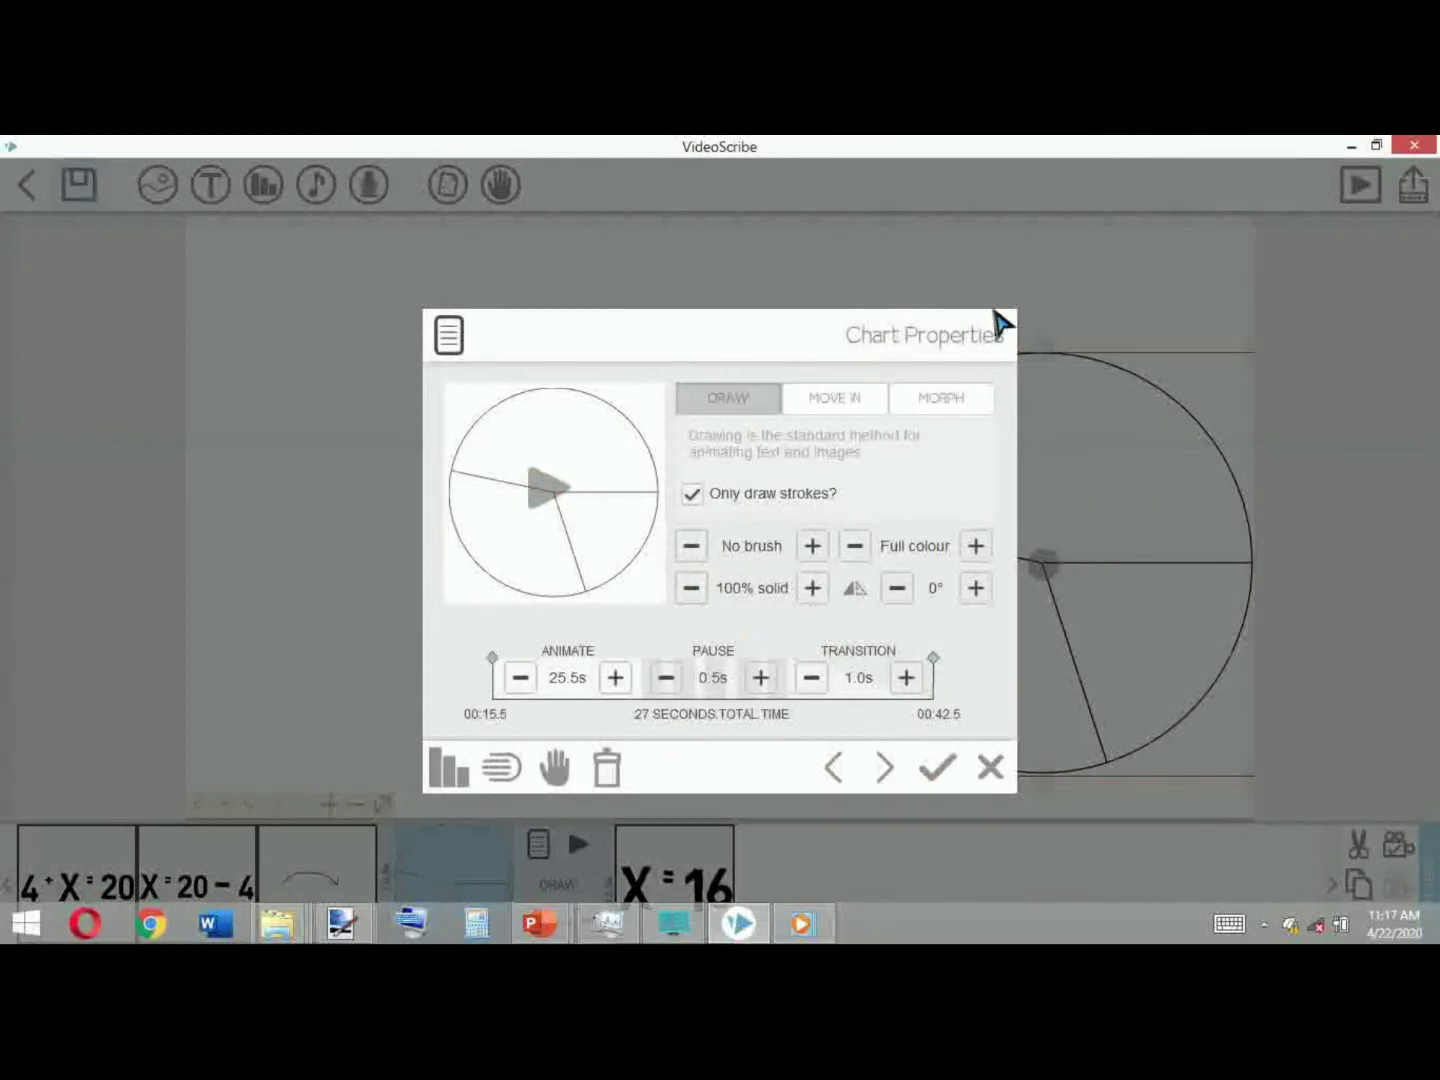
click(992, 768)
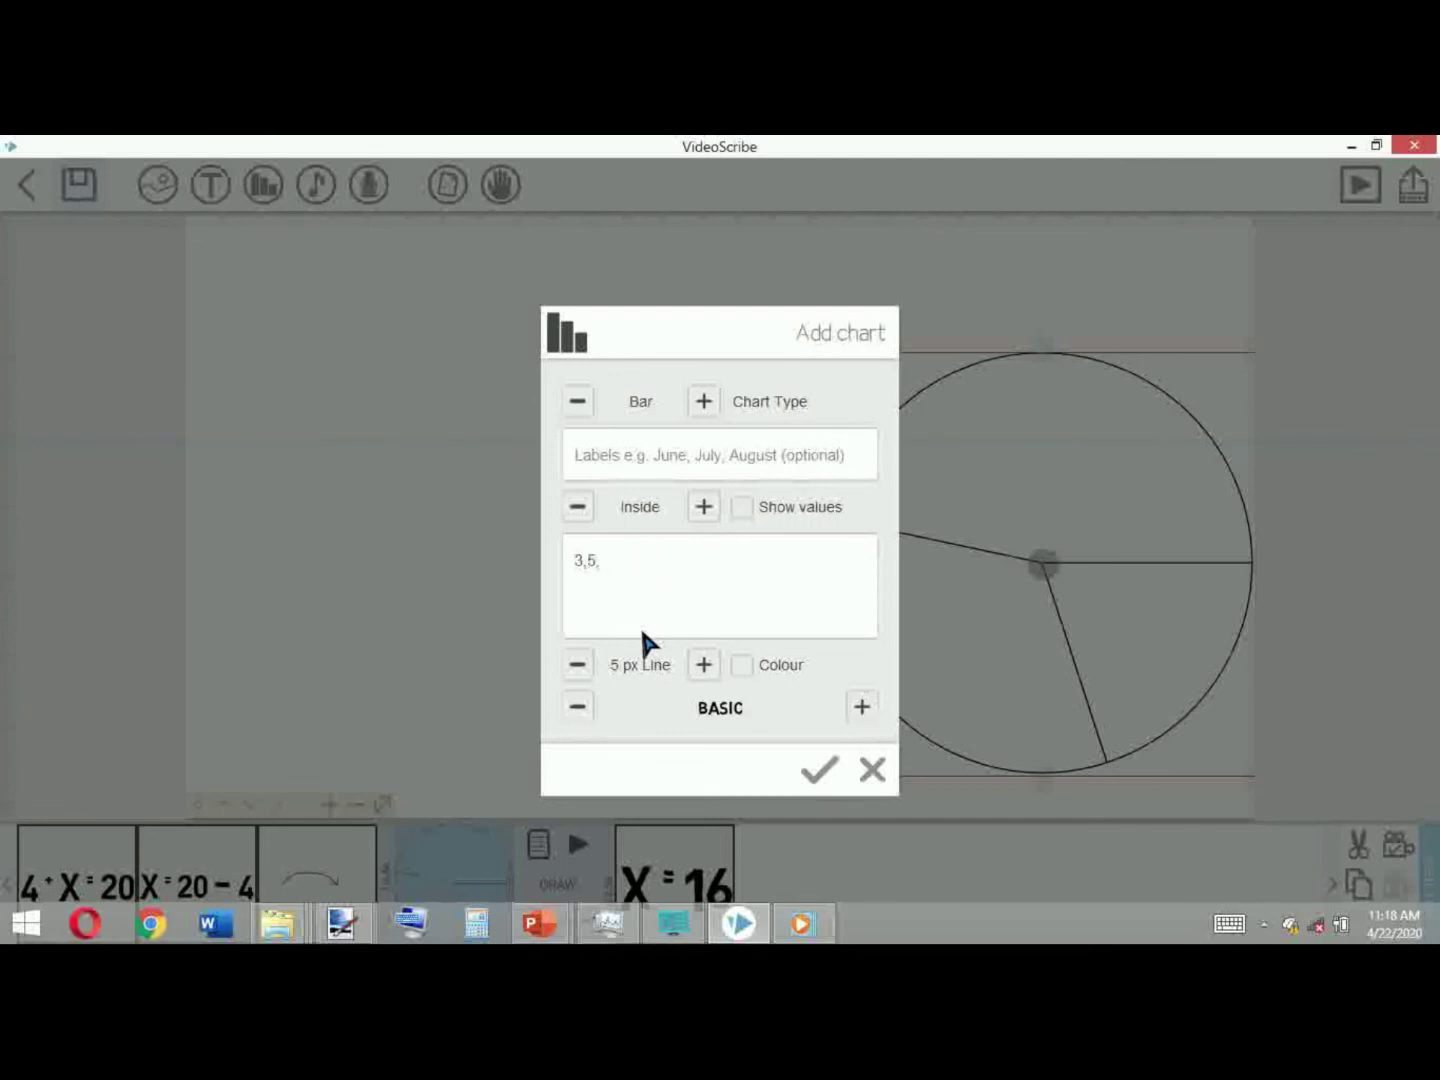
Add a bar chart with the data 3,5,7 to the left of the equations and preview the scribe.
click(820, 772)
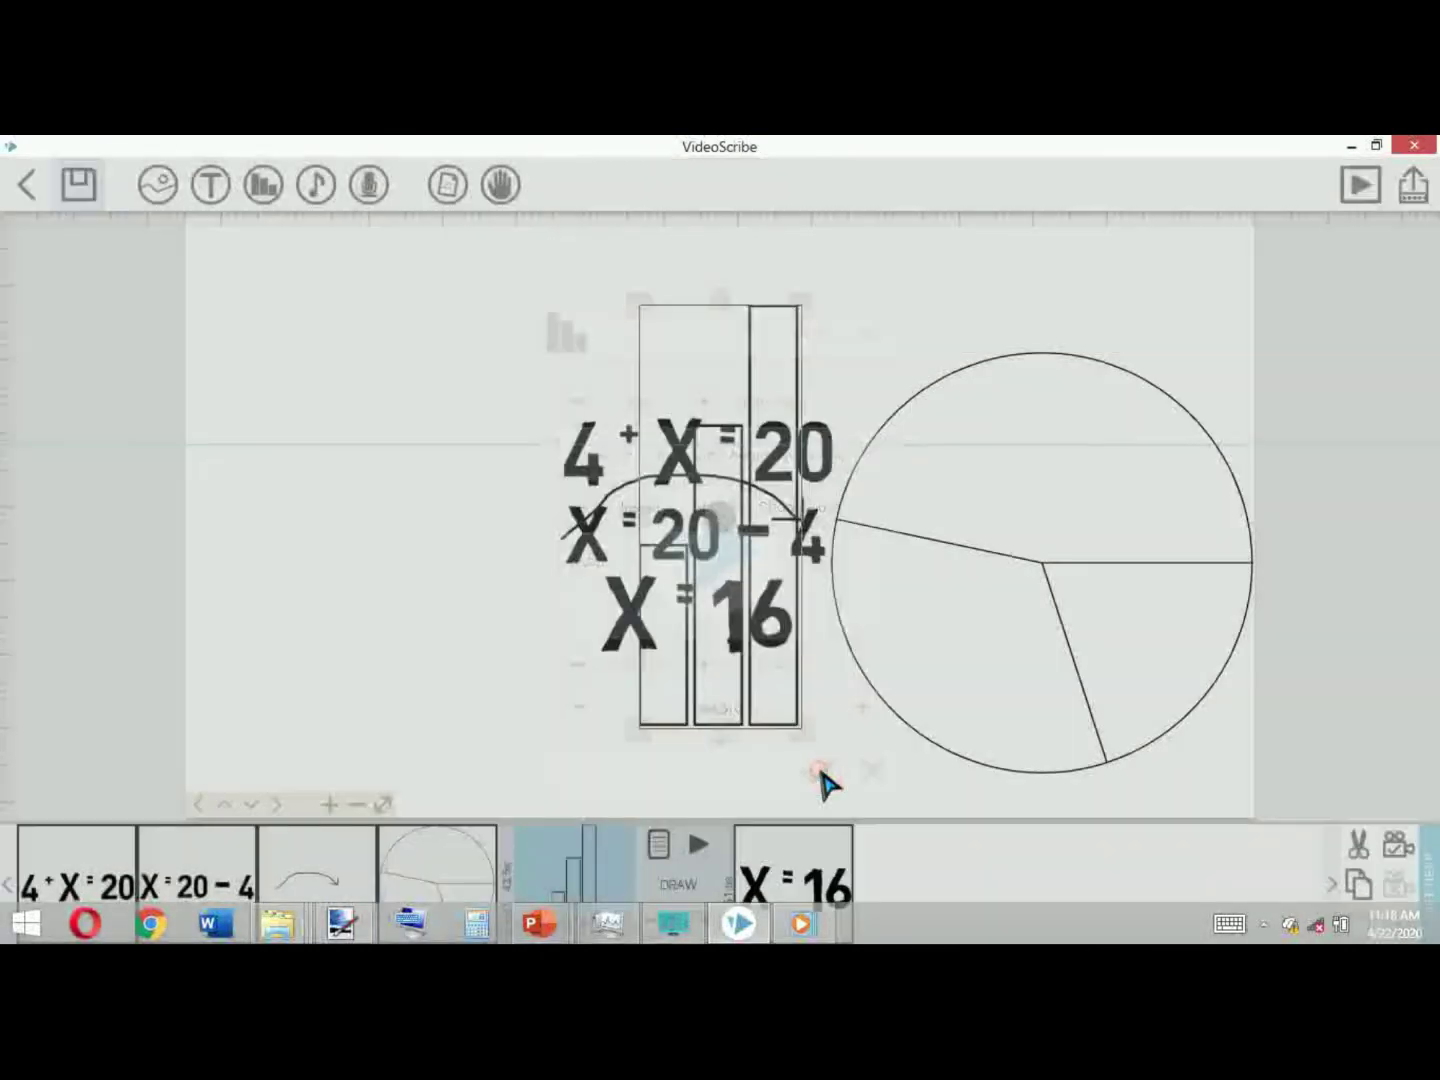
drag(739, 700, 460, 692)
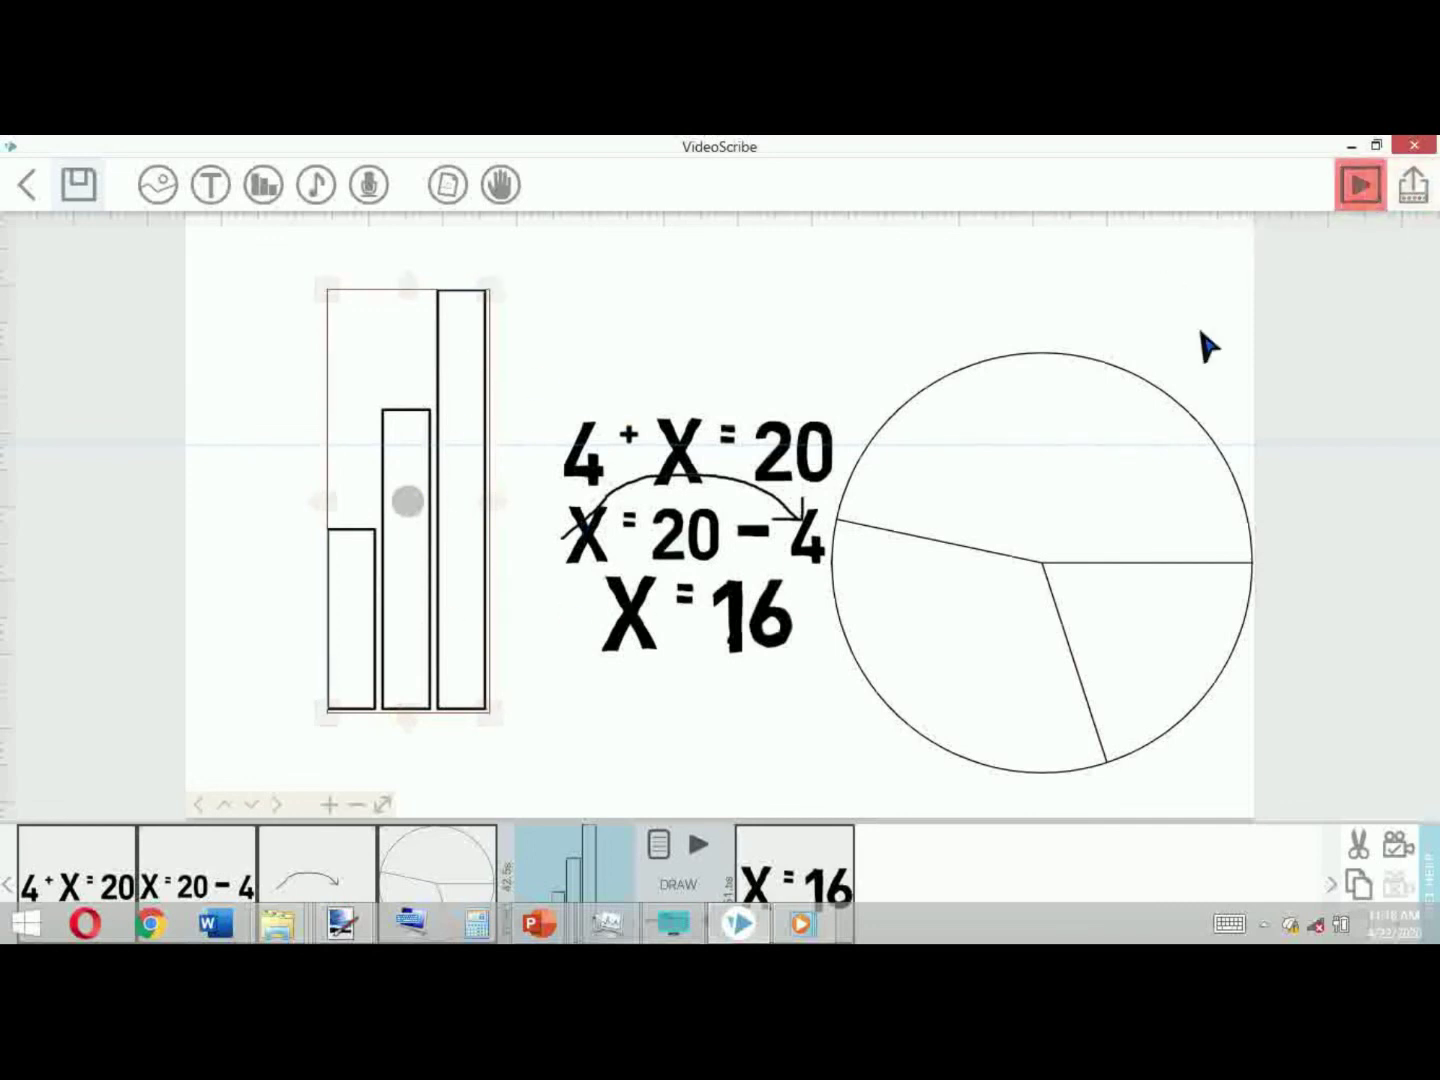
click(1361, 199)
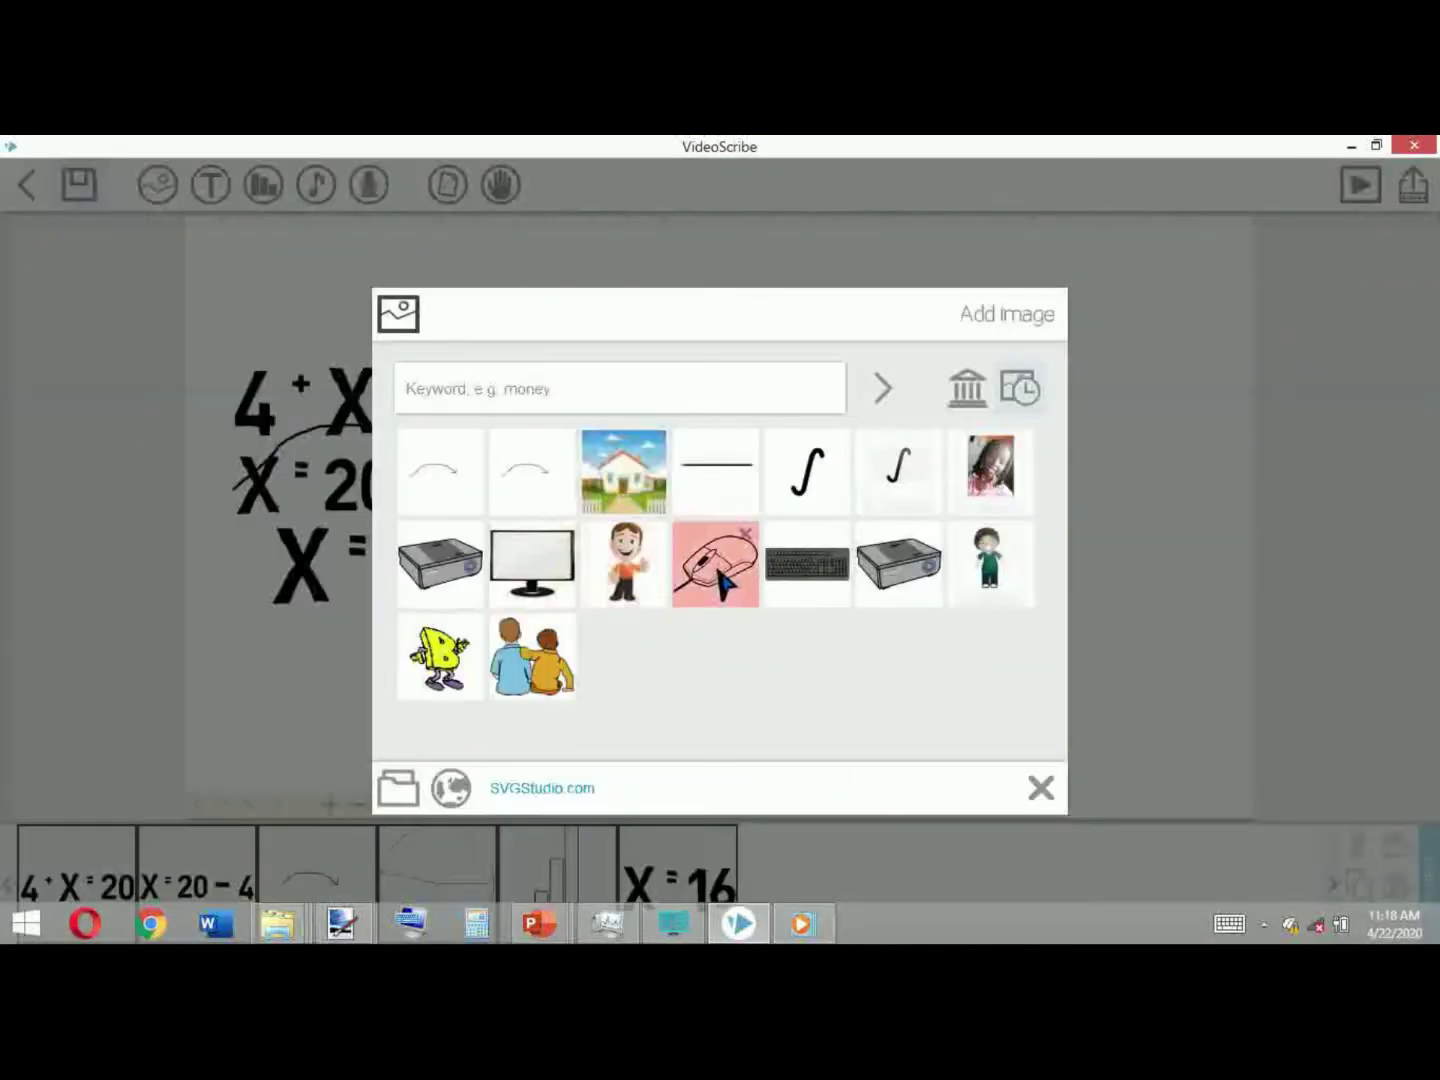
Add the recent computer mouse image as the first element in the timeline, and start a preview of the scribe.
click(717, 566)
drag(772, 533, 788, 531)
click(990, 467)
drag(818, 880, 372, 856)
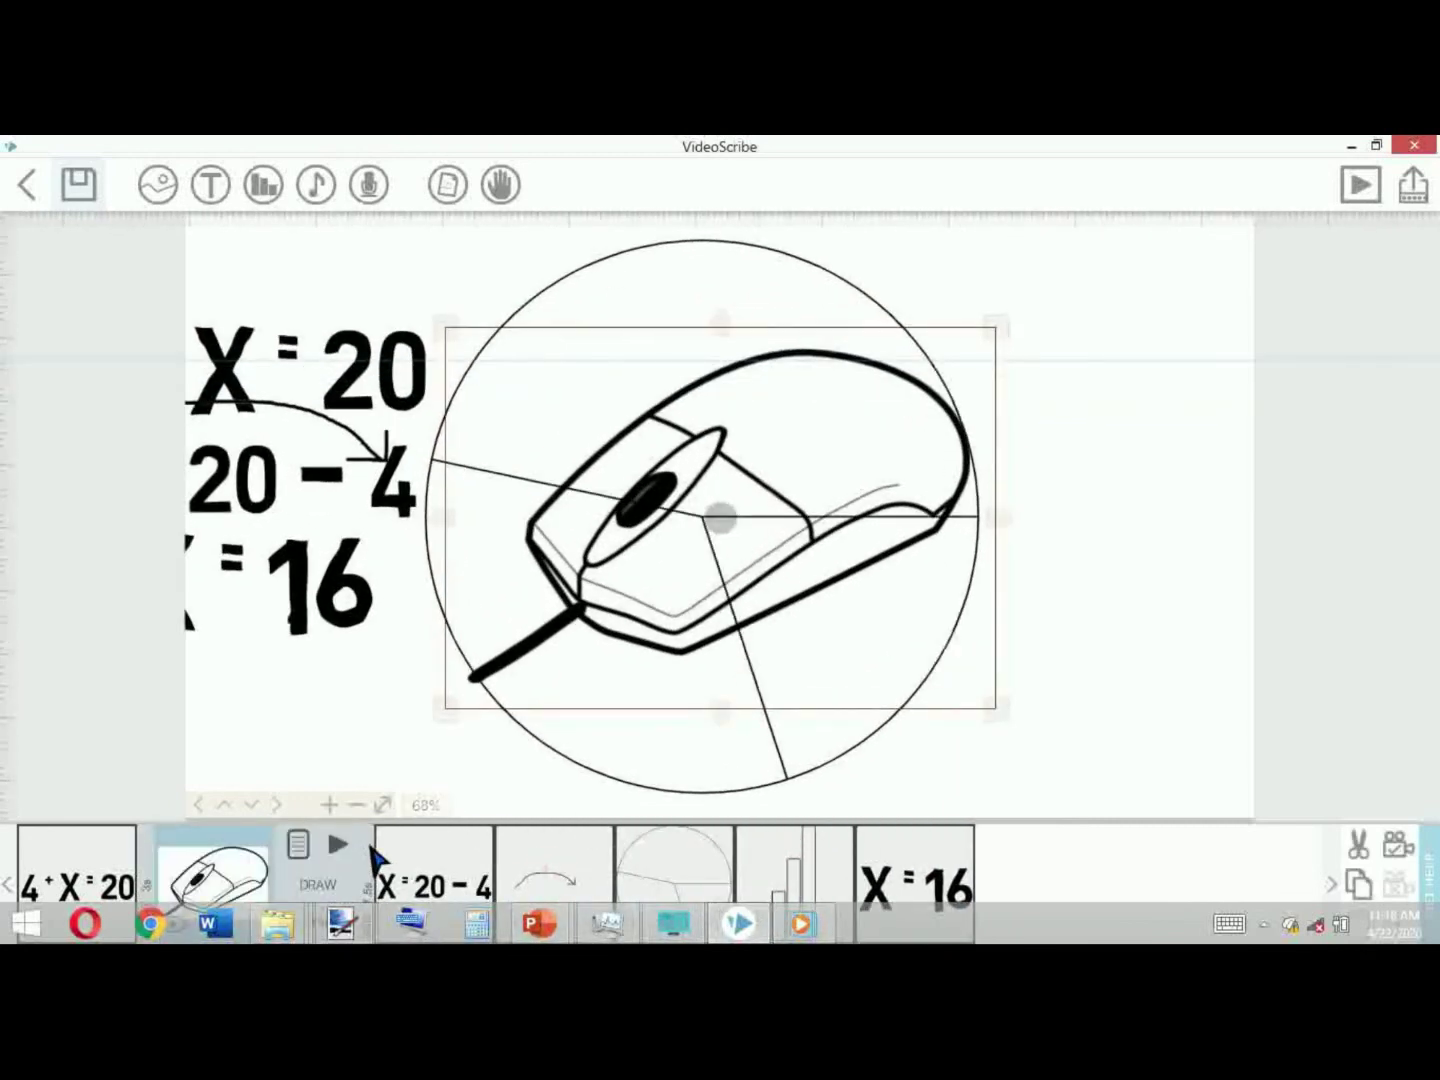
drag(194, 860, 31, 877)
click(1365, 166)
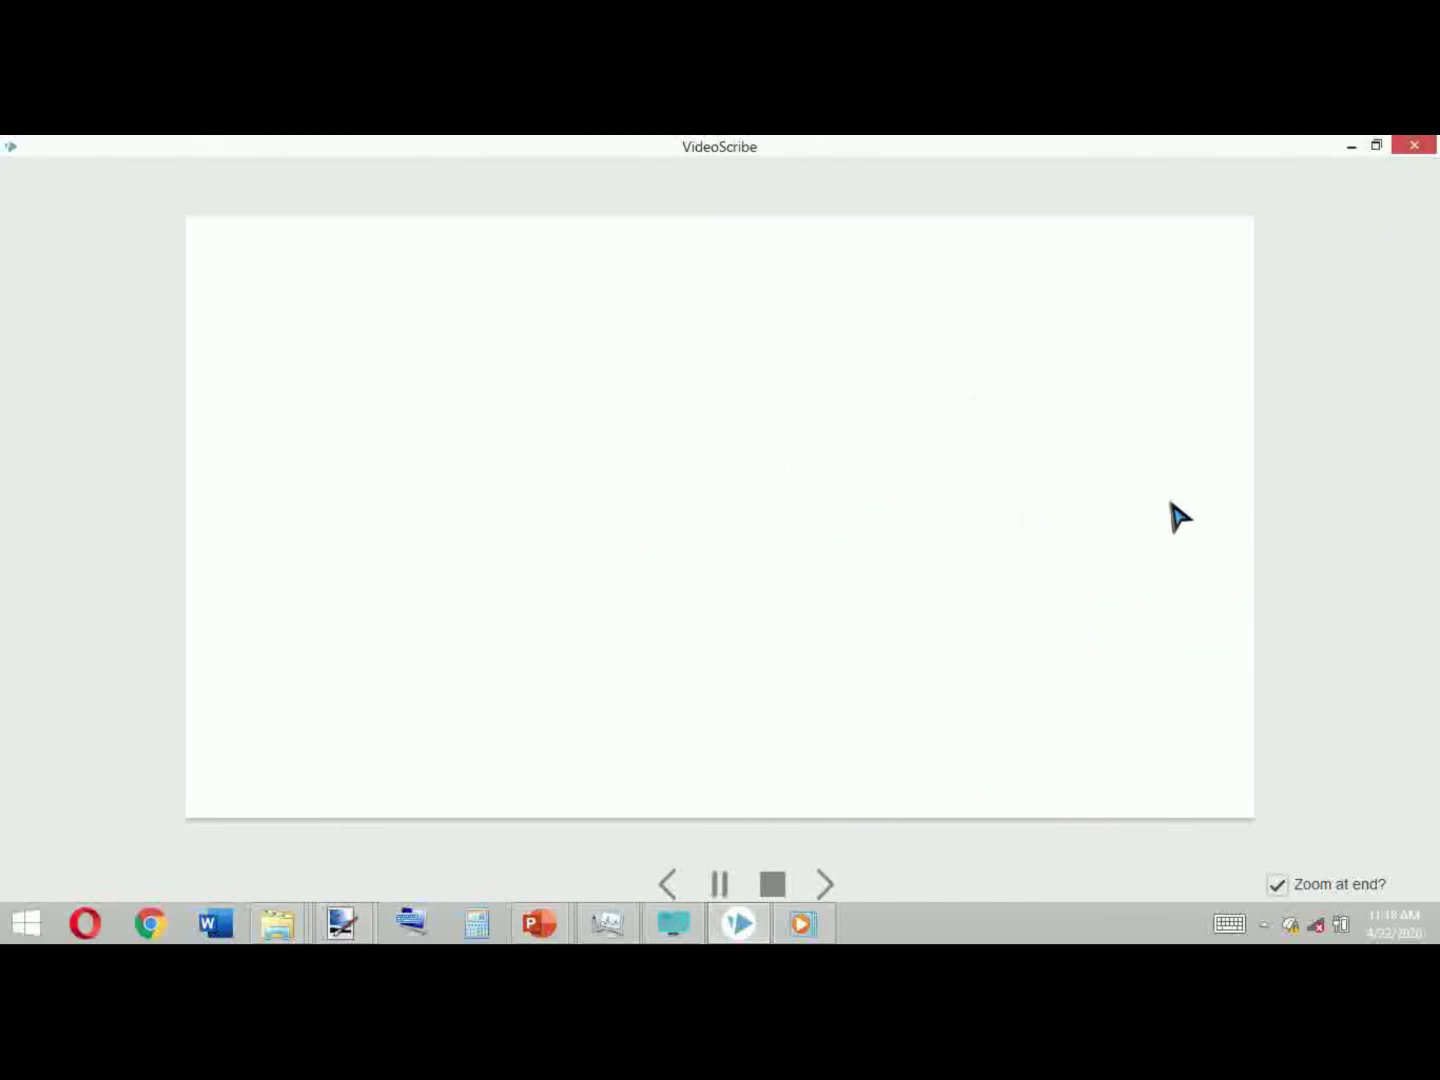
click(772, 884)
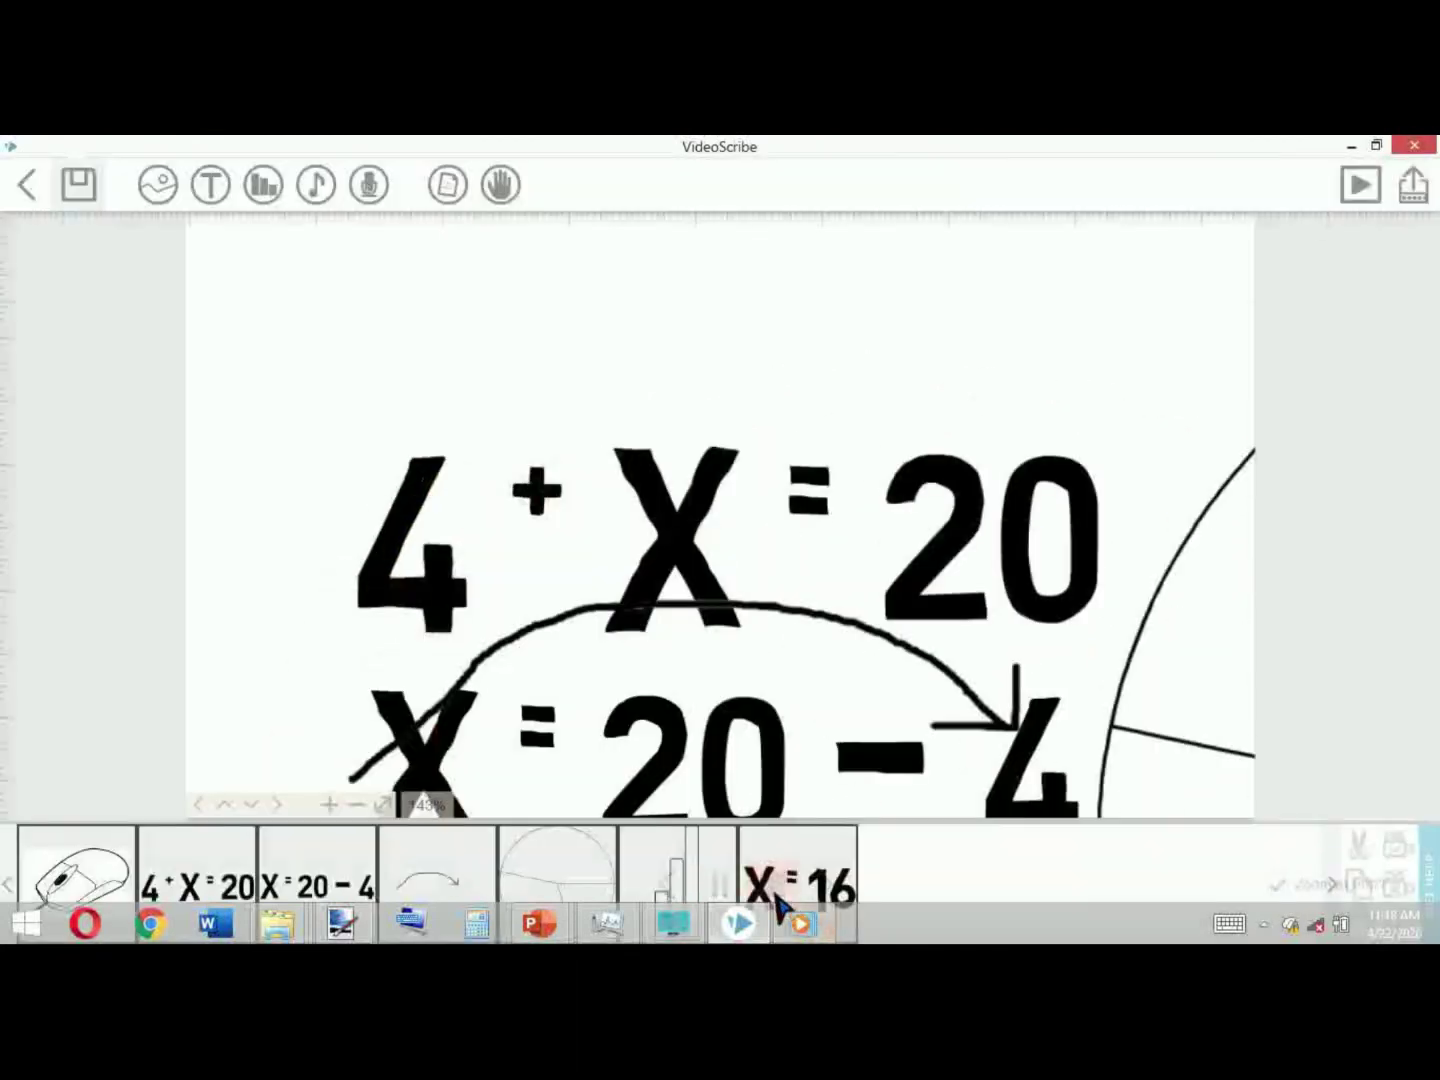
Review the pie chart's animation settings in its chart properties.
click(1165, 620)
double_click(1181, 671)
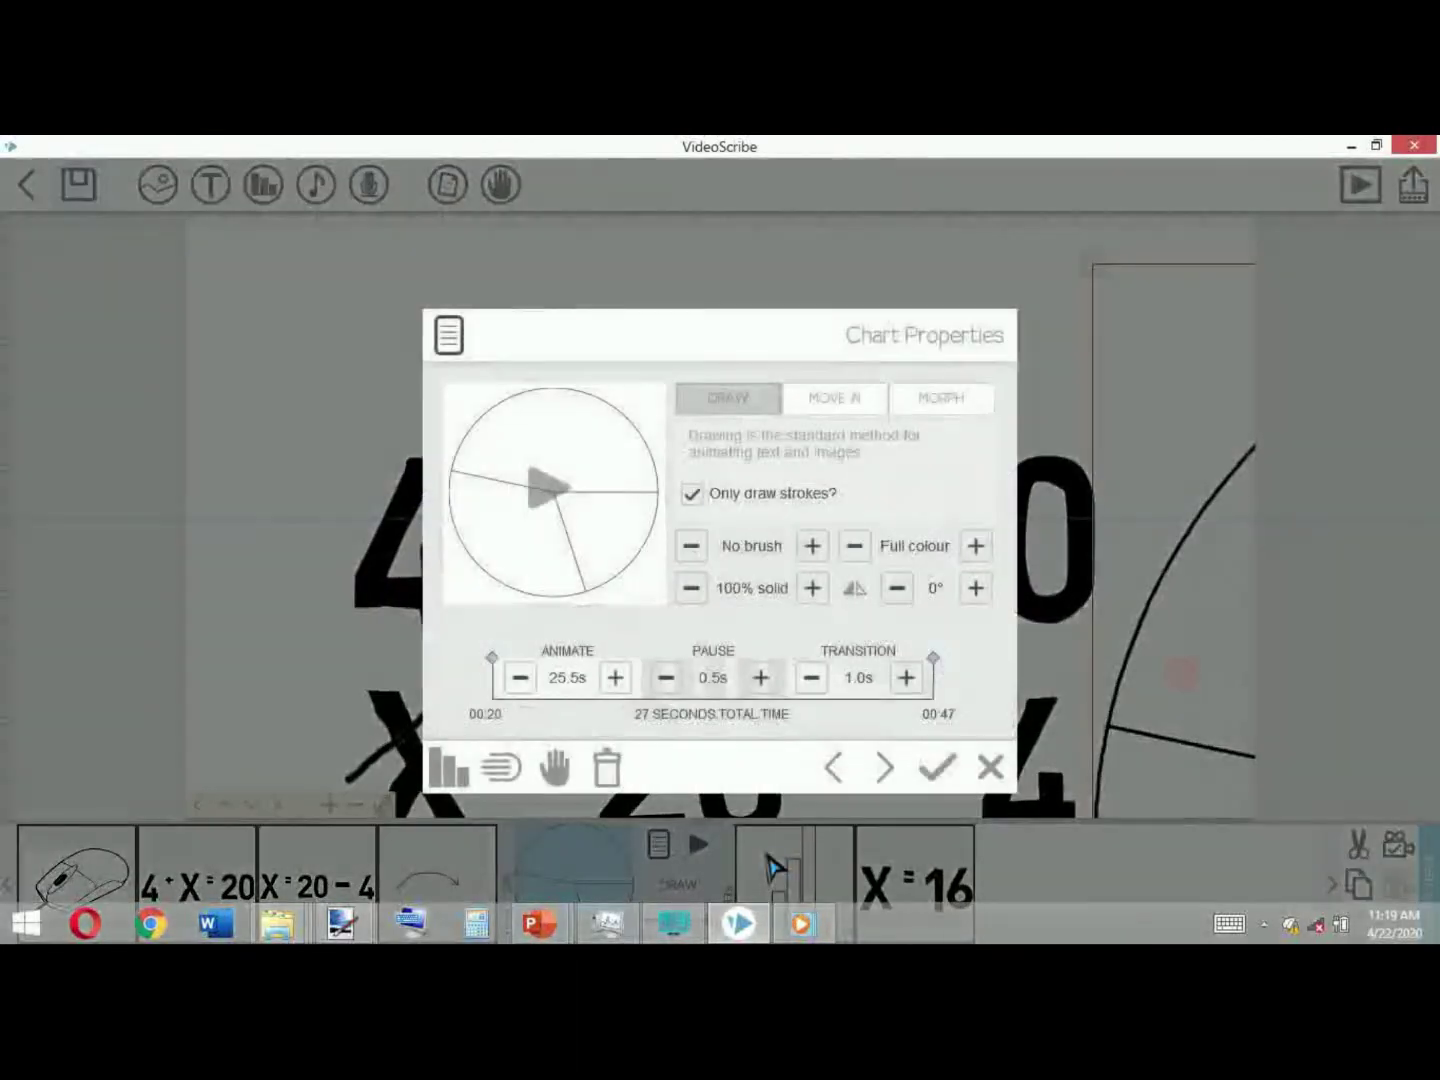
click(104, 877)
Try to give the computer mouse image a Move In animation with Go too far, and preview the scribe.
click(103, 876)
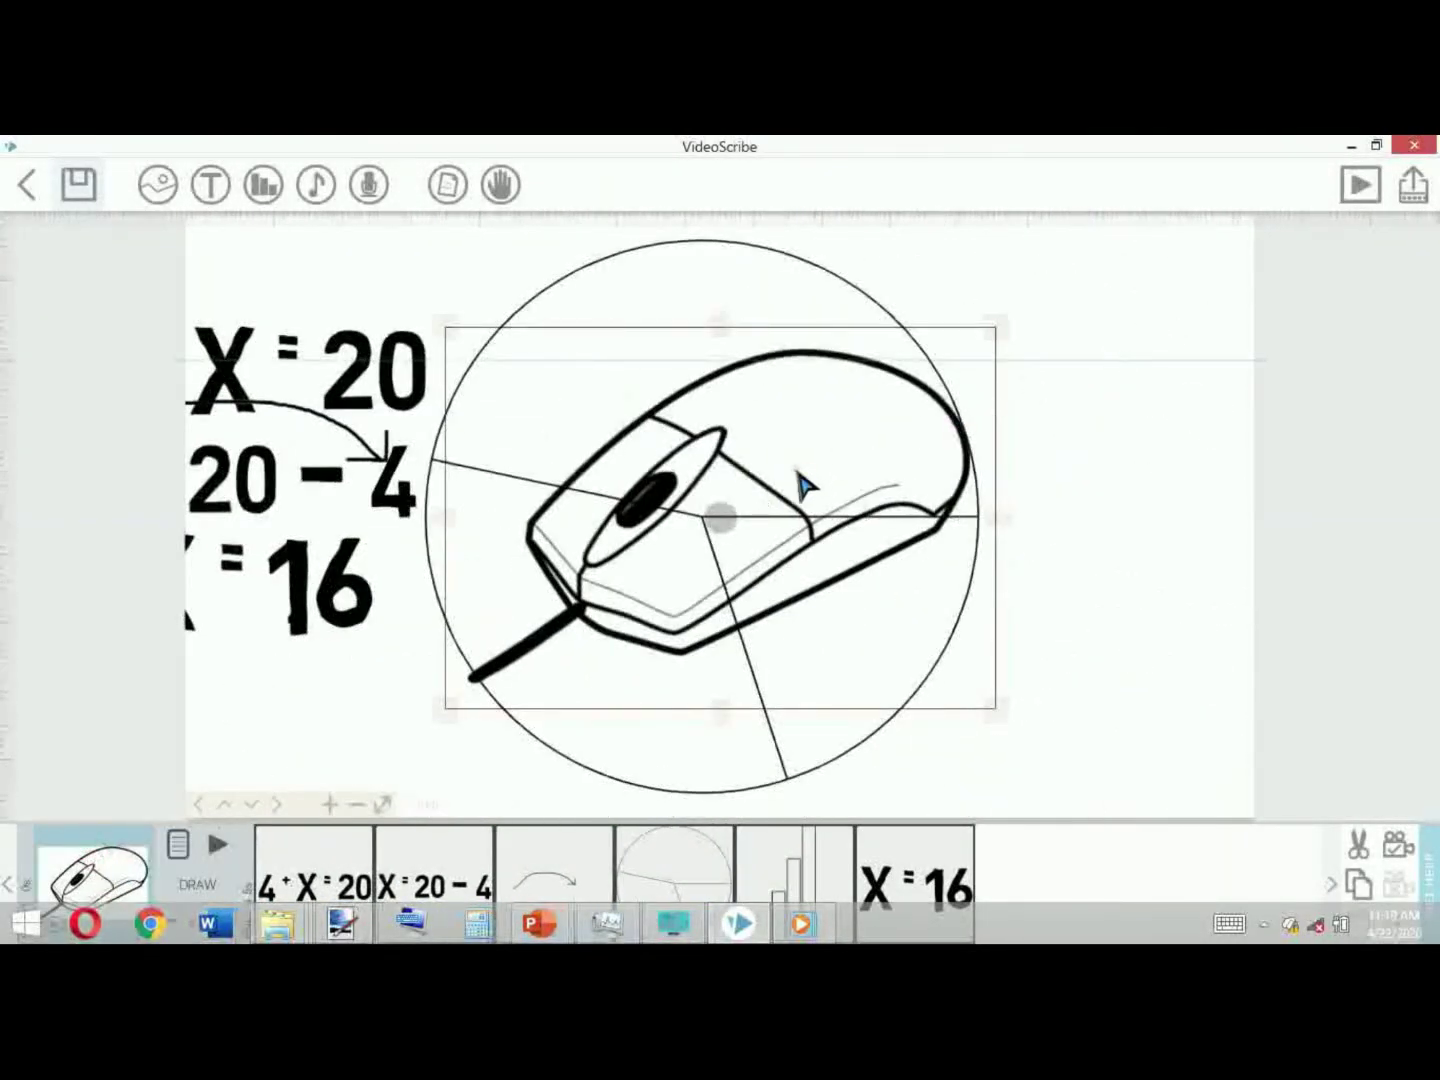
double_click(806, 485)
click(831, 401)
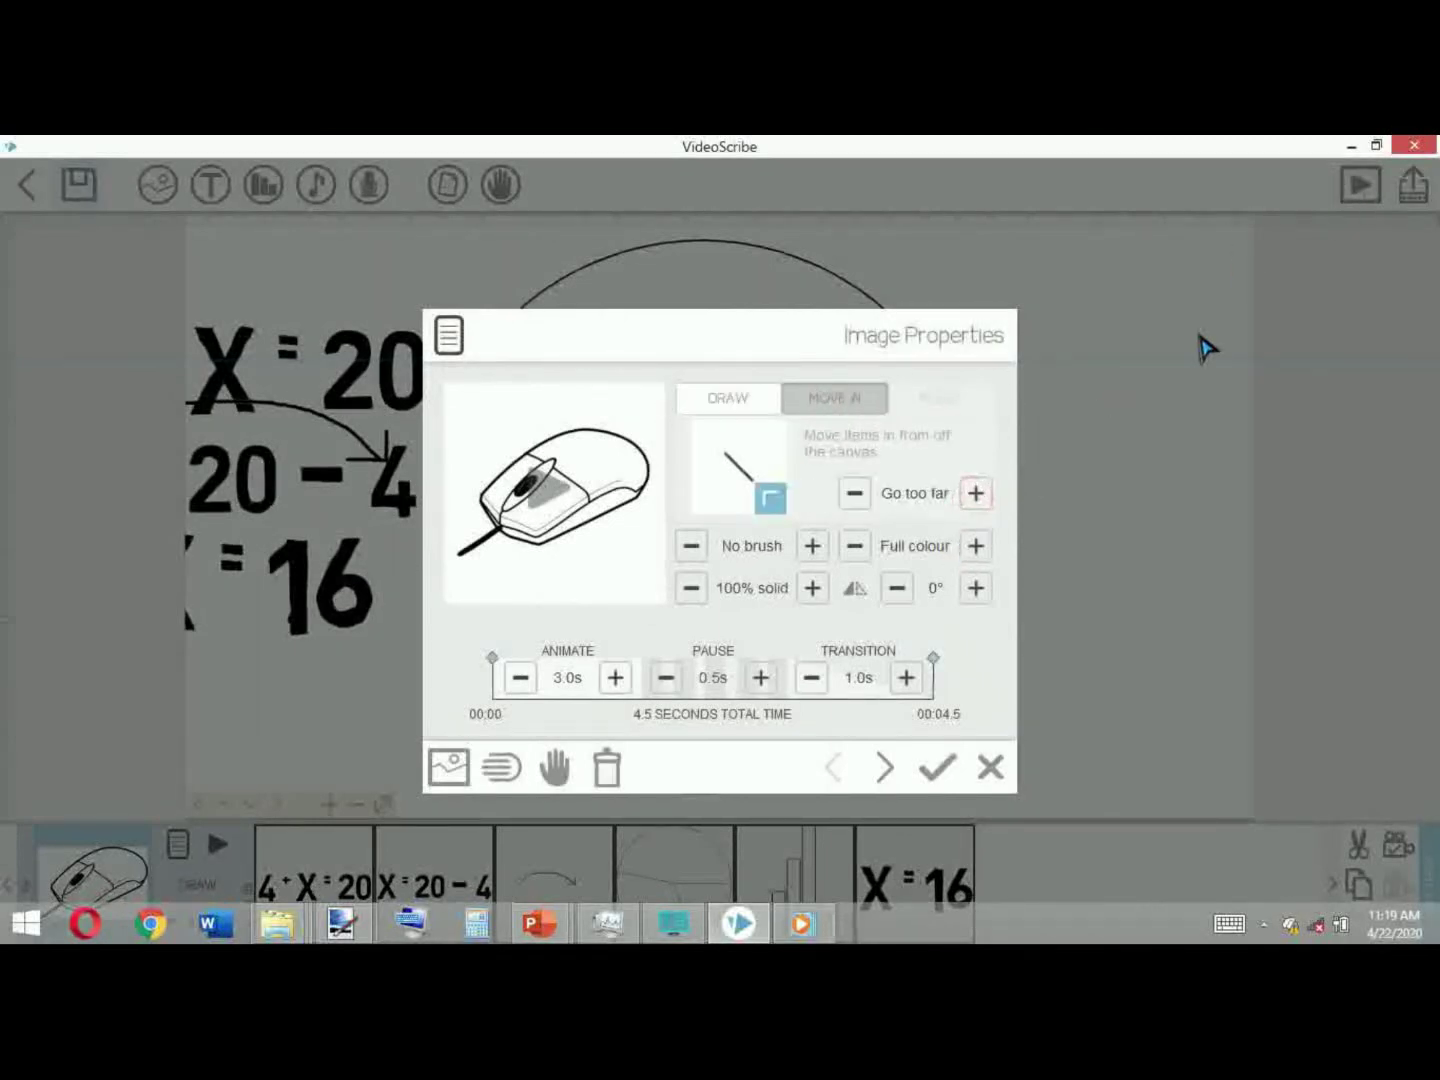
click(1369, 200)
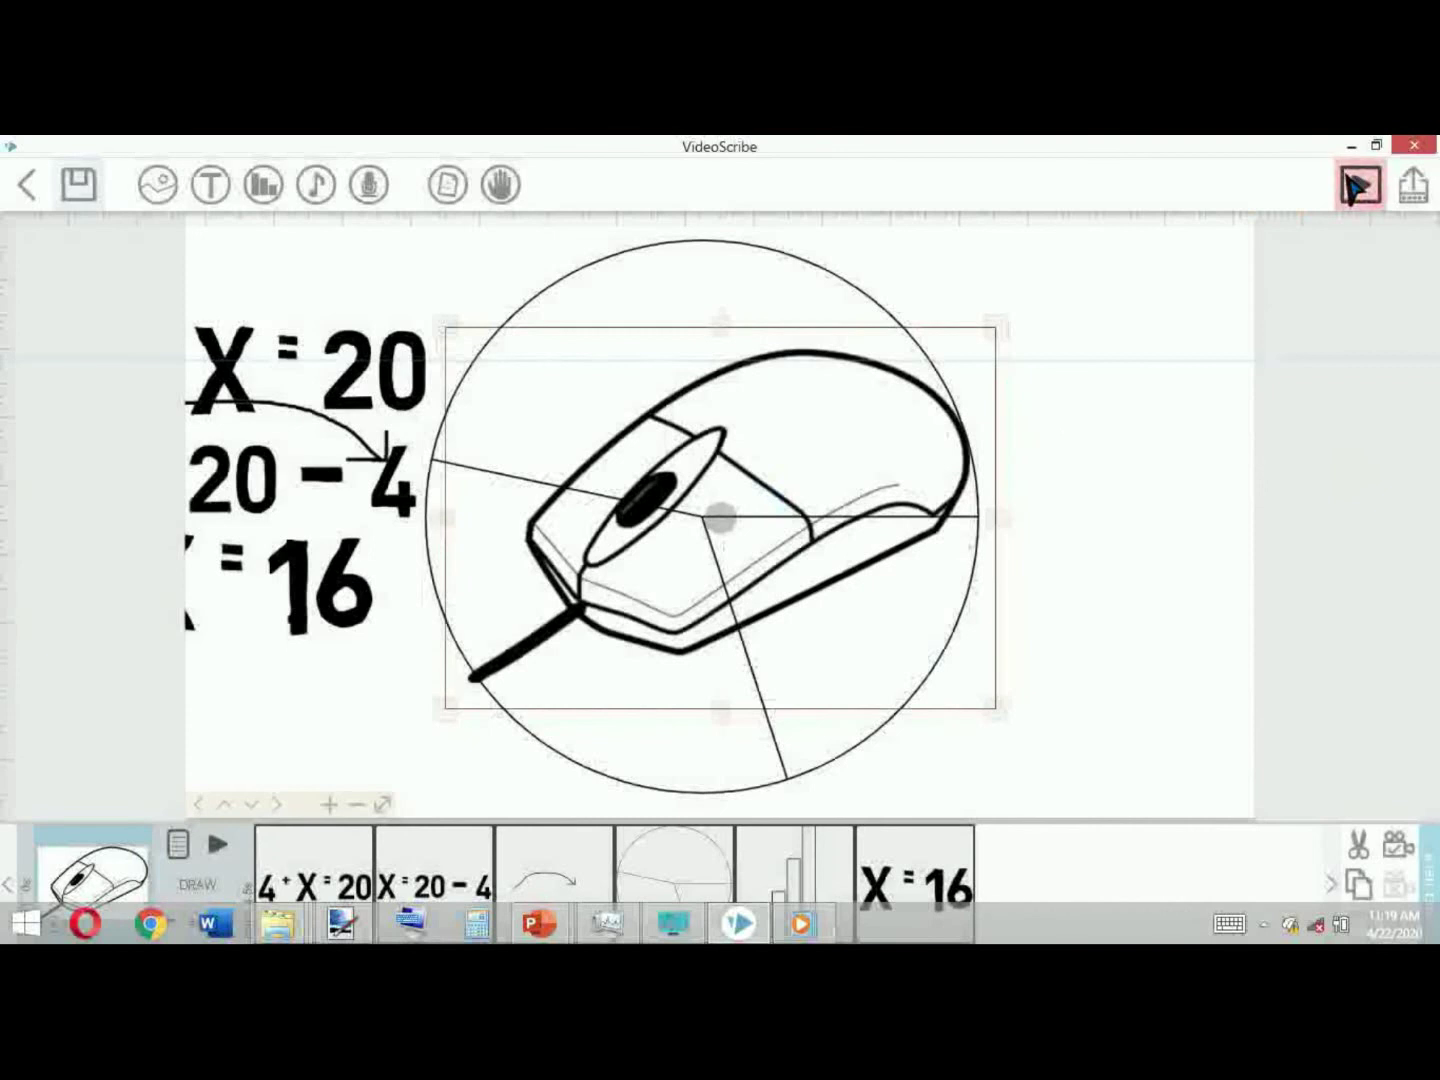
click(1358, 186)
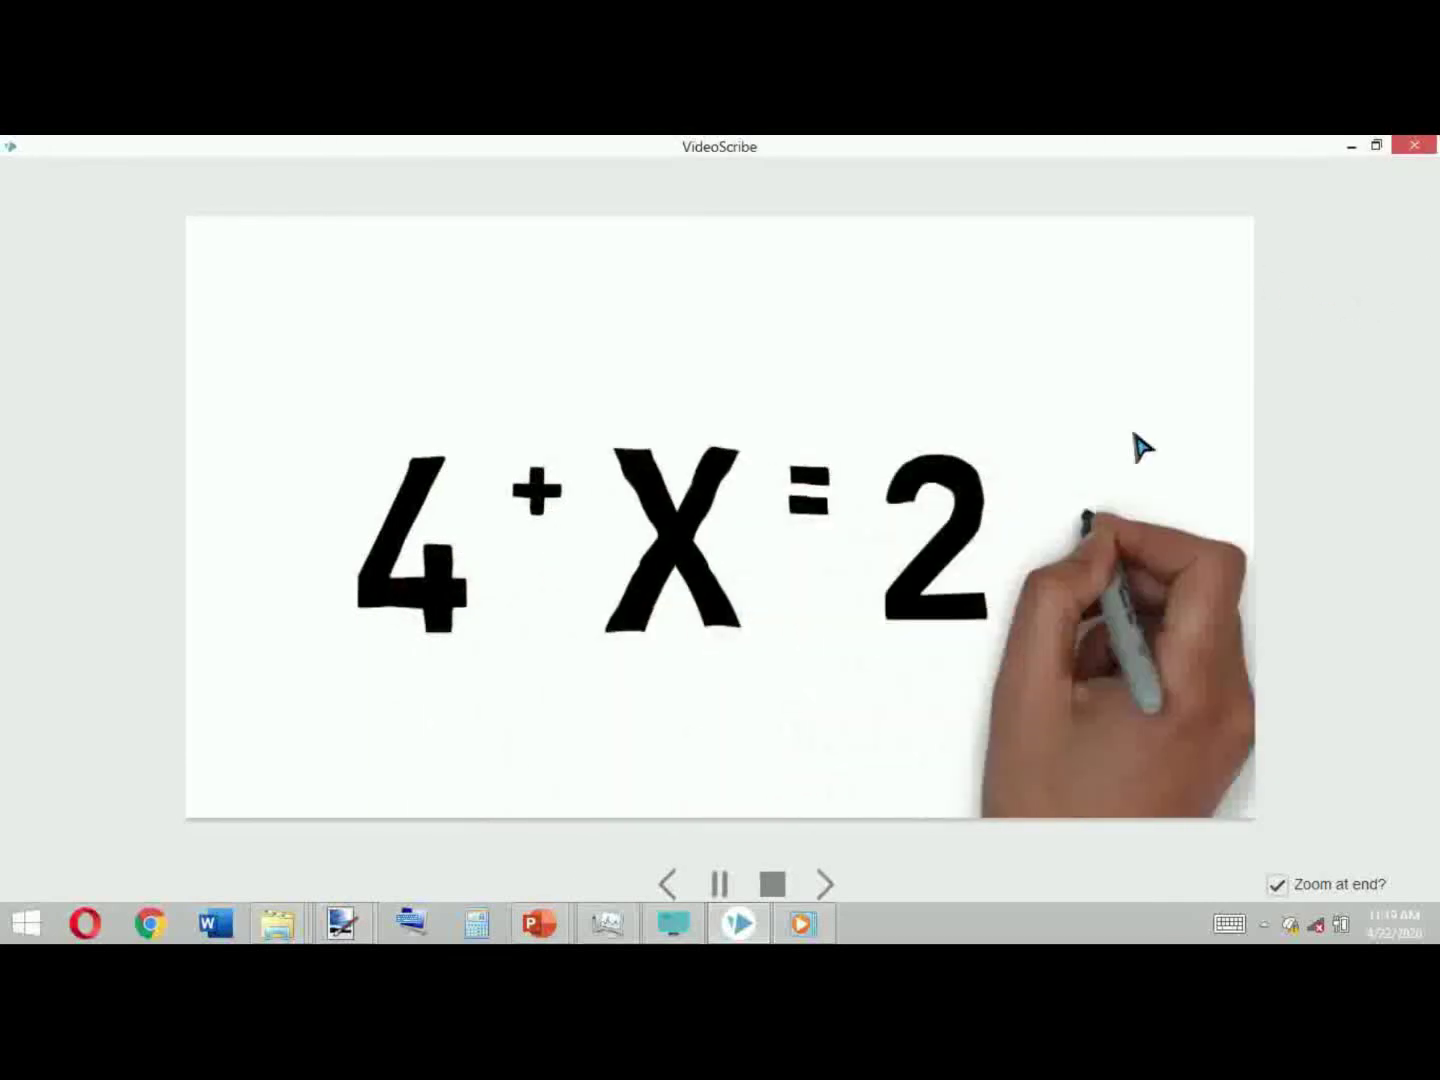
click(771, 884)
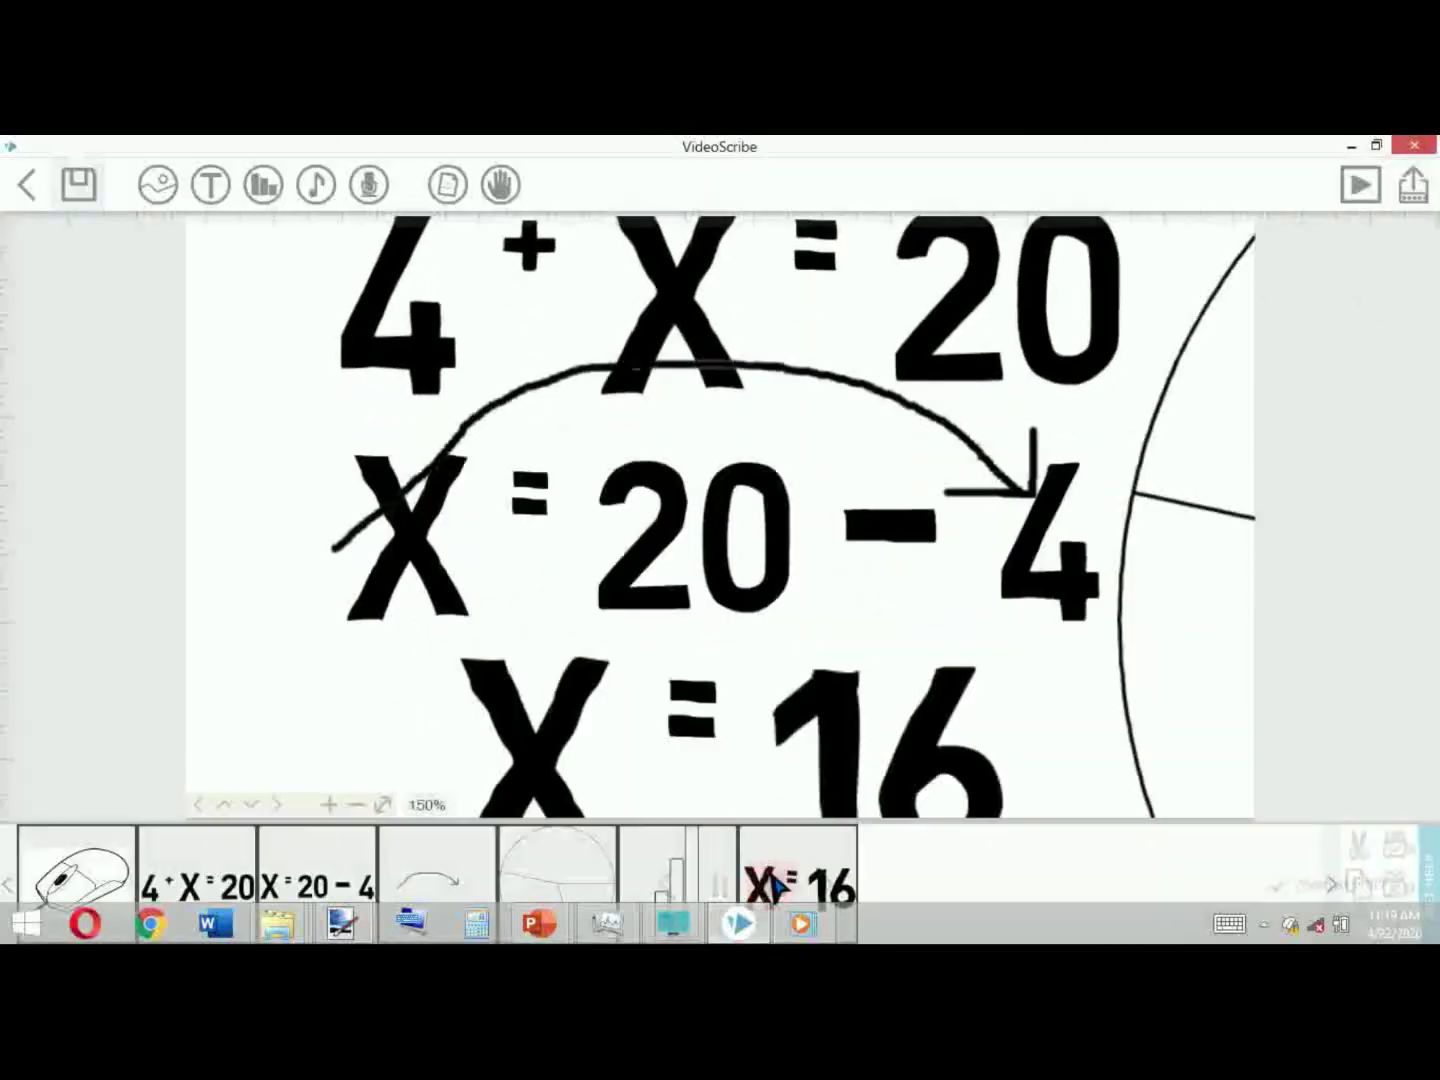